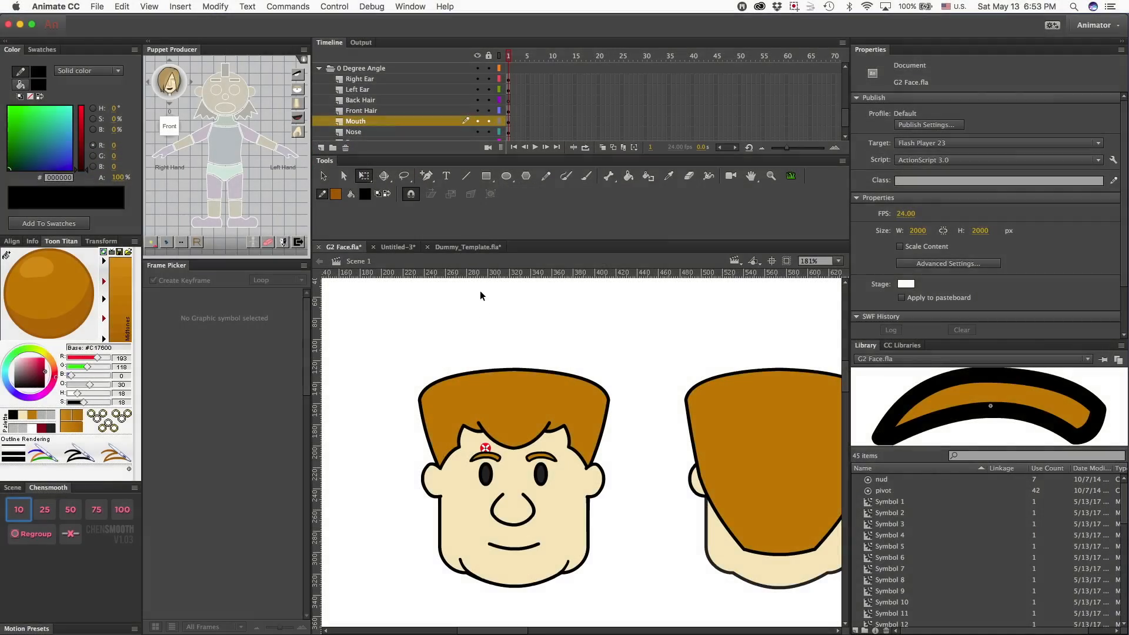
{"action": "scroll", "coordinate": [488, 340], "scroll_direction": "right", "scroll_amount": 10}
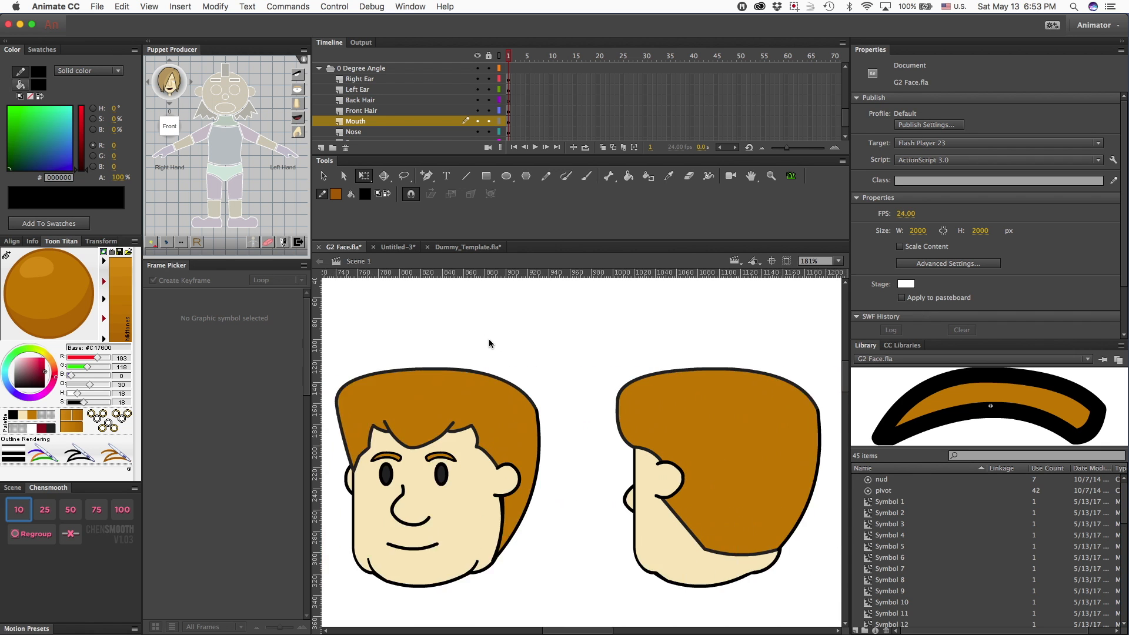
{"action": "scroll", "coordinate": [488, 343], "scroll_direction": "right", "scroll_amount": 8}
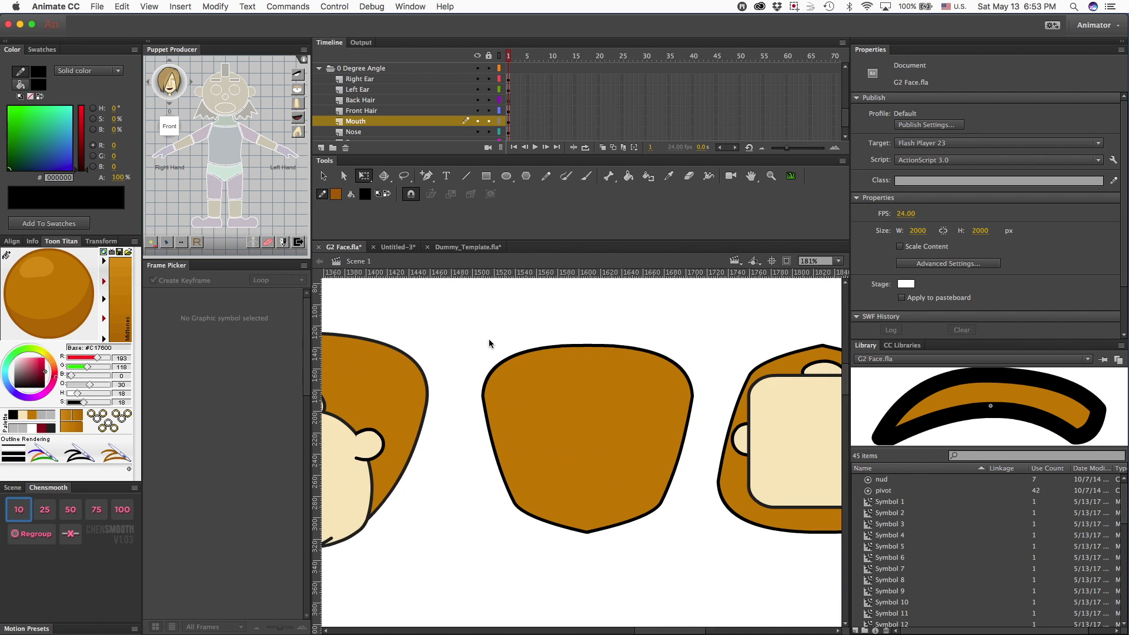
{"action": "scroll", "coordinate": [490, 344], "scroll_direction": "left", "scroll_amount": 20}
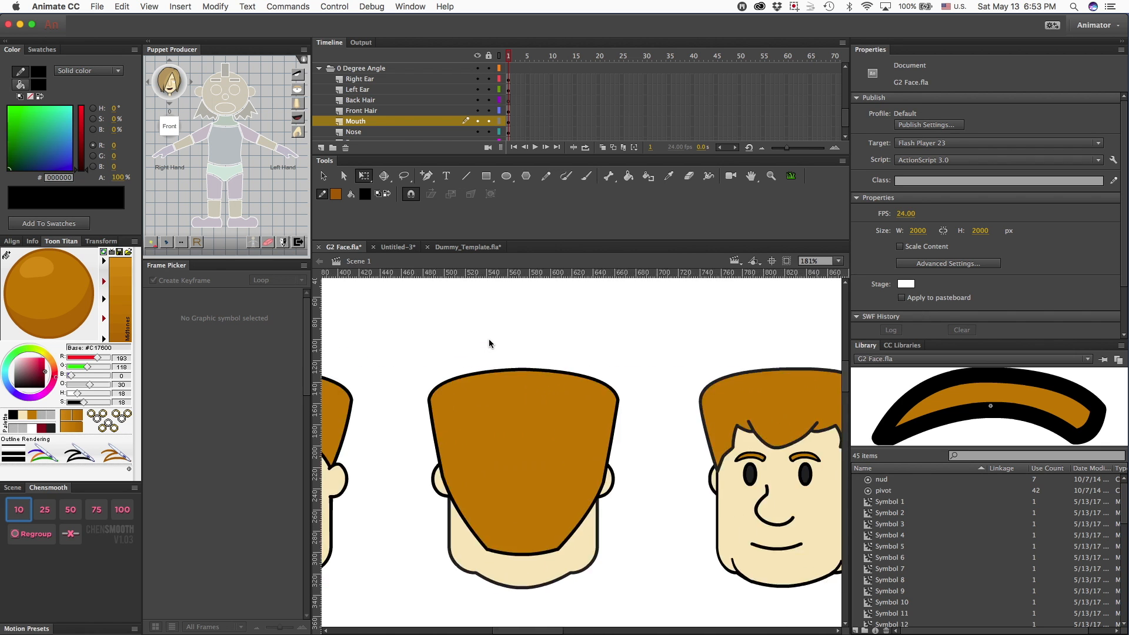
{"action": "scroll", "coordinate": [488, 338], "scroll_direction": "right", "scroll_amount": 3}
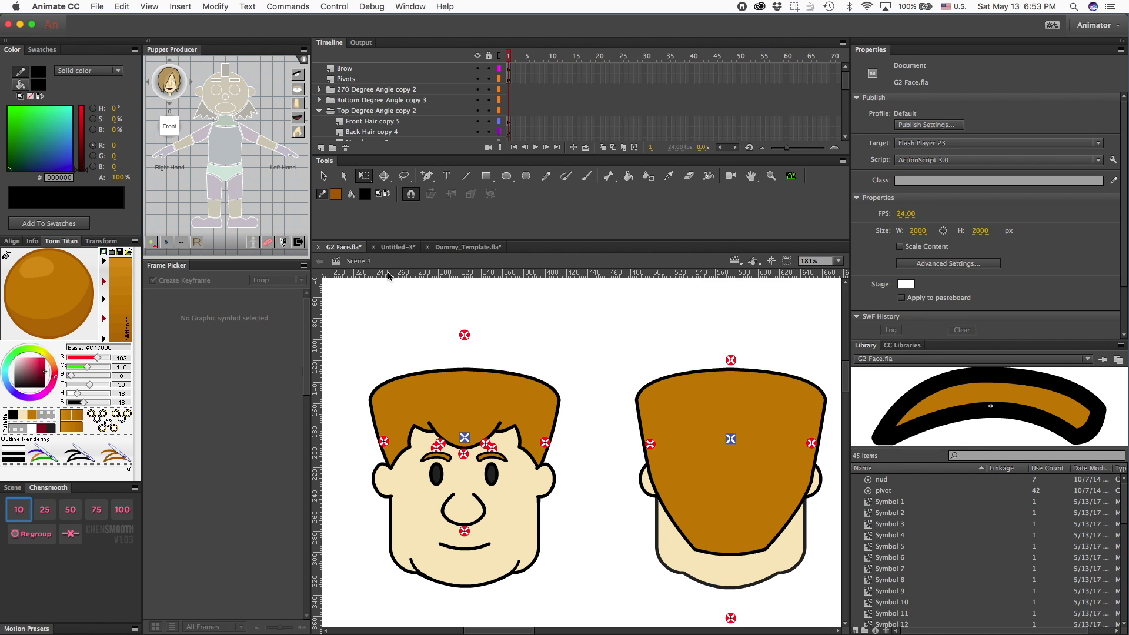
Step: Clear all existing guides and add two horizontal guides across the front face, one through the eyes and one through the eyebrows
{"action": "key", "text": "super+semicolon"}
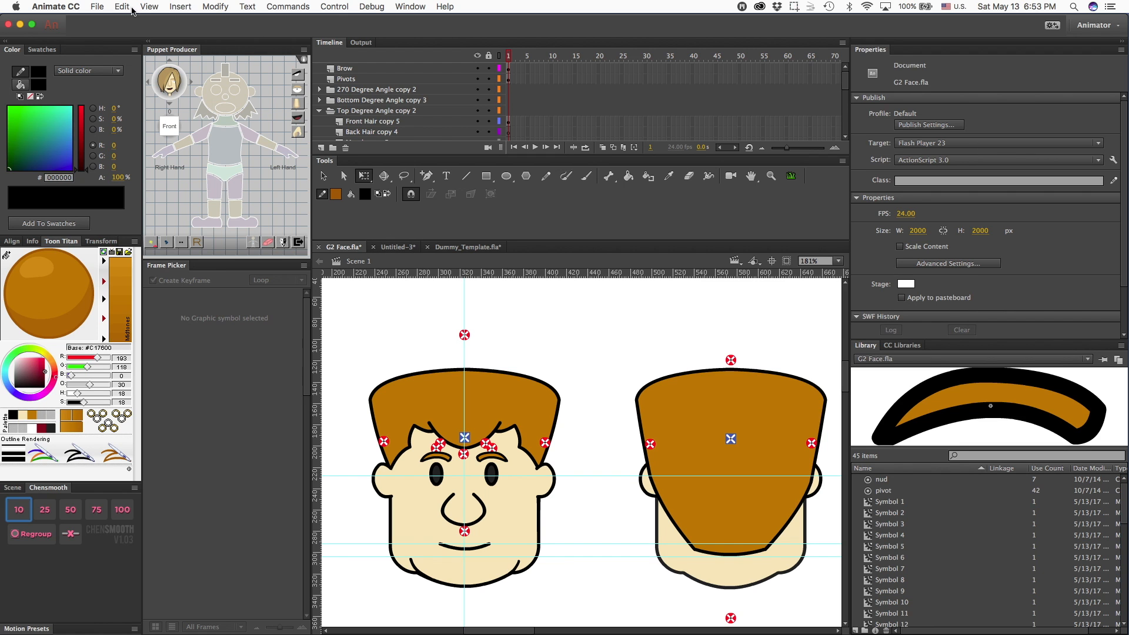
{"action": "left_click", "coordinate": [161, 9]}
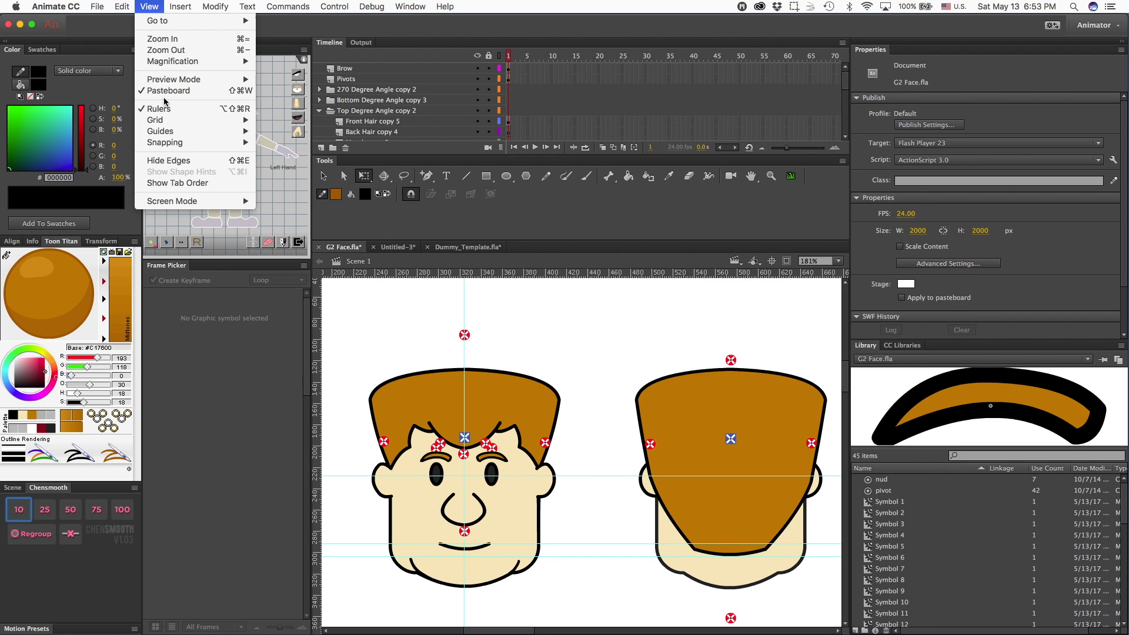
{"action": "mouse_move", "coordinate": [173, 135]}
{"action": "left_click", "coordinate": [292, 172]}
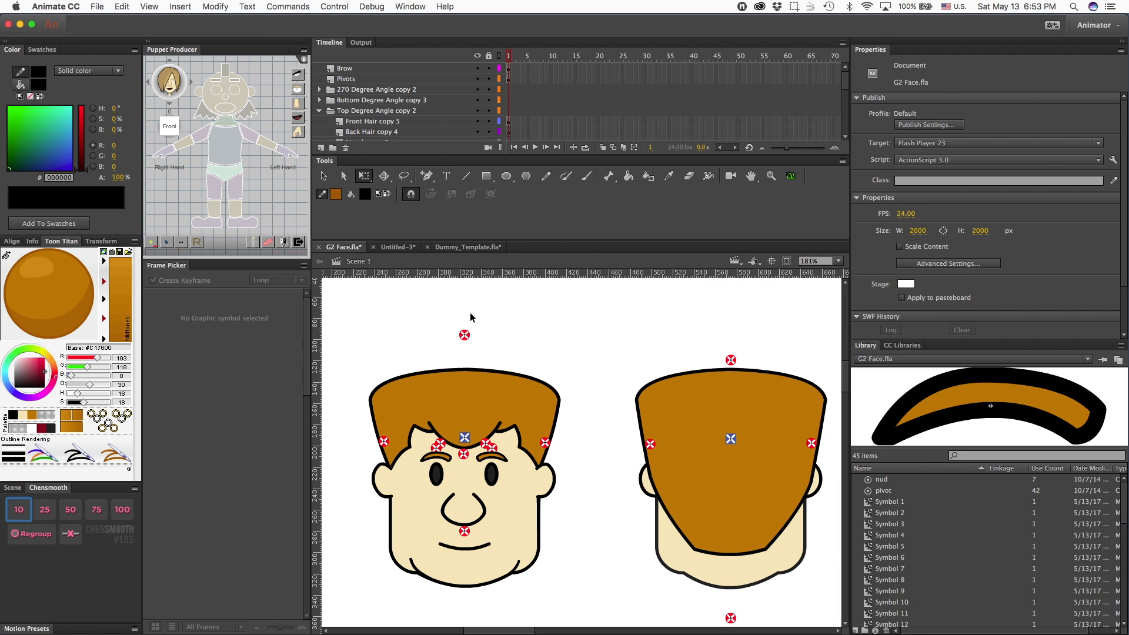
{"action": "left_click_drag", "start_coordinate": [433, 273], "coordinate": [428, 476]}
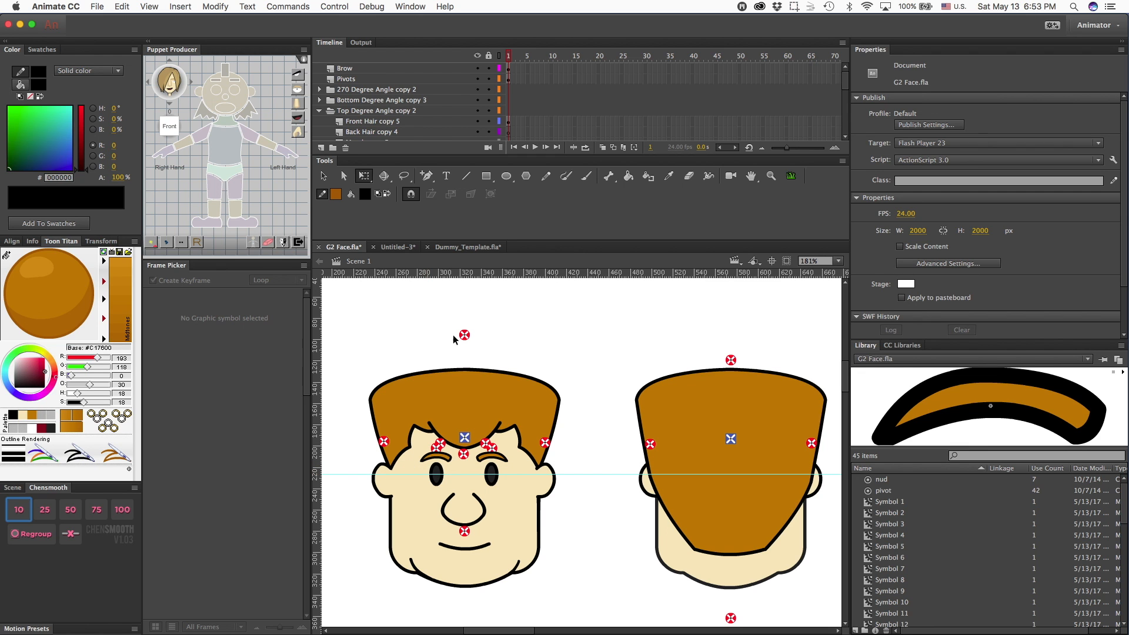
{"action": "left_click_drag", "start_coordinate": [404, 272], "coordinate": [402, 460]}
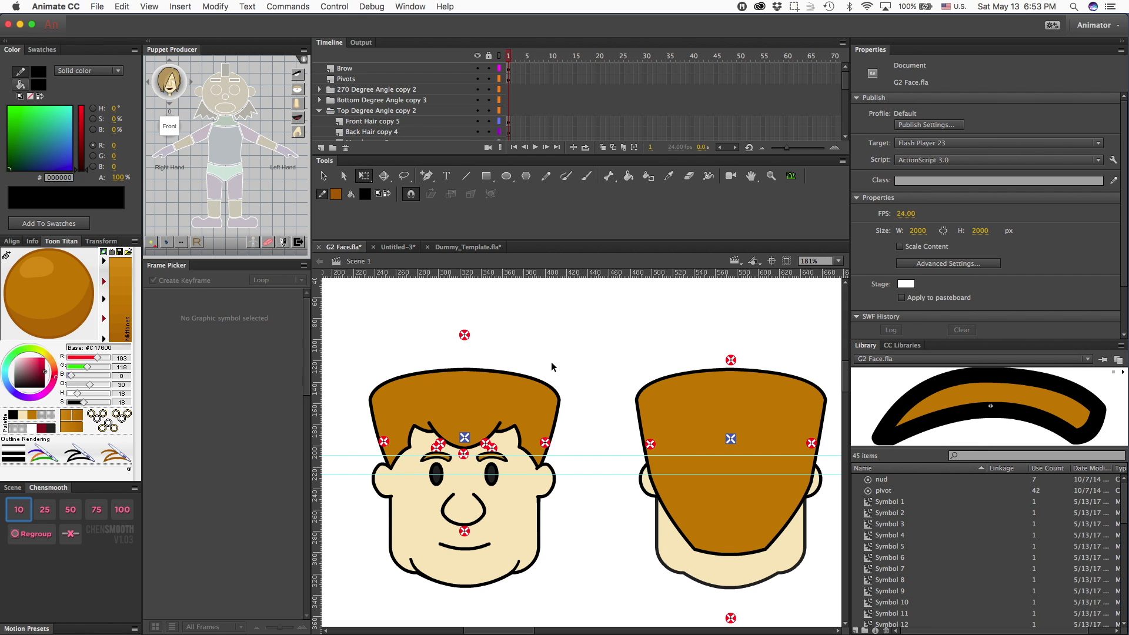
Step: Set the instance type of the character's left eye on the front face to Movie Clip
{"action": "key", "text": "super+equal"}
{"action": "key", "text": "super+equal"}
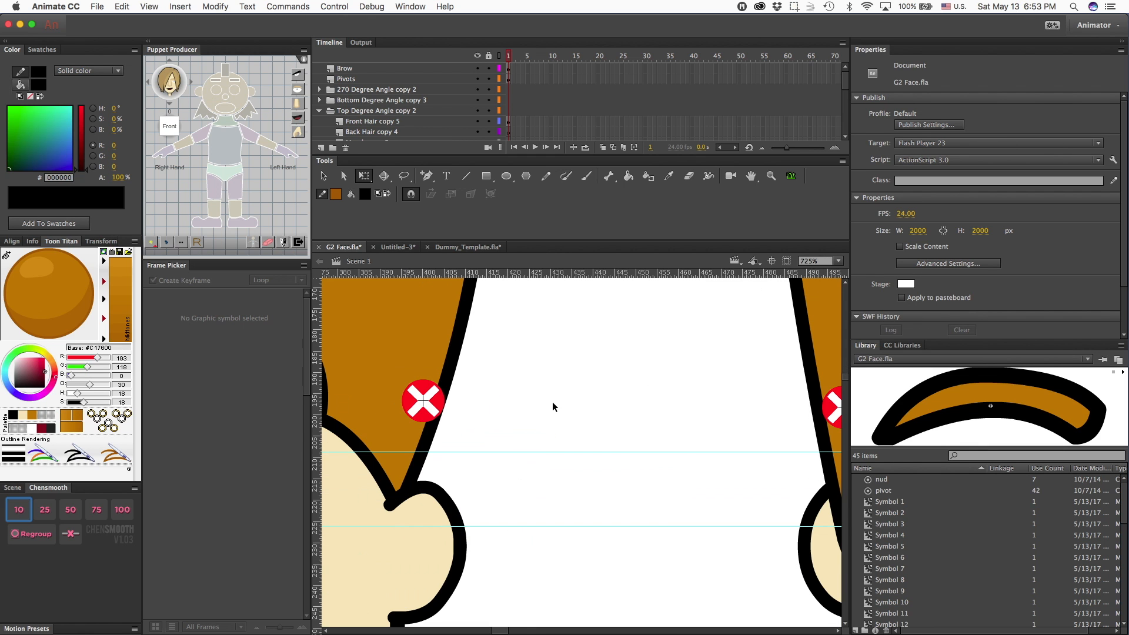
{"action": "scroll", "coordinate": [547, 420], "scroll_direction": "left", "scroll_amount": 8}
{"action": "scroll", "coordinate": [547, 420], "scroll_direction": "up", "scroll_amount": 2}
{"action": "left_click", "coordinate": [515, 432]}
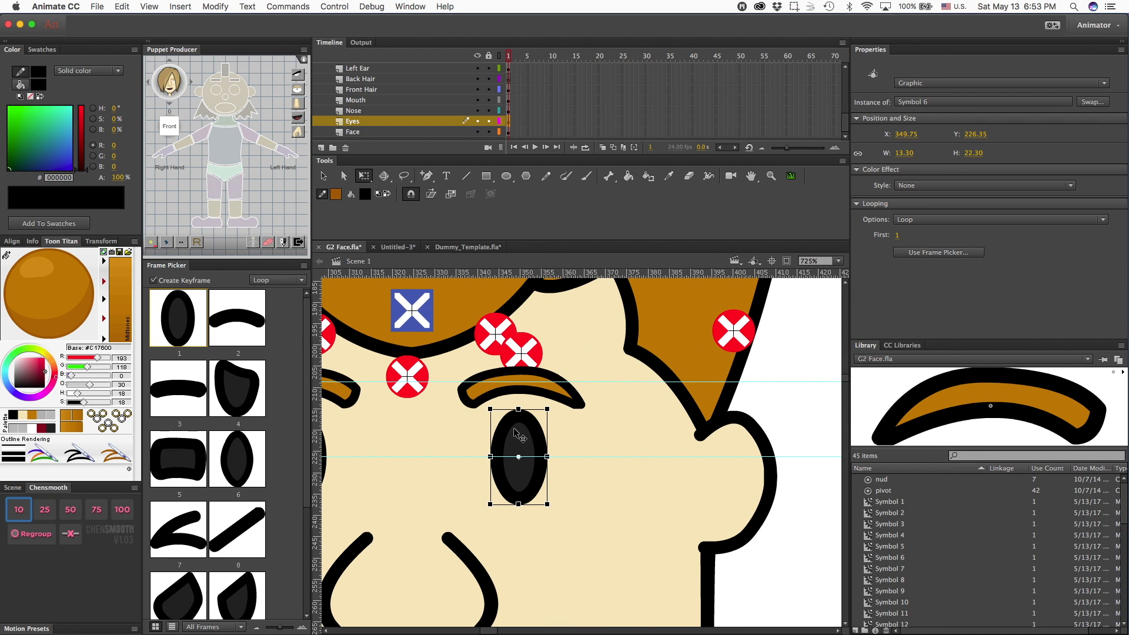
{"action": "left_click", "coordinate": [1103, 84]}
{"action": "left_click", "coordinate": [962, 97]}
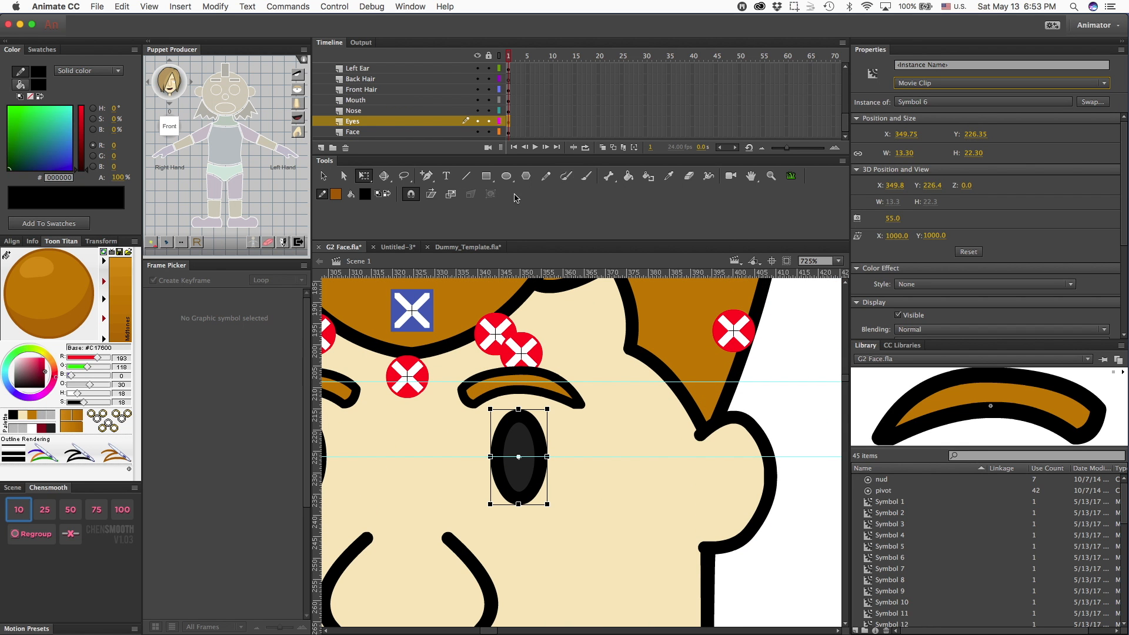
Step: Move the left eye's pivot from above the eyebrow onto the center of the left eye
{"action": "left_click", "coordinate": [523, 350]}
{"action": "left_click", "coordinate": [482, 333]}
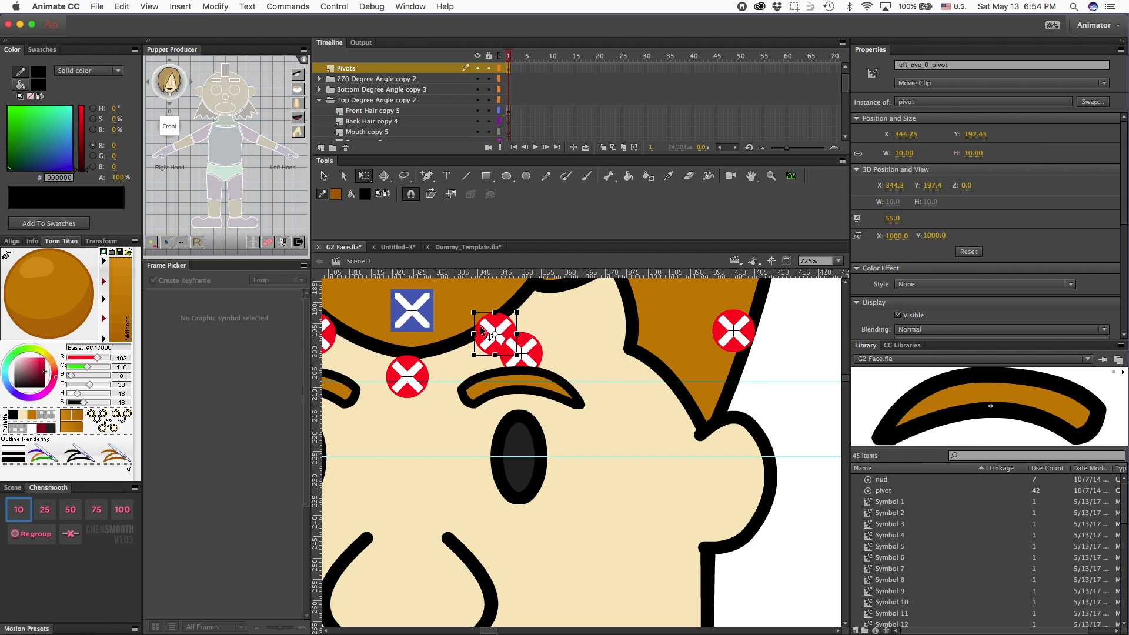
{"action": "mouse_move", "coordinate": [481, 329]}
{"action": "left_mouse_down"}
{"action": "mouse_move", "coordinate": [444, 454]}
{"action": "mouse_move", "coordinate": [509, 458]}
{"action": "left_mouse_up"}
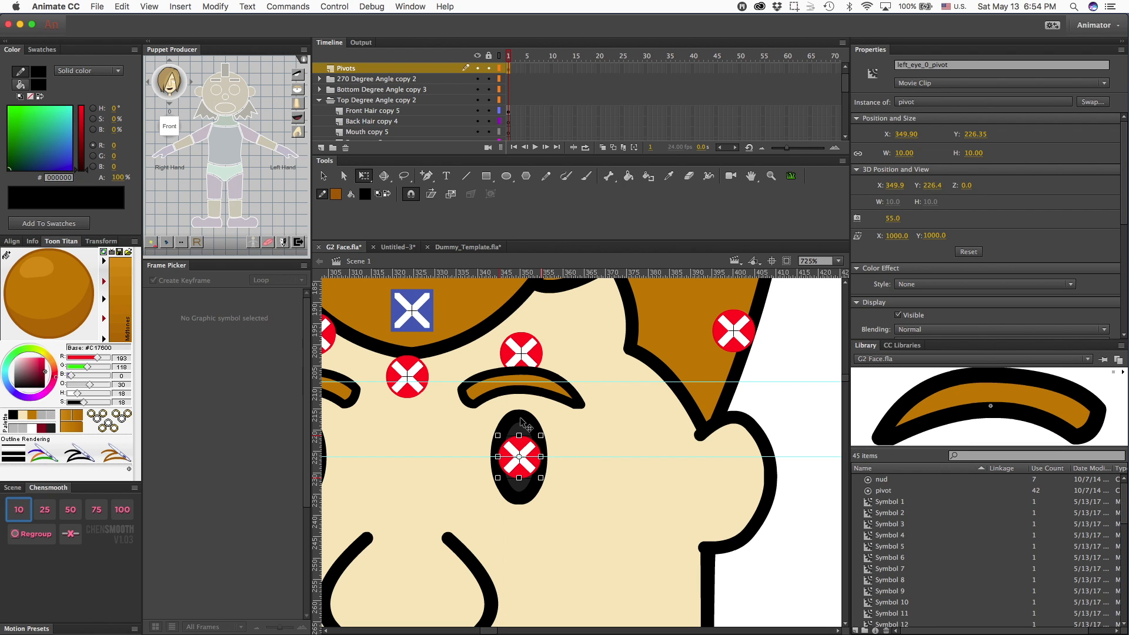
Step: Delete the left eye's pivot and reassign the eye movie clip to the puppet's left eye in Puppet Producer
{"action": "key", "text": "Delete"}
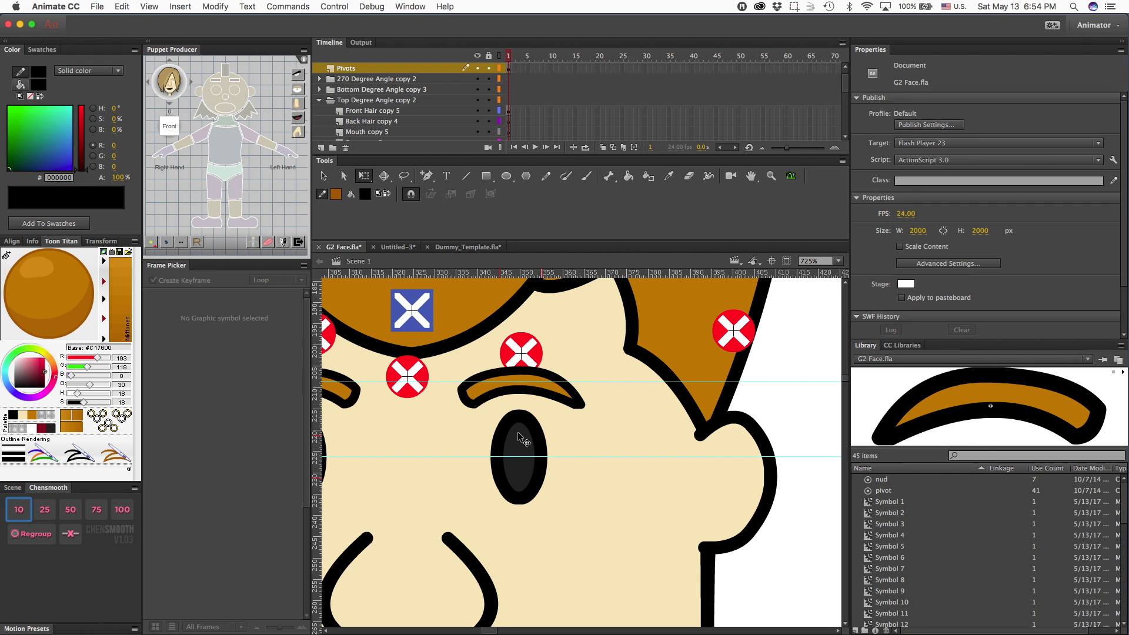
{"action": "left_click", "coordinate": [513, 431]}
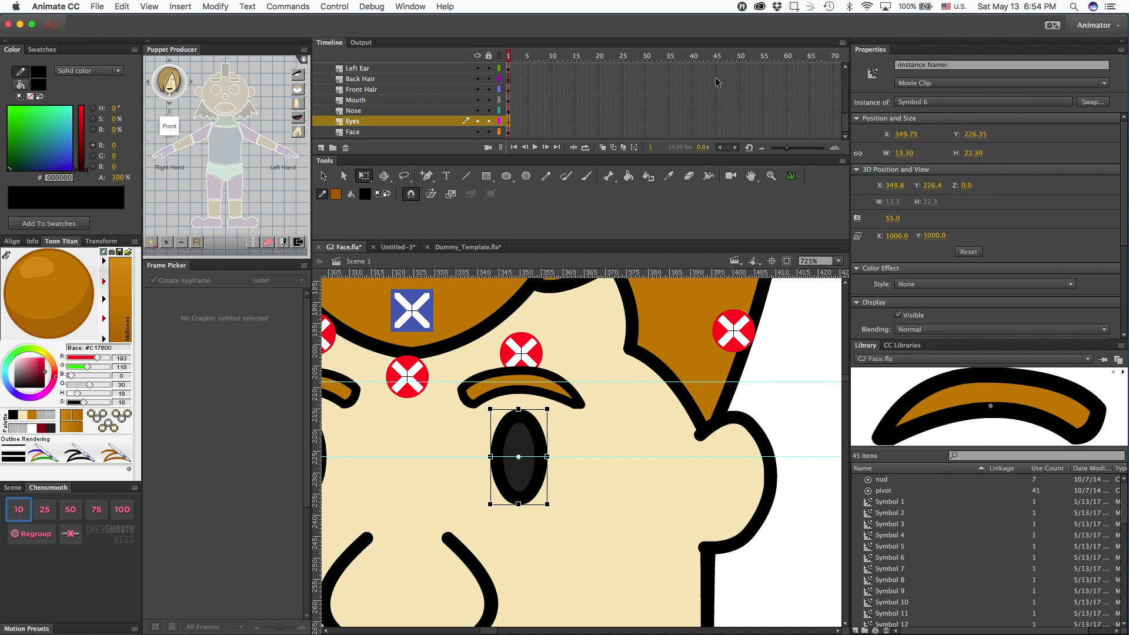
{"action": "left_click", "coordinate": [235, 92]}
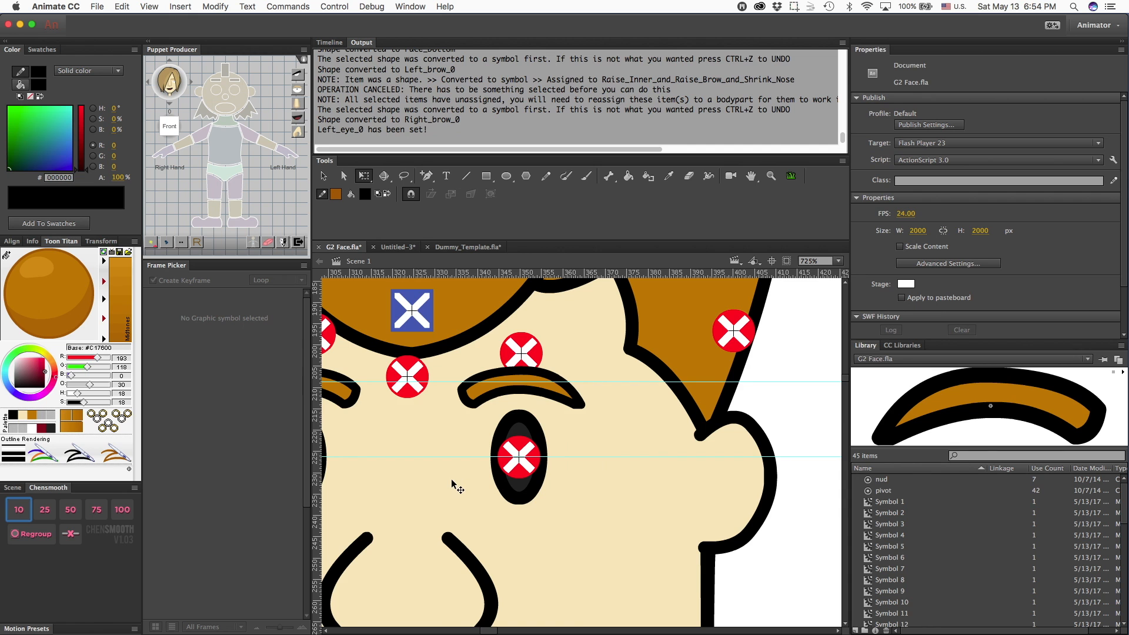
Step: Assign the right eye to the puppet's right eye in Puppet Producer and center its pivot on the eye
{"action": "scroll", "coordinate": [452, 481], "scroll_direction": "left", "scroll_amount": 5}
{"action": "scroll", "coordinate": [450, 478], "scroll_direction": "right", "scroll_amount": 1}
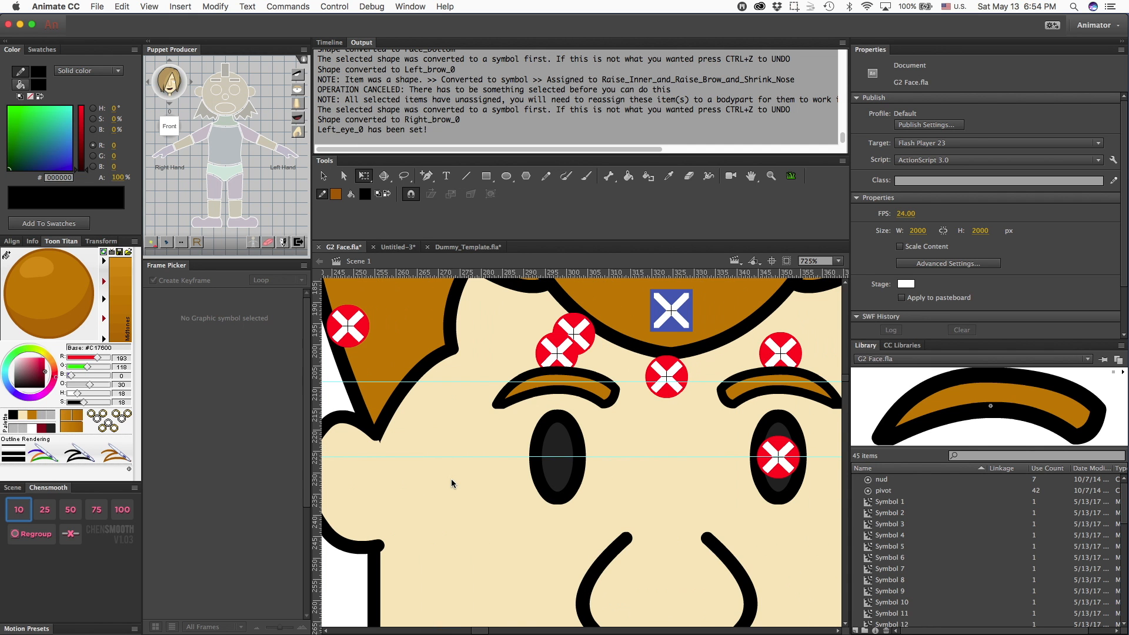
{"action": "left_click", "coordinate": [581, 333]}
{"action": "left_click_drag", "start_coordinate": [582, 334], "coordinate": [564, 450]}
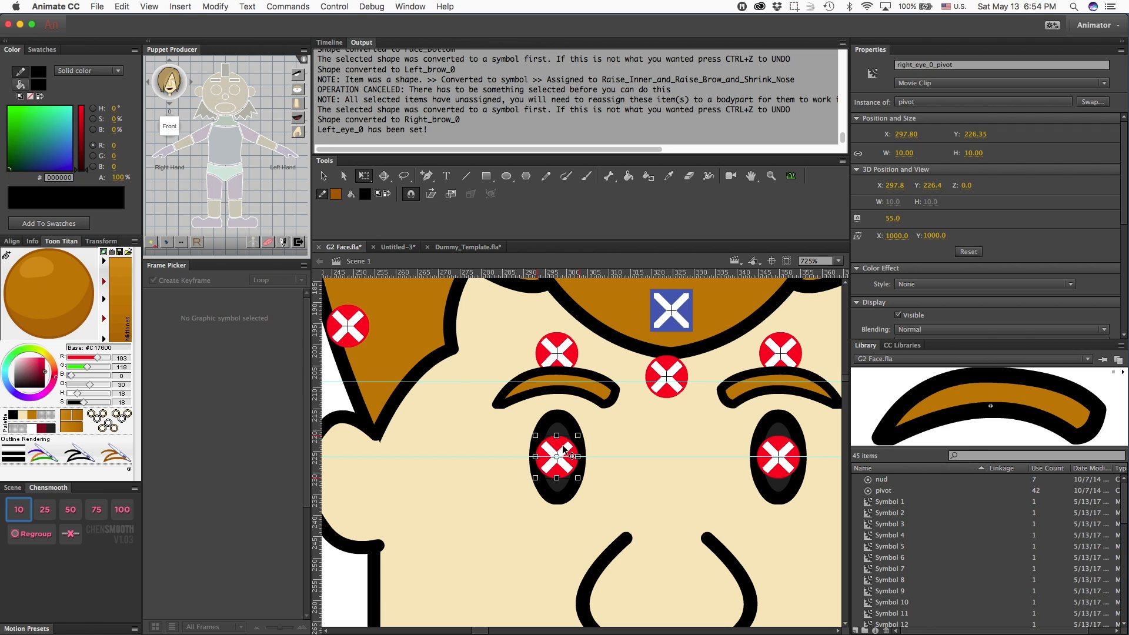
{"action": "left_click", "coordinate": [559, 428]}
{"action": "left_click", "coordinate": [220, 95]}
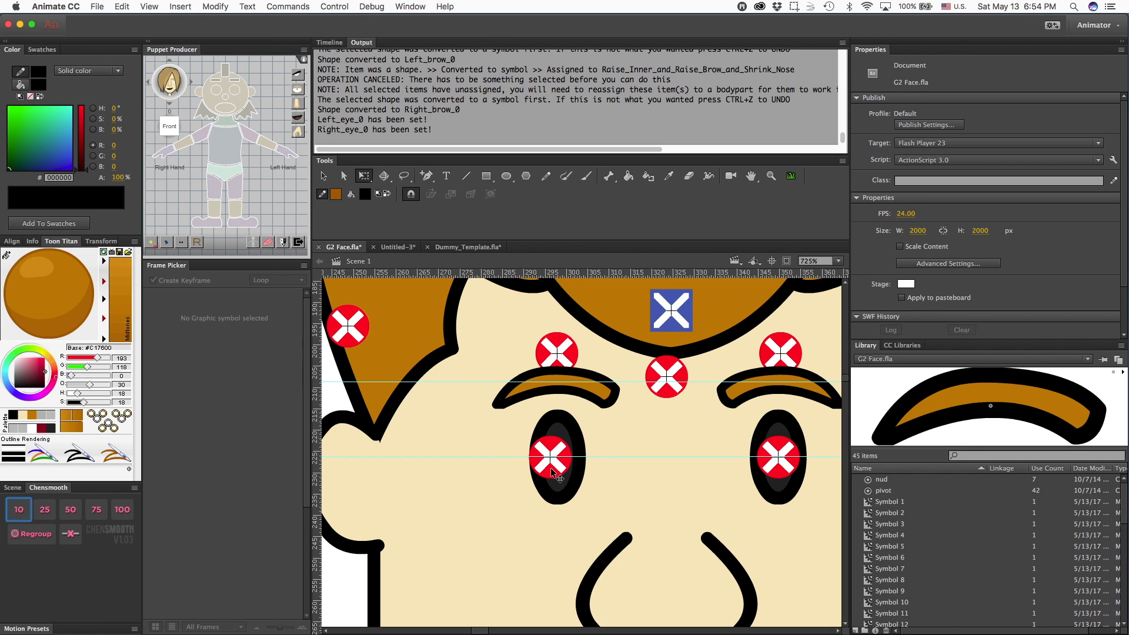
{"action": "left_click", "coordinate": [559, 472]}
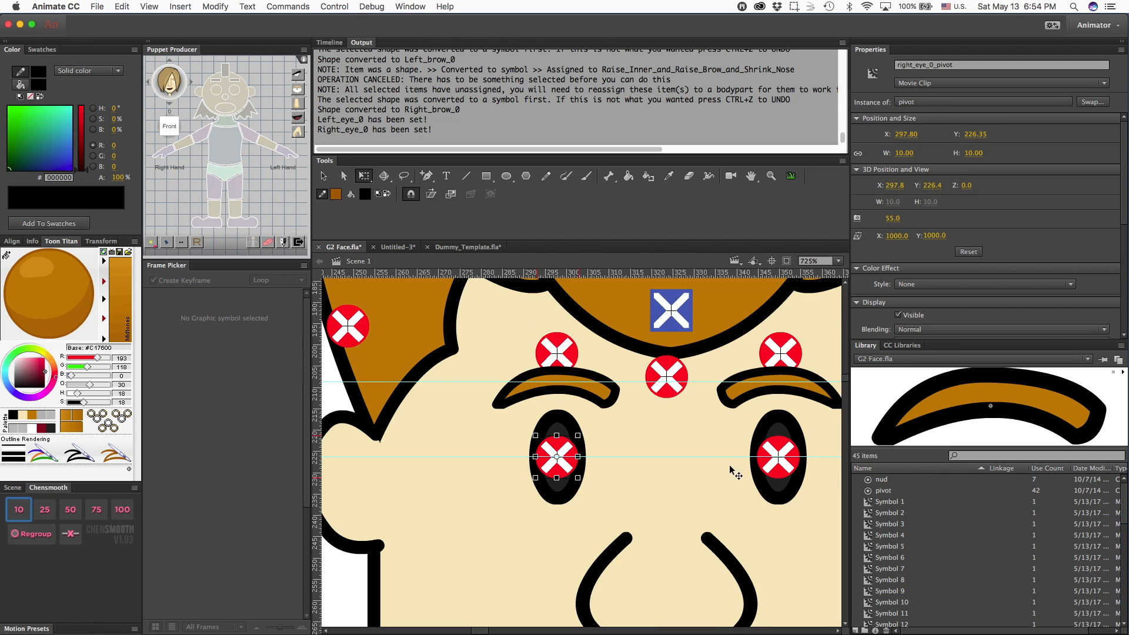
Step: Move the mouth pivot up inside the nose to about Y 261.75 and add a horizontal guide through the nose there
{"action": "scroll", "coordinate": [730, 468], "scroll_direction": "down", "scroll_amount": 3}
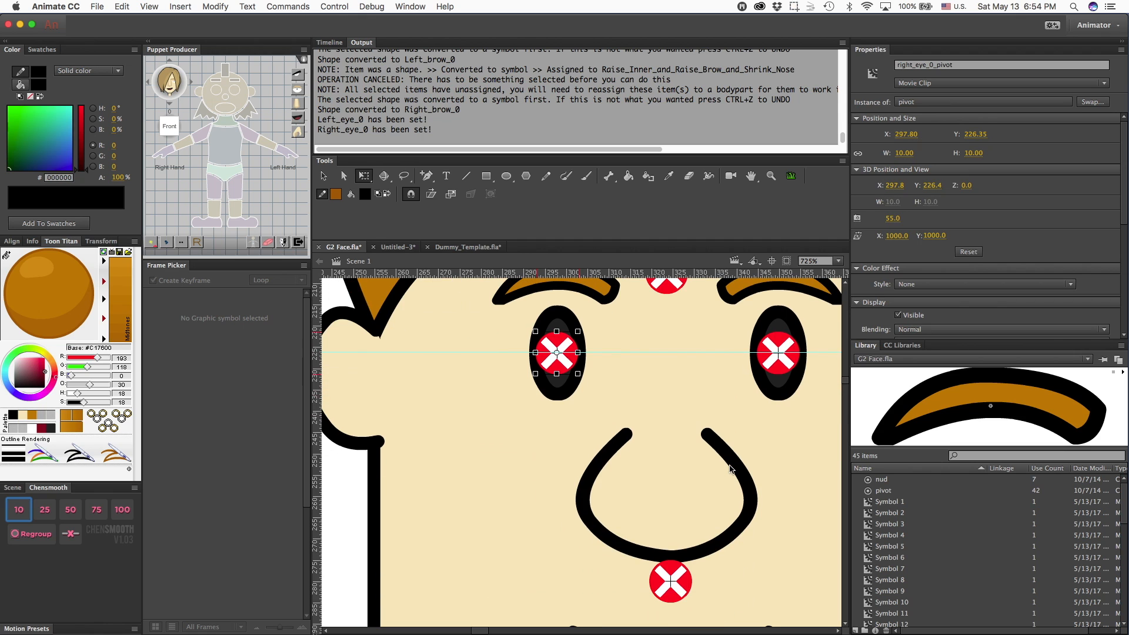
{"action": "left_click", "coordinate": [732, 529]}
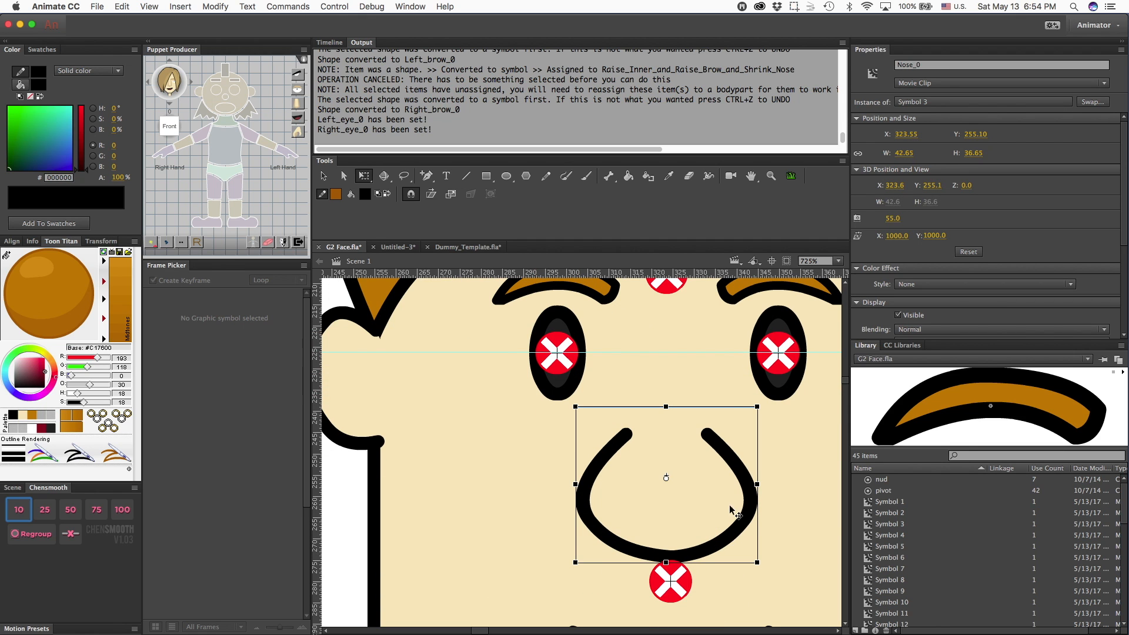
{"action": "mouse_move", "coordinate": [681, 585]}
{"action": "left_mouse_down"}
{"action": "mouse_move", "coordinate": [673, 488]}
{"action": "mouse_move", "coordinate": [674, 516]}
{"action": "mouse_move", "coordinate": [674, 507]}
{"action": "left_mouse_up"}
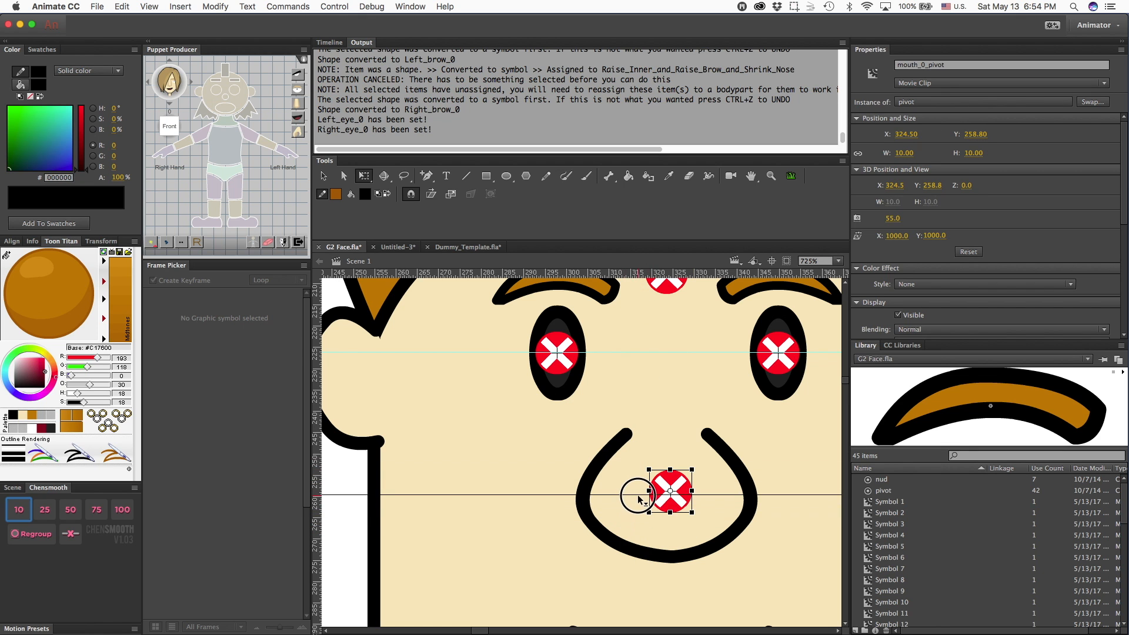
{"action": "left_click_drag", "start_coordinate": [665, 488], "coordinate": [683, 506]}
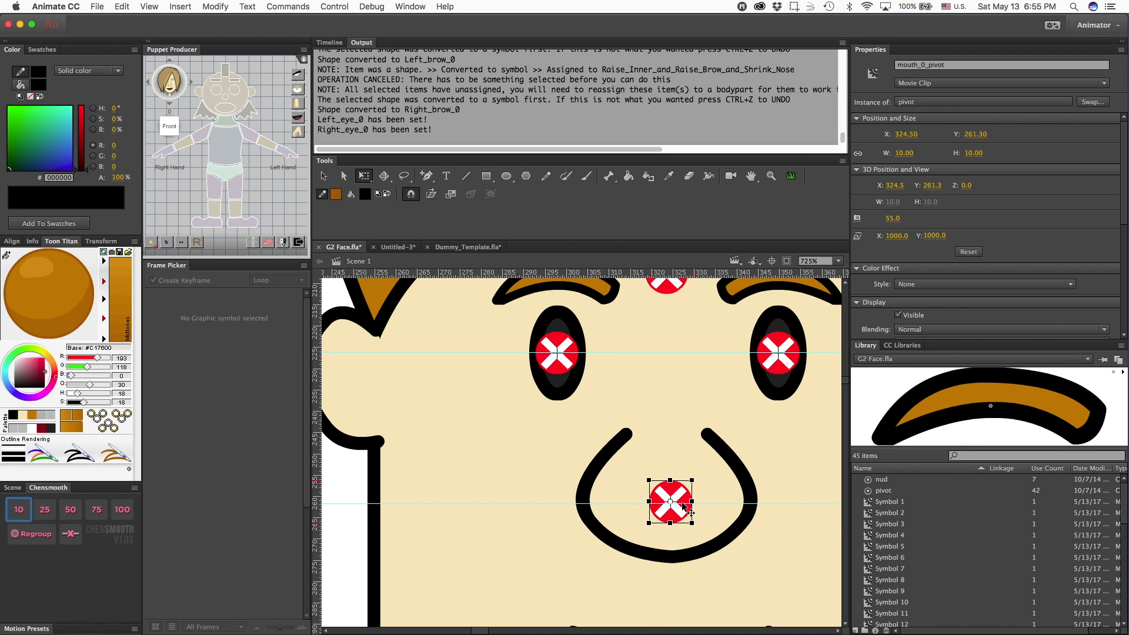
{"action": "key", "text": "Down"}
{"action": "key", "text": "Down"}
{"action": "key", "text": "Down"}
Step: Move the right eyebrow's pivot down onto the eyebrow, at about Y 208.2 on the brow guide
{"action": "scroll", "coordinate": [680, 518], "scroll_direction": "up", "scroll_amount": 10}
{"action": "scroll", "coordinate": [681, 518], "scroll_direction": "down", "scroll_amount": 5}
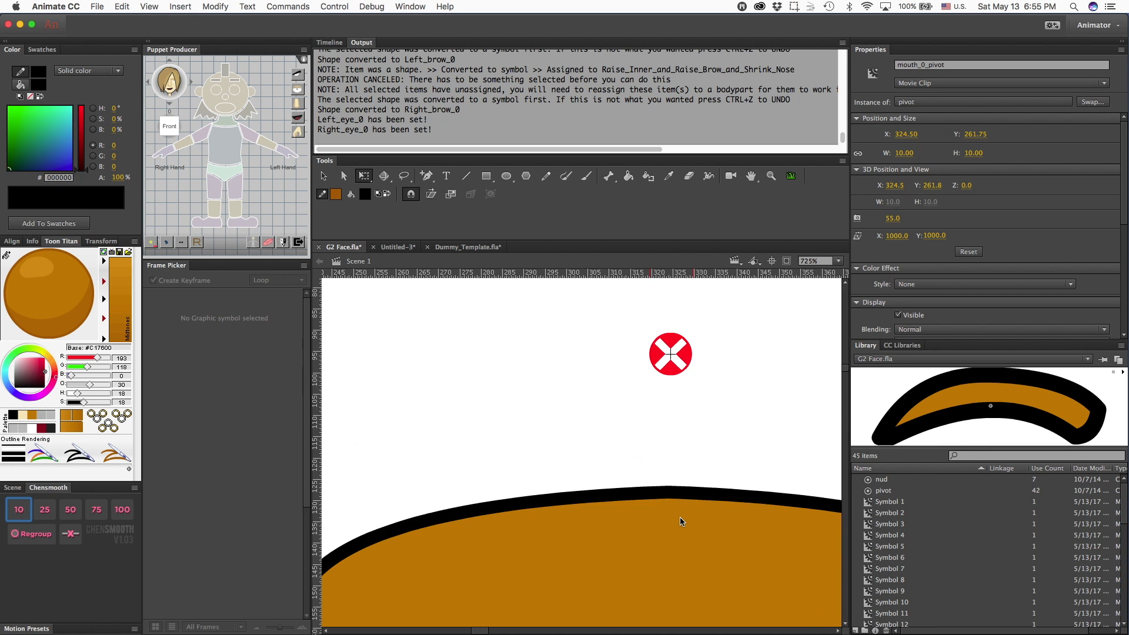
{"action": "scroll", "coordinate": [680, 516], "scroll_direction": "down", "scroll_amount": 10}
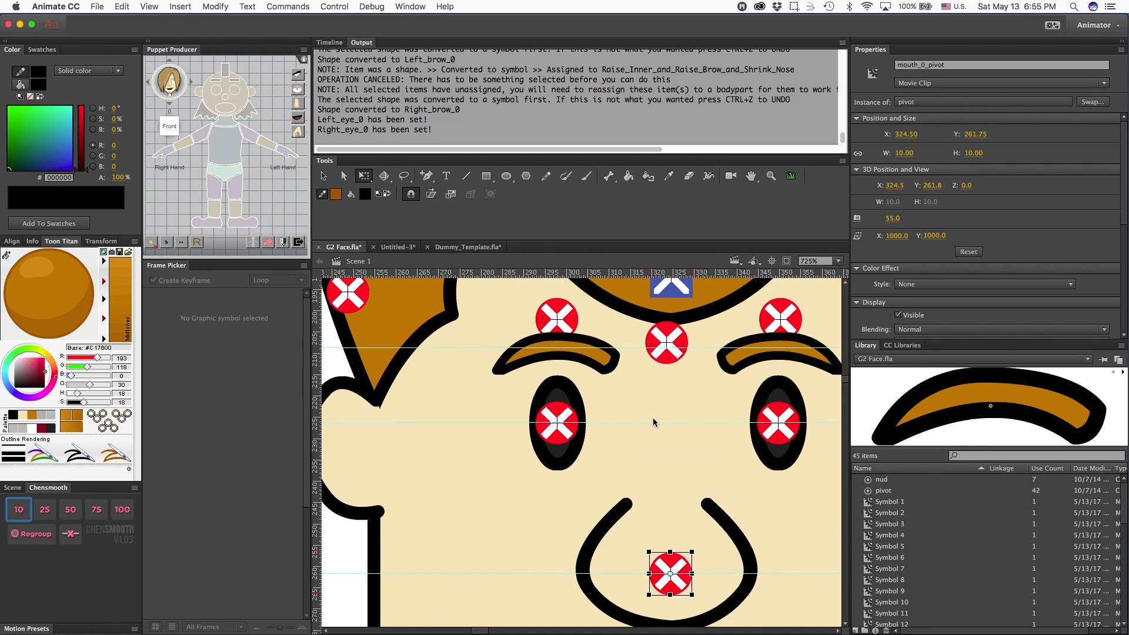
{"action": "scroll", "coordinate": [653, 417], "scroll_direction": "up", "scroll_amount": 3}
{"action": "left_click", "coordinate": [601, 399]}
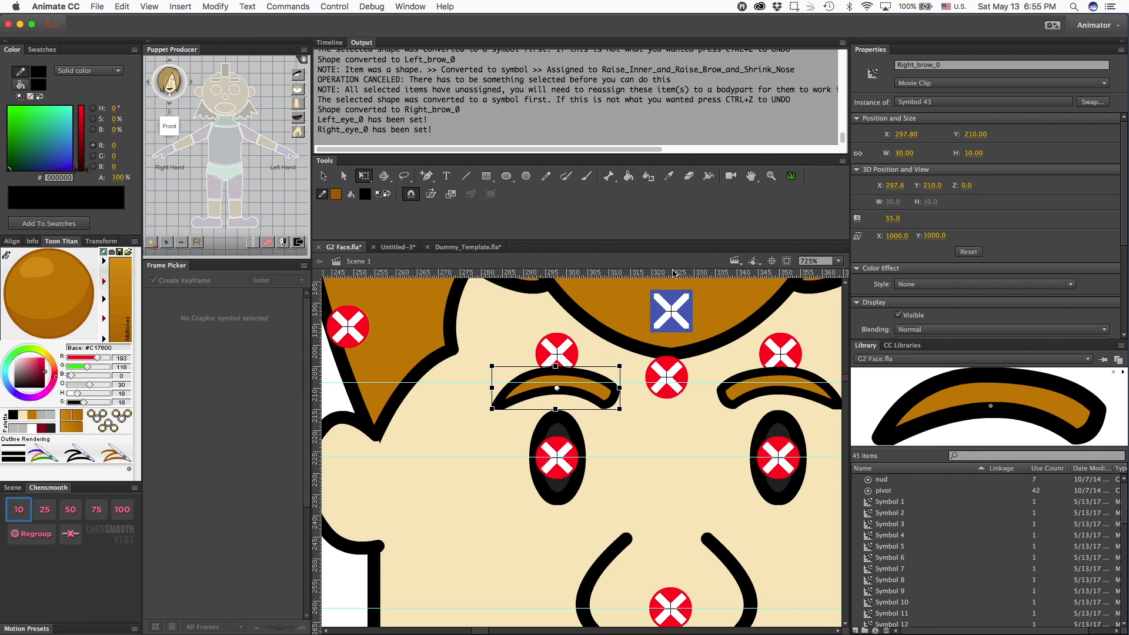
{"action": "left_click_drag", "start_coordinate": [564, 369], "coordinate": [568, 379]}
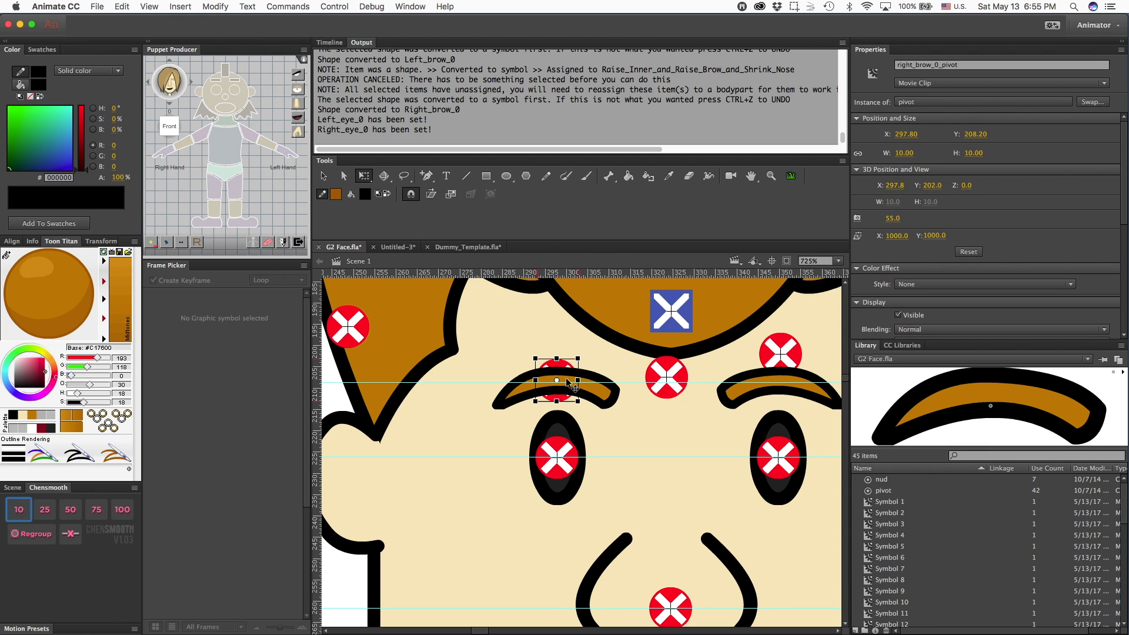
Step: Move the Pivots layer above the Brow layer in the timeline
{"action": "left_click", "coordinate": [331, 42]}
{"action": "left_click", "coordinate": [345, 79]}
{"action": "left_click_drag", "start_coordinate": [333, 53], "coordinate": [332, 56]}
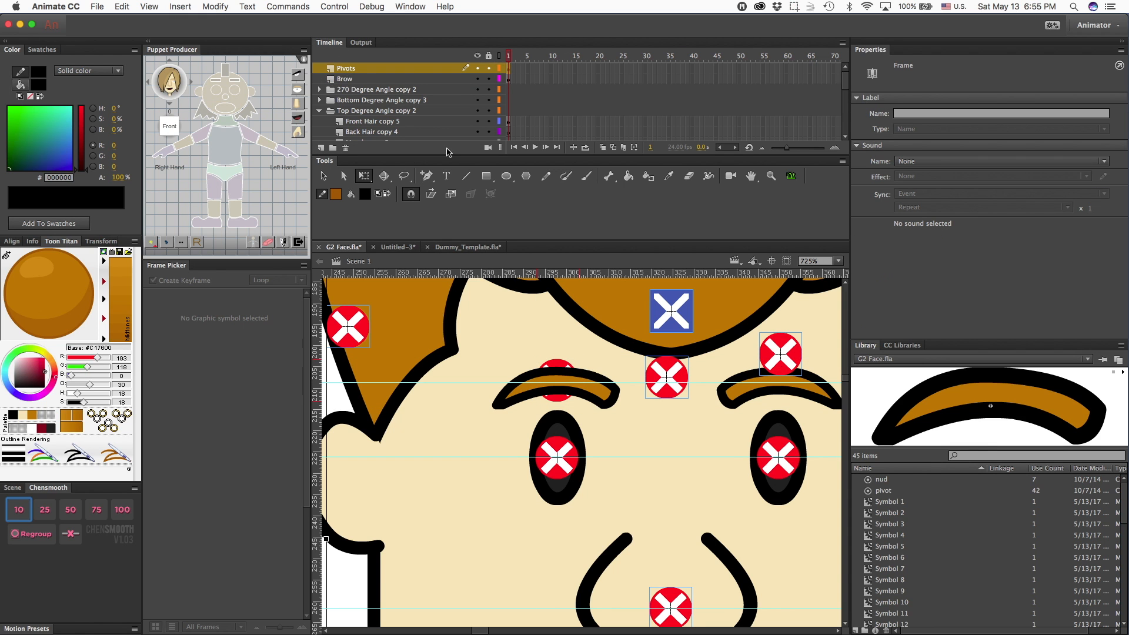
Step: Set the left eyebrow's instance type to Movie Clip and delete the pivot above that eyebrow
{"action": "left_click", "coordinate": [789, 349]}
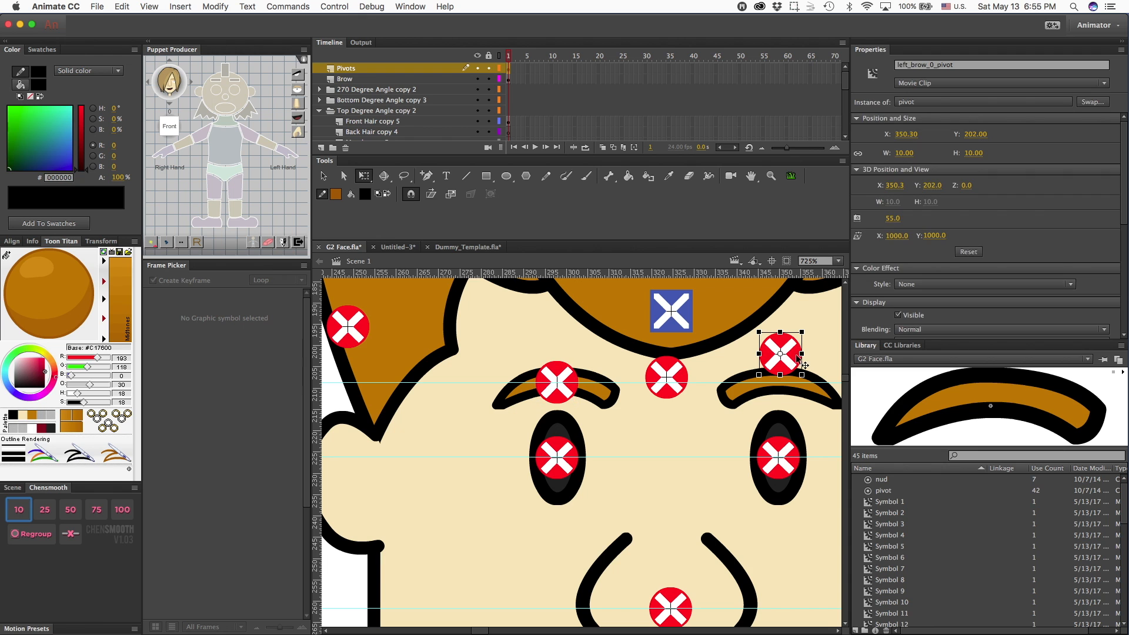
{"action": "left_click", "coordinate": [823, 400]}
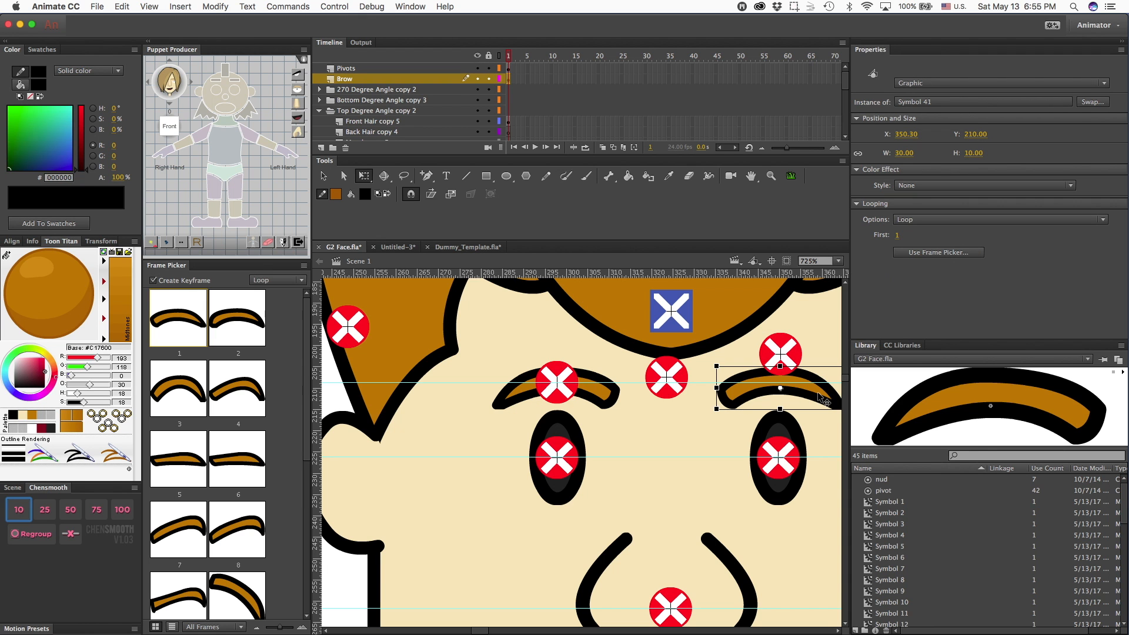
{"action": "left_click", "coordinate": [901, 88]}
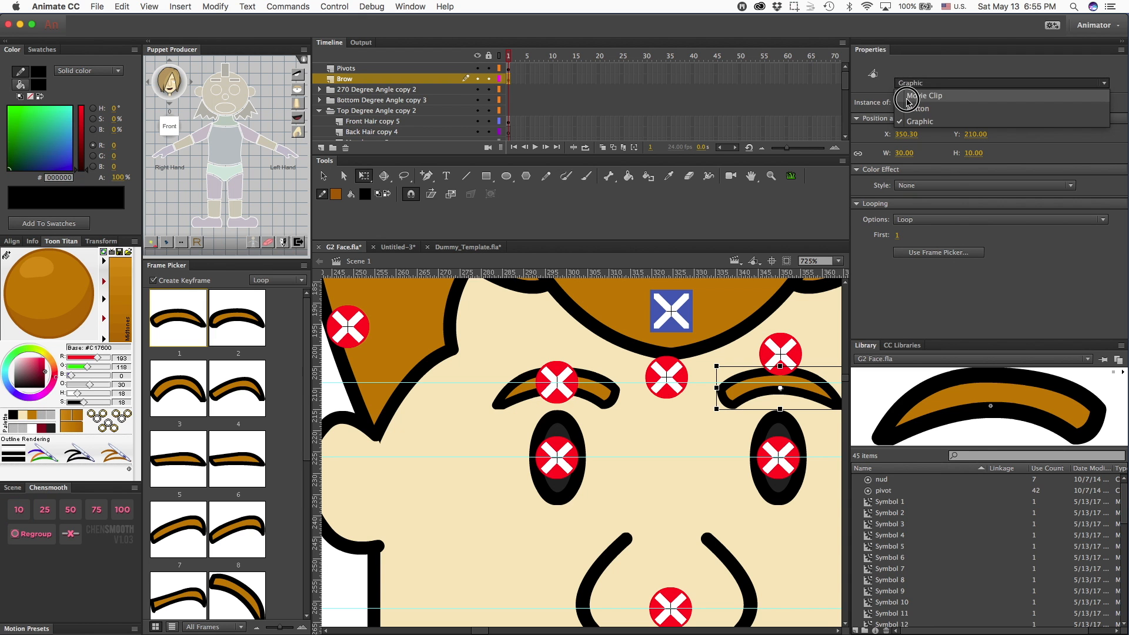
{"action": "left_click", "coordinate": [906, 97]}
{"action": "left_click", "coordinate": [781, 349]}
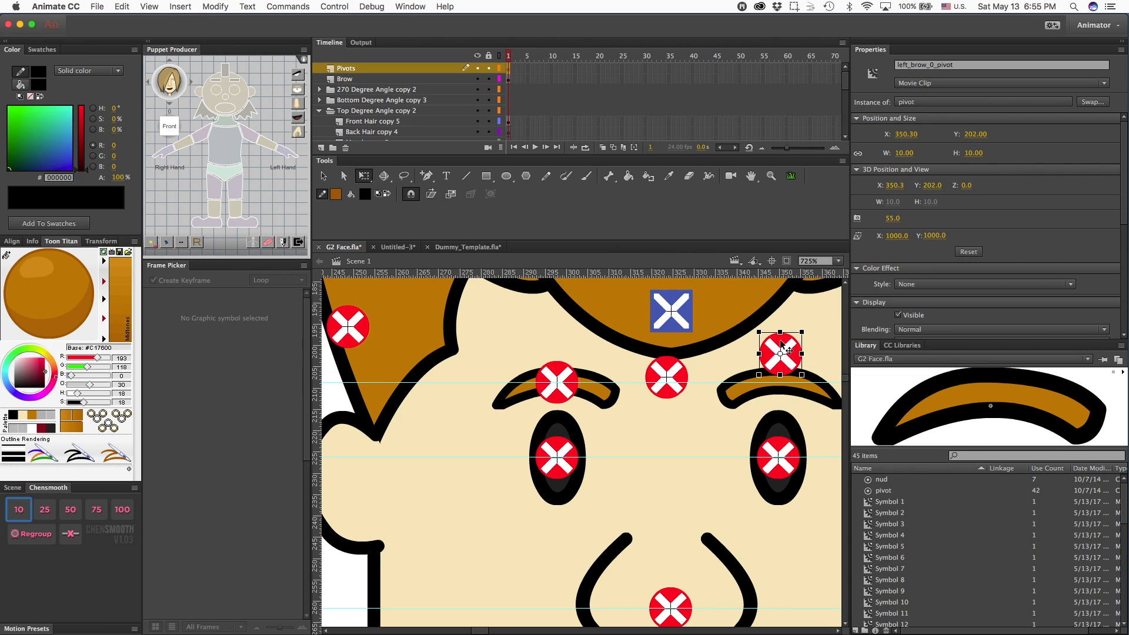
{"action": "left_click", "coordinate": [779, 340]}
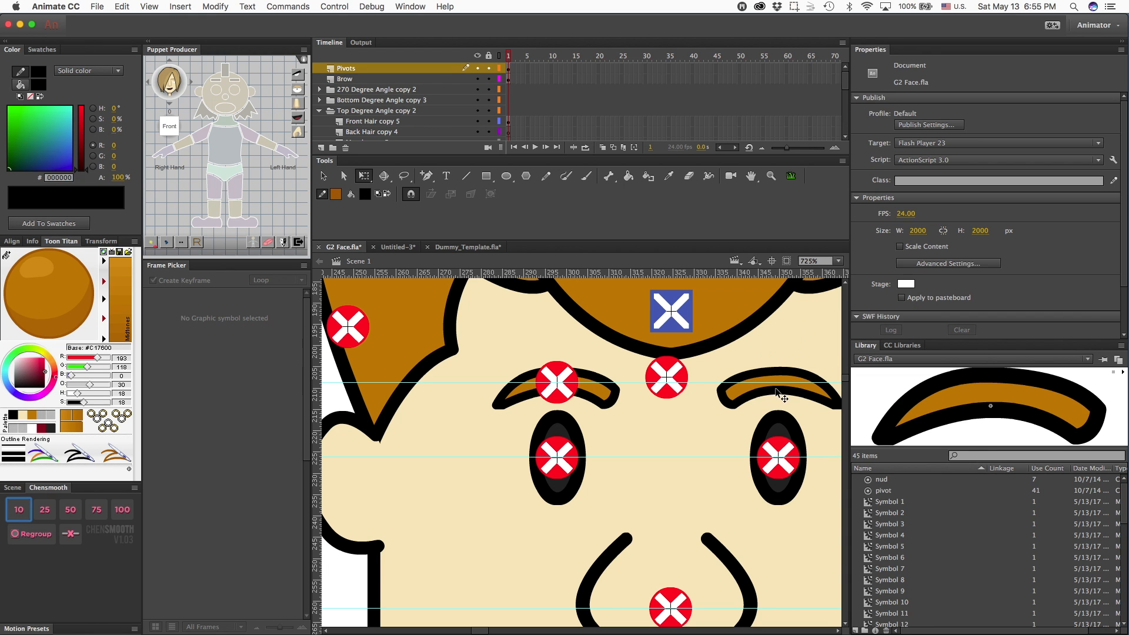
Step: Assign the left eyebrow to the puppet's left brow part and move its pivot onto the brow guide at about X 349.9, Y 208.65
{"action": "left_click", "coordinate": [777, 368]}
{"action": "left_click", "coordinate": [180, 246]}
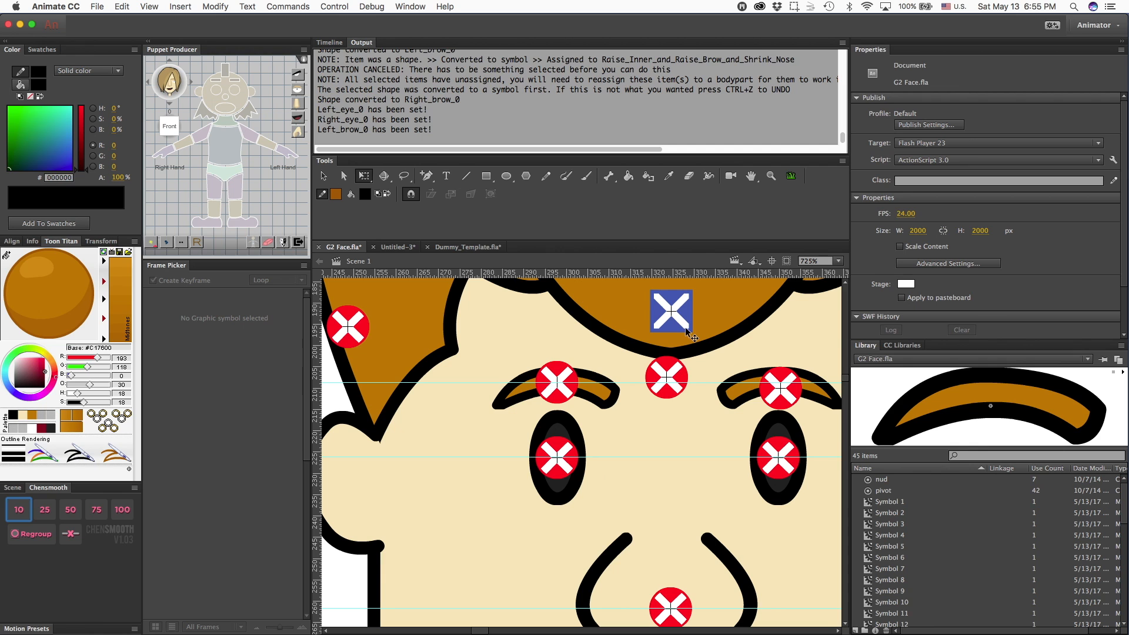
{"action": "left_click", "coordinate": [770, 393]}
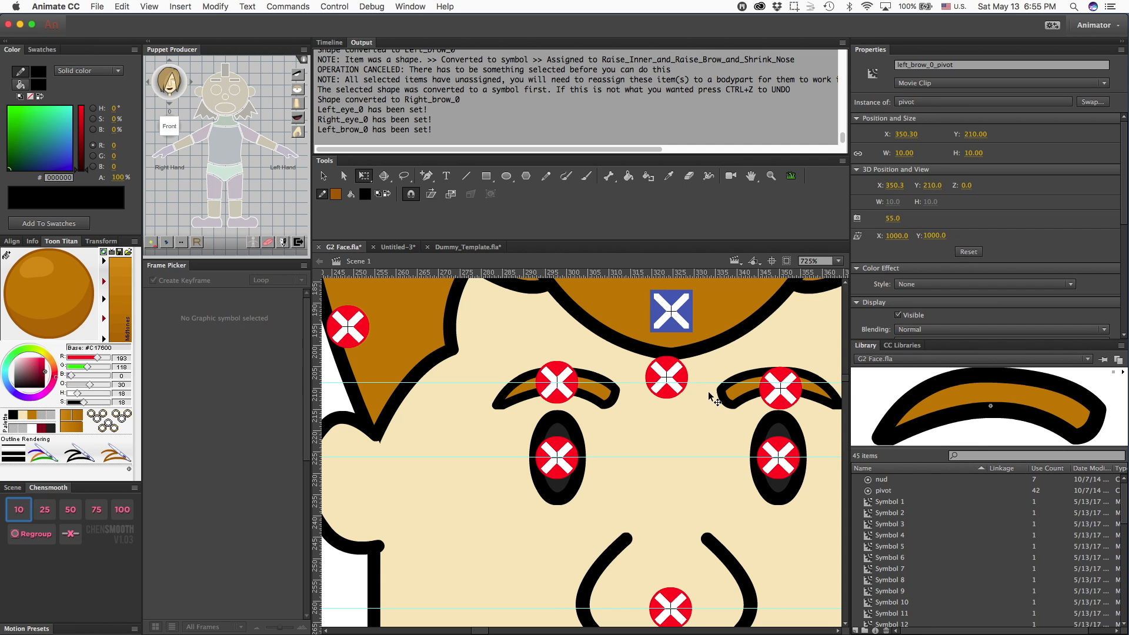
{"action": "left_click_drag", "start_coordinate": [792, 397], "coordinate": [780, 386]}
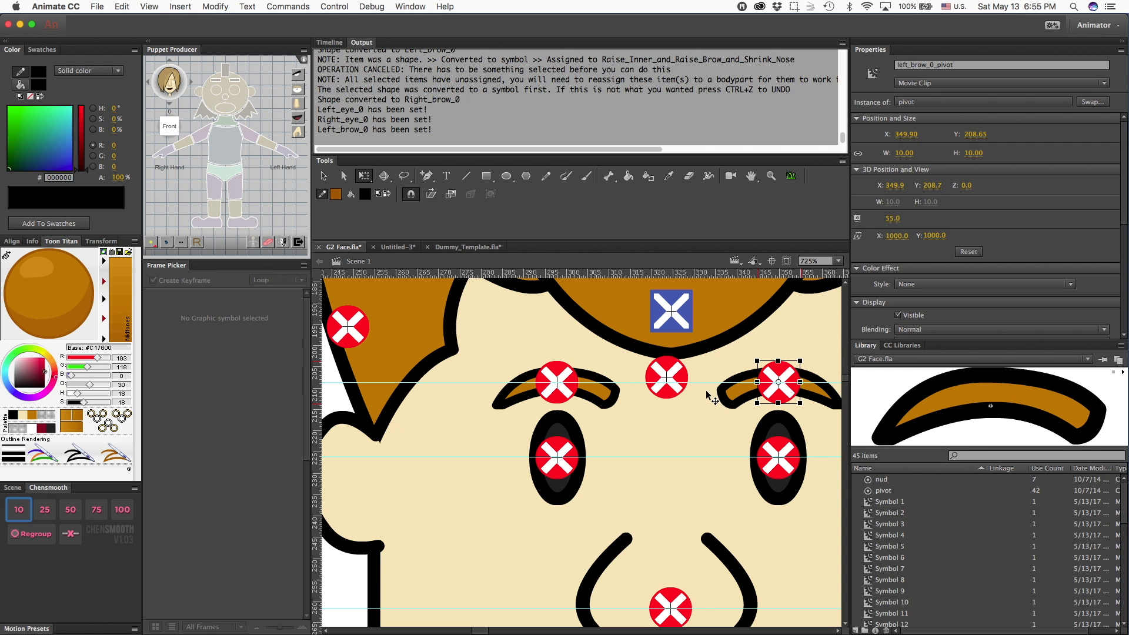
Step: Set the front face's mouth instance type to Movie Clip
{"action": "scroll", "coordinate": [708, 394], "scroll_direction": "down", "scroll_amount": 3}
{"action": "scroll", "coordinate": [708, 394], "scroll_direction": "right", "scroll_amount": 3}
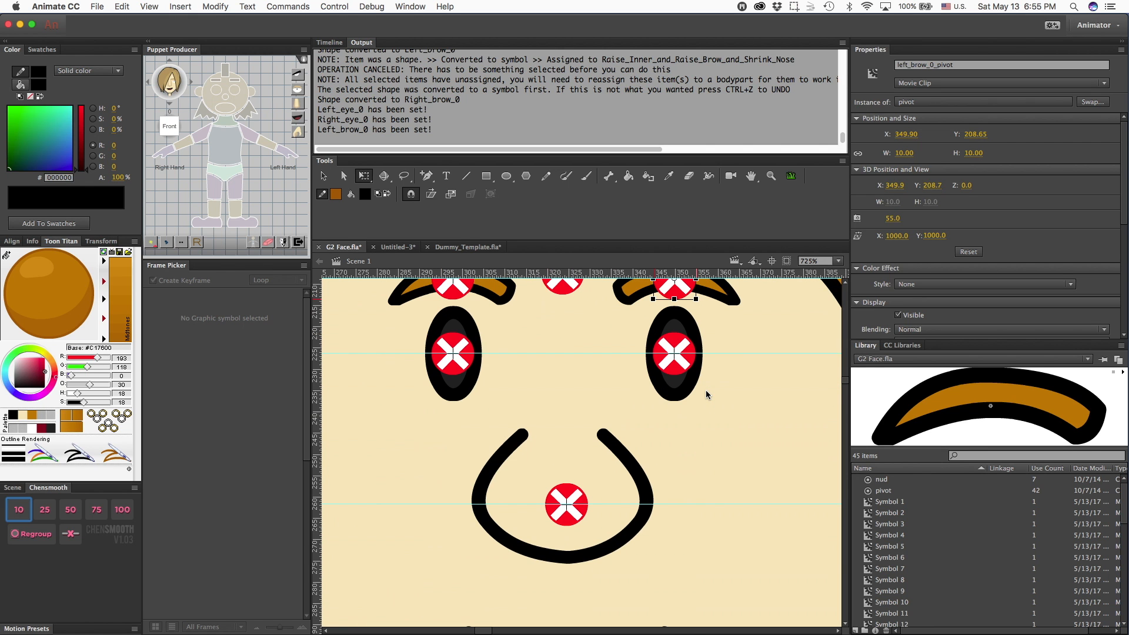
{"action": "scroll", "coordinate": [706, 389], "scroll_direction": "down", "scroll_amount": 5}
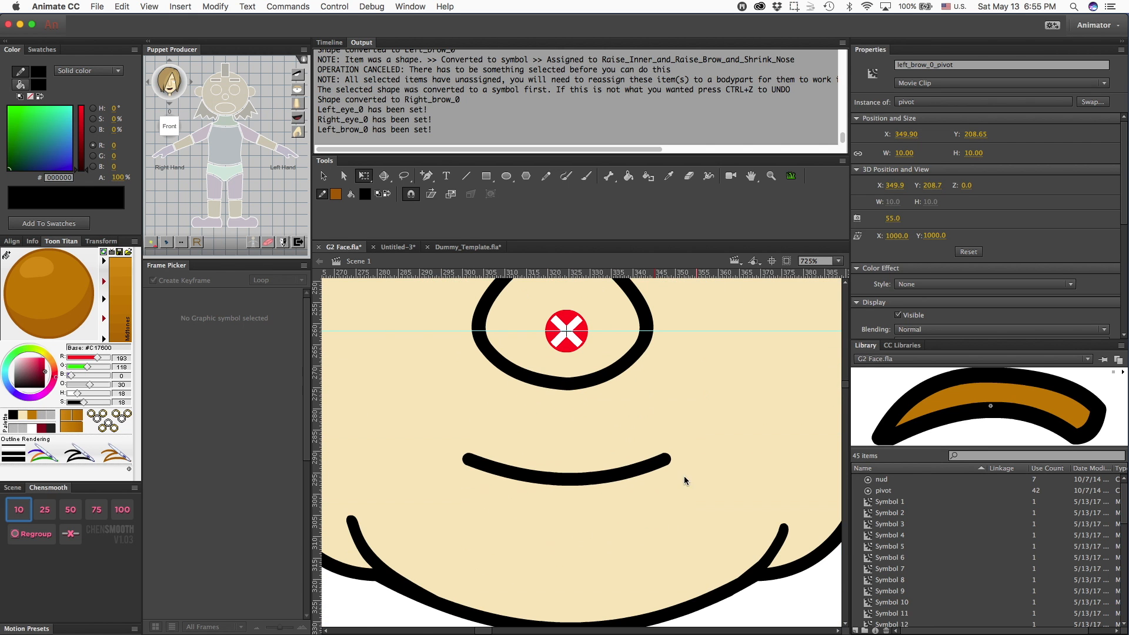
{"action": "left_click", "coordinate": [584, 481]}
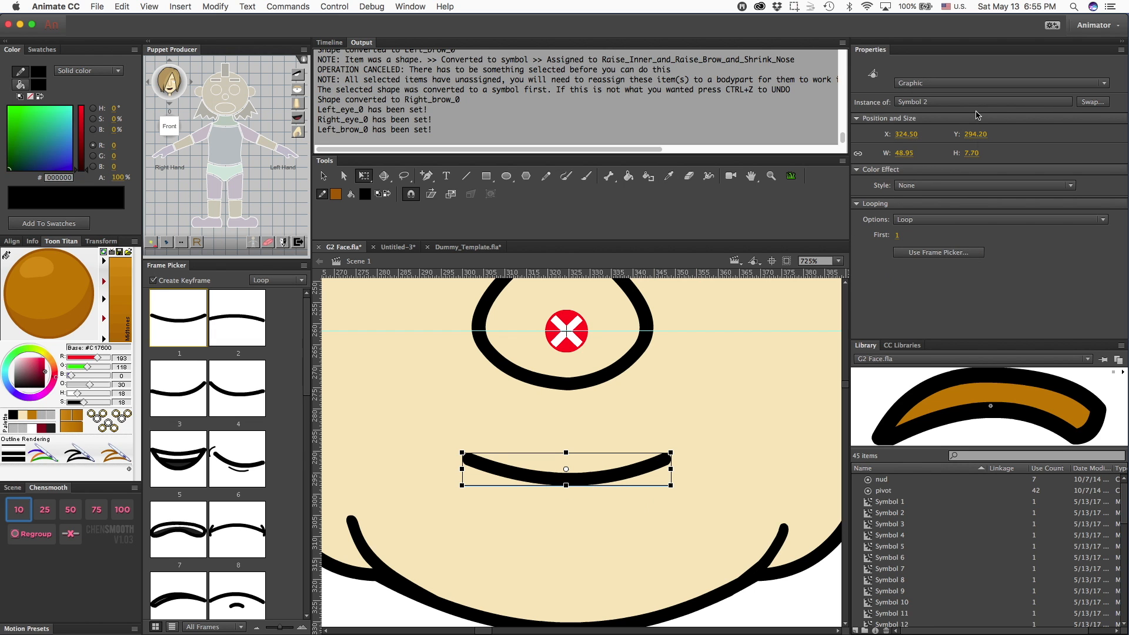
{"action": "left_click", "coordinate": [956, 83]}
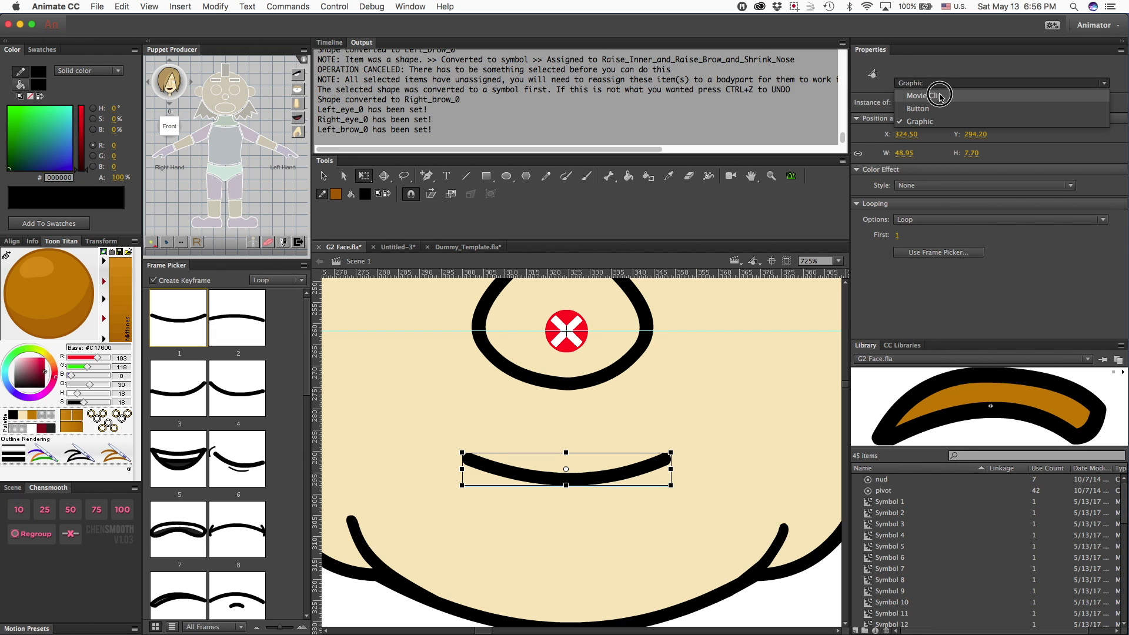
{"action": "left_click", "coordinate": [942, 96]}
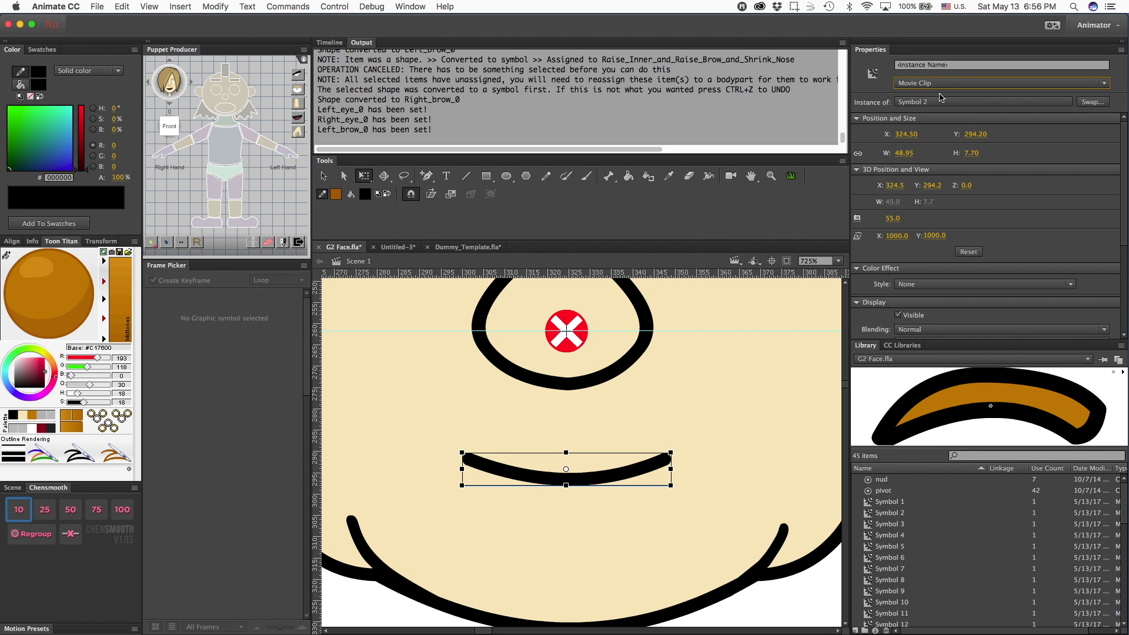
Step: Assign the mouth to the puppet's mouth part and add a horizontal guide through its new pivot
{"action": "left_click", "coordinate": [226, 111]}
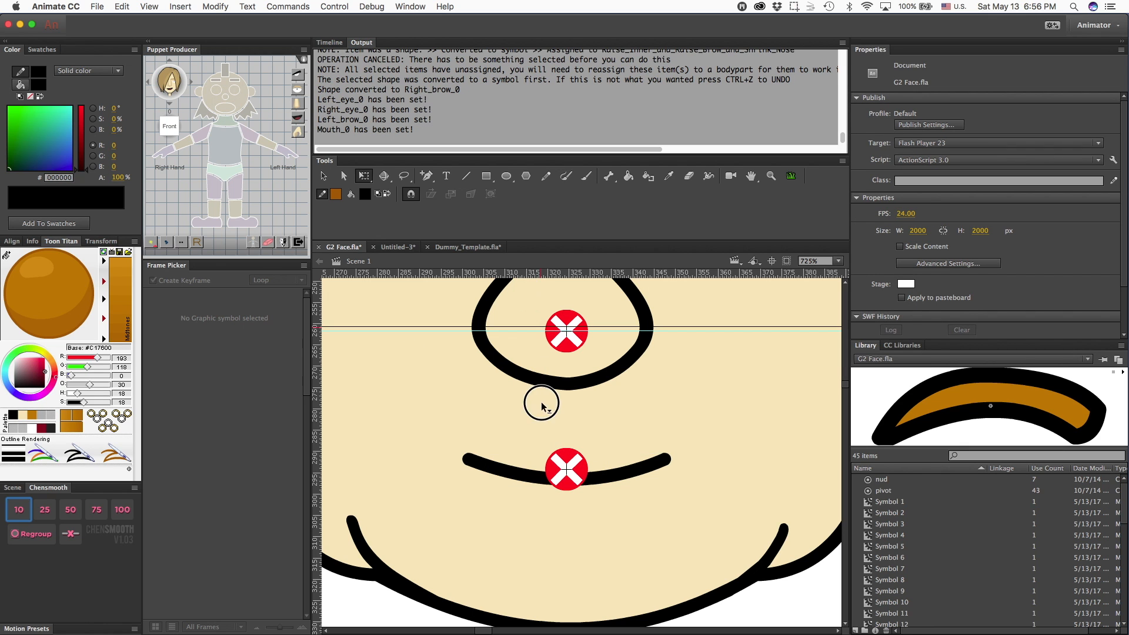
{"action": "left_click", "coordinate": [538, 473]}
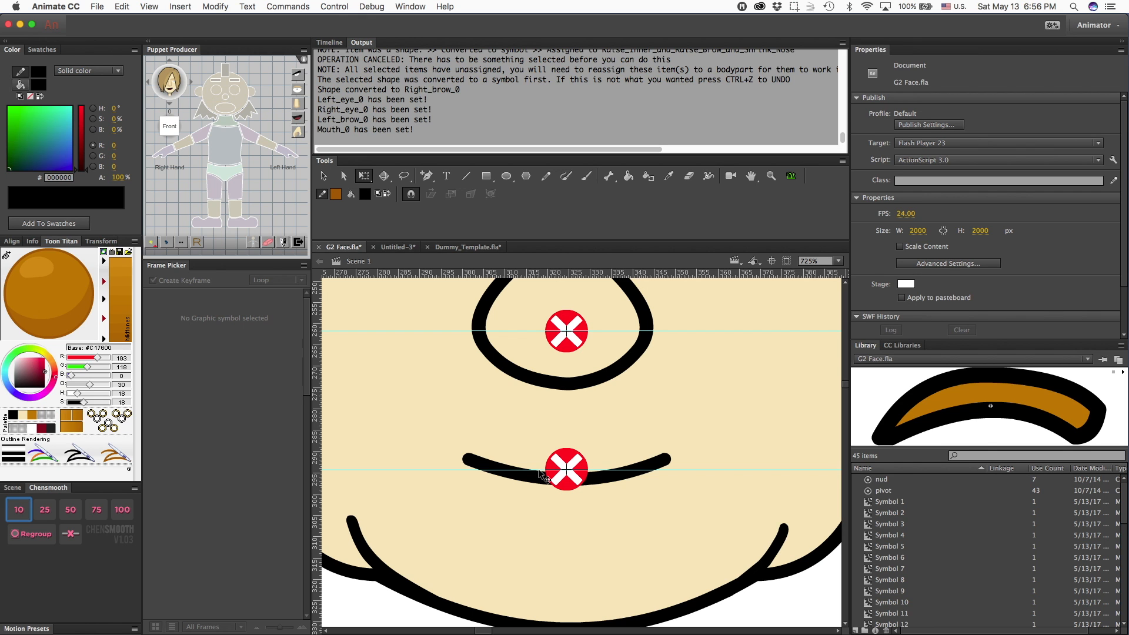
Step: Delete the old mouth pivot inside the nose and move the nose pivot down there, to about X 323.55, Y 261.8
{"action": "scroll", "coordinate": [539, 473], "scroll_direction": "up", "scroll_amount": 5}
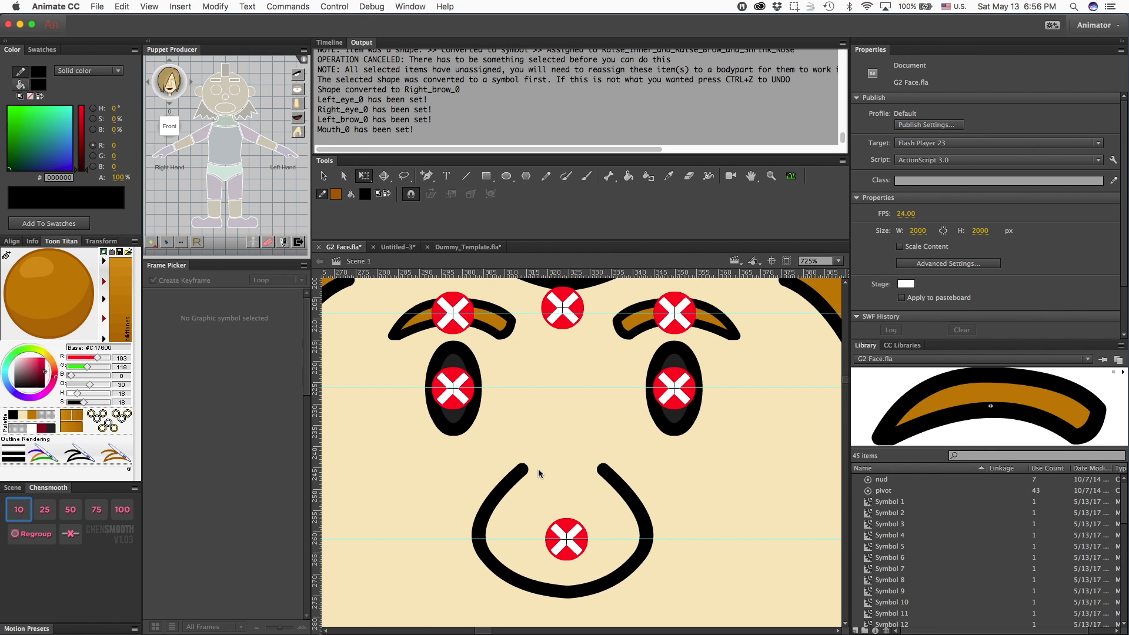
{"action": "left_click", "coordinate": [564, 324]}
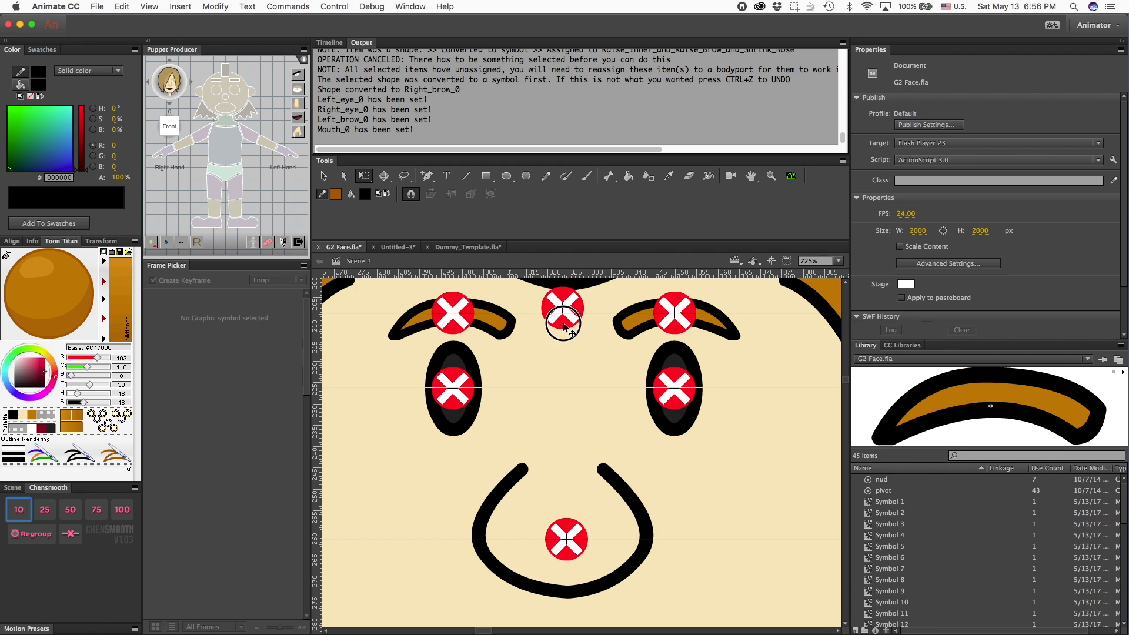
{"action": "left_click", "coordinate": [564, 527]}
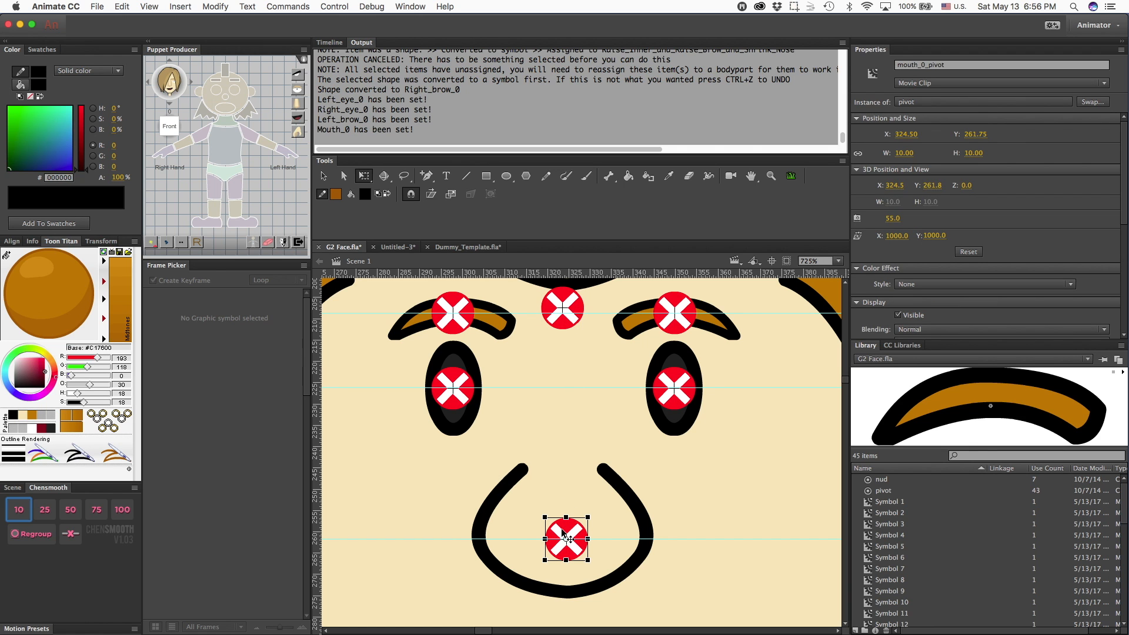
{"action": "key", "text": "Delete"}
{"action": "left_click_drag", "start_coordinate": [559, 325], "coordinate": [557, 557]}
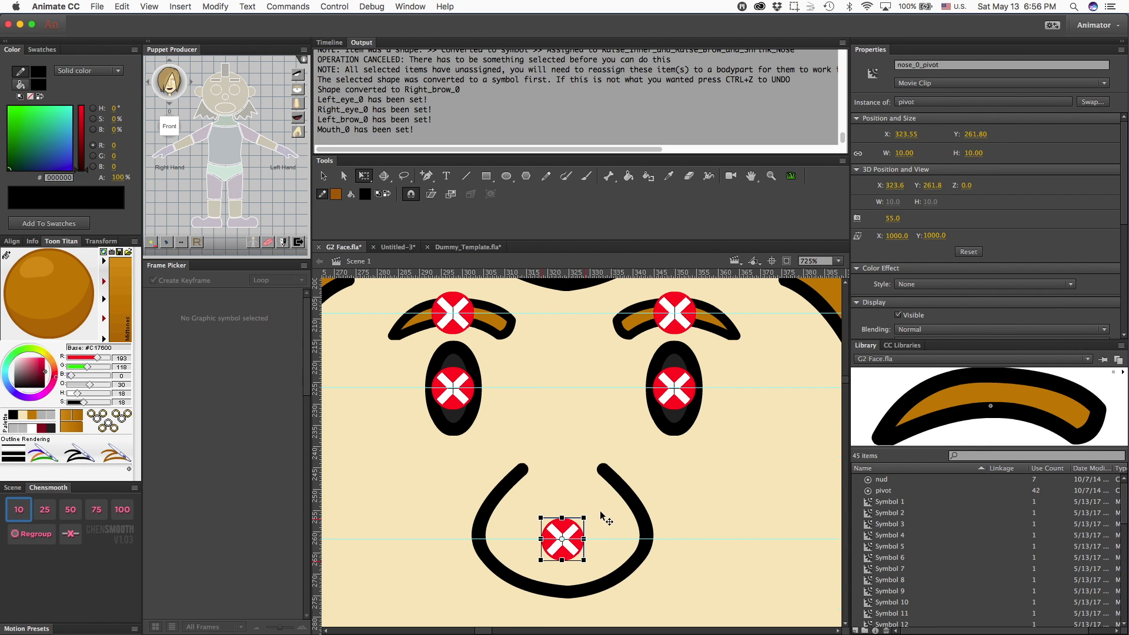
Step: Add a horizontal guide through the ears and move the right ear's pivot down onto the ear at about X 248.35, Y 232.5
{"action": "scroll", "coordinate": [600, 512], "scroll_direction": "up", "scroll_amount": 5}
{"action": "key", "text": "super+minus"}
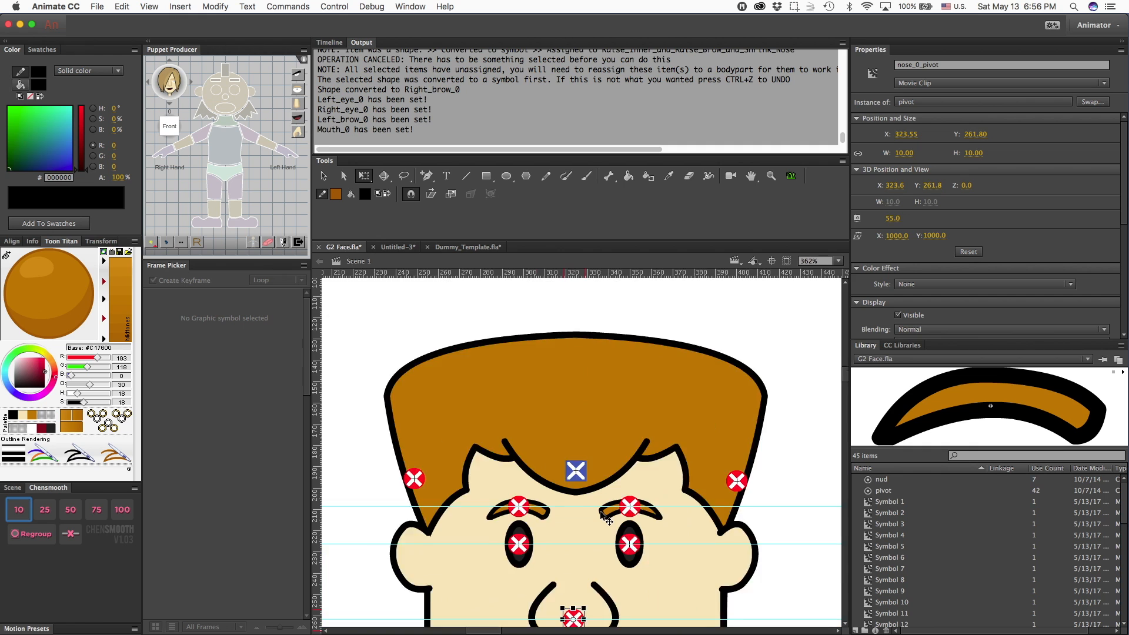
{"action": "key", "text": "super+minus"}
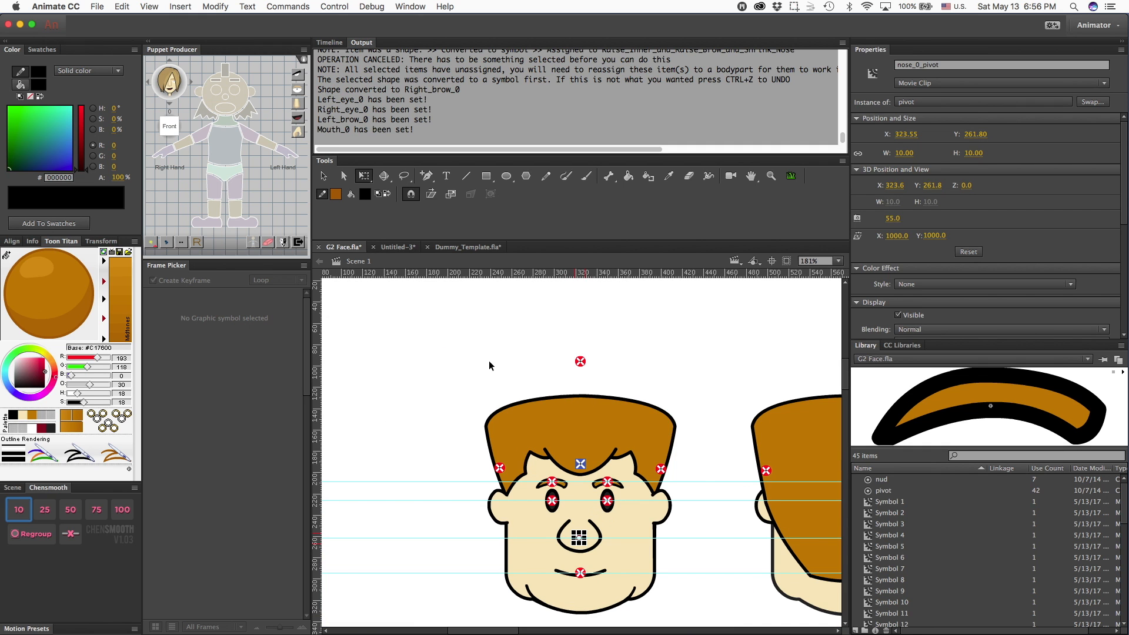
{"action": "left_click_drag", "start_coordinate": [475, 273], "coordinate": [488, 509]}
{"action": "left_click", "coordinate": [499, 468]}
{"action": "left_click_drag", "start_coordinate": [499, 468], "coordinate": [498, 509]}
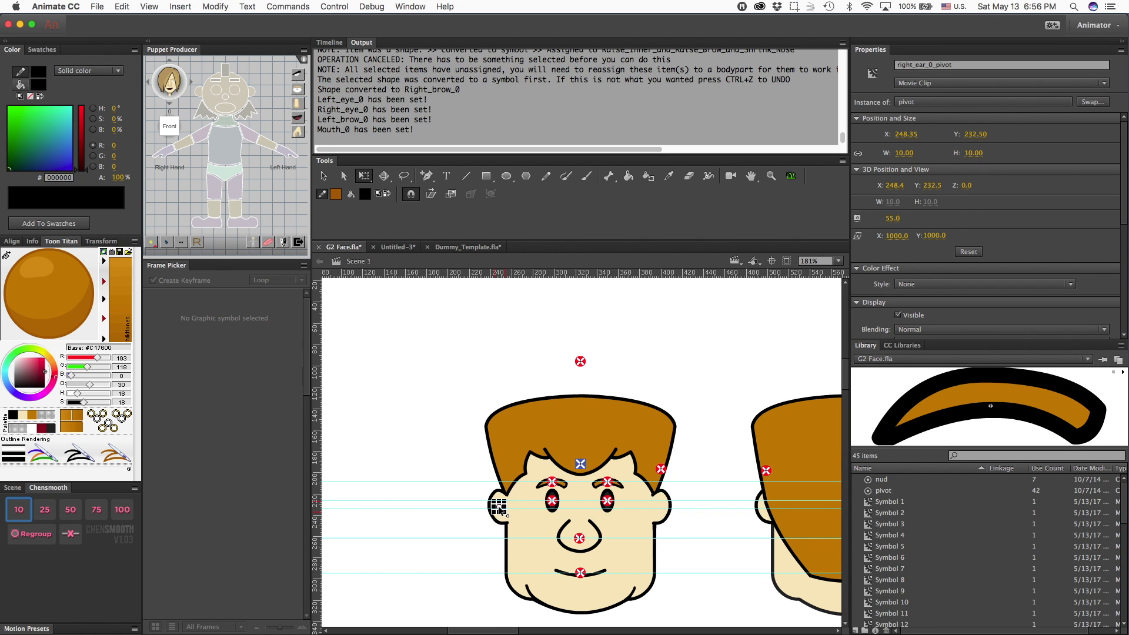
{"action": "key", "text": "super+z"}
{"action": "key", "text": "super+z"}
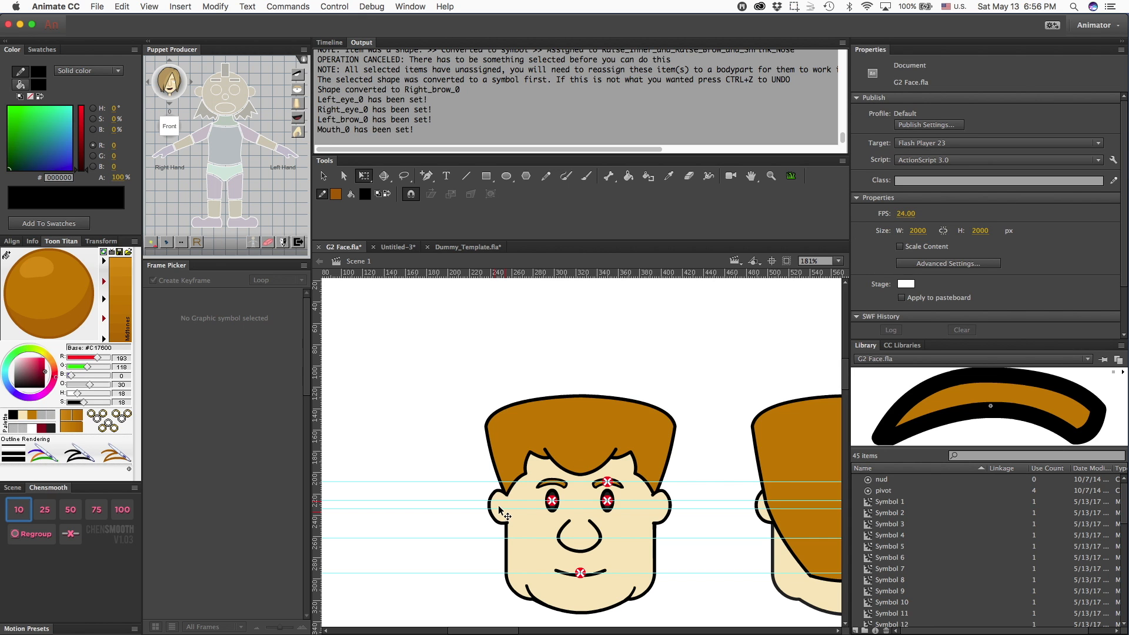
{"action": "key", "text": "super+y"}
{"action": "key", "text": "super+y"}
Step: Nudge the right ear's pivot down to Y 234 and move the left ear's pivot onto its ear along the ear guide
{"action": "key", "text": "super+equal"}
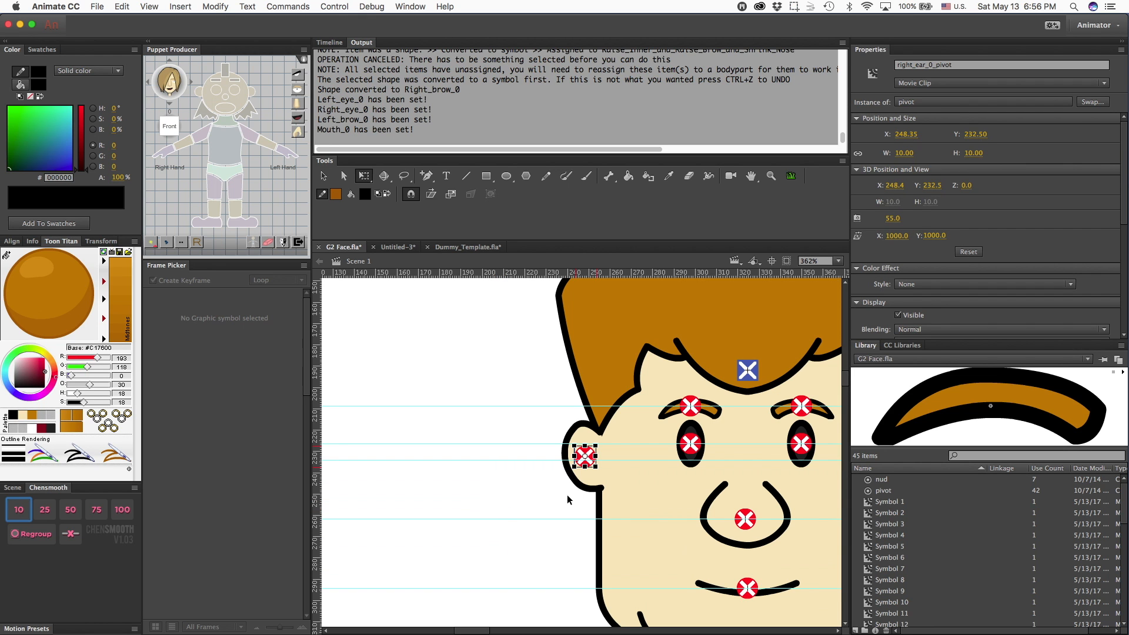
{"action": "key", "text": "Down"}
{"action": "key", "text": "Down"}
{"action": "key", "text": "Down"}
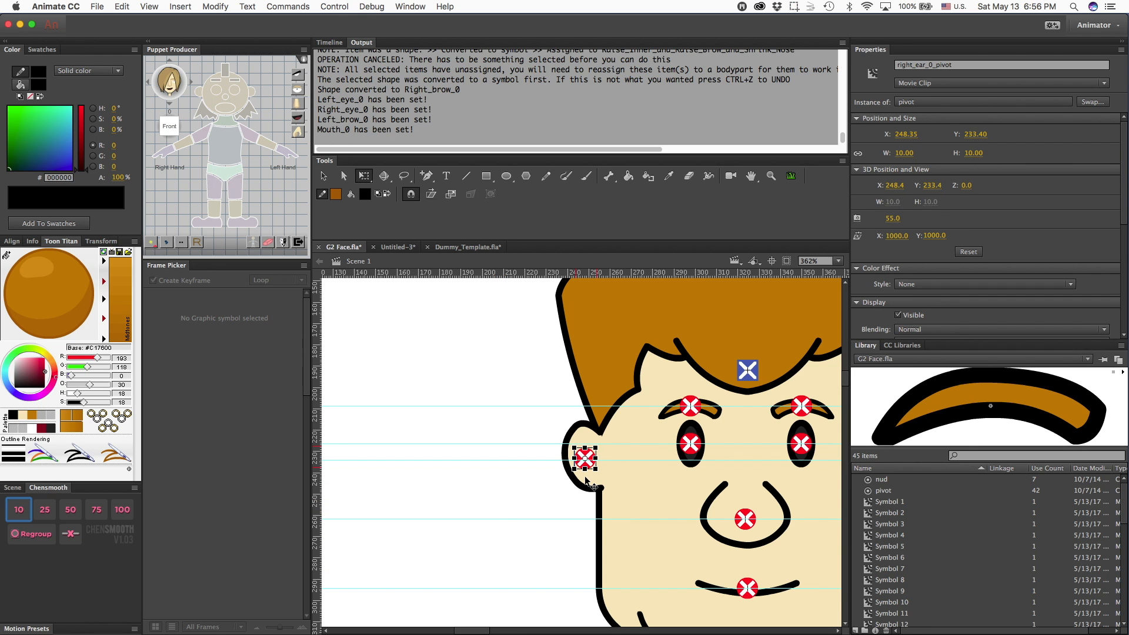
{"action": "scroll", "coordinate": [585, 477], "scroll_direction": "right", "scroll_amount": 5}
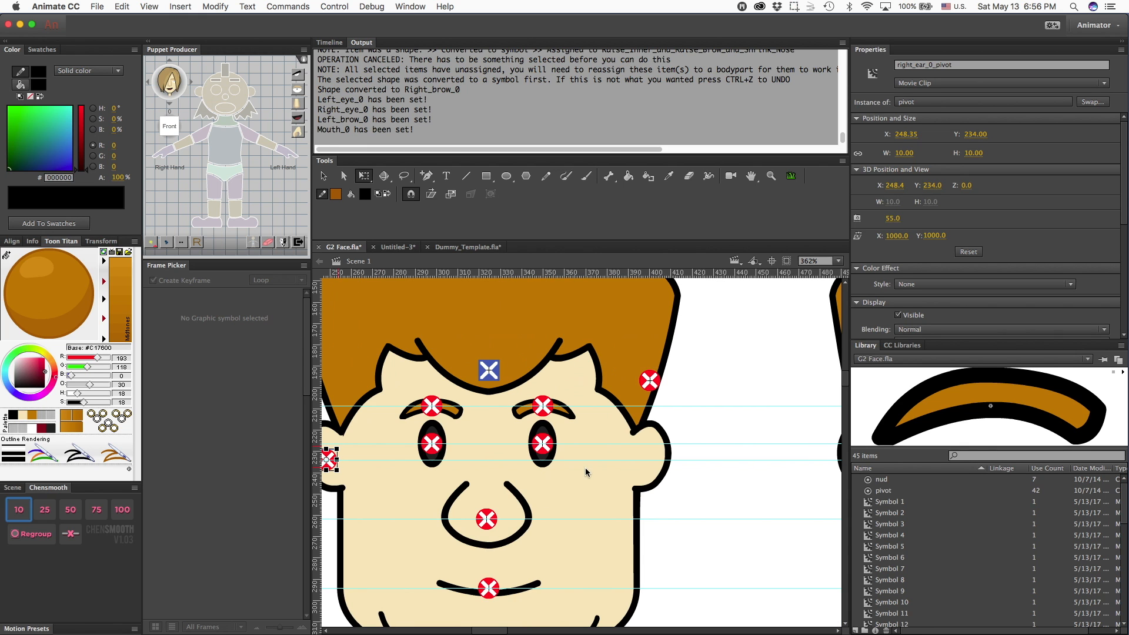
{"action": "left_click_drag", "start_coordinate": [650, 382], "coordinate": [645, 469]}
Step: Add three horizontal guides at the front hair: one along its top edge and two across its upper half
{"action": "scroll", "coordinate": [645, 470], "scroll_direction": "up", "scroll_amount": 5}
{"action": "left_click", "coordinate": [540, 340]}
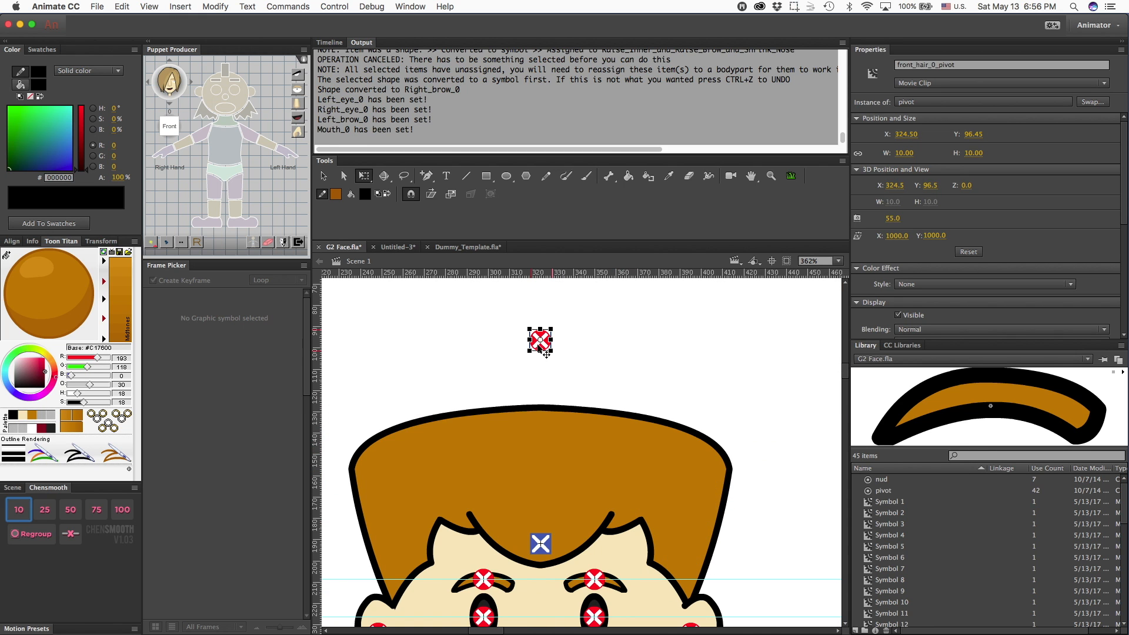
{"action": "left_click_drag", "start_coordinate": [506, 275], "coordinate": [518, 480]}
{"action": "left_click_drag", "start_coordinate": [509, 274], "coordinate": [467, 457]}
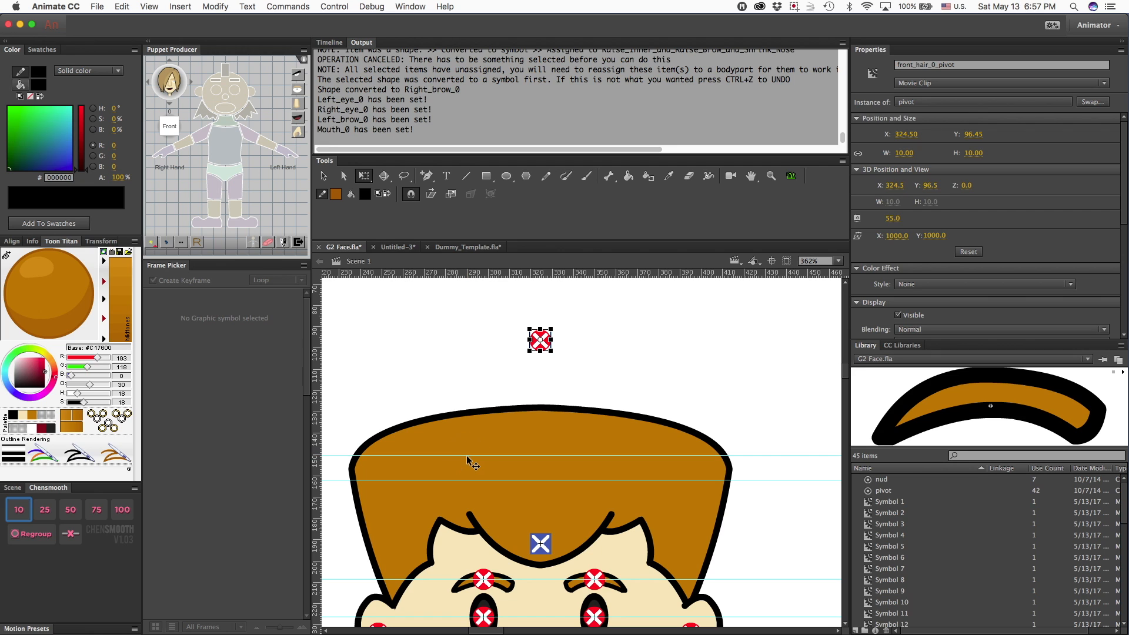
{"action": "left_click_drag", "start_coordinate": [488, 274], "coordinate": [479, 405]}
Step: Add a horizontal guide across the jaw below the mouth and move the face pivot up onto it at about Y 318.5
{"action": "scroll", "coordinate": [527, 419], "scroll_direction": "down", "scroll_amount": 3}
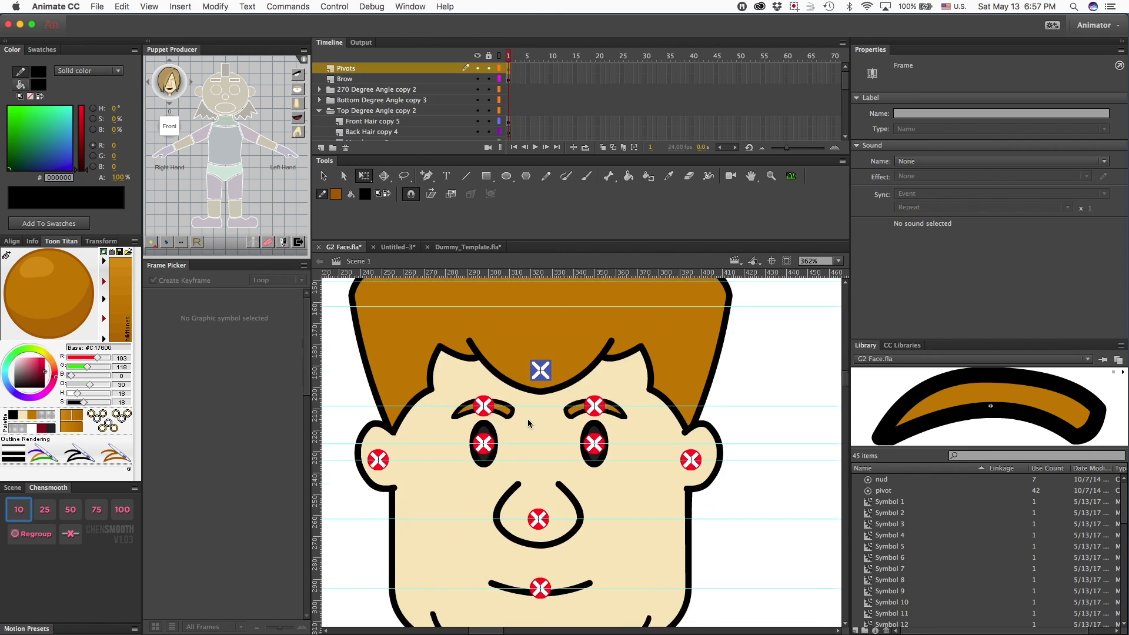
{"action": "scroll", "coordinate": [527, 420], "scroll_direction": "down", "scroll_amount": 5}
{"action": "scroll", "coordinate": [541, 375], "scroll_direction": "up", "scroll_amount": 1}
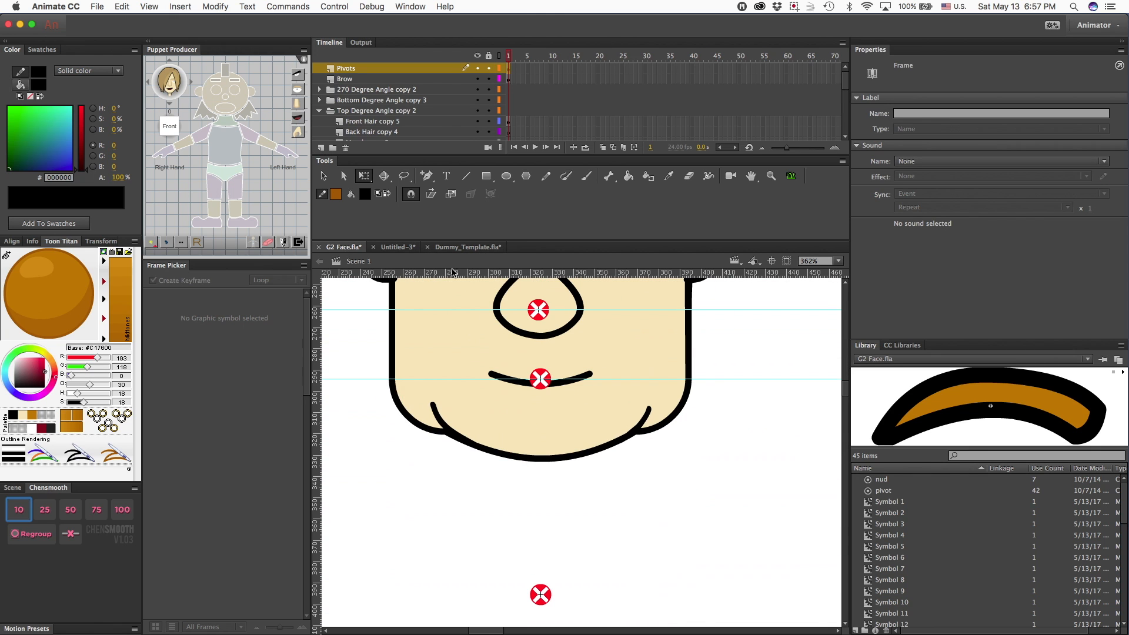
{"action": "left_click_drag", "start_coordinate": [443, 274], "coordinate": [443, 431]}
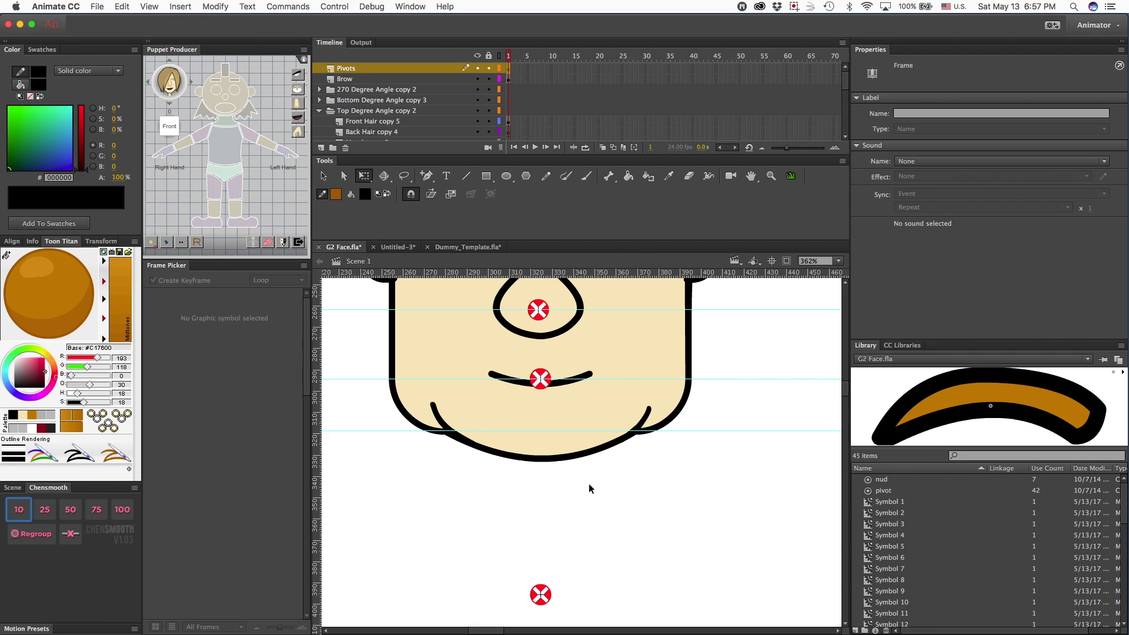
{"action": "left_click", "coordinate": [546, 597]}
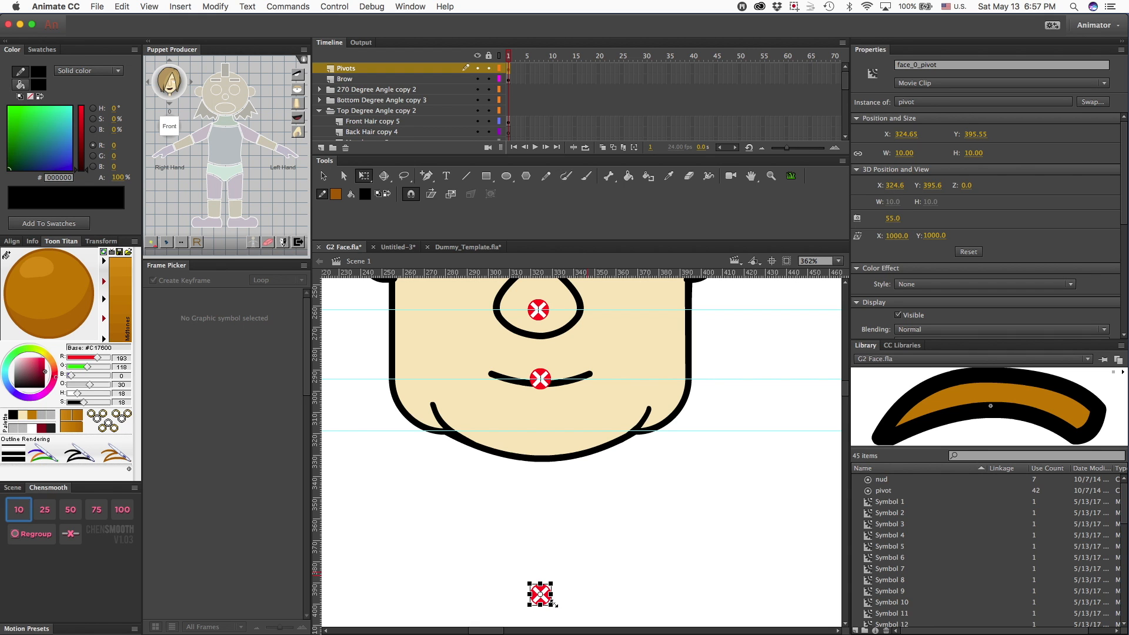
{"action": "left_click_drag", "start_coordinate": [545, 601], "coordinate": [548, 438]}
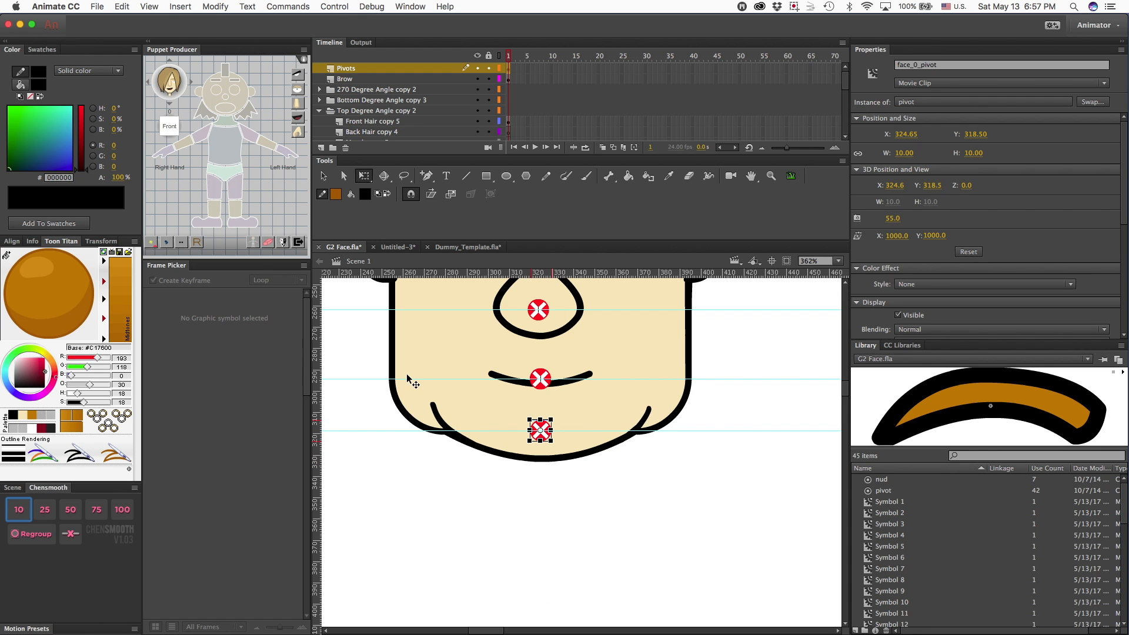
Step: Select the front face shape and add a vertical guide through its centre
{"action": "key", "text": "super+minus"}
{"action": "key", "text": "super+minus"}
{"action": "left_click", "coordinate": [534, 475]}
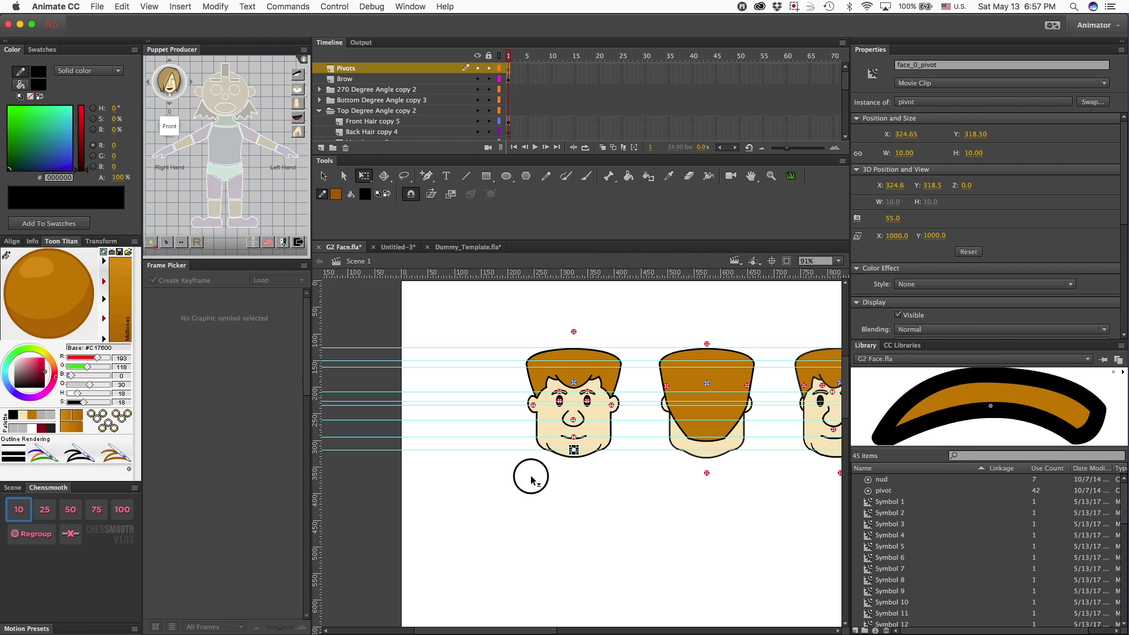
{"action": "left_click", "coordinate": [544, 429]}
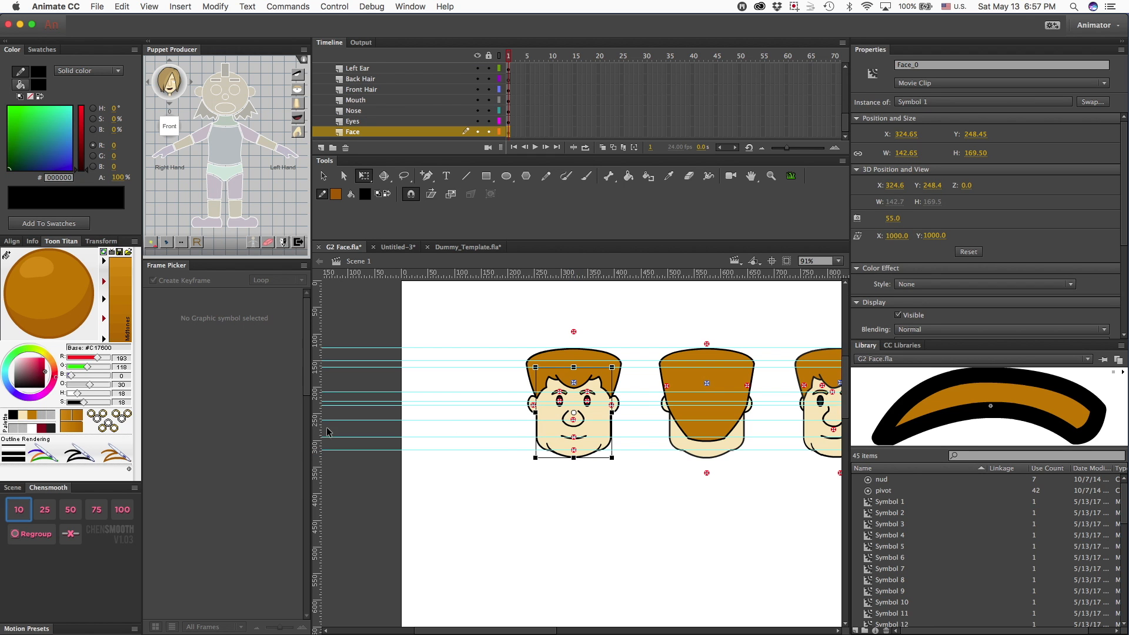
{"action": "left_click_drag", "start_coordinate": [317, 474], "coordinate": [573, 450]}
{"action": "scroll", "coordinate": [597, 464], "scroll_direction": "up", "scroll_amount": 5}
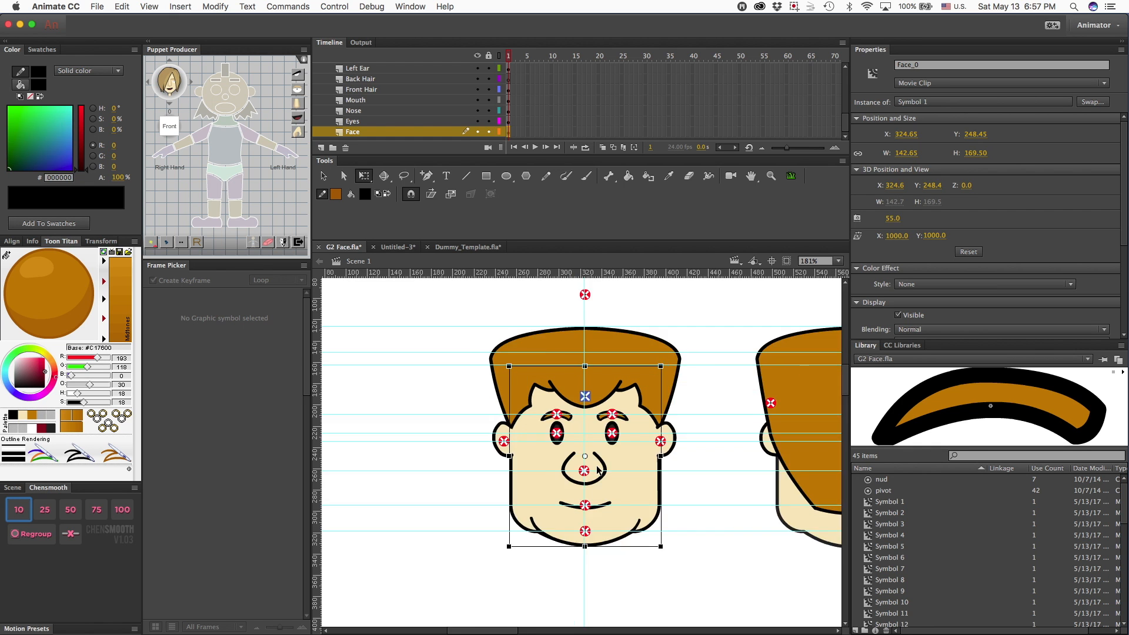
Step: Deselect the face and show the guide options
{"action": "left_click", "coordinate": [581, 589]}
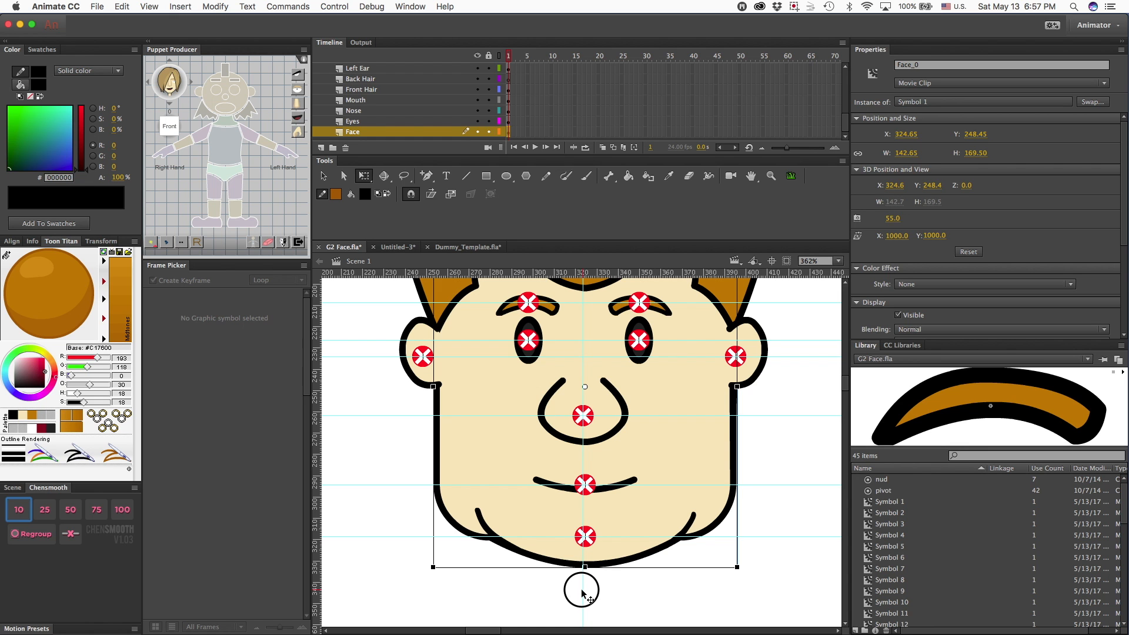
{"action": "left_click", "coordinate": [583, 591]}
{"action": "left_click", "coordinate": [149, 7]}
{"action": "mouse_move", "coordinate": [176, 131]}
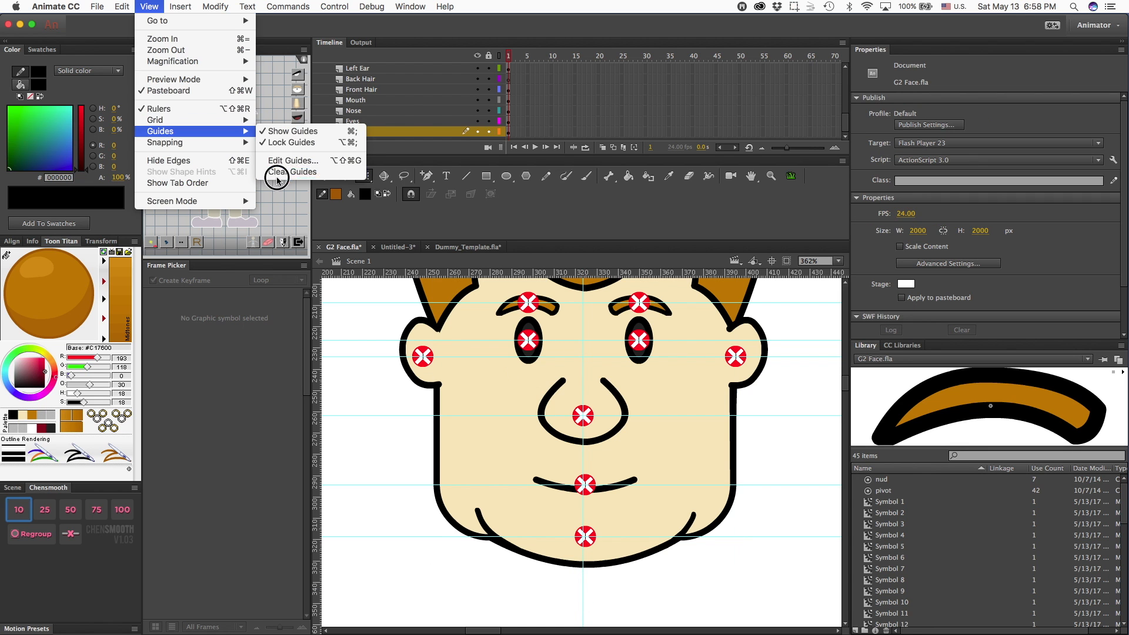
Step: Align the face pivot with the vertical centre guide at about X 323.75, keeping it on the jaw guide
{"action": "left_click", "coordinate": [584, 536]}
{"action": "scroll", "coordinate": [590, 540], "scroll_direction": "up", "scroll_amount": 3}
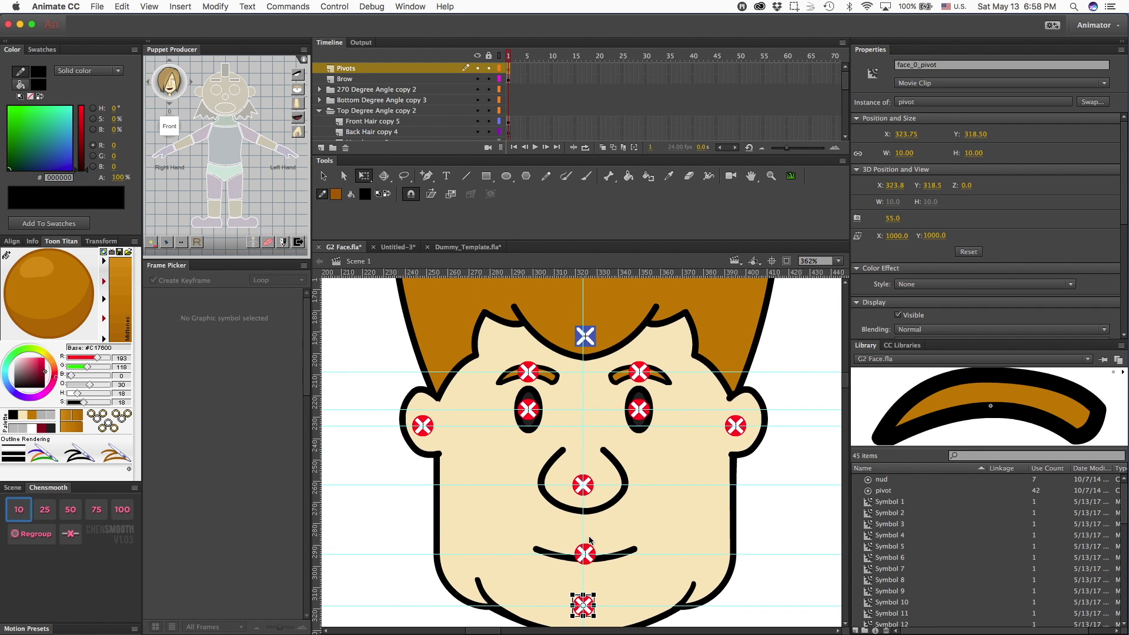
{"action": "scroll", "coordinate": [590, 540], "scroll_direction": "up", "scroll_amount": 4}
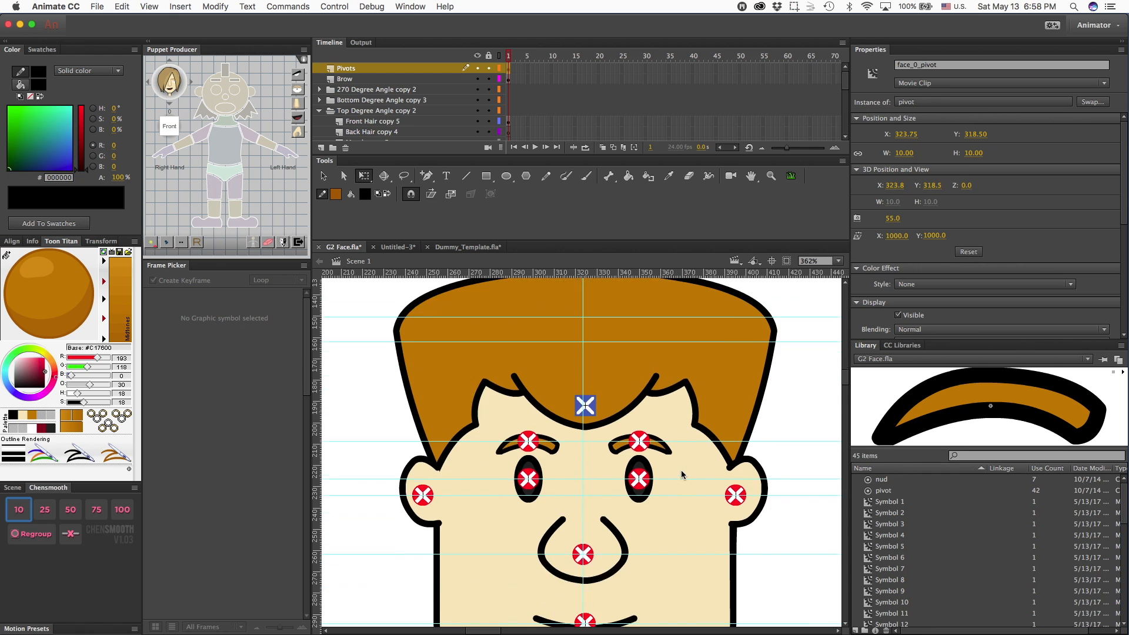
Step: Place the blue head pivot at the top of the hair and the front hair pivot at about X 323.6, Y 161.6 on the centre guide
{"action": "left_click", "coordinate": [592, 477]}
{"action": "left_click_drag", "start_coordinate": [592, 477], "coordinate": [588, 336]}
{"action": "scroll", "coordinate": [591, 329], "scroll_direction": "up", "scroll_amount": 3}
{"action": "left_click", "coordinate": [590, 347]}
{"action": "scroll", "coordinate": [627, 331], "scroll_direction": "down", "scroll_amount": 3}
{"action": "scroll", "coordinate": [621, 341], "scroll_direction": "up", "scroll_amount": 3}
{"action": "left_click", "coordinate": [612, 351]}
{"action": "left_click_drag", "start_coordinate": [597, 347], "coordinate": [591, 493]}
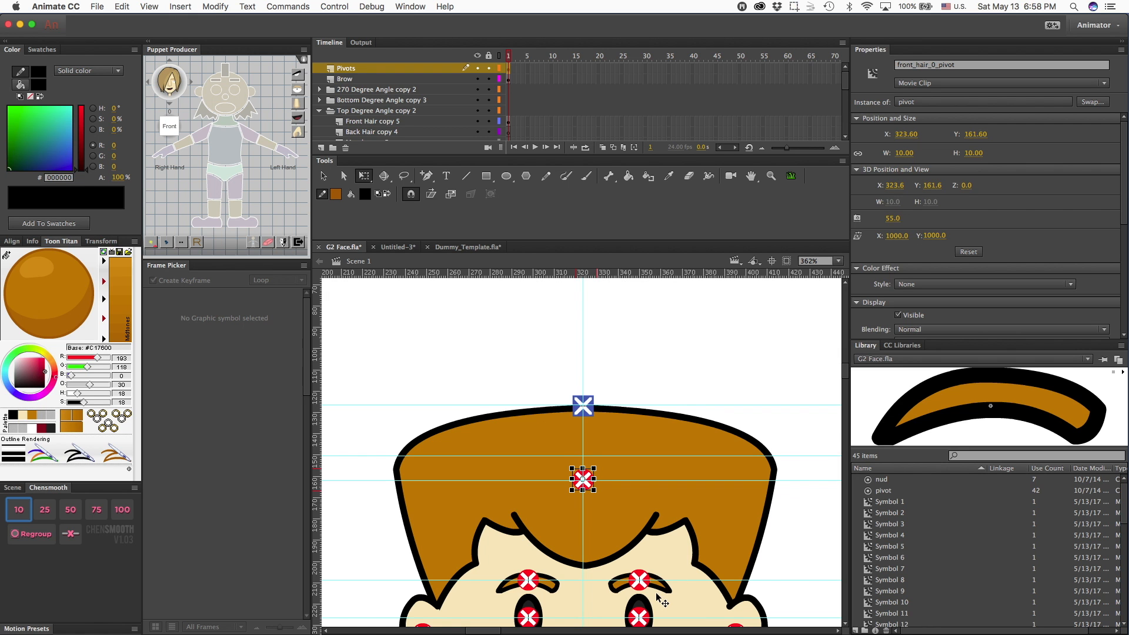
Step: Position the three-quarter head's pivots over their features along the shared horizontal guides, with the face pivot at about X 845.6, Y 318.5
{"action": "scroll", "coordinate": [662, 600], "scroll_direction": "down", "scroll_amount": 2}
{"action": "scroll", "coordinate": [657, 594], "scroll_direction": "down", "scroll_amount": 10}
{"action": "scroll", "coordinate": [657, 594], "scroll_direction": "down", "scroll_amount": 2}
{"action": "scroll", "coordinate": [657, 594], "scroll_direction": "up", "scroll_amount": 4}
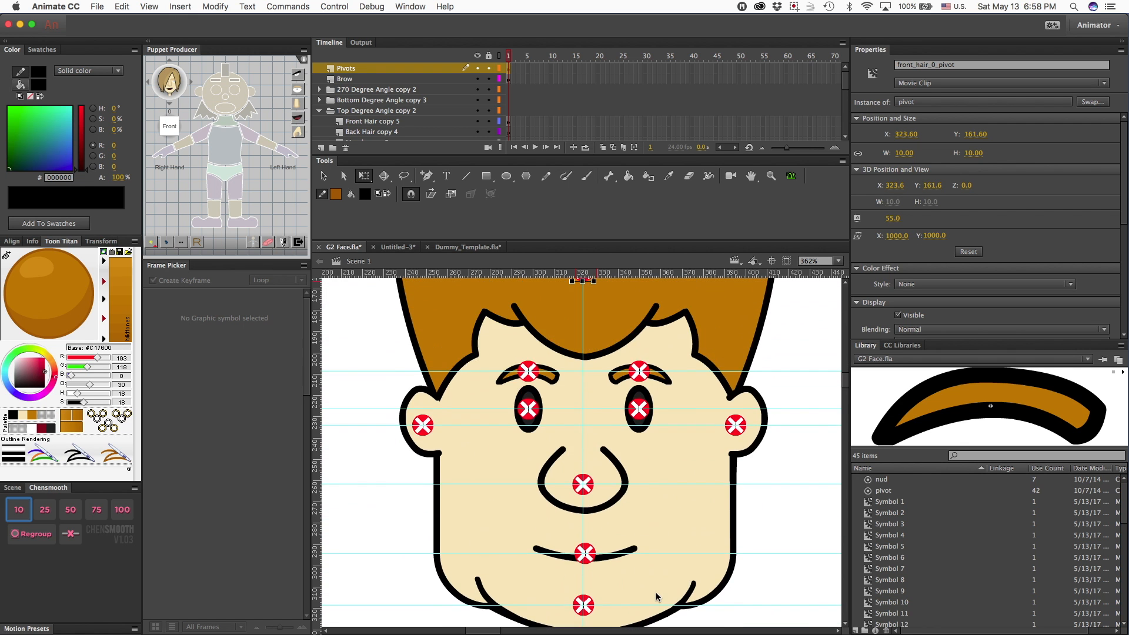
{"action": "scroll", "coordinate": [655, 592], "scroll_direction": "up", "scroll_amount": 3}
{"action": "scroll", "coordinate": [655, 591], "scroll_direction": "down", "scroll_amount": 3}
{"action": "scroll", "coordinate": [655, 591], "scroll_direction": "right", "scroll_amount": 10}
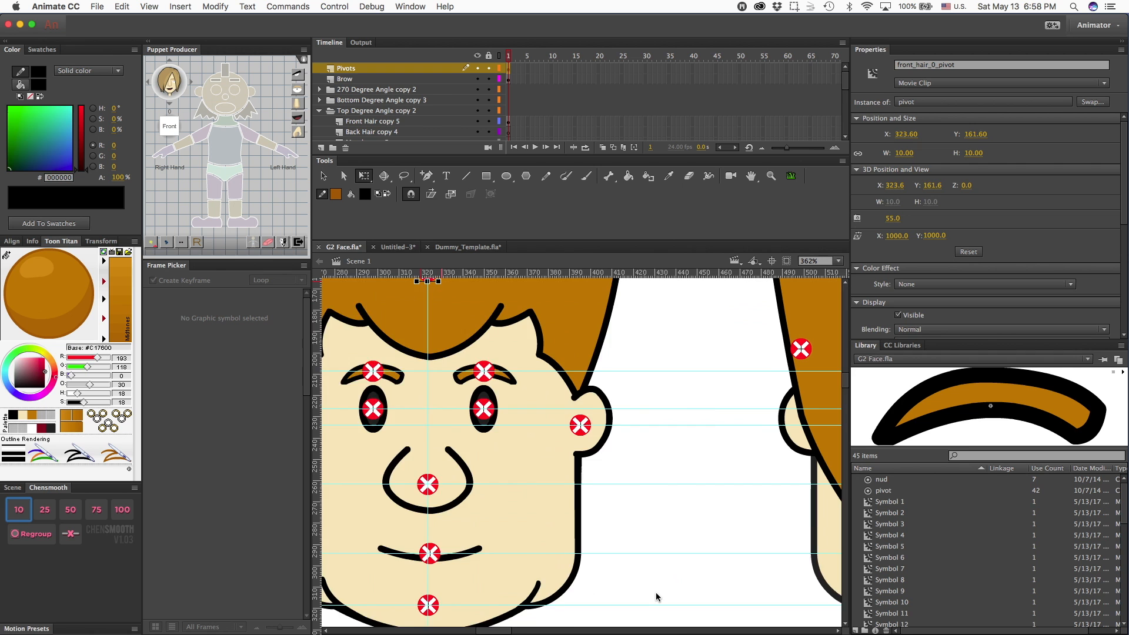
{"action": "scroll", "coordinate": [656, 592], "scroll_direction": "right", "scroll_amount": 3}
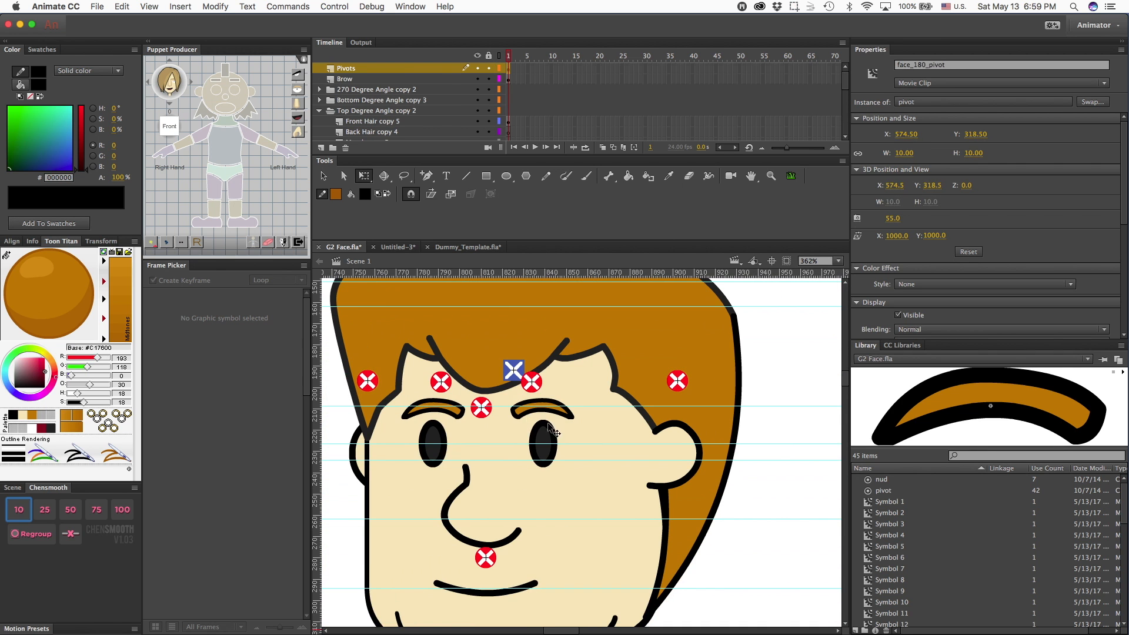
{"action": "left_click_drag", "start_coordinate": [537, 378], "coordinate": [542, 446]}
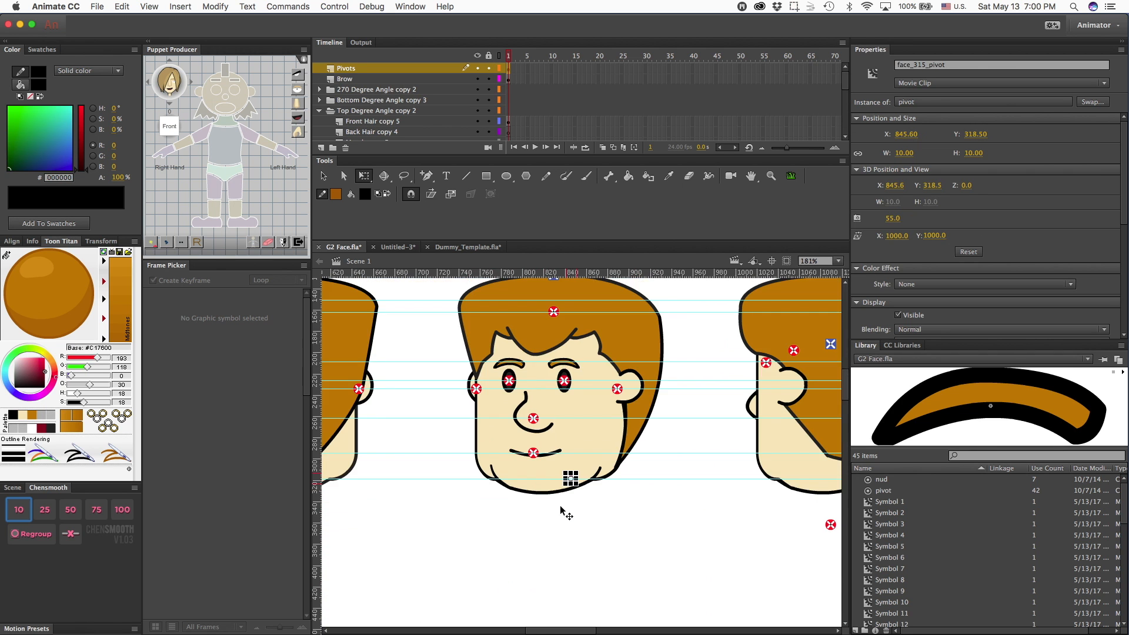
{"action": "left_click", "coordinate": [564, 512]}
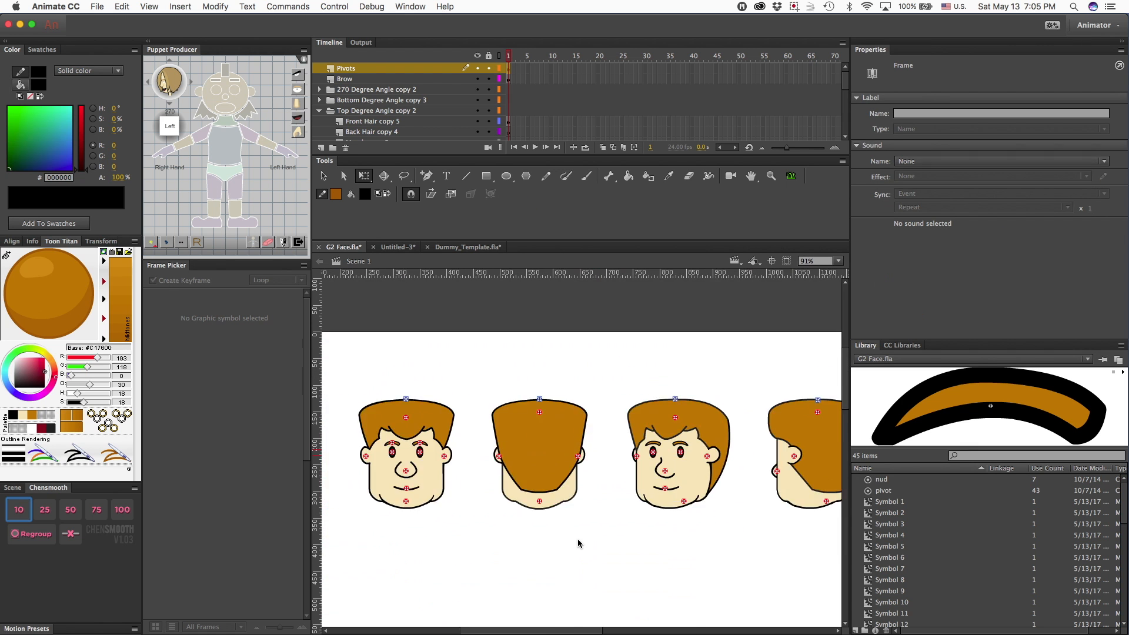
Step: Change the left eyebrow instance on the front-facing three-quarter head from a graphic to a Movie Clip
{"action": "scroll", "coordinate": [577, 539], "scroll_direction": "right", "scroll_amount": 10}
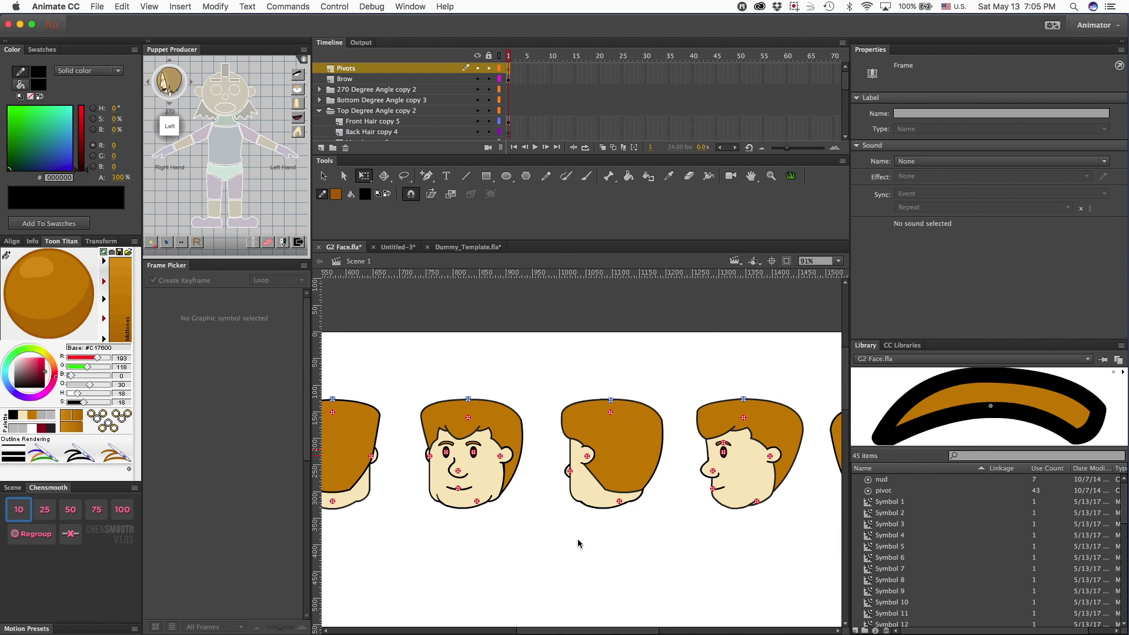
{"action": "left_click", "coordinate": [472, 447]}
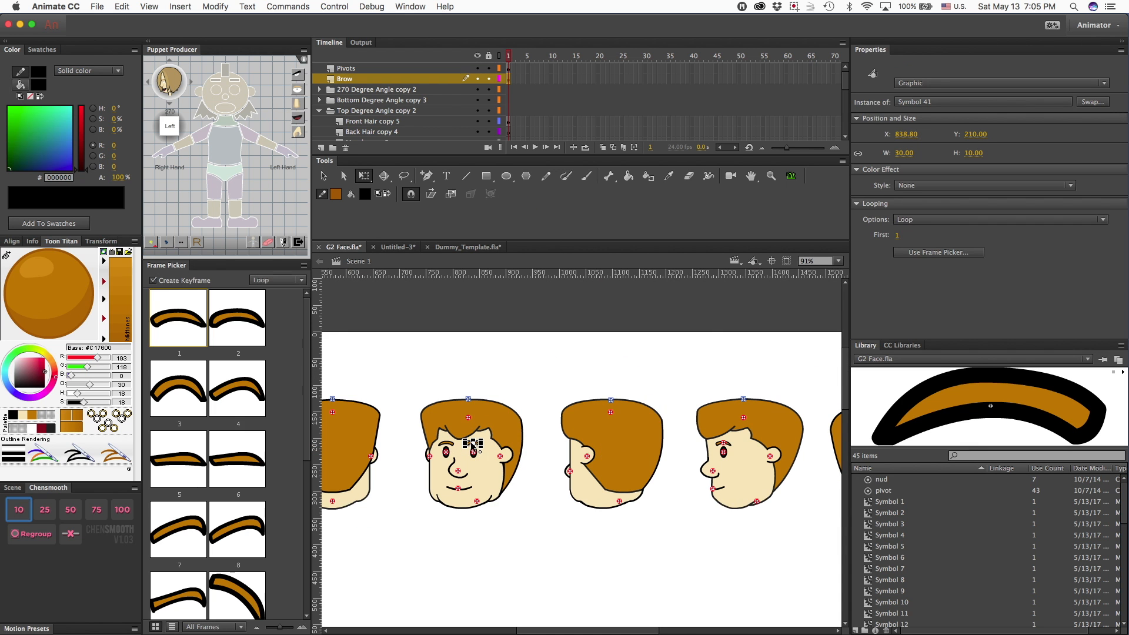
{"action": "left_click", "coordinate": [923, 83]}
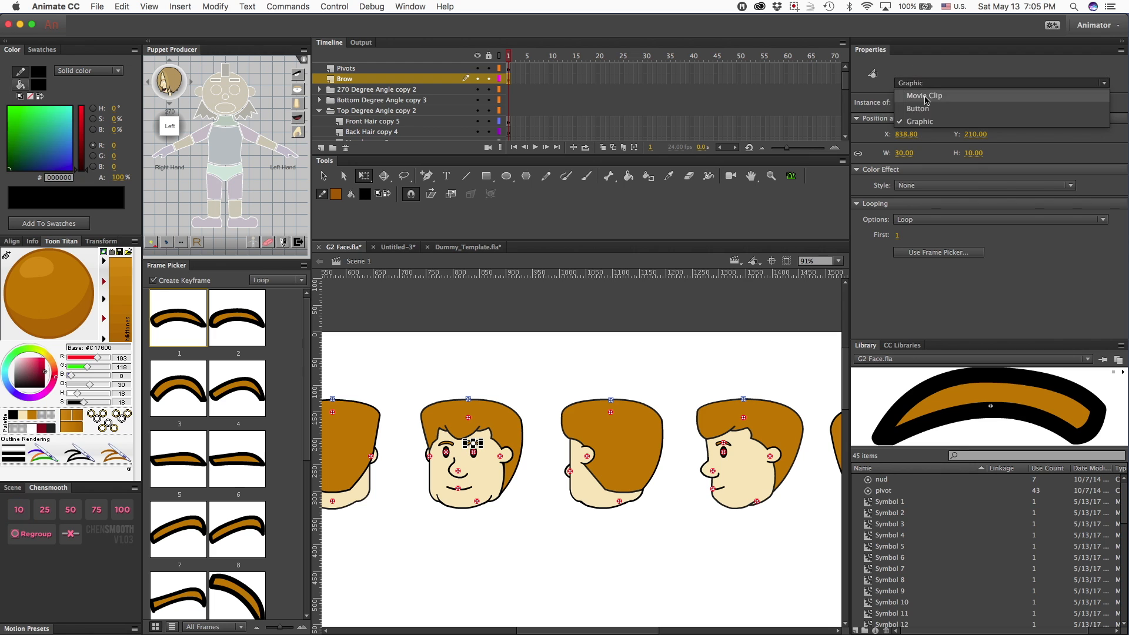
{"action": "left_click", "coordinate": [926, 95]}
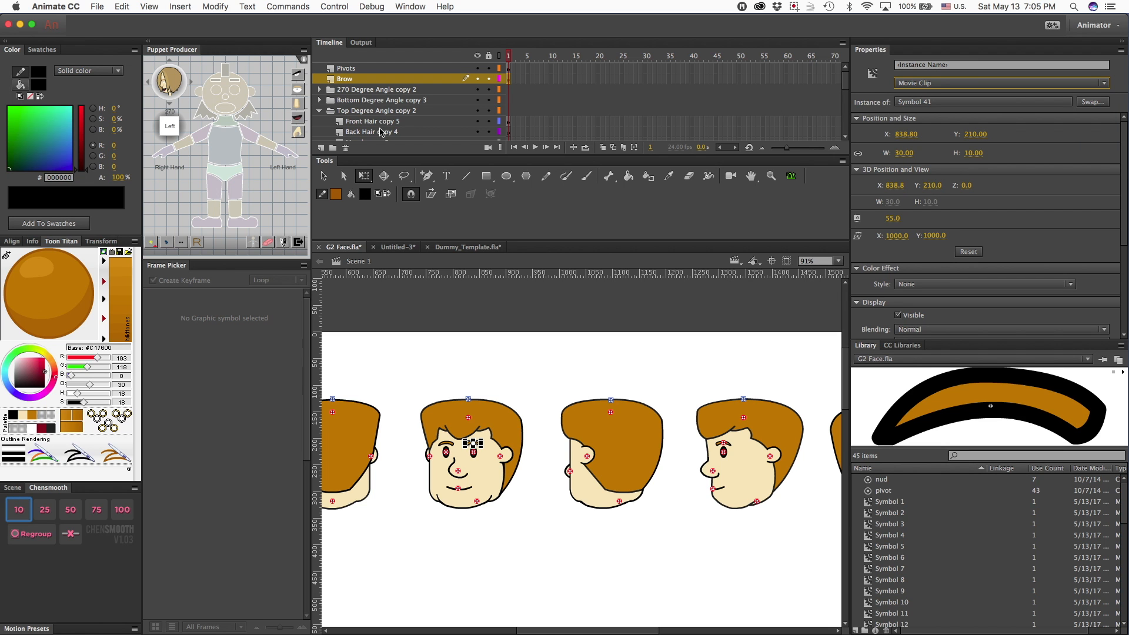
Step: Set the puppet angle to 315 degrees and assign the three-quarter head's eyebrows as its left and right brows
{"action": "left_click", "coordinate": [190, 83]}
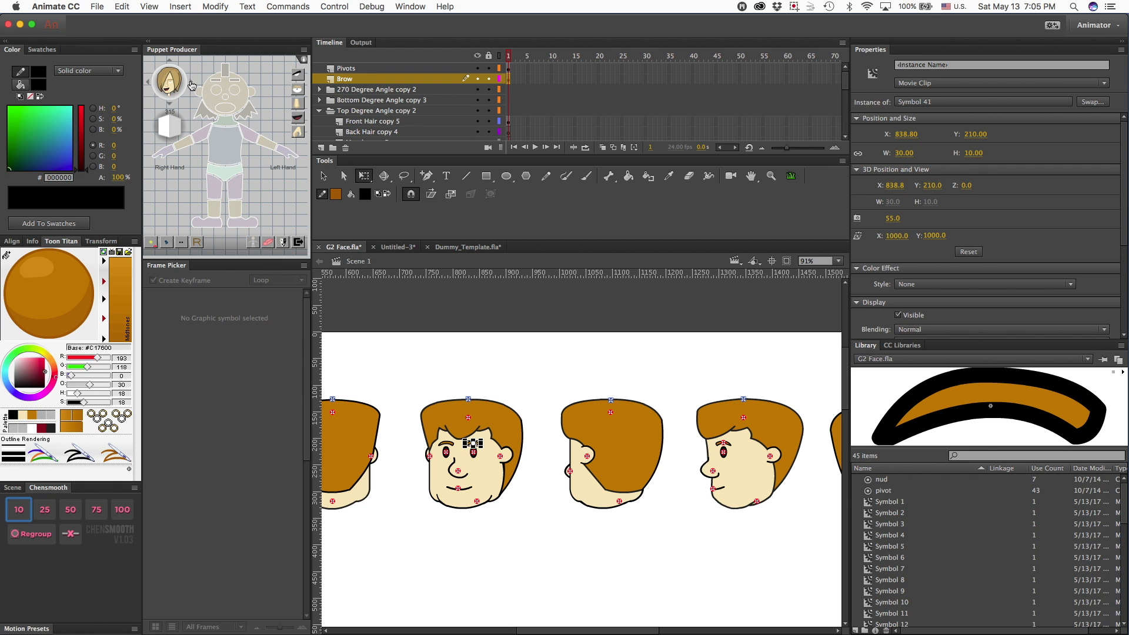
{"action": "left_click", "coordinate": [235, 83]}
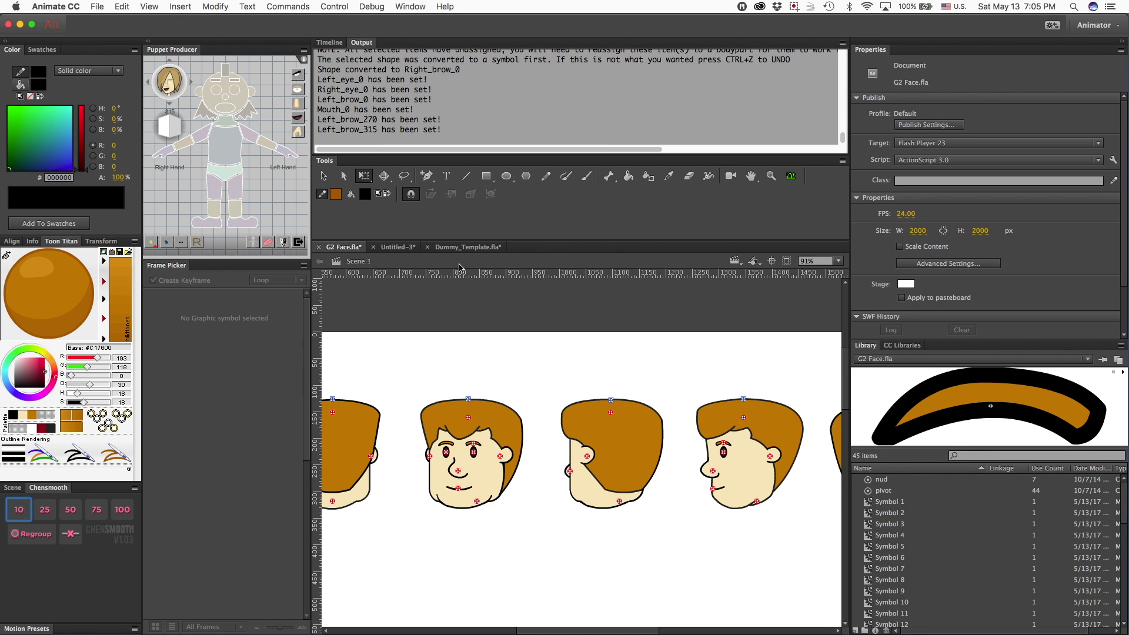
{"action": "left_click", "coordinate": [450, 445]}
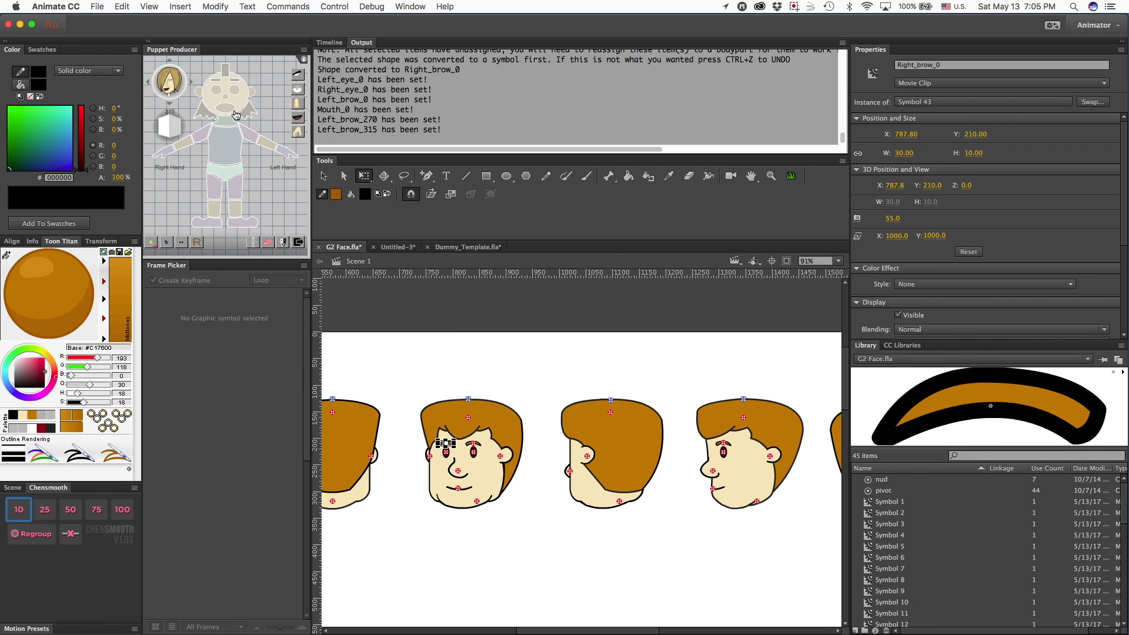
{"action": "left_click", "coordinate": [217, 83]}
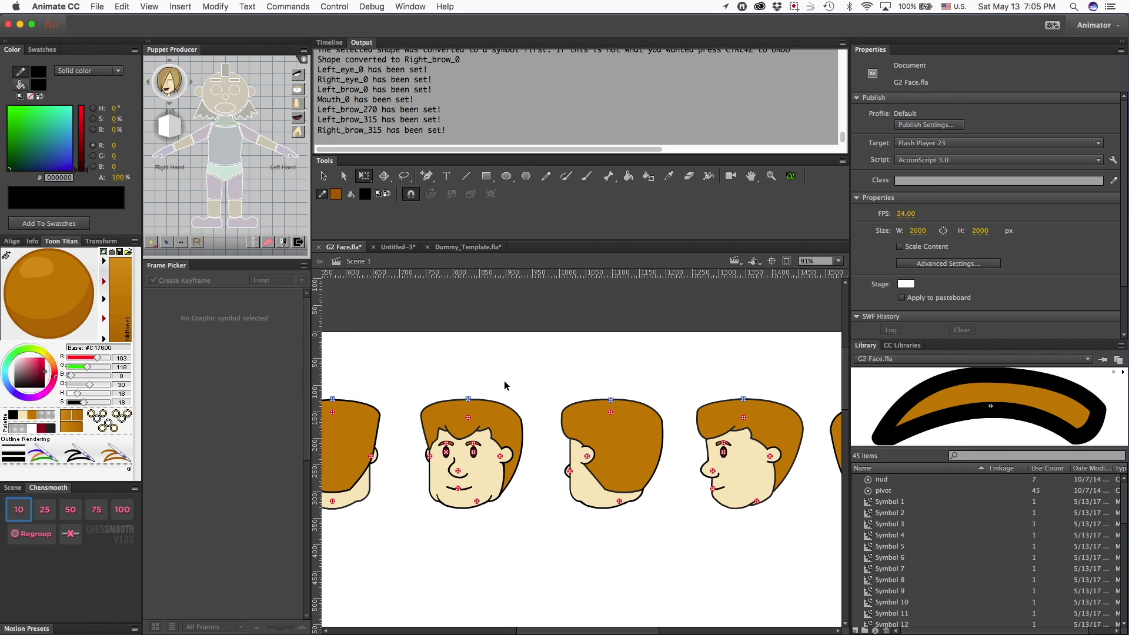
Step: Open the profile head's mouth symbol at frame 1 and automatically assign the preset mouth expressions to its frames
{"action": "scroll", "coordinate": [481, 359], "scroll_direction": "right", "scroll_amount": 10}
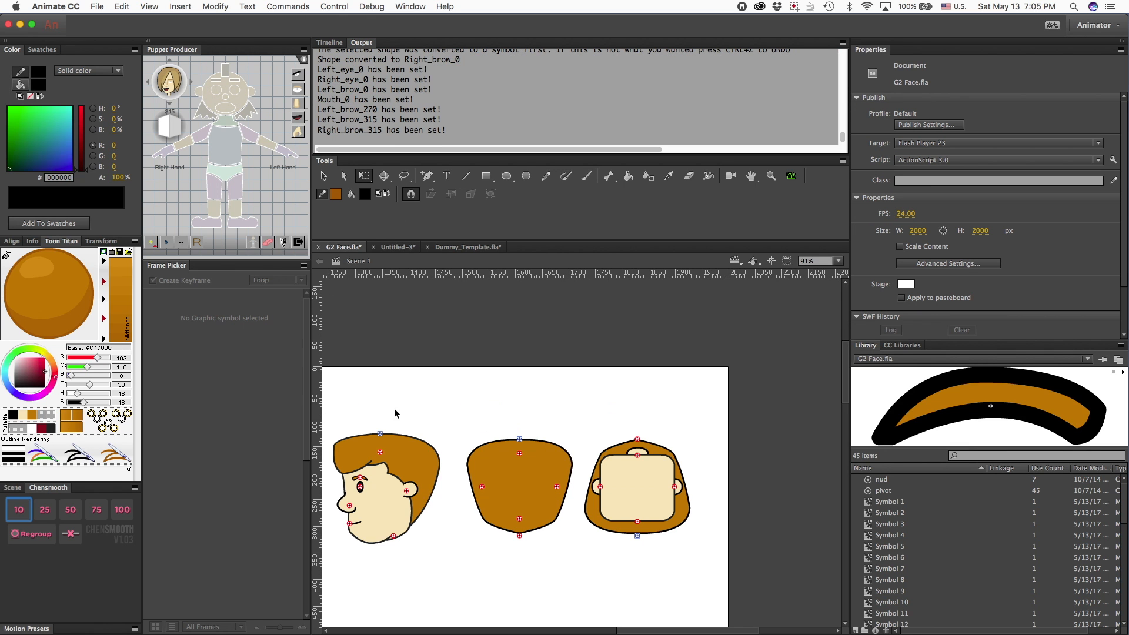
{"action": "double_click", "coordinate": [360, 526]}
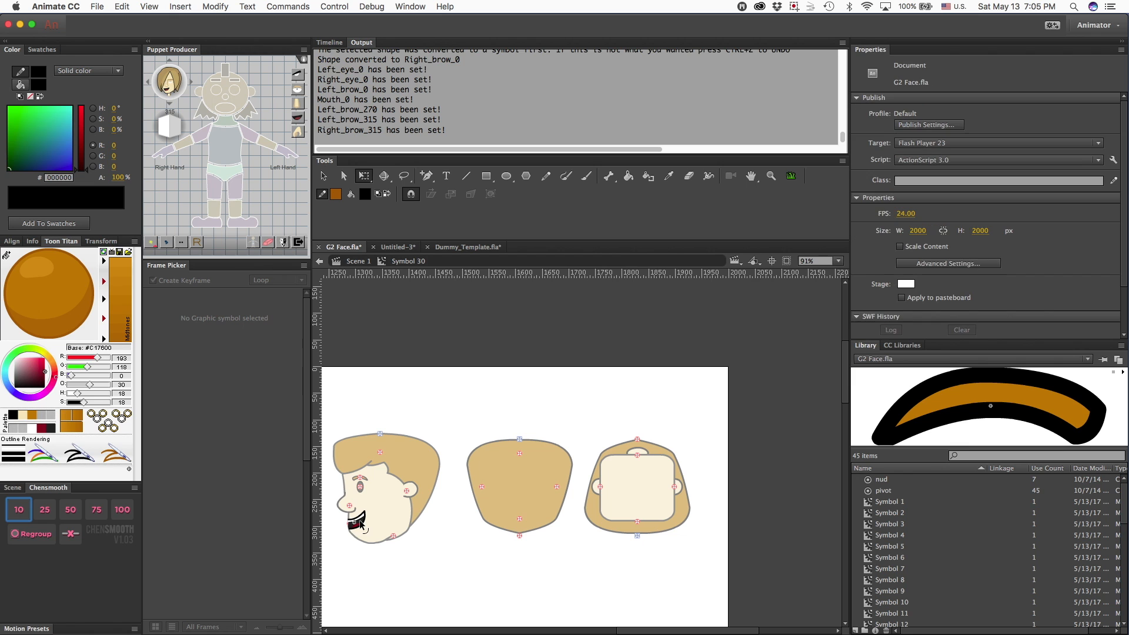
{"action": "left_click", "coordinate": [338, 43]}
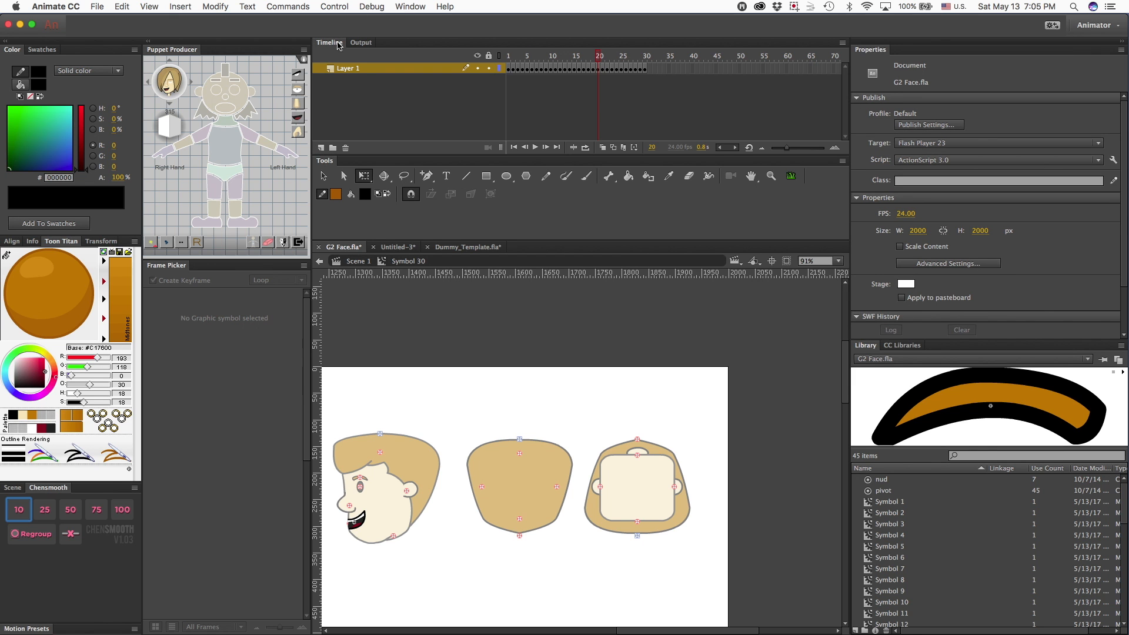
{"action": "left_click", "coordinate": [508, 68]}
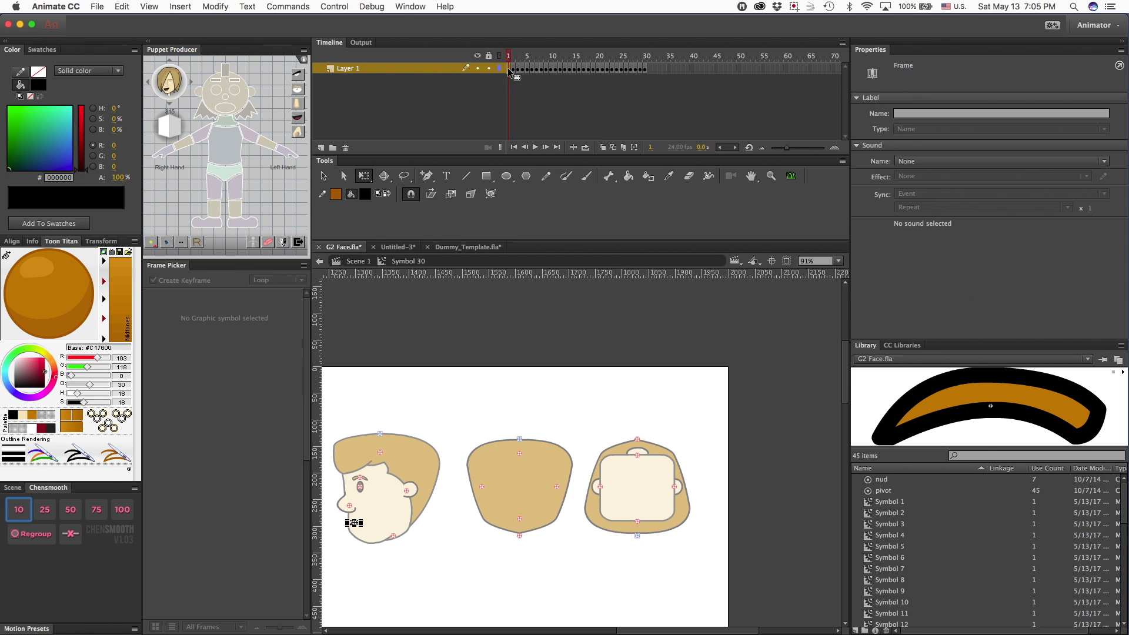
{"action": "key", "text": "super+equal"}
{"action": "key", "text": "super+equal"}
{"action": "left_click_drag", "start_coordinate": [510, 56], "coordinate": [425, 67]}
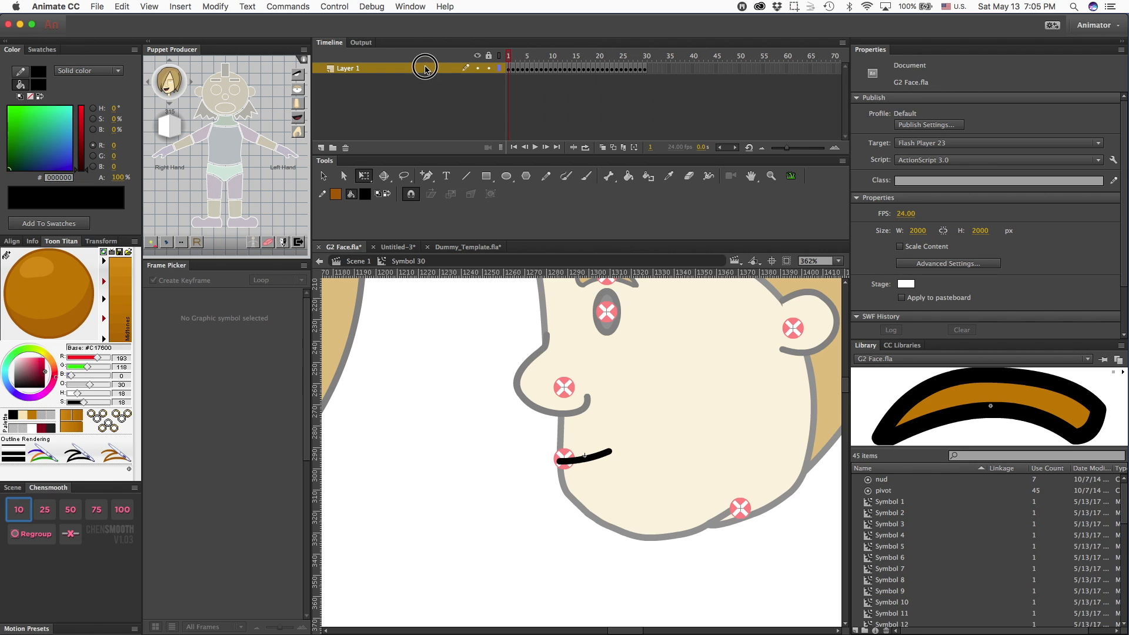
{"action": "left_click", "coordinate": [298, 120]}
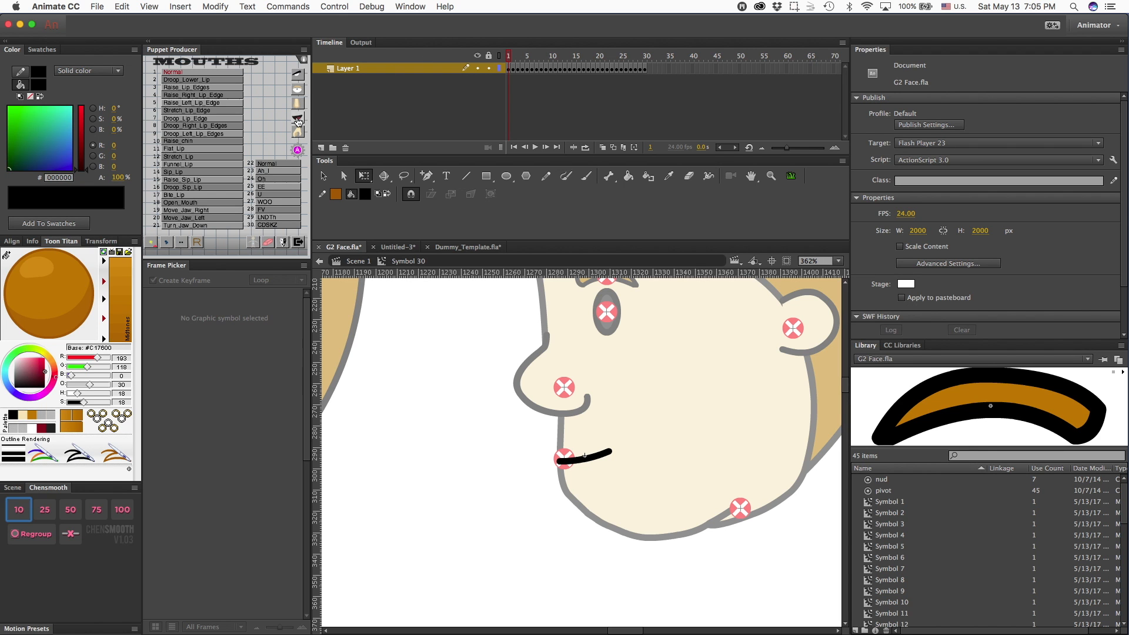
{"action": "left_click", "coordinate": [298, 151]}
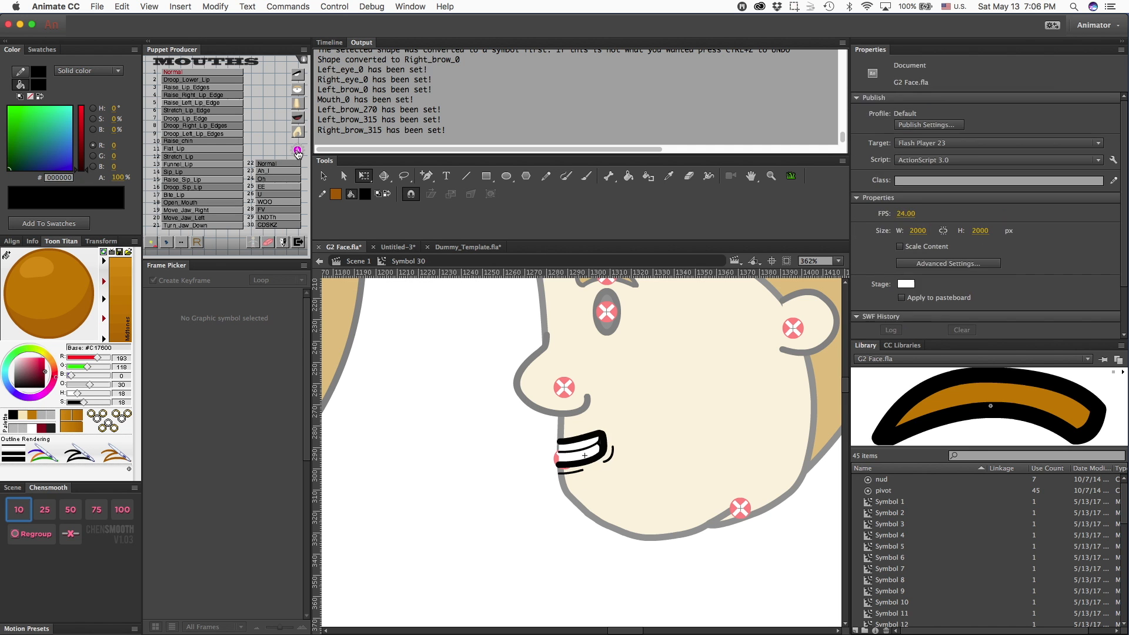
Step: Automatically assign the preset eye expressions to the frames of the profile head's eye symbol and return to the main scene
{"action": "left_click", "coordinate": [298, 89]}
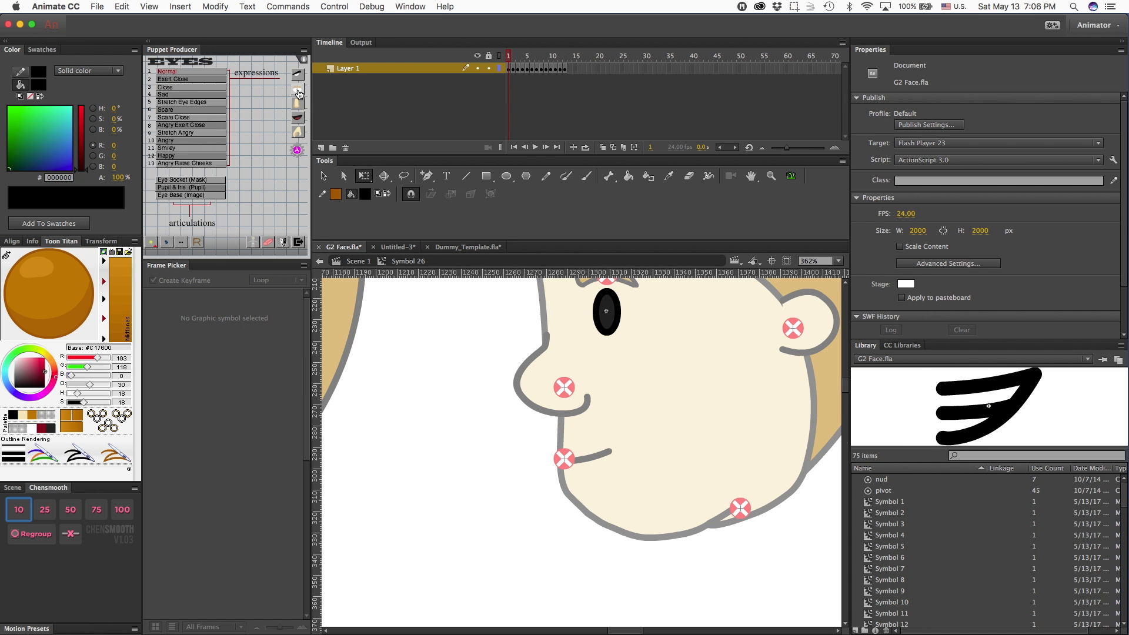
{"action": "left_click", "coordinate": [297, 151]}
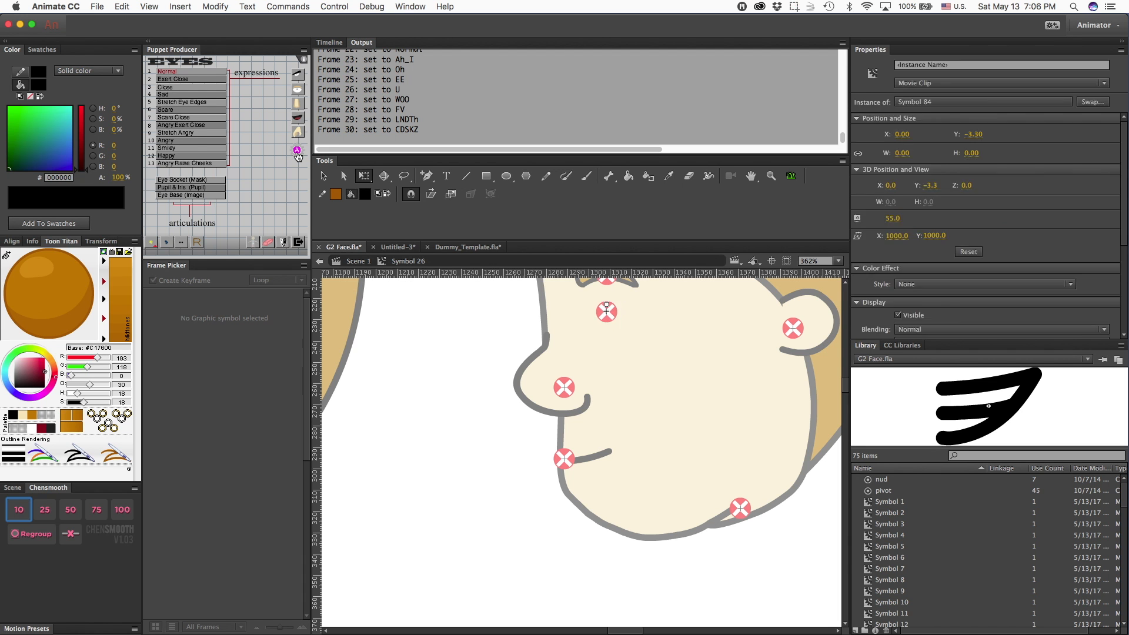
{"action": "double_click", "coordinate": [537, 403]}
Step: Open the profile head's nose symbol, assign its artwork to the Normal nose expression, and return to the main scene
{"action": "left_click", "coordinate": [540, 406]}
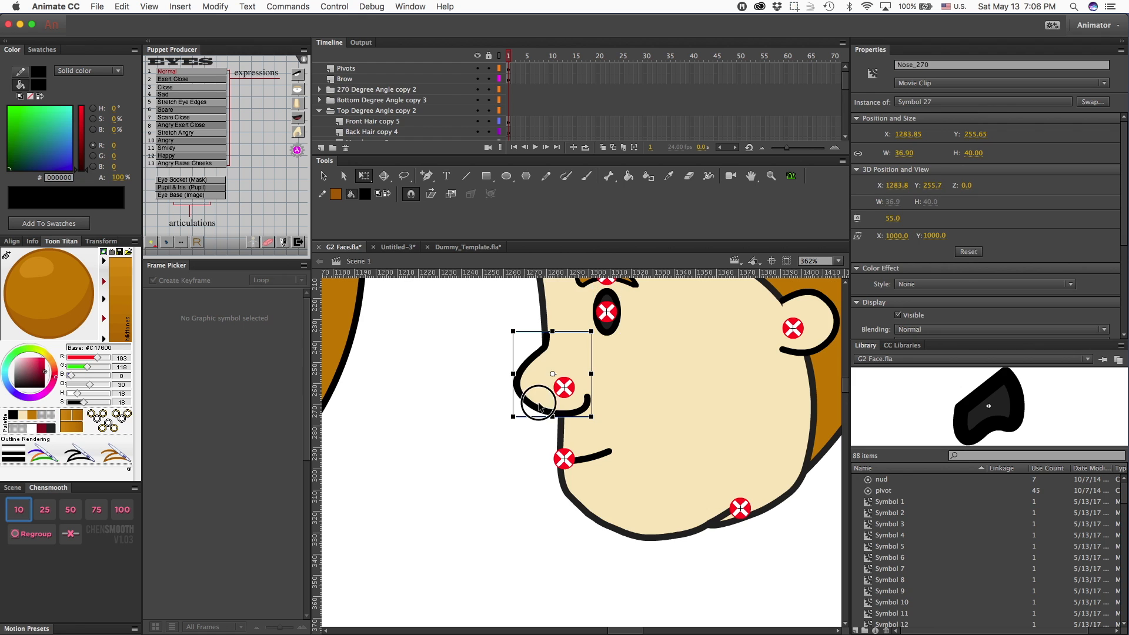
{"action": "double_click", "coordinate": [539, 406]}
{"action": "left_click", "coordinate": [297, 103]}
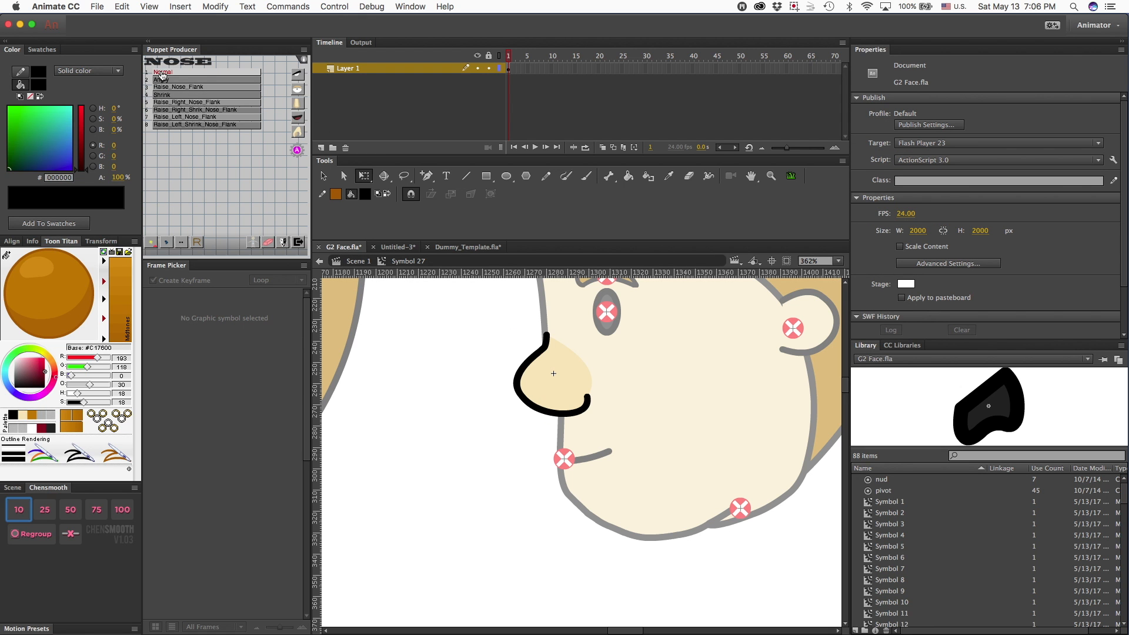
{"action": "left_click", "coordinate": [467, 68]}
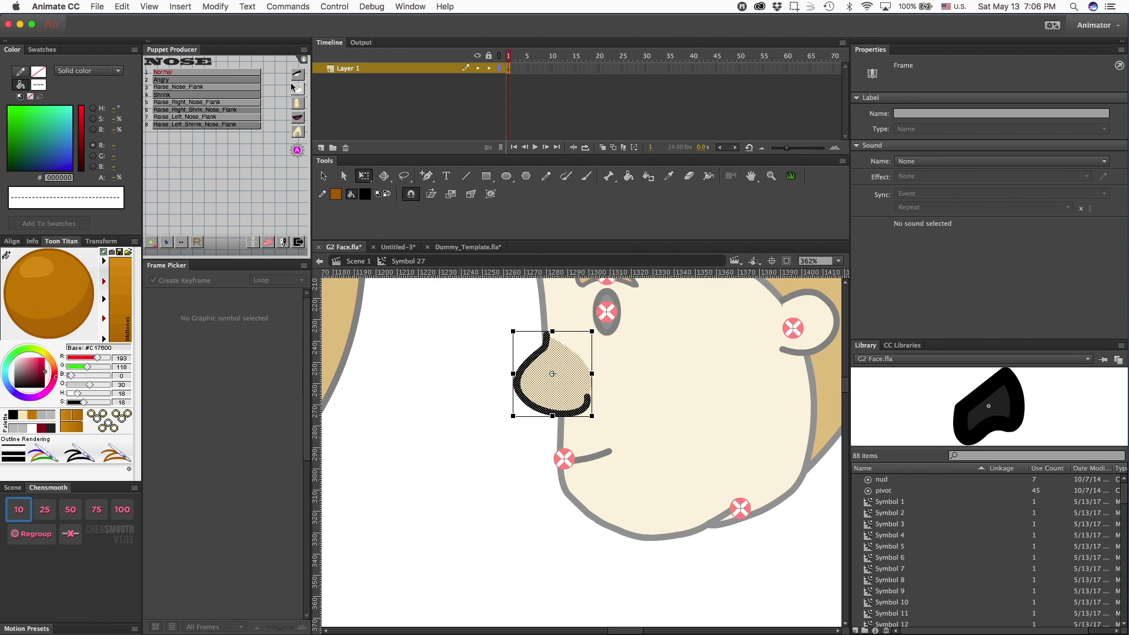
{"action": "left_click", "coordinate": [209, 72]}
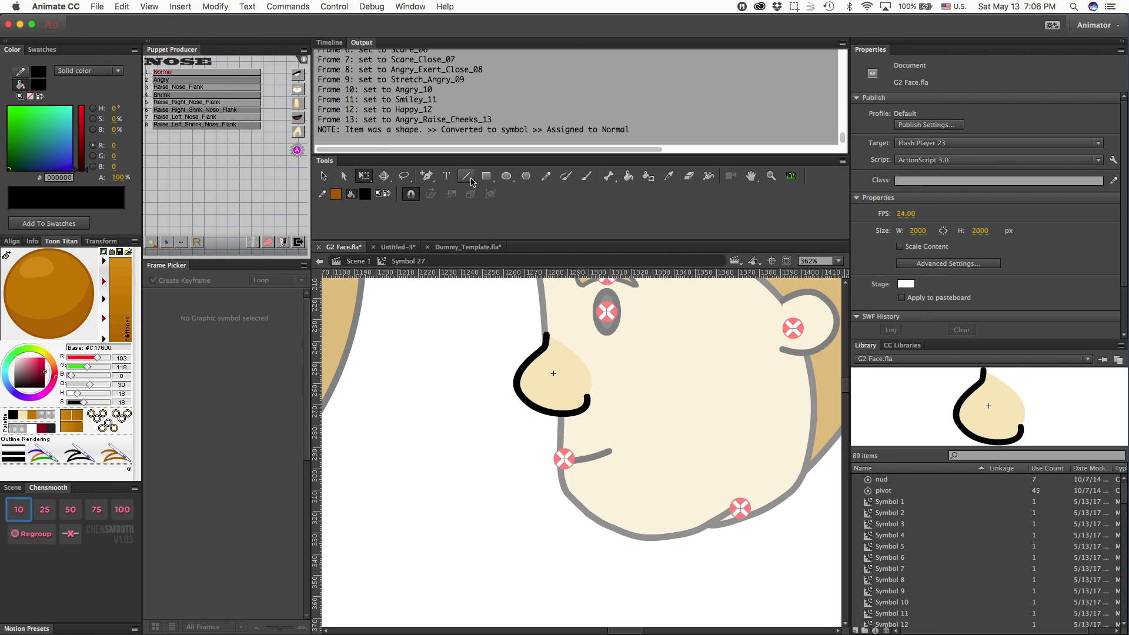
{"action": "left_click", "coordinate": [329, 42]}
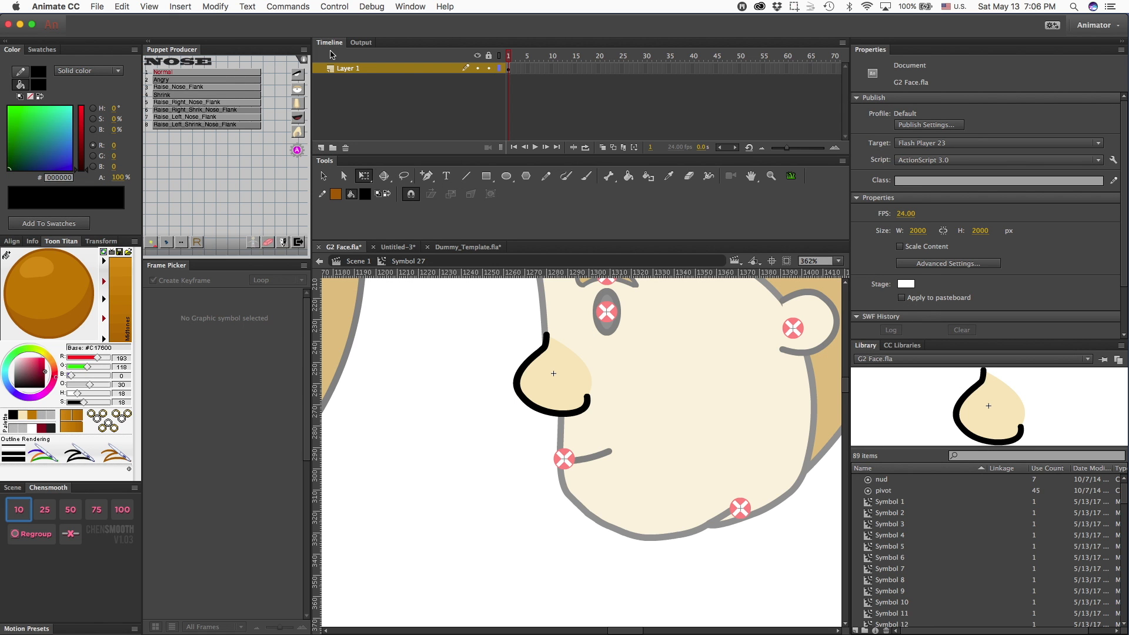
{"action": "double_click", "coordinate": [430, 347]}
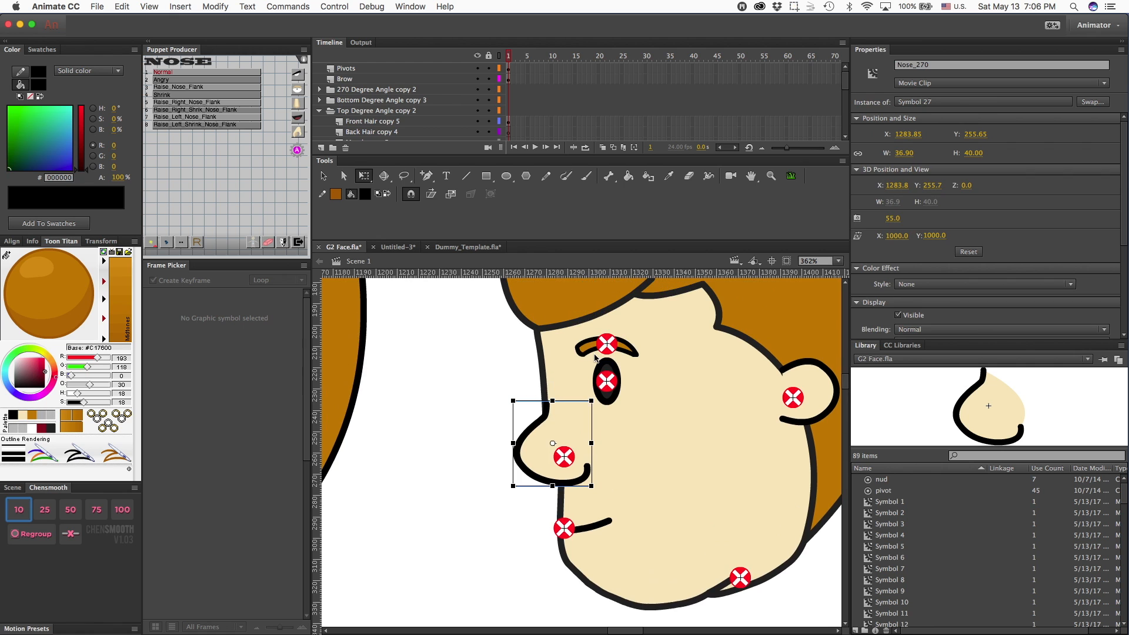
Step: Open the profile head's eyebrow symbol at frame 1, automatically assign the preset eyebrow expressions to its frames, and return to the main scene
{"action": "double_click", "coordinate": [615, 354]}
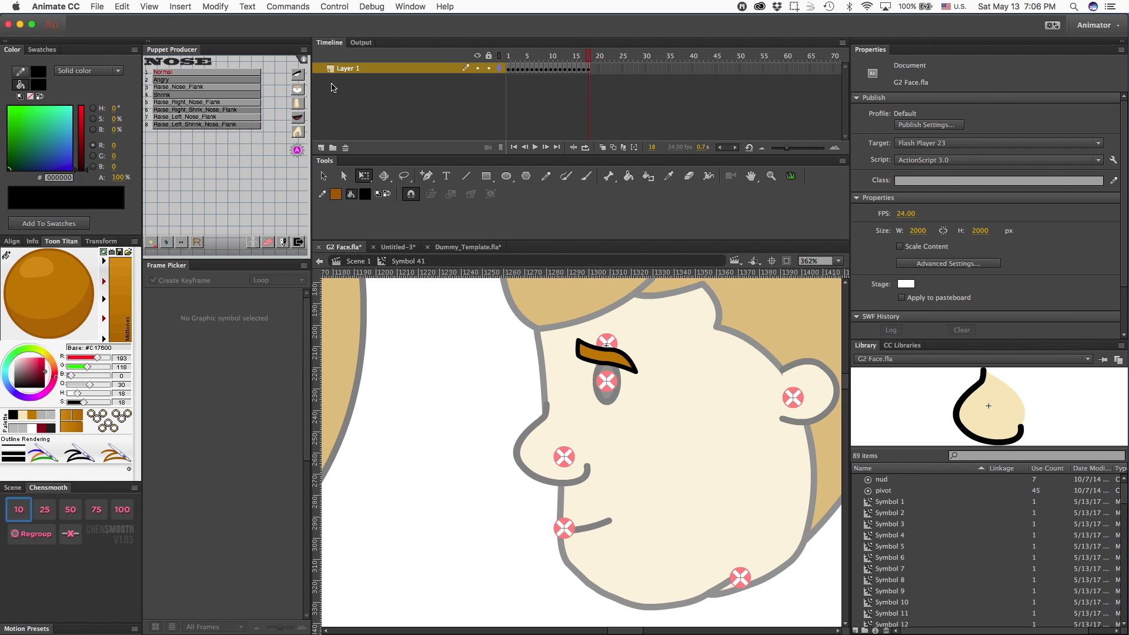
{"action": "left_click", "coordinate": [298, 76]}
{"action": "left_click", "coordinate": [509, 72]}
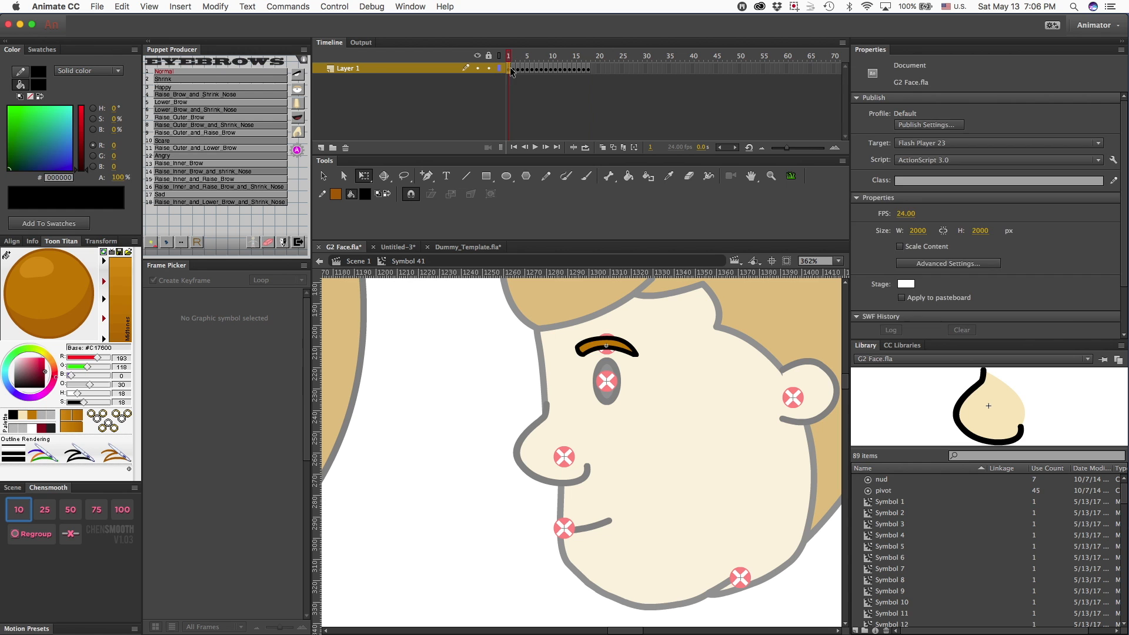
{"action": "left_click", "coordinate": [297, 152]}
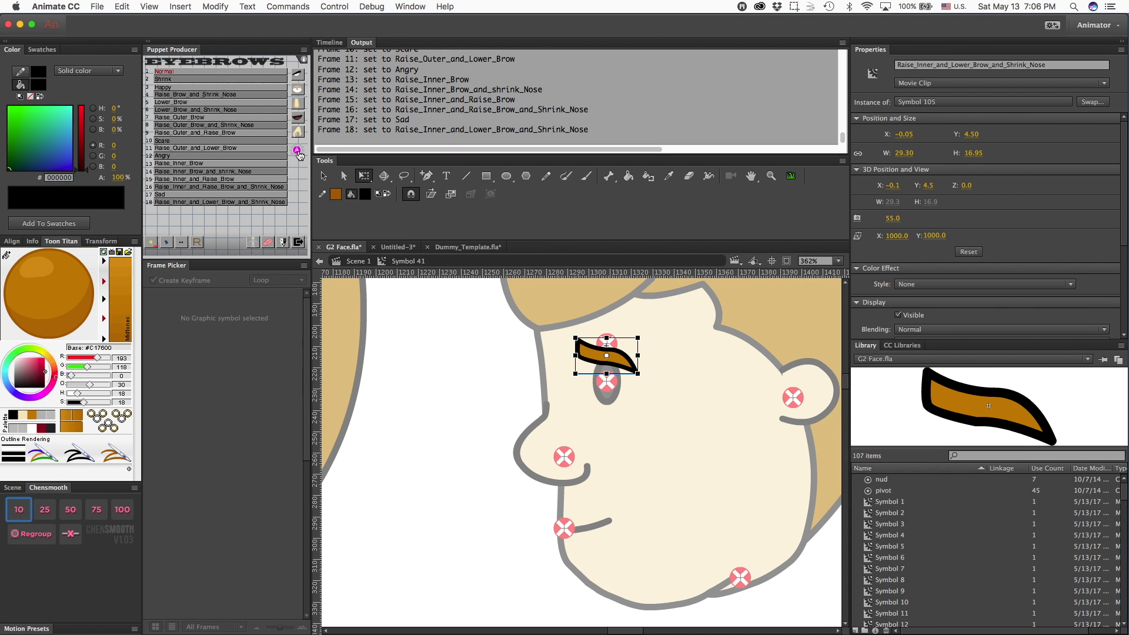
{"action": "left_click", "coordinate": [338, 44]}
{"action": "double_click", "coordinate": [458, 447]}
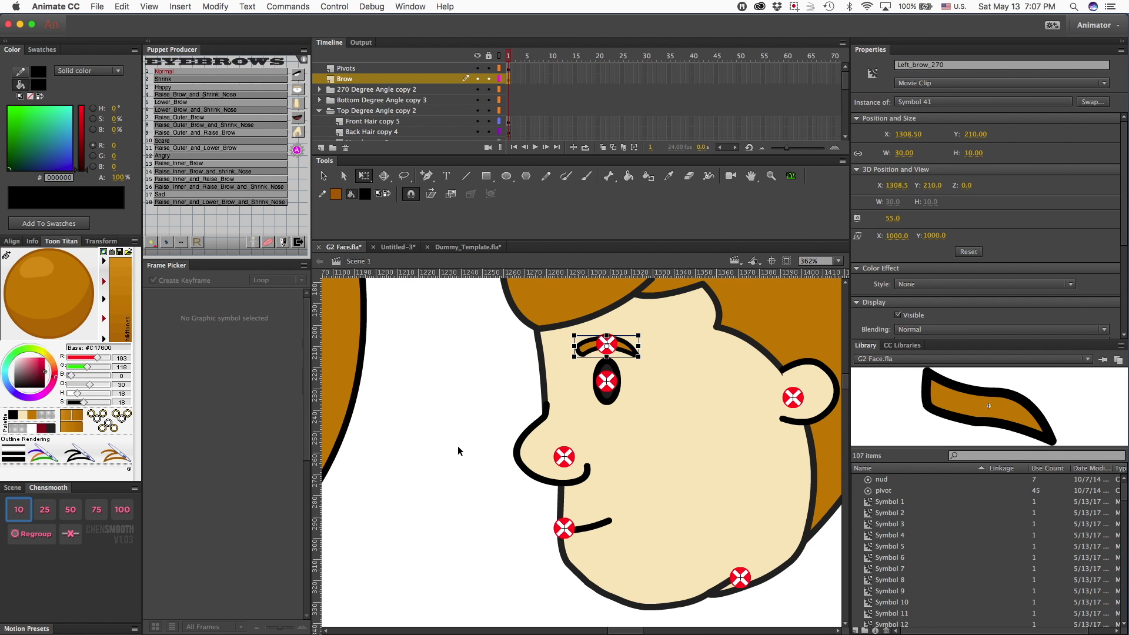
{"action": "scroll", "coordinate": [457, 445], "scroll_direction": "right", "scroll_amount": 10}
{"action": "scroll", "coordinate": [457, 446], "scroll_direction": "down", "scroll_amount": 1}
{"action": "scroll", "coordinate": [457, 445], "scroll_direction": "left", "scroll_amount": 12}
{"action": "scroll", "coordinate": [457, 446], "scroll_direction": "down", "scroll_amount": 1}
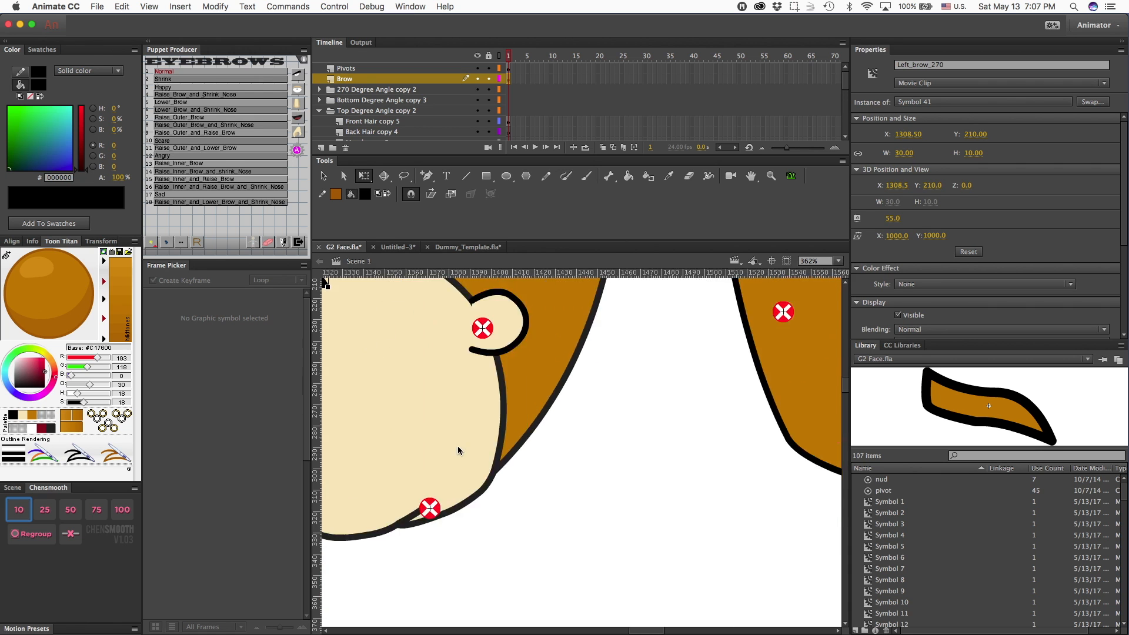
{"action": "scroll", "coordinate": [459, 451], "scroll_direction": "left", "scroll_amount": 15}
{"action": "scroll", "coordinate": [459, 451], "scroll_direction": "down", "scroll_amount": 1}
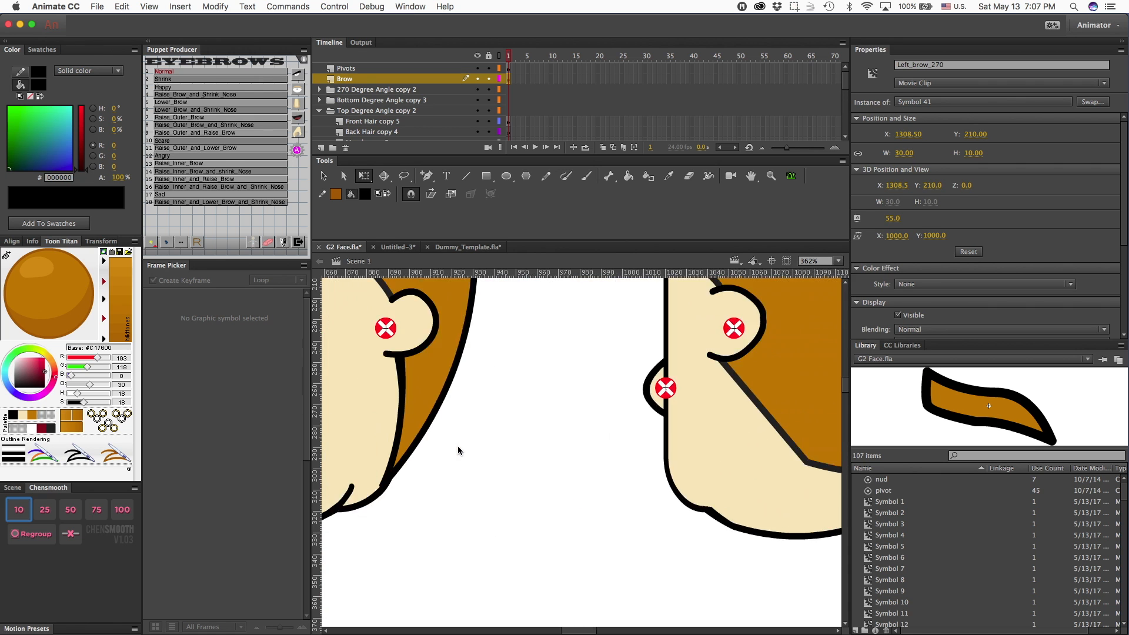
Step: Open the three-quarter head's mouth symbol and automatically assign the preset mouth expressions to its frames
{"action": "scroll", "coordinate": [457, 446], "scroll_direction": "up", "scroll_amount": 3}
{"action": "scroll", "coordinate": [458, 446], "scroll_direction": "left", "scroll_amount": 1}
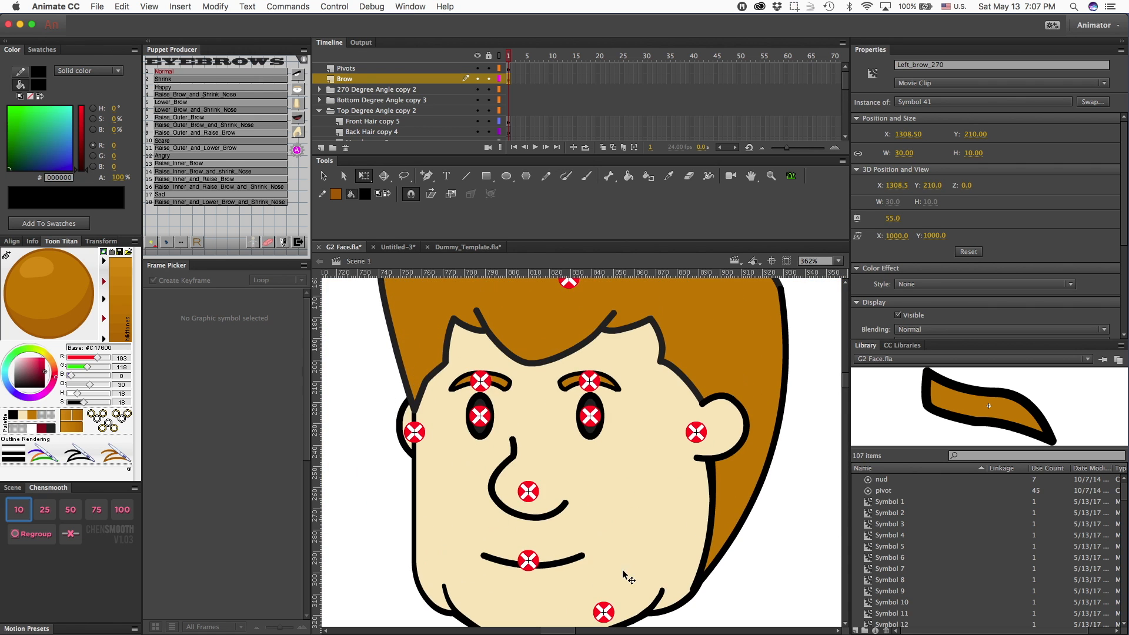
{"action": "double_click", "coordinate": [564, 564]}
{"action": "left_click", "coordinate": [561, 562]}
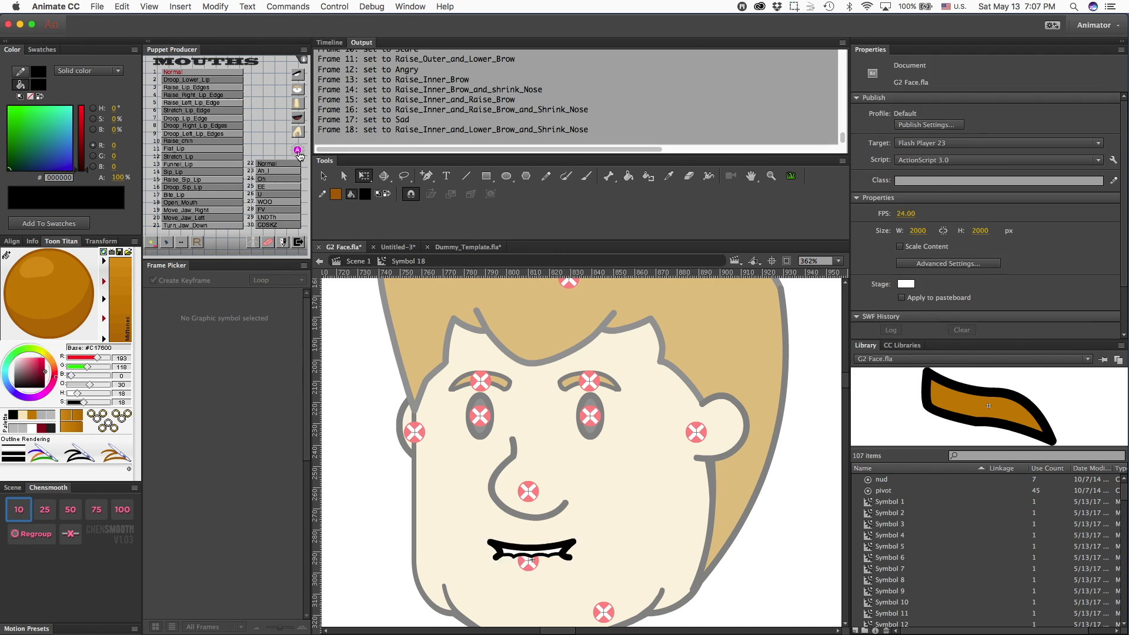
{"action": "left_click", "coordinate": [531, 554]}
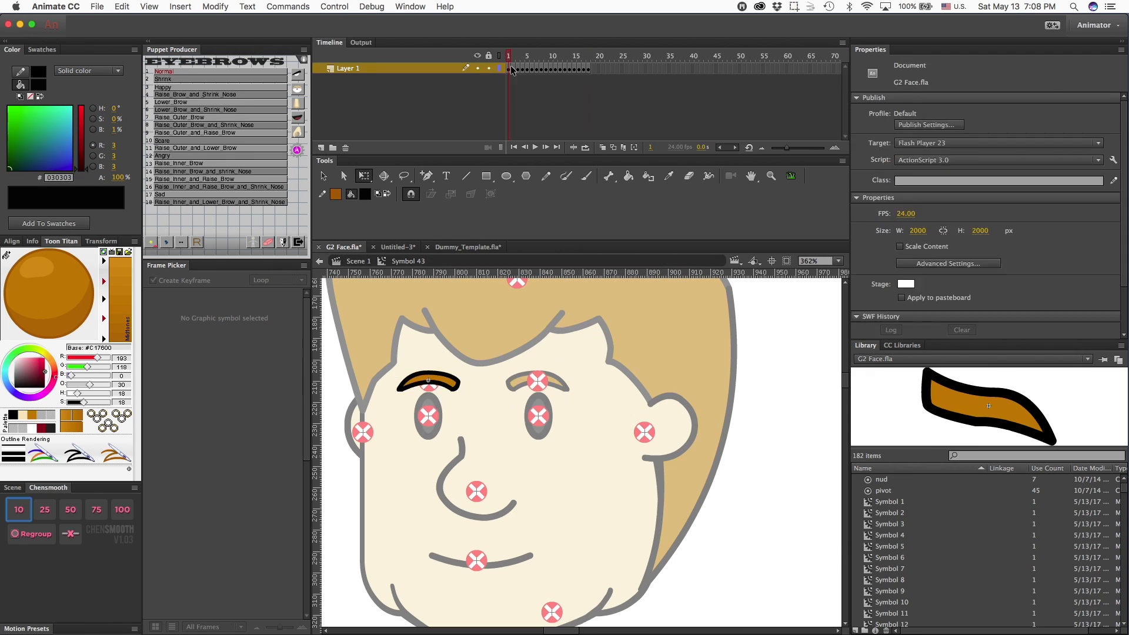
Step: Automatically assign the preset eyebrow expressions to the frames of the right eyebrow symbol and return to the main scene
{"action": "left_click", "coordinate": [297, 151]}
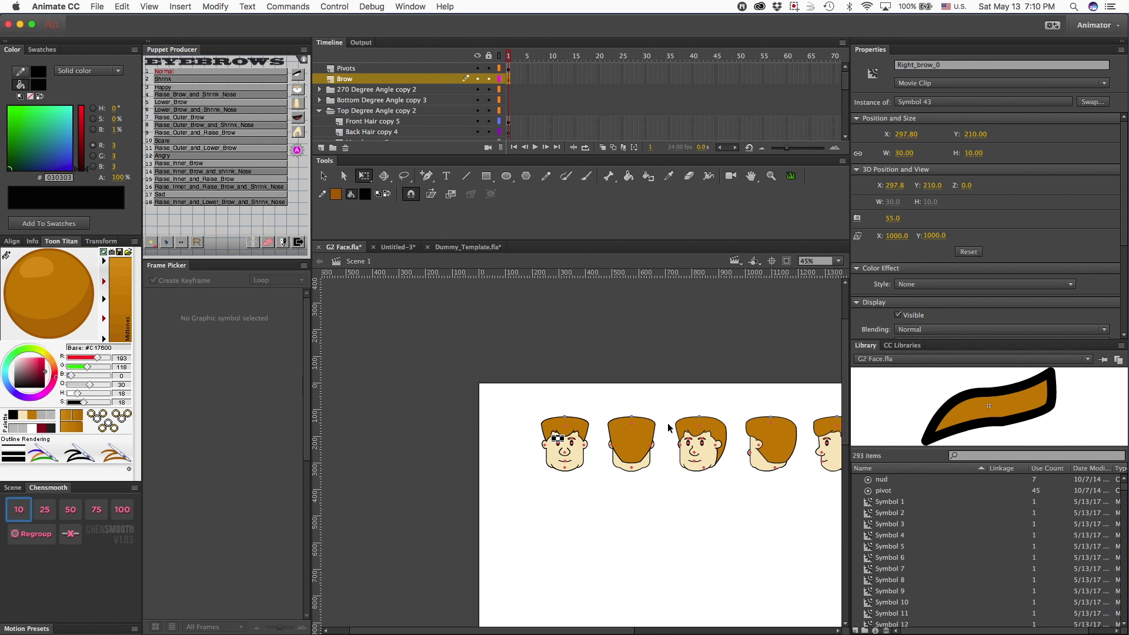
{"action": "key", "text": "super+minus"}
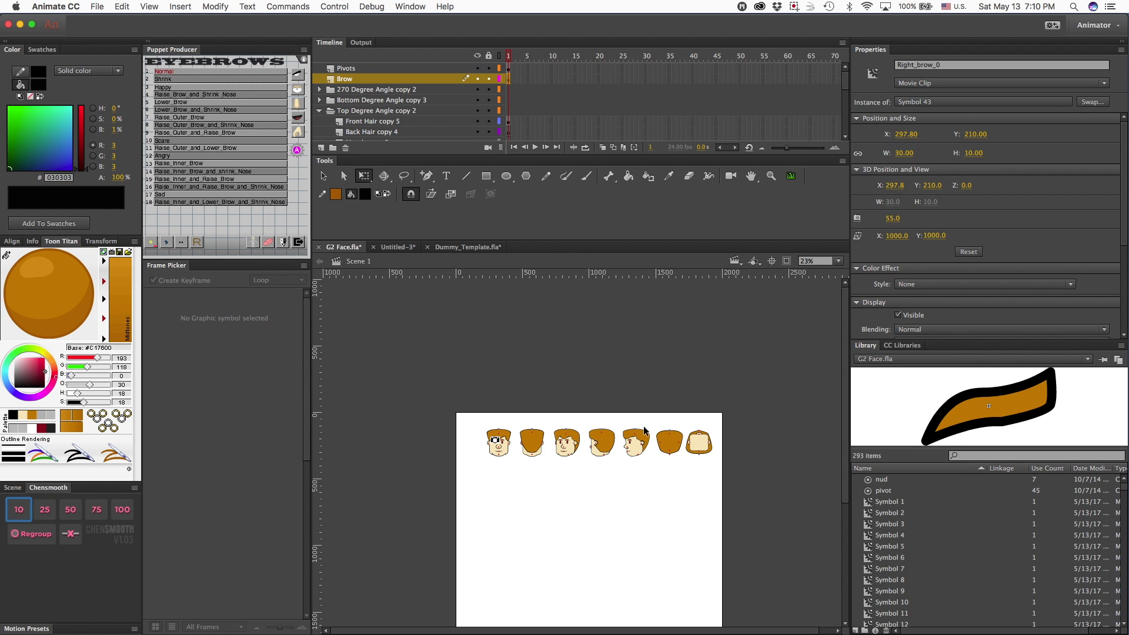
{"action": "left_click", "coordinate": [459, 421]}
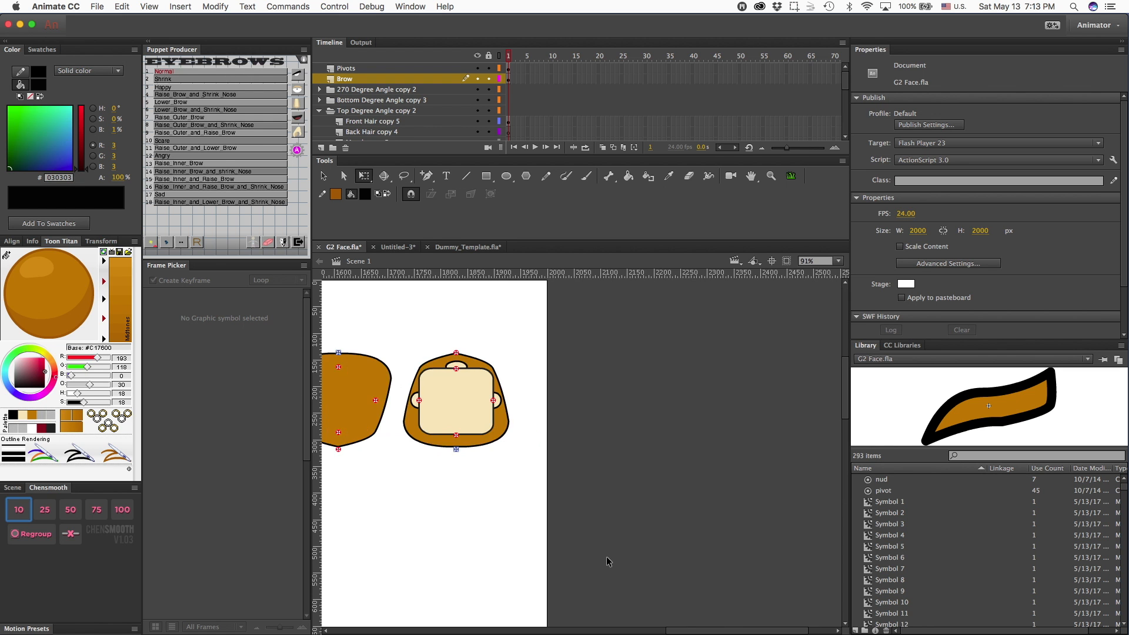
{"action": "scroll", "coordinate": [608, 561], "scroll_direction": "left", "scroll_amount": 15}
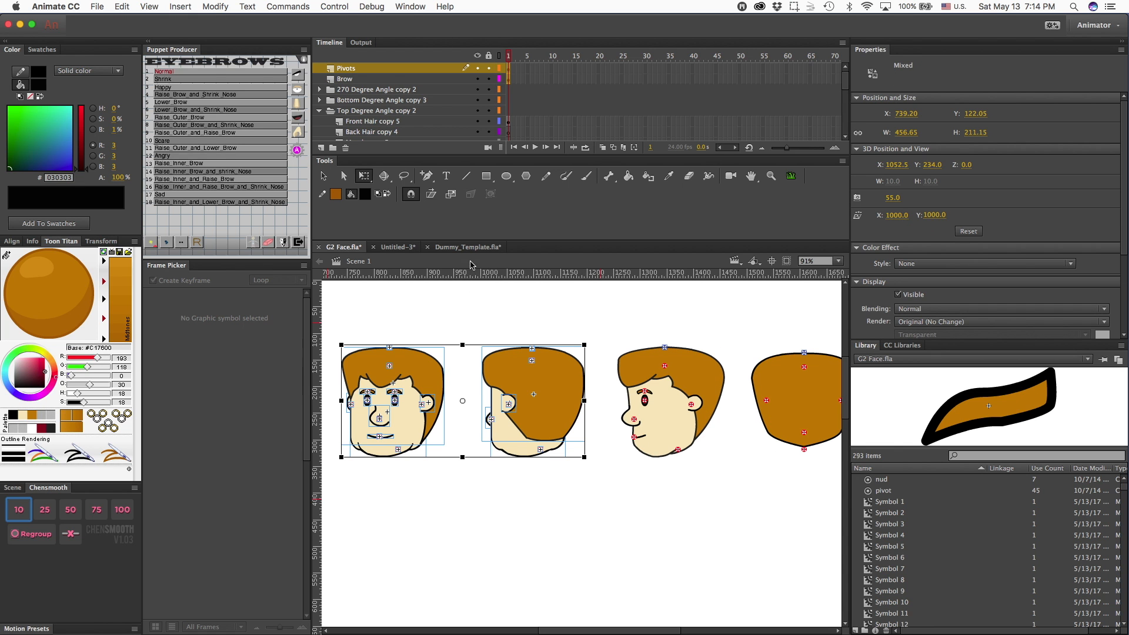
Step: Switch to the Dummy_Template document and save it as Male G2 Face on the Desktop
{"action": "left_click", "coordinate": [469, 248]}
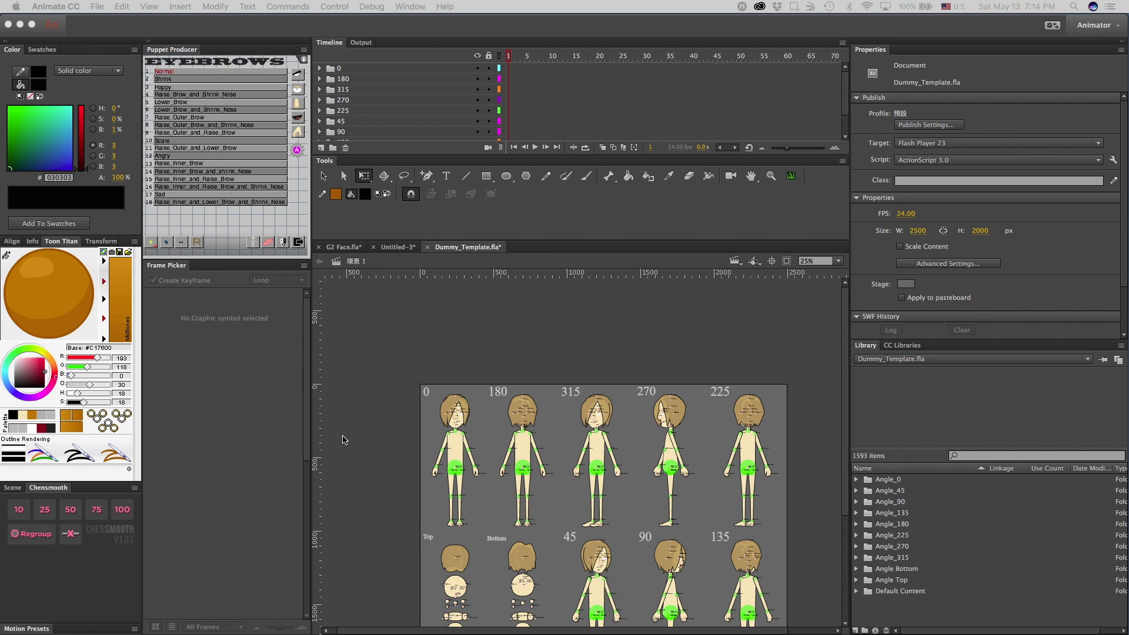
{"action": "left_click", "coordinate": [435, 410]}
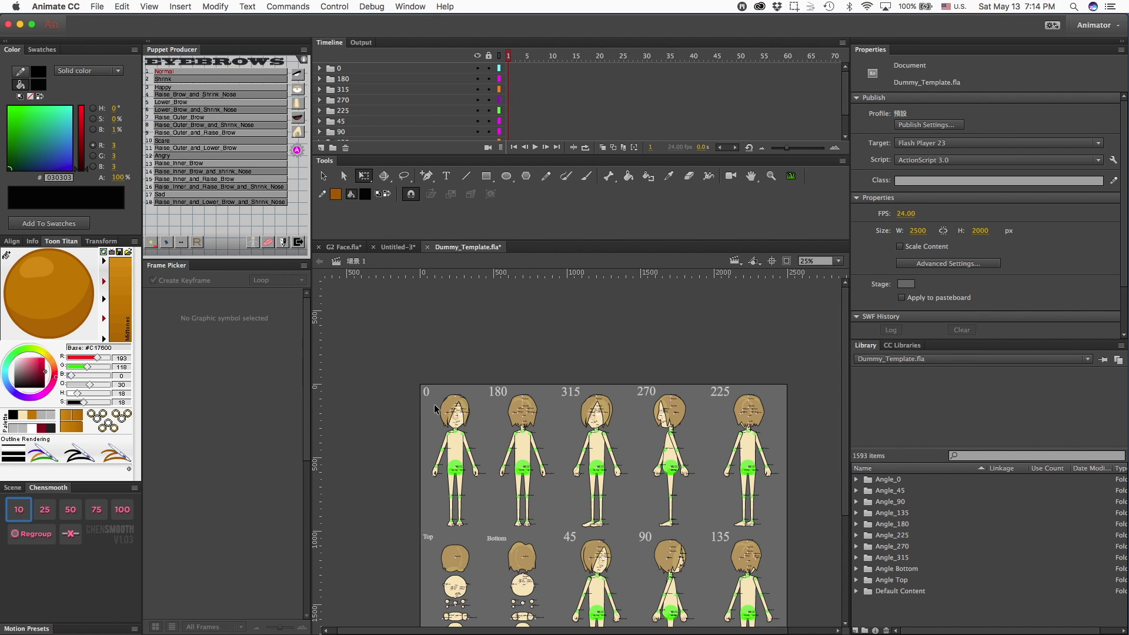
{"action": "key", "text": "super+equal"}
{"action": "key", "text": "super+equal"}
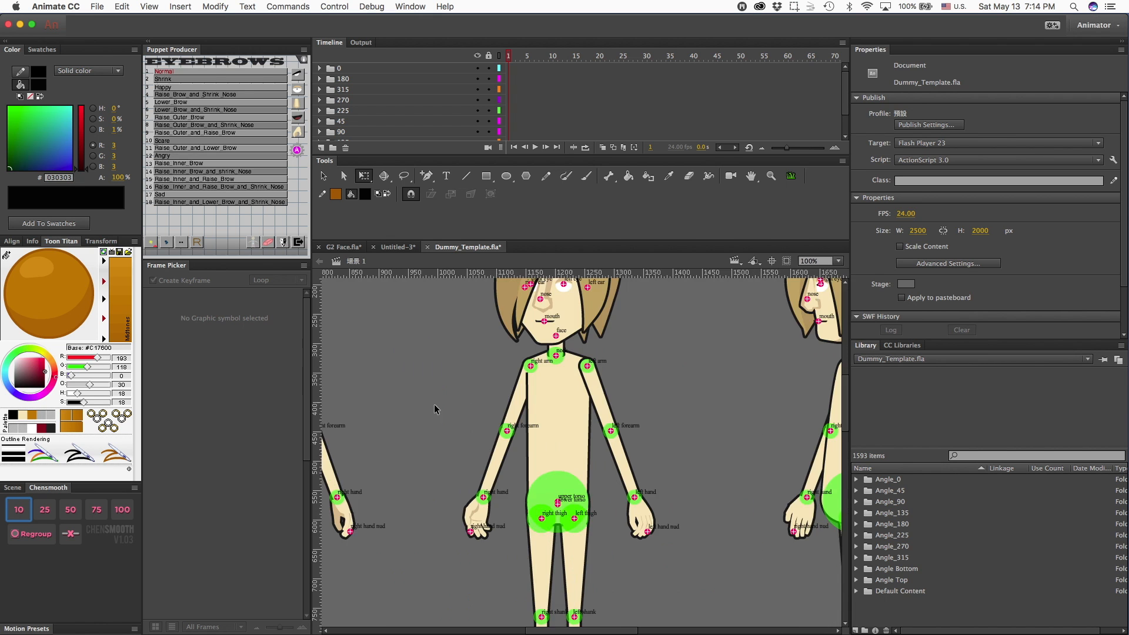
{"action": "scroll", "coordinate": [577, 432], "scroll_direction": "left", "scroll_amount": 15}
{"action": "scroll", "coordinate": [577, 432], "scroll_direction": "up", "scroll_amount": 3}
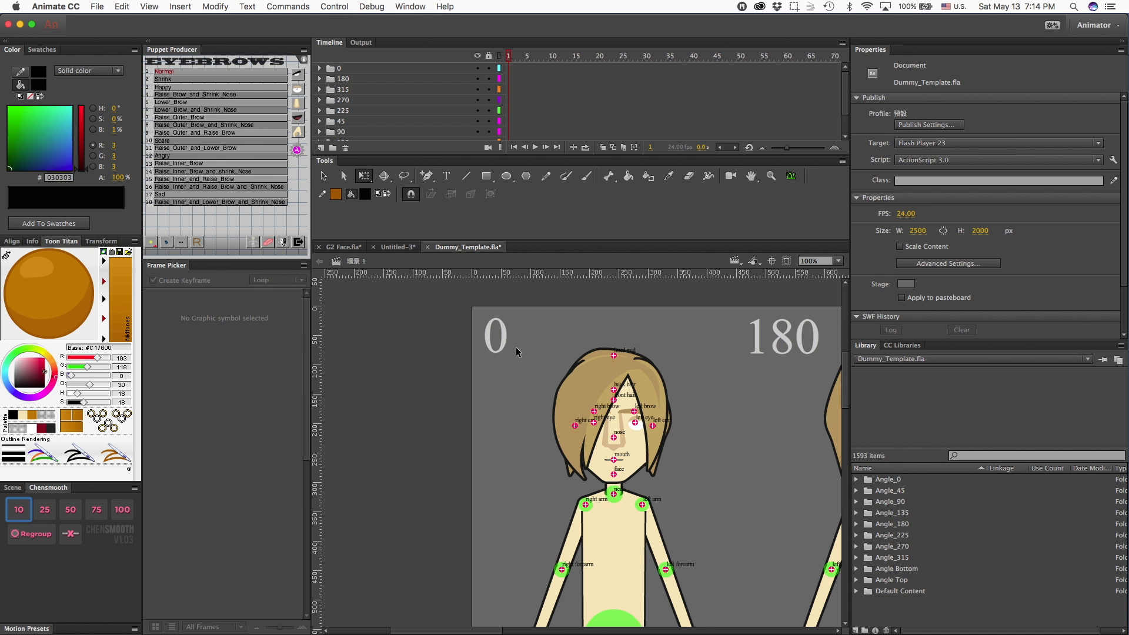
{"action": "left_click", "coordinate": [97, 7]}
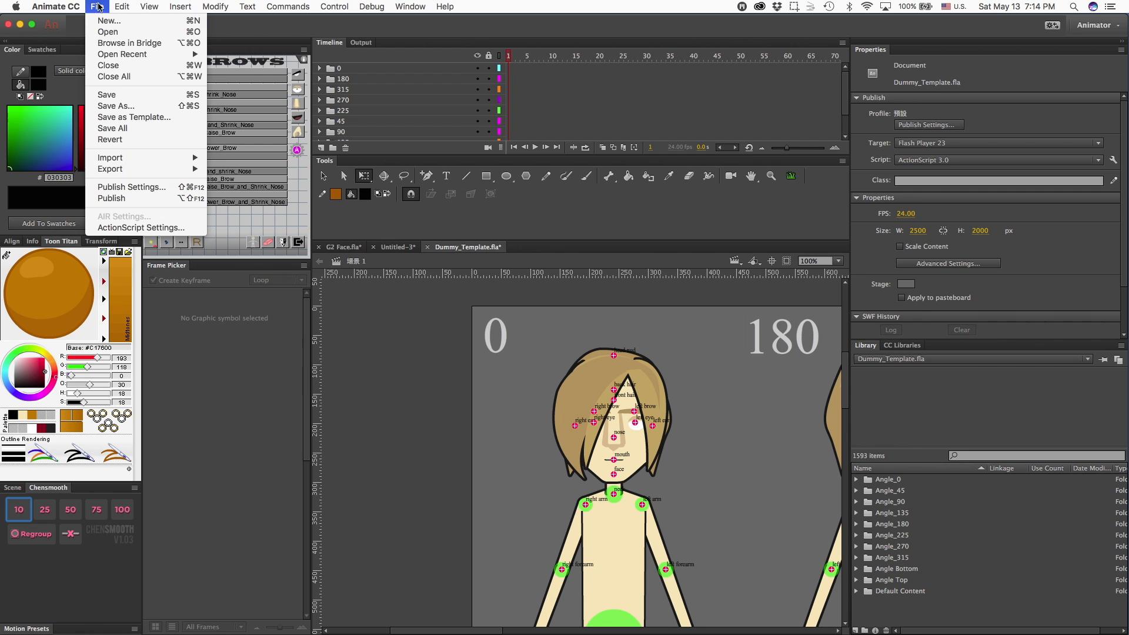
{"action": "left_click", "coordinate": [111, 107]}
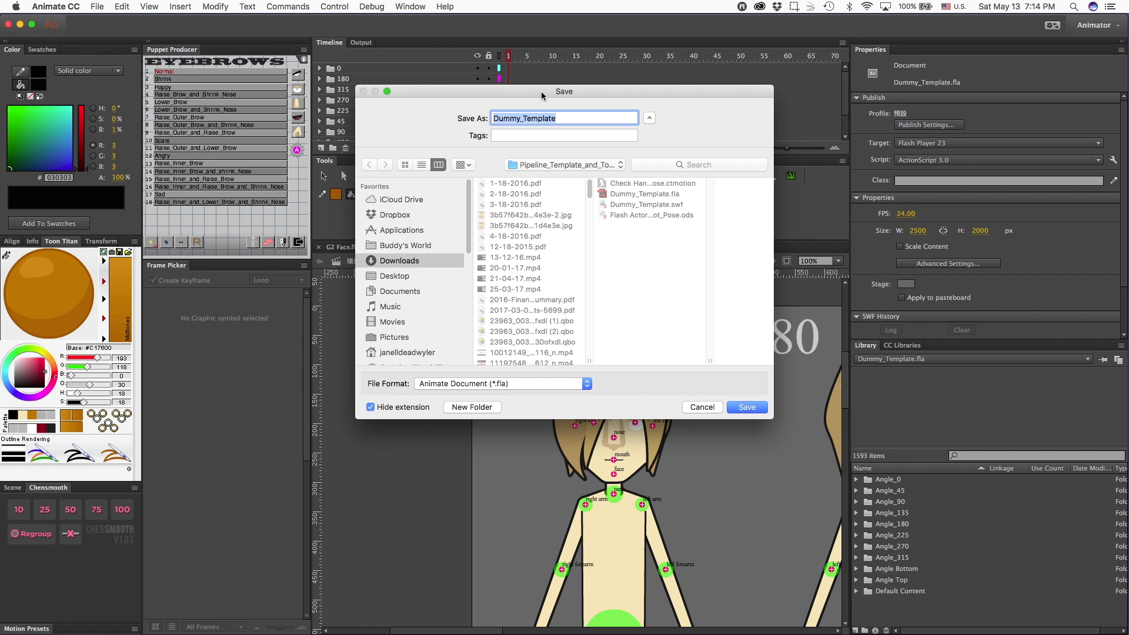
{"action": "type", "text": "Male G2 Face"}
{"action": "left_click", "coordinate": [400, 276]}
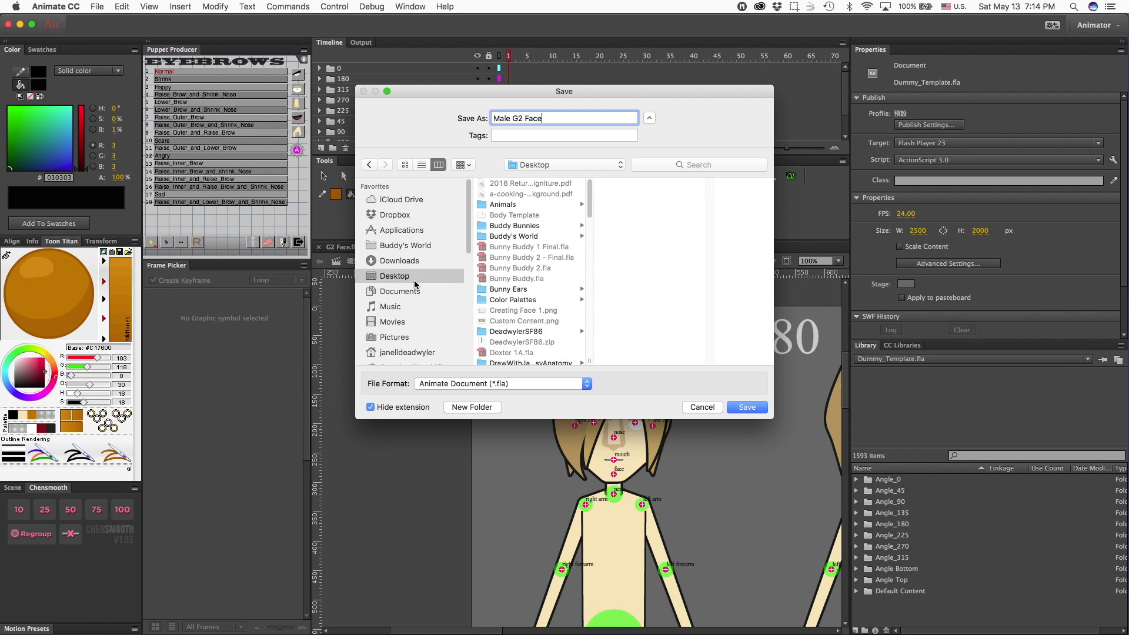
{"action": "left_click", "coordinate": [746, 405]}
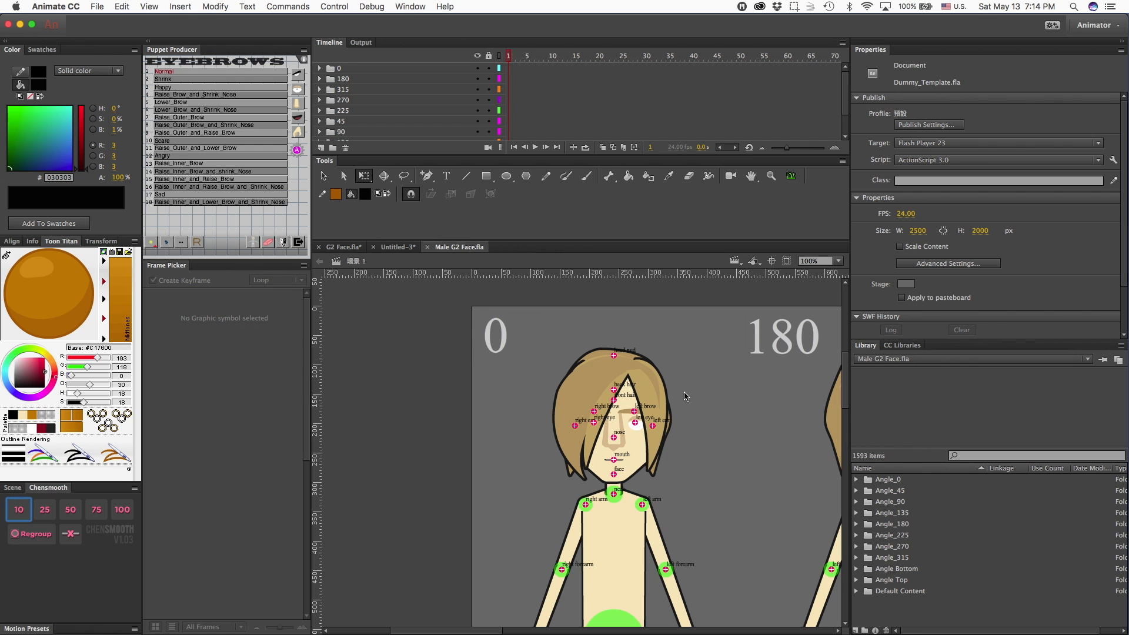
Step: Delete the heads of the five upper-row figures in the template, from the 0 to the 225 degree angle
{"action": "key", "text": "super+minus"}
{"action": "key", "text": "super+minus"}
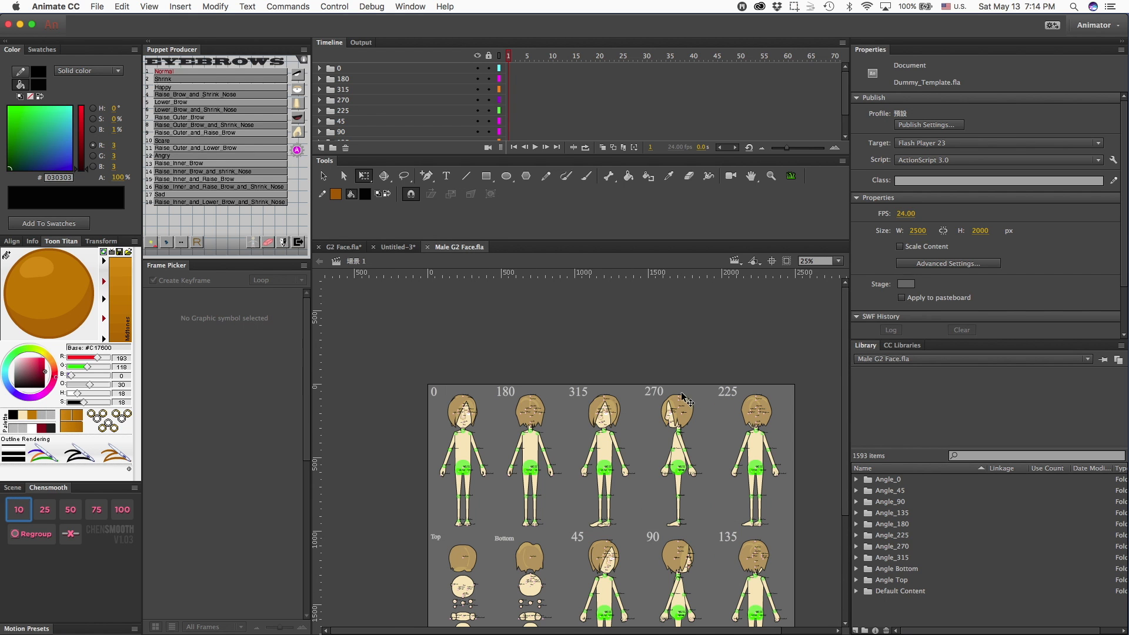
{"action": "left_click_drag", "start_coordinate": [441, 394], "coordinate": [622, 425]}
{"action": "left_click_drag", "start_coordinate": [427, 405], "coordinate": [782, 419]}
{"action": "key", "text": "Delete"}
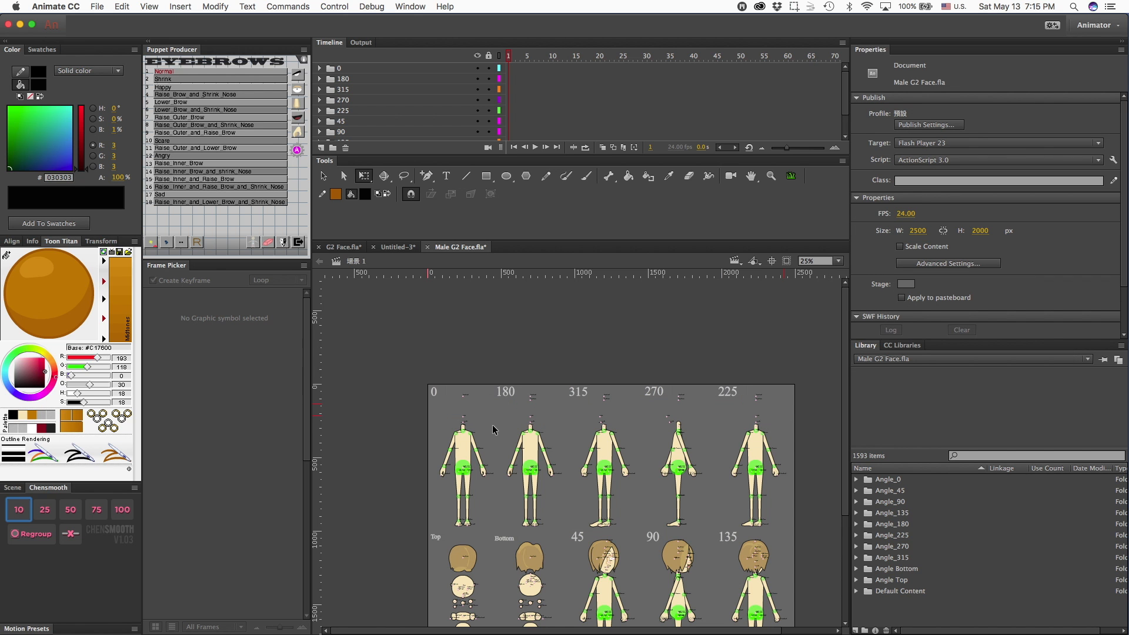
Step: Delete the leftover nose, mouth and face parts above the upper-row figures up to and including the 315 degree figure
{"action": "scroll", "coordinate": [492, 429], "scroll_direction": "up", "scroll_amount": 2}
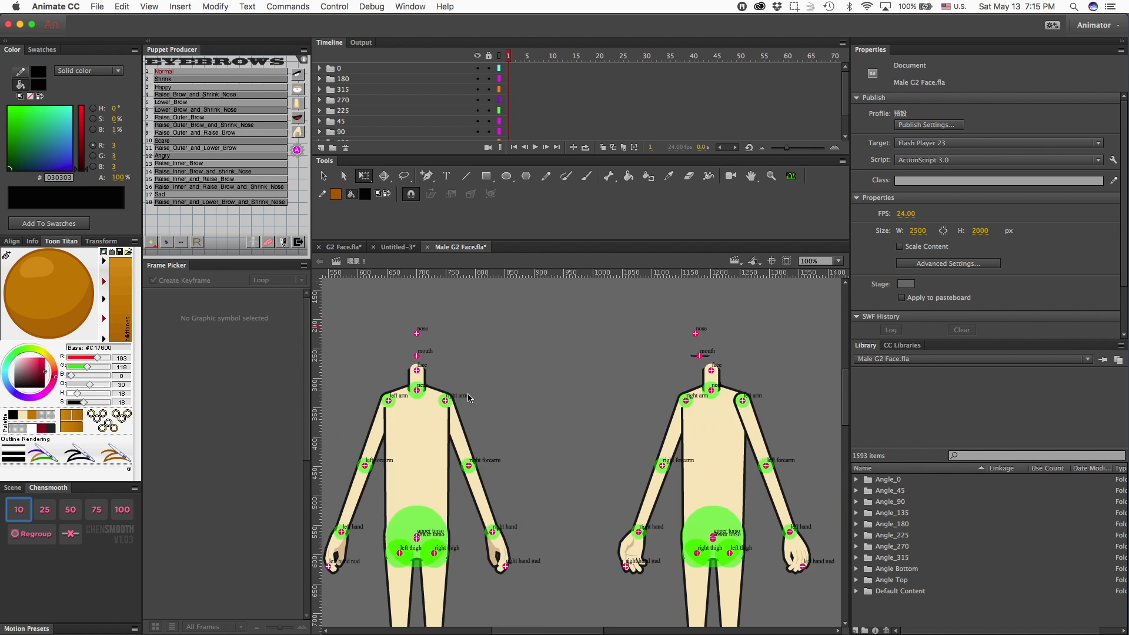
{"action": "scroll", "coordinate": [467, 394], "scroll_direction": "up", "scroll_amount": 3}
{"action": "scroll", "coordinate": [467, 394], "scroll_direction": "left", "scroll_amount": 2}
{"action": "left_click_drag", "start_coordinate": [500, 376], "coordinate": [553, 499]}
{"action": "key", "text": "Delete"}
{"action": "scroll", "coordinate": [552, 499], "scroll_direction": "right", "scroll_amount": 4}
{"action": "left_click_drag", "start_coordinate": [530, 375], "coordinate": [624, 495]}
{"action": "key", "text": "Delete"}
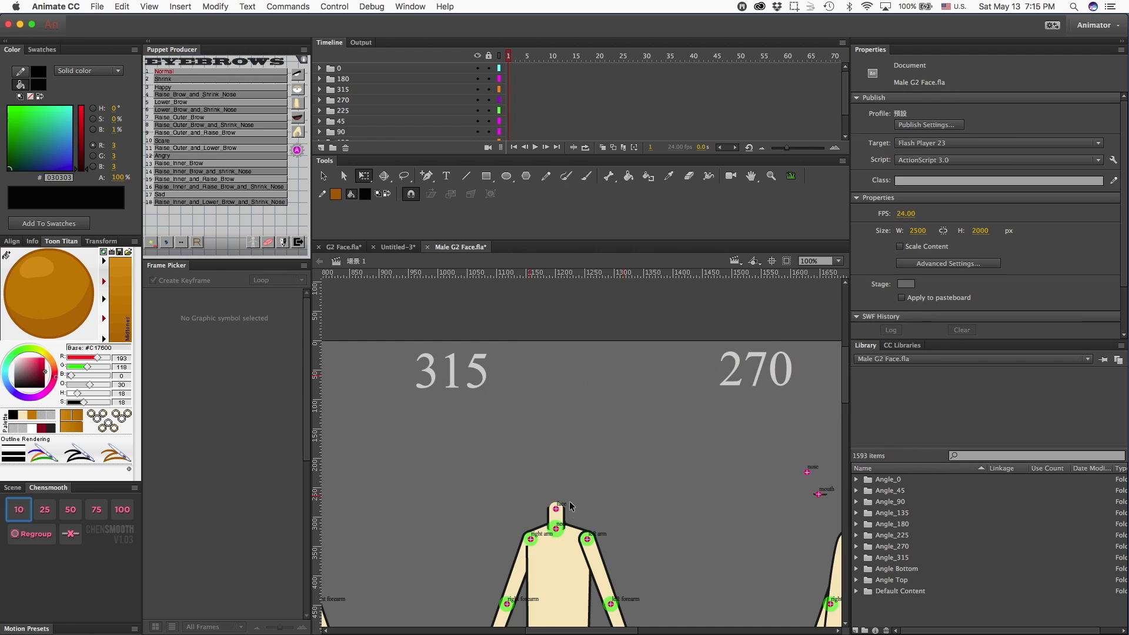
Step: Delete the leftover head and face parts above the 270 and 225 degree figures
{"action": "scroll", "coordinate": [729, 495], "scroll_direction": "right", "scroll_amount": 4}
{"action": "left_click_drag", "start_coordinate": [585, 365], "coordinate": [611, 398]}
{"action": "key", "text": "Delete"}
{"action": "left_click_drag", "start_coordinate": [529, 447], "coordinate": [566, 493]}
{"action": "key", "text": "Delete"}
{"action": "scroll", "coordinate": [658, 524], "scroll_direction": "right", "scroll_amount": 6}
{"action": "left_click_drag", "start_coordinate": [467, 369], "coordinate": [543, 504]}
{"action": "key", "text": "Delete"}
Step: Delete the complete set of head parts from the 45 degree figure
{"action": "scroll", "coordinate": [523, 505], "scroll_direction": "left", "scroll_amount": 10}
{"action": "scroll", "coordinate": [523, 504], "scroll_direction": "down", "scroll_amount": 7}
{"action": "scroll", "coordinate": [473, 464], "scroll_direction": "right", "scroll_amount": 6}
{"action": "scroll", "coordinate": [436, 381], "scroll_direction": "up", "scroll_amount": 1}
{"action": "left_click_drag", "start_coordinate": [435, 381], "coordinate": [578, 502]}
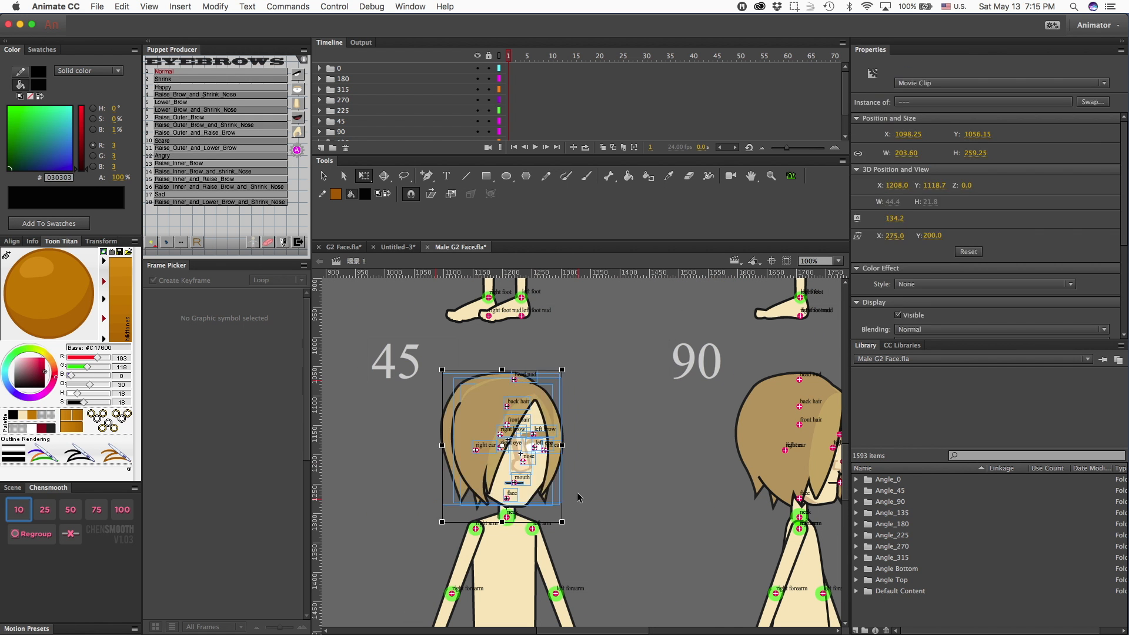
{"action": "key", "text": "Delete"}
Step: Delete the head and face parts from the 90 and 135 degree figures
{"action": "scroll", "coordinate": [732, 419], "scroll_direction": "right", "scroll_amount": 5}
{"action": "left_click_drag", "start_coordinate": [586, 369], "coordinate": [414, 499]}
{"action": "key", "text": "Delete"}
{"action": "left_click_drag", "start_coordinate": [625, 440], "coordinate": [832, 461]}
{"action": "key", "text": "Delete"}
{"action": "scroll", "coordinate": [394, 377], "scroll_direction": "right", "scroll_amount": 6}
{"action": "left_click_drag", "start_coordinate": [393, 373], "coordinate": [475, 486]}
{"action": "key", "text": "Delete"}
Step: Inspect the whole template and the upper-row figures for leftover head parts
{"action": "scroll", "coordinate": [475, 480], "scroll_direction": "left", "scroll_amount": 12}
{"action": "key", "text": "super+minus"}
{"action": "key", "text": "super+minus"}
{"action": "key", "text": "super+minus"}
{"action": "scroll", "coordinate": [508, 428], "scroll_direction": "up", "scroll_amount": 3}
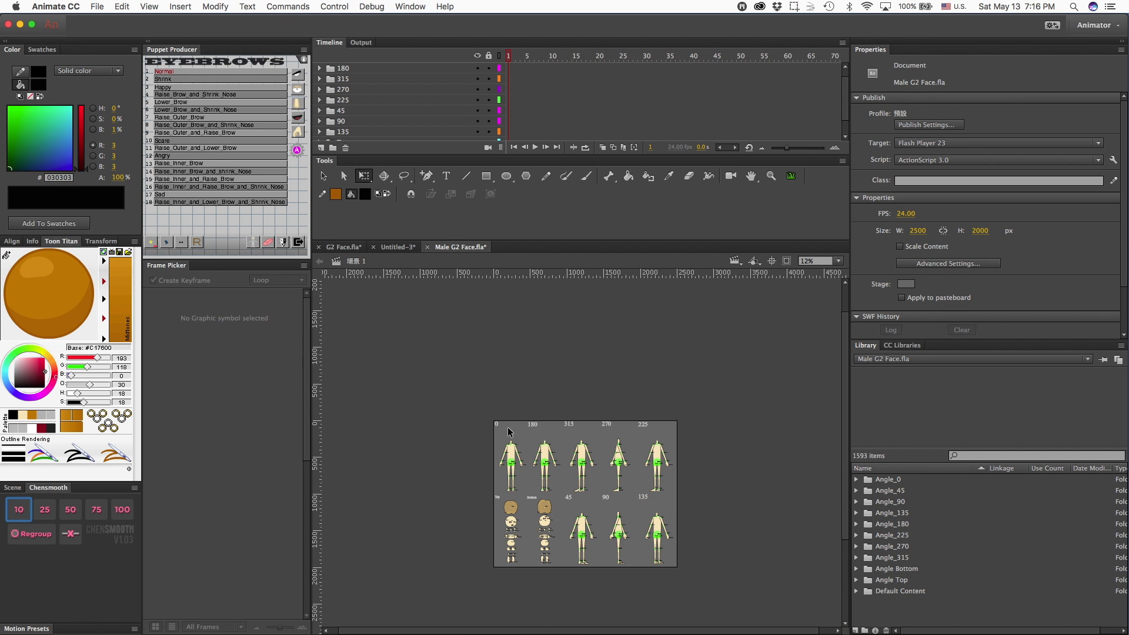
{"action": "key", "text": "super+equal"}
{"action": "key", "text": "super+equal"}
{"action": "key", "text": "super+equal"}
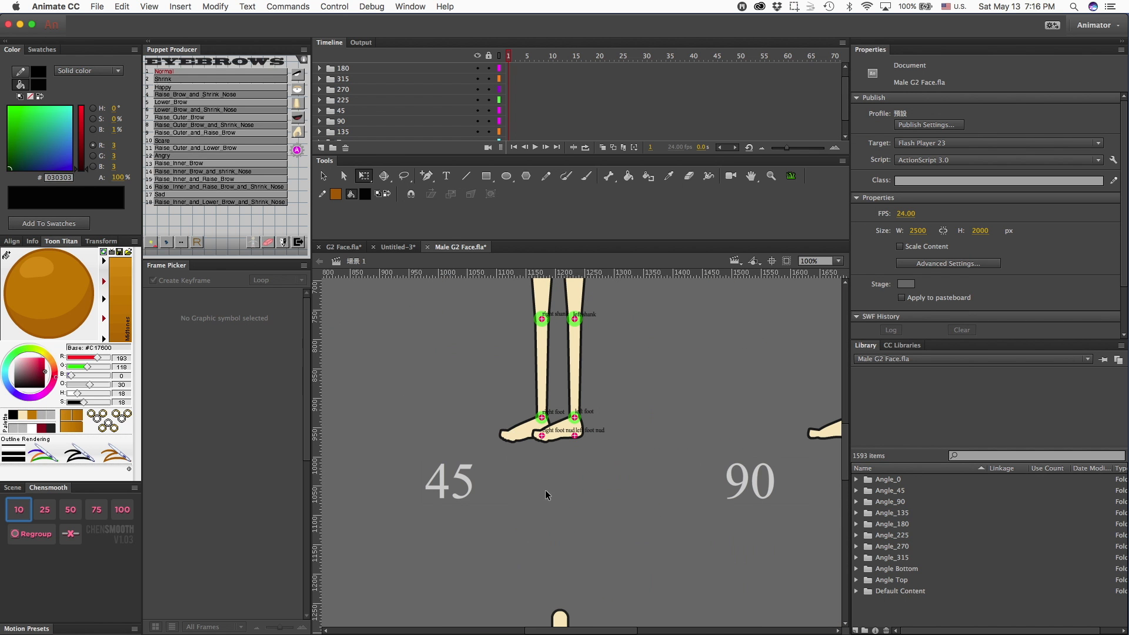
{"action": "scroll", "coordinate": [547, 491], "scroll_direction": "up", "scroll_amount": 10}
{"action": "scroll", "coordinate": [553, 493], "scroll_direction": "left", "scroll_amount": 10}
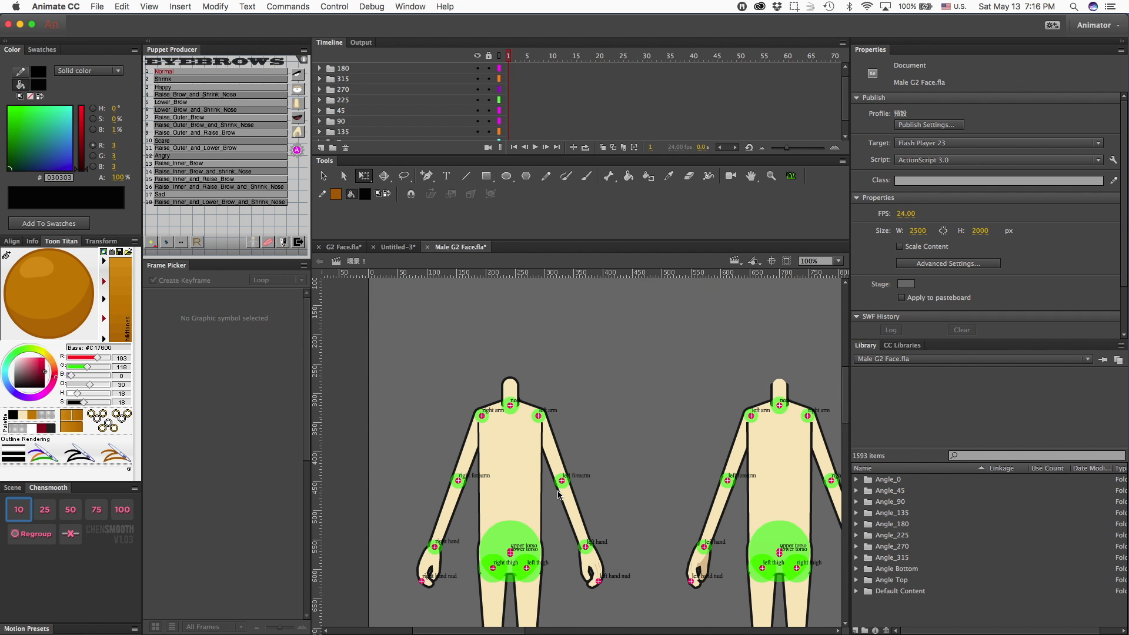
{"action": "scroll", "coordinate": [559, 495], "scroll_direction": "right", "scroll_amount": 4}
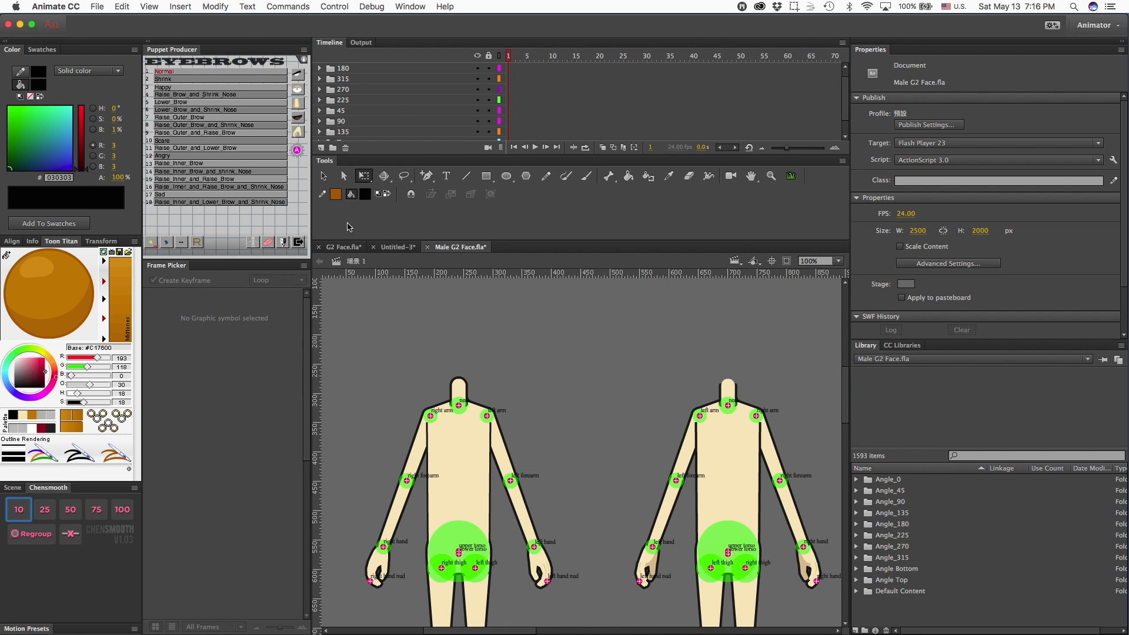
Step: In G2 Face.fla, select the front-facing head with all its features and pivots, and return to Male G2 Face.fla
{"action": "left_click", "coordinate": [343, 248]}
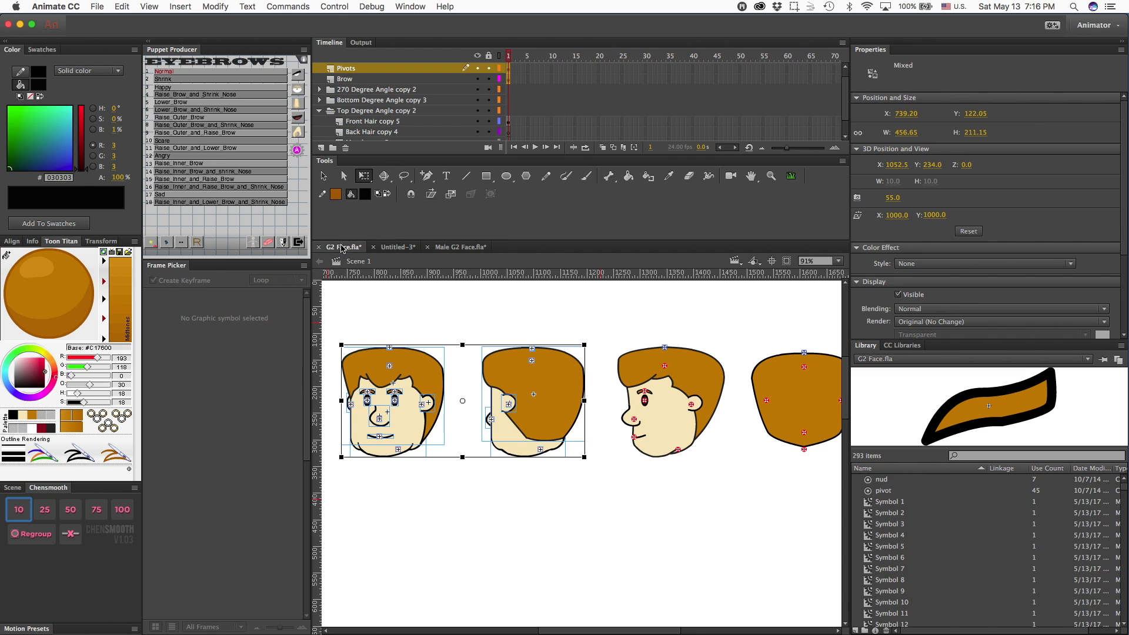
{"action": "left_click", "coordinate": [428, 325]}
{"action": "scroll", "coordinate": [427, 325], "scroll_direction": "left", "scroll_amount": 15}
{"action": "left_click_drag", "start_coordinate": [396, 322], "coordinate": [544, 524]}
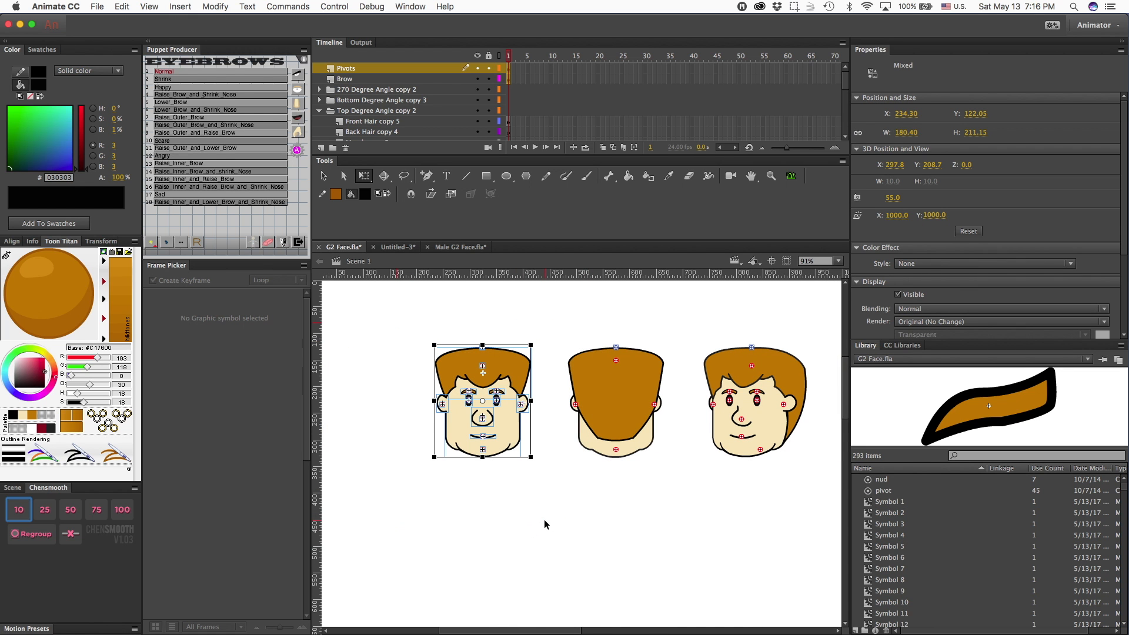
{"action": "left_click", "coordinate": [442, 247]}
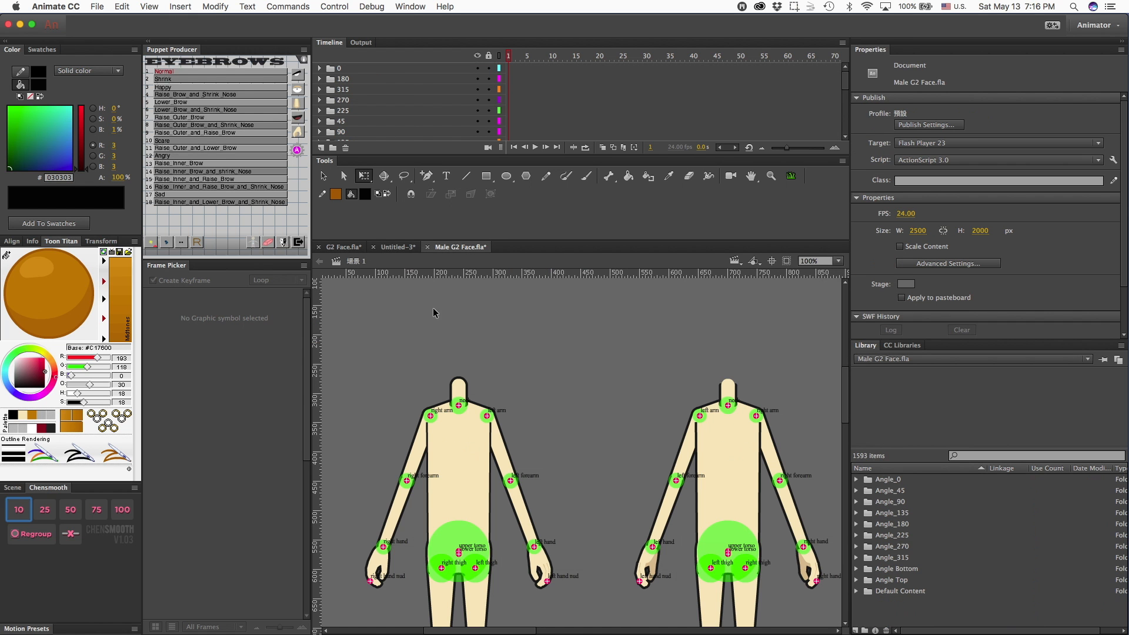
Step: Expand the 0 degree figure's layer folder and select its Face subfolder
{"action": "left_click", "coordinate": [458, 387]}
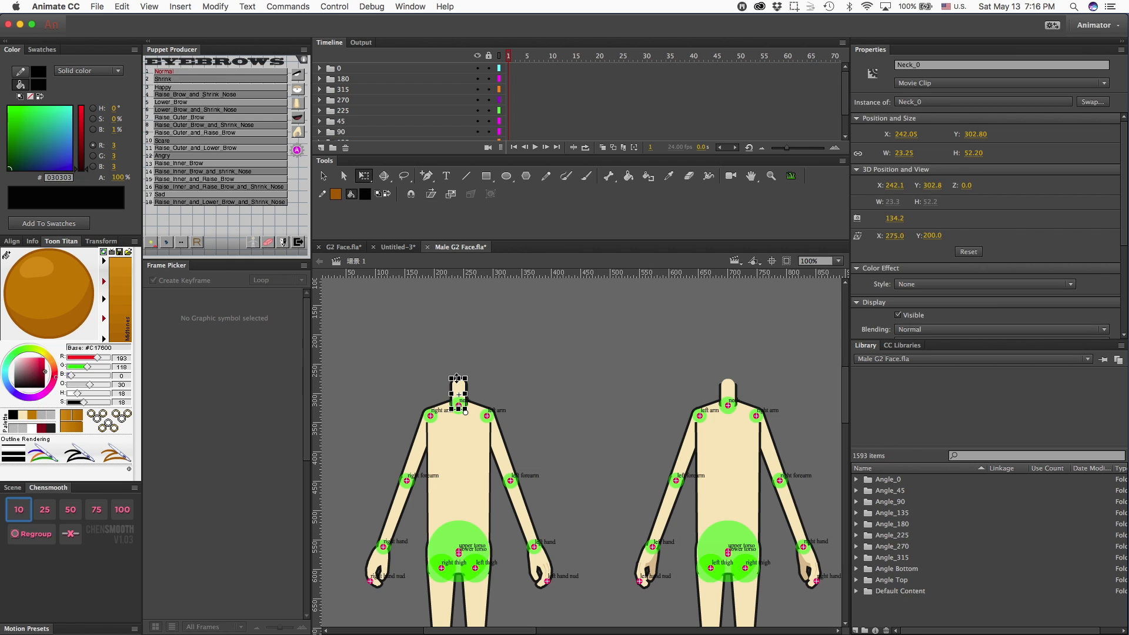
{"action": "left_click", "coordinate": [320, 69]}
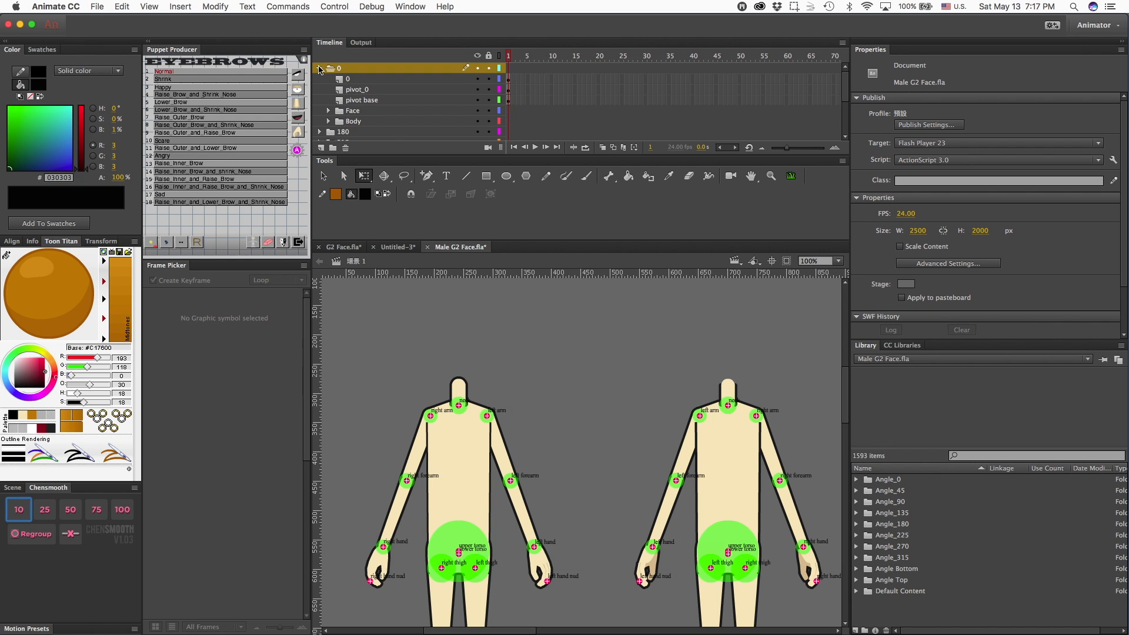
{"action": "scroll", "coordinate": [352, 92], "scroll_direction": "down", "scroll_amount": 1}
{"action": "left_click", "coordinate": [354, 102]}
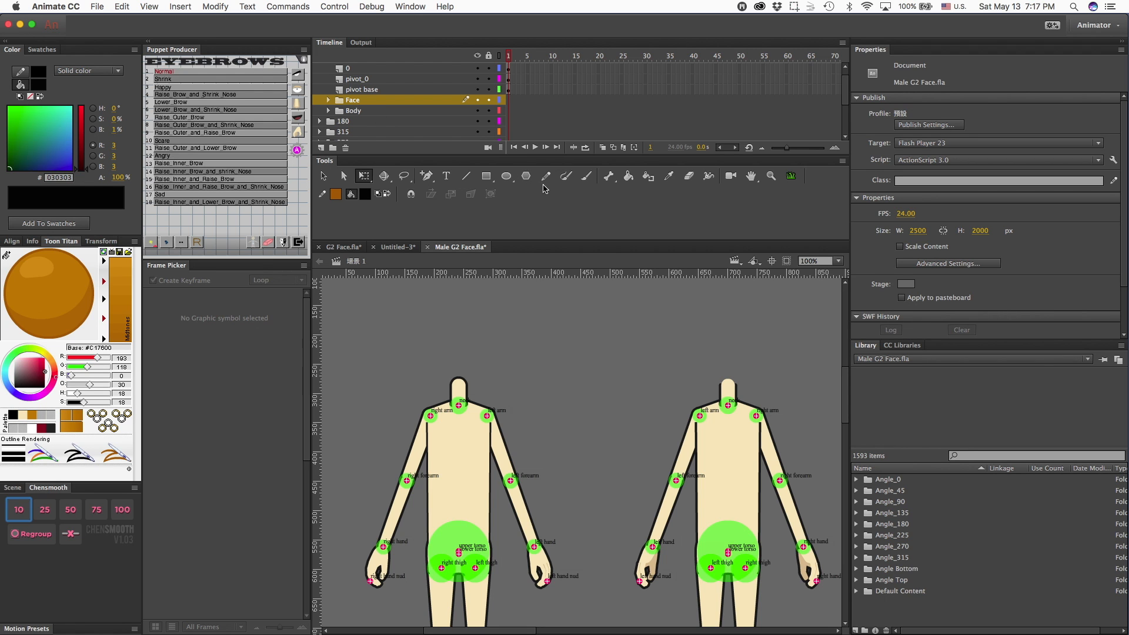
{"action": "key", "text": "super+minus"}
{"action": "key", "text": "super+minus"}
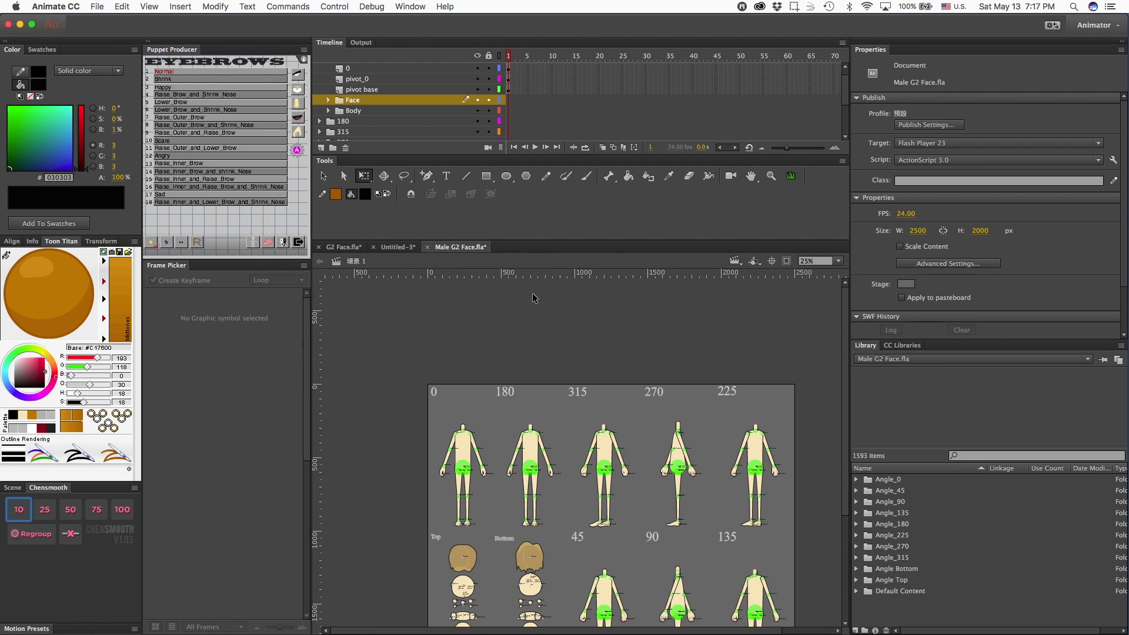
{"action": "scroll", "coordinate": [527, 339], "scroll_direction": "down", "scroll_amount": 3}
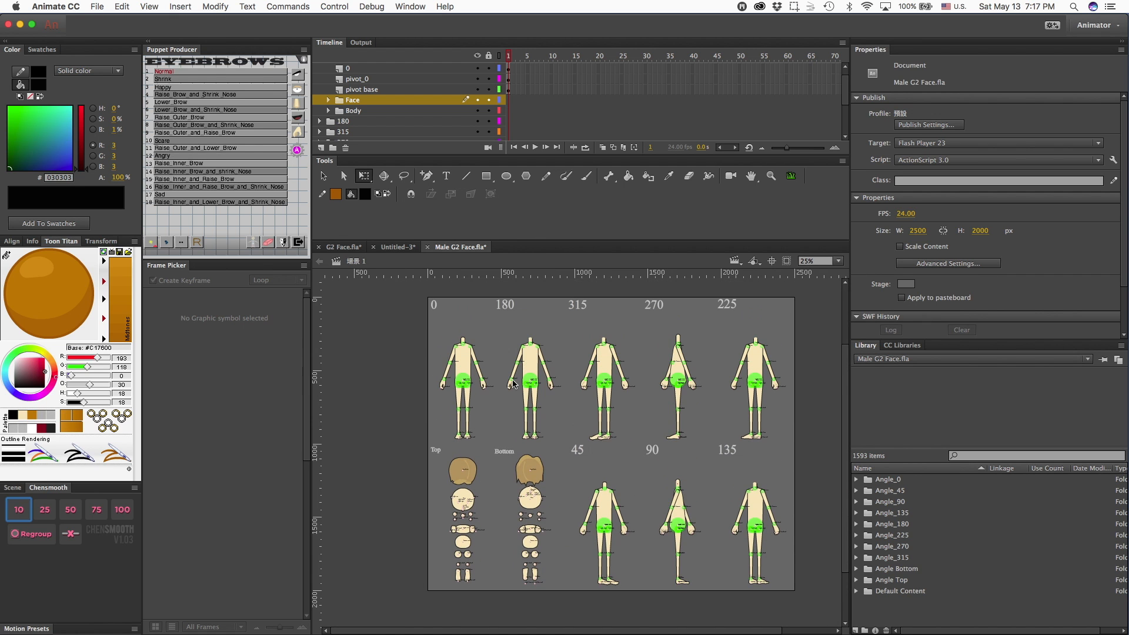
Step: Delete every layer in the 0 degree figure's Face folder except Face_0
{"action": "left_click", "coordinate": [329, 100]}
{"action": "scroll", "coordinate": [361, 115], "scroll_direction": "down", "scroll_amount": 10}
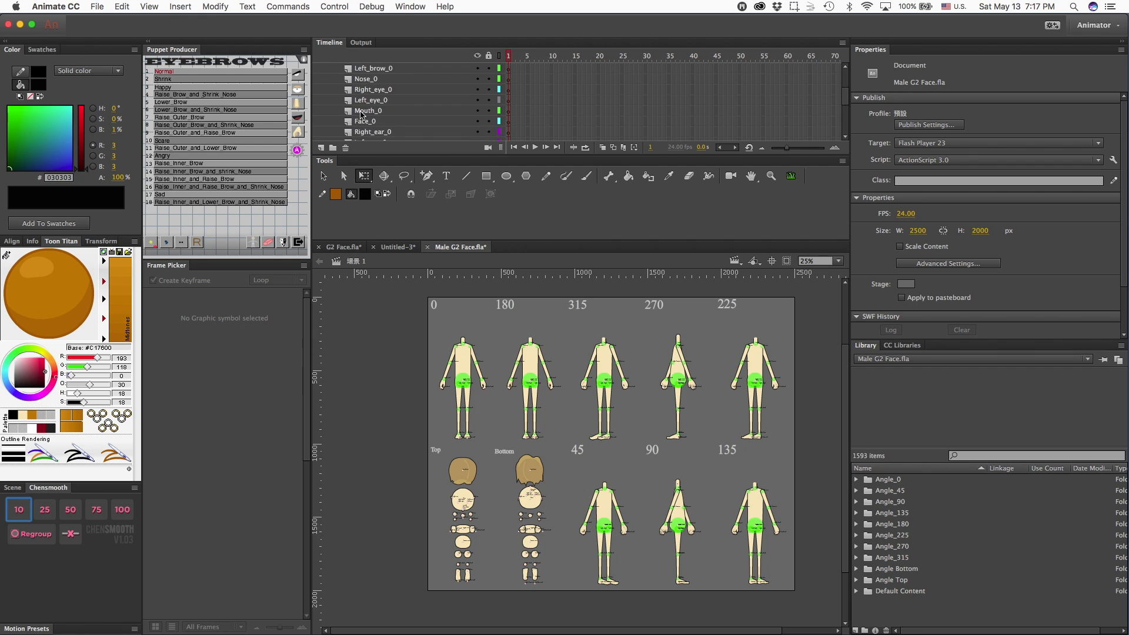
{"action": "scroll", "coordinate": [361, 115], "scroll_direction": "up", "scroll_amount": 10}
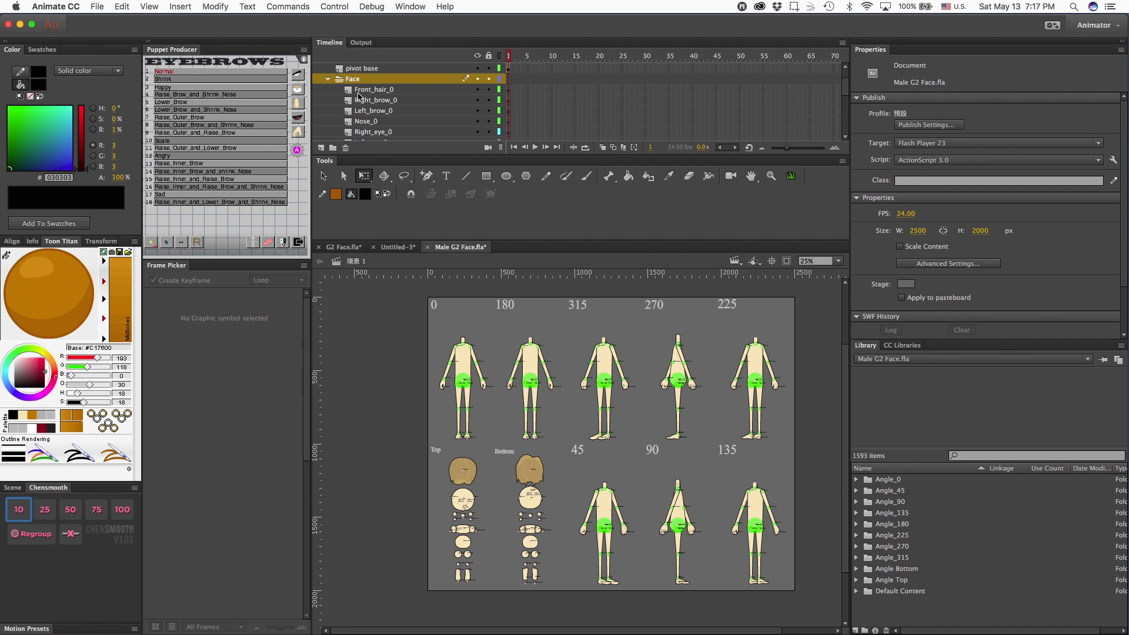
{"action": "left_click", "coordinate": [361, 93]}
{"action": "left_click", "coordinate": [346, 148]}
{"action": "left_click", "coordinate": [347, 149]}
{"action": "left_click", "coordinate": [346, 148]}
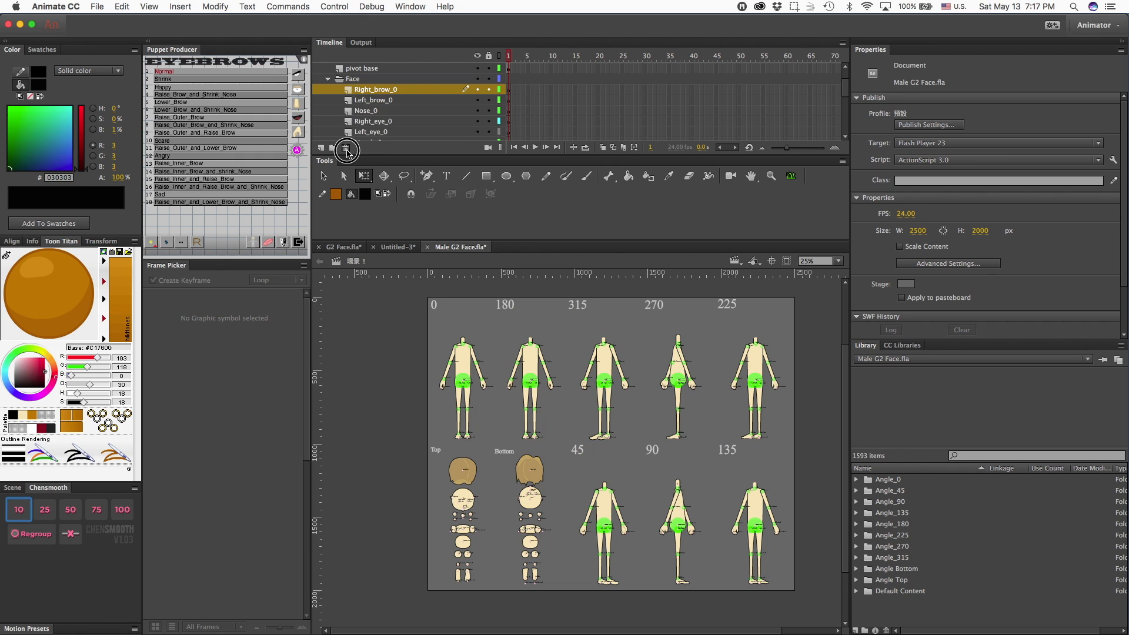
{"action": "left_click", "coordinate": [346, 148]}
{"action": "left_click", "coordinate": [346, 148]}
{"action": "left_click", "coordinate": [346, 148]}
{"action": "left_click", "coordinate": [347, 148]}
{"action": "left_click", "coordinate": [377, 106]}
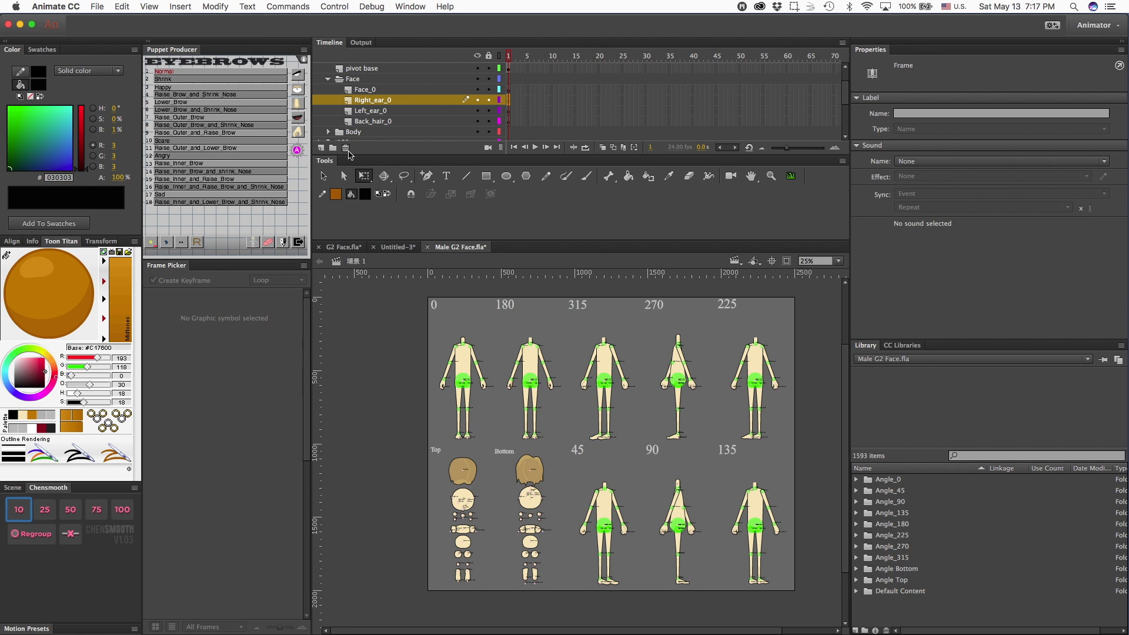
{"action": "left_click", "coordinate": [346, 148]}
{"action": "left_click", "coordinate": [346, 148]}
{"action": "left_click", "coordinate": [347, 148]}
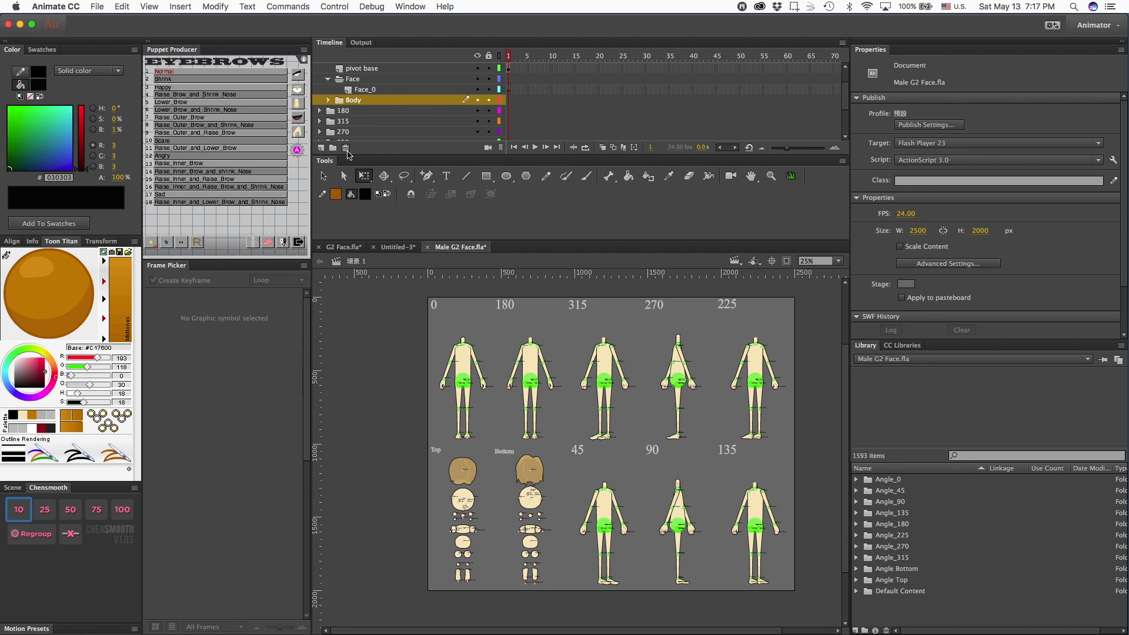
Step: Paste the front-facing head onto the Face_0 layer and move it above the 0 degree figure's neck
{"action": "left_click", "coordinate": [373, 92]}
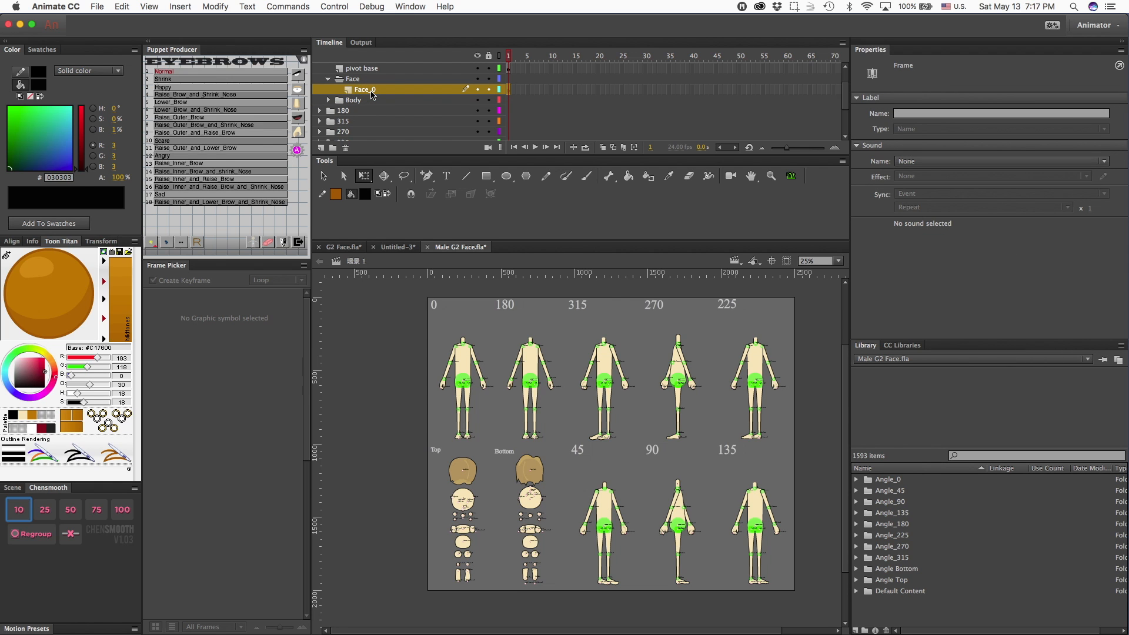
{"action": "key", "text": "super+v"}
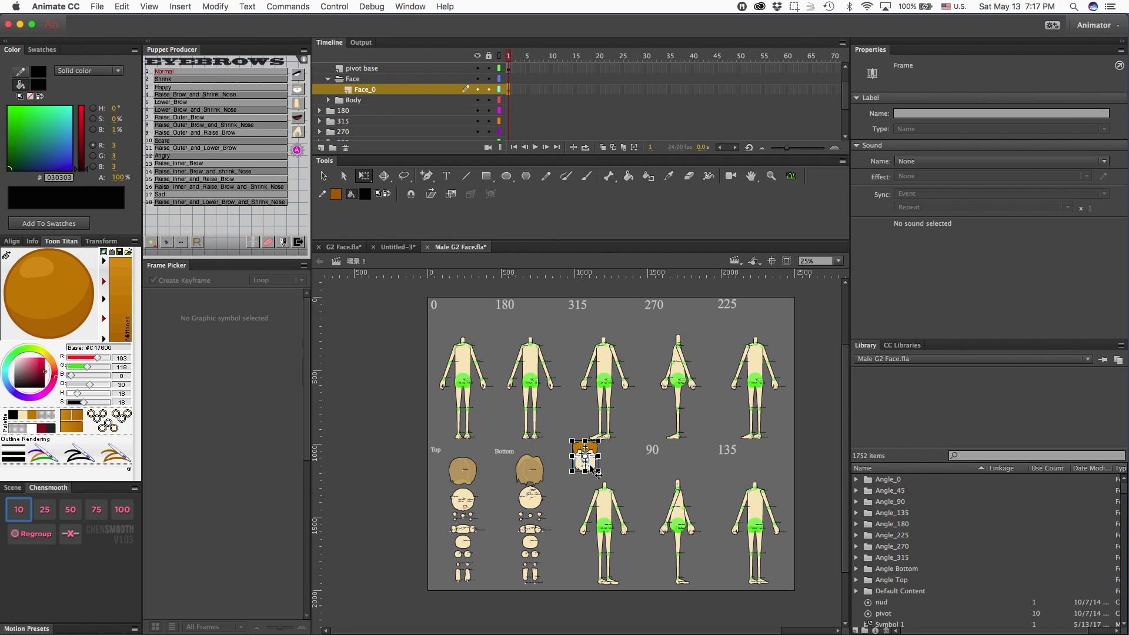
{"action": "left_click_drag", "start_coordinate": [584, 464], "coordinate": [467, 333]}
{"action": "key", "text": "super+="}
{"action": "key", "text": "super+="}
{"action": "key", "text": "super+="}
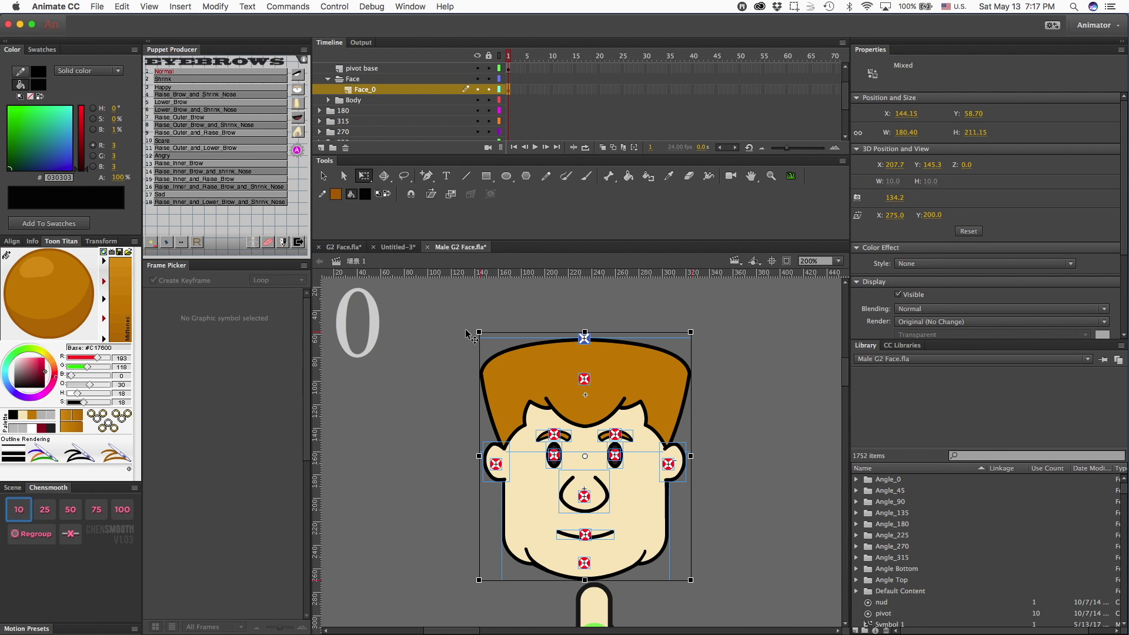
Step: Lower the front-facing head until its chin covers the 0 degree figure's neck, at about X 152, Y 103
{"action": "scroll", "coordinate": [672, 420], "scroll_direction": "down", "scroll_amount": 3}
{"action": "scroll", "coordinate": [672, 420], "scroll_direction": "down", "scroll_amount": 4}
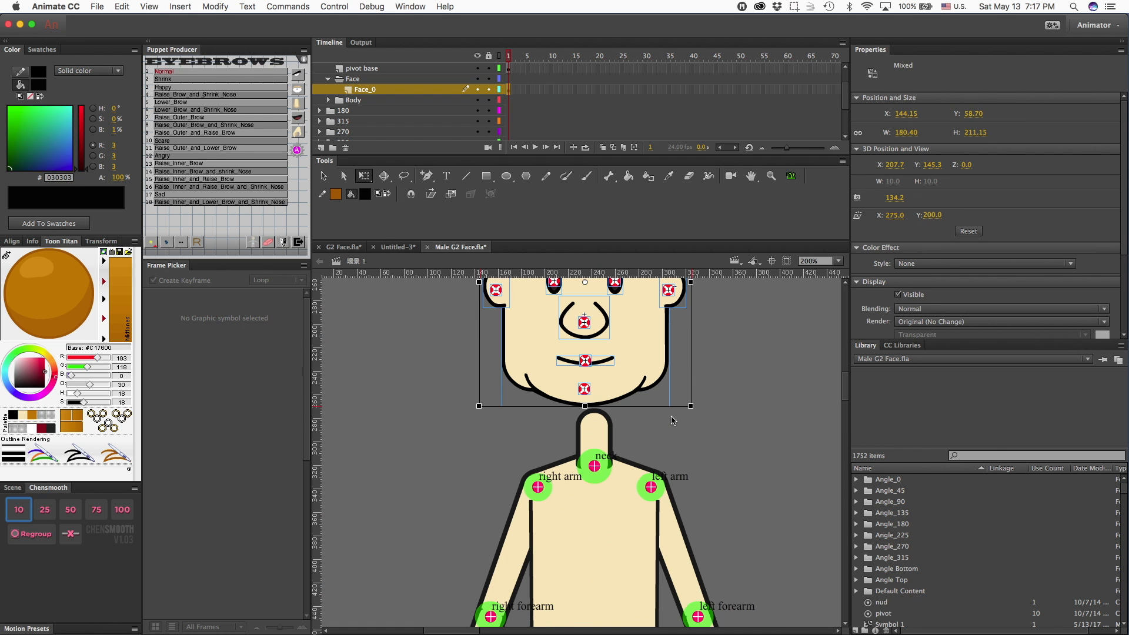
{"action": "key", "text": "super+minus"}
{"action": "left_click_drag", "start_coordinate": [601, 423], "coordinate": [605, 452]}
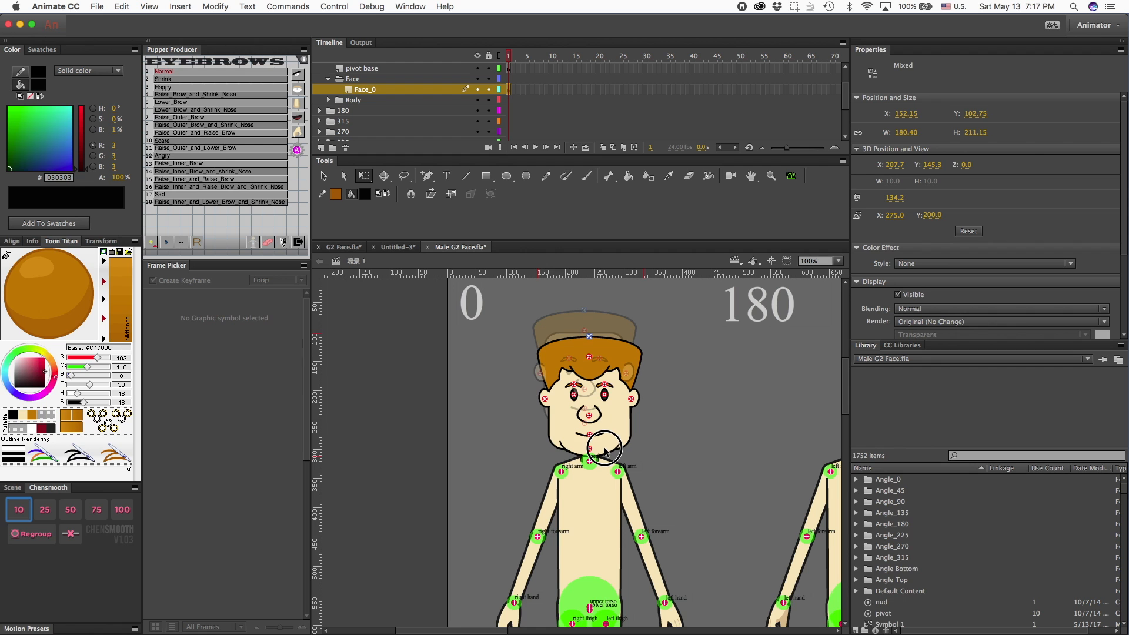
{"action": "left_click_drag", "start_coordinate": [605, 452], "coordinate": [606, 453]}
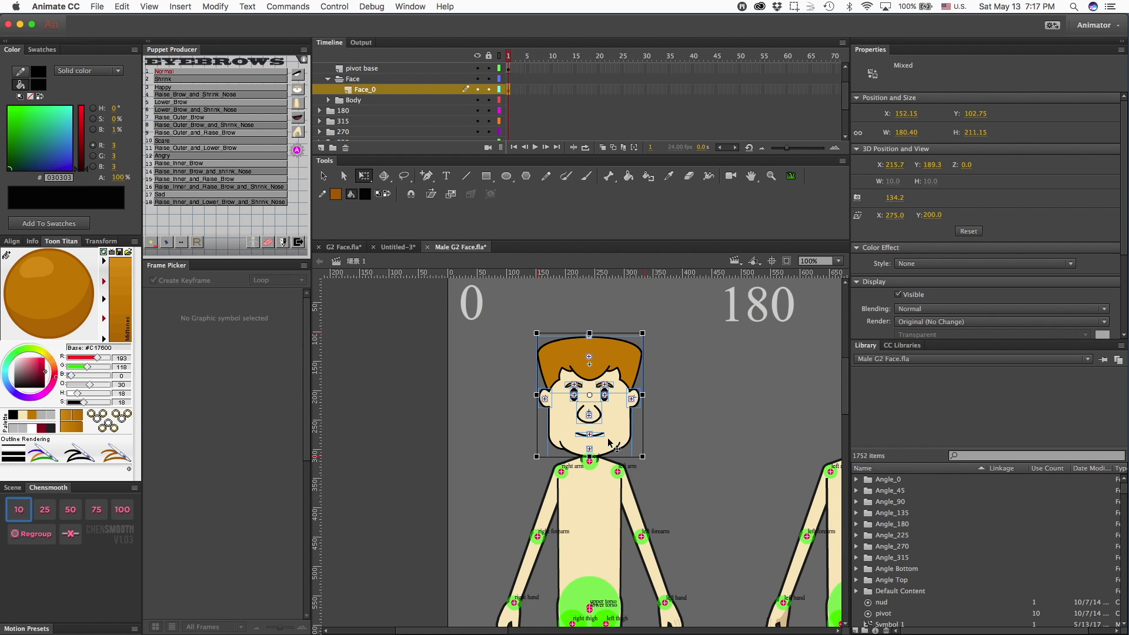
Step: Show the guides and add two horizontal guides, one at the top of the 0 degree head's hair and one at its chin
{"action": "left_click", "coordinate": [692, 416]}
{"action": "left_click", "coordinate": [563, 269]}
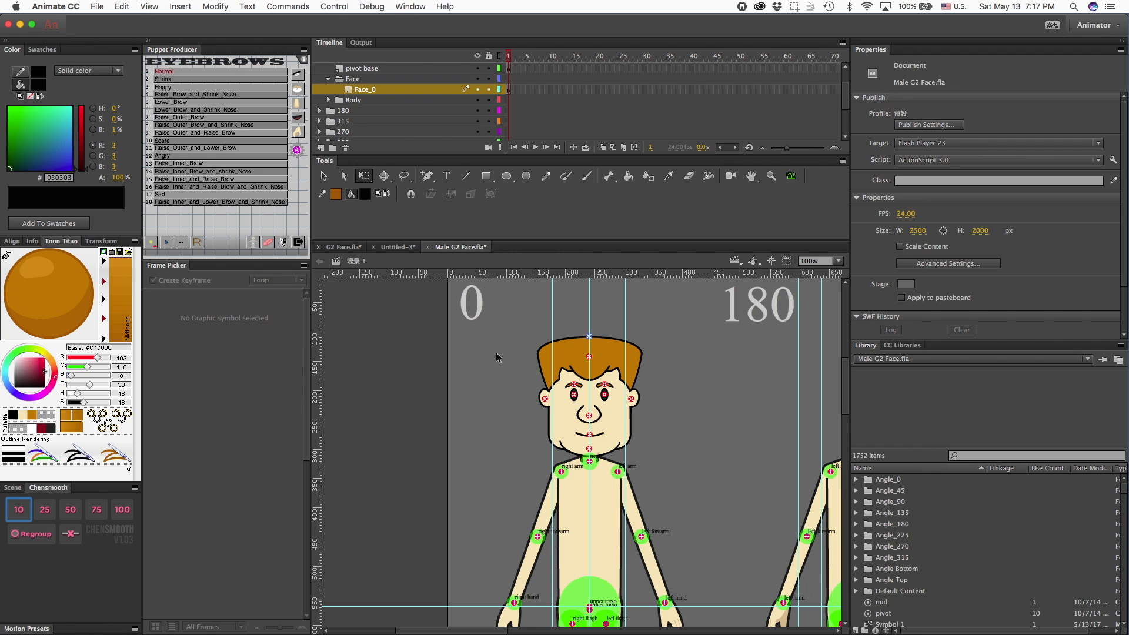
{"action": "left_click", "coordinate": [491, 418]}
{"action": "left_click_drag", "start_coordinate": [520, 274], "coordinate": [518, 335]}
{"action": "left_click_drag", "start_coordinate": [512, 275], "coordinate": [511, 457]}
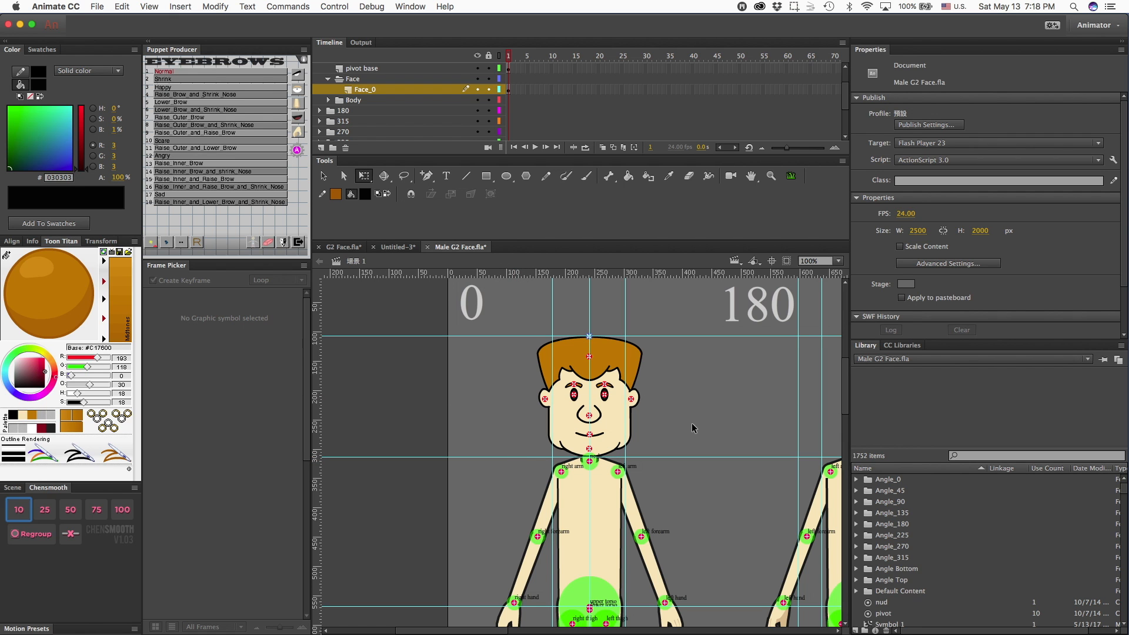
Step: Check how the horizontal guides line up with the necks of the other upper-row figures
{"action": "scroll", "coordinate": [693, 424], "scroll_direction": "right", "scroll_amount": 15}
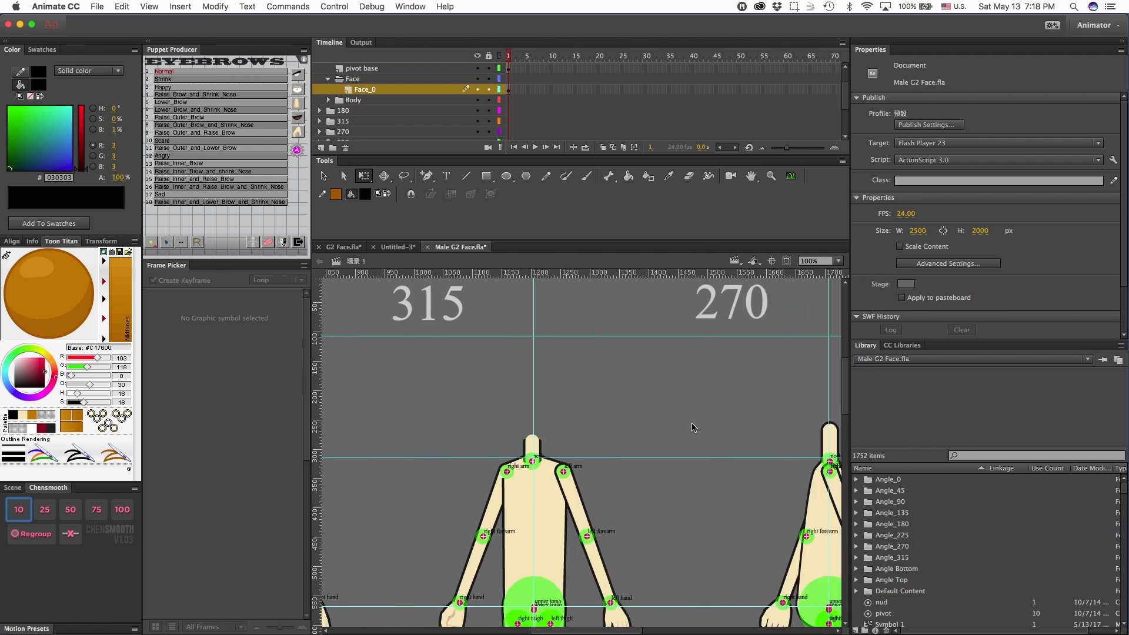
{"action": "scroll", "coordinate": [692, 427], "scroll_direction": "right", "scroll_amount": 18}
{"action": "scroll", "coordinate": [693, 428], "scroll_direction": "left", "scroll_amount": 18}
{"action": "scroll", "coordinate": [694, 428], "scroll_direction": "down", "scroll_amount": 3}
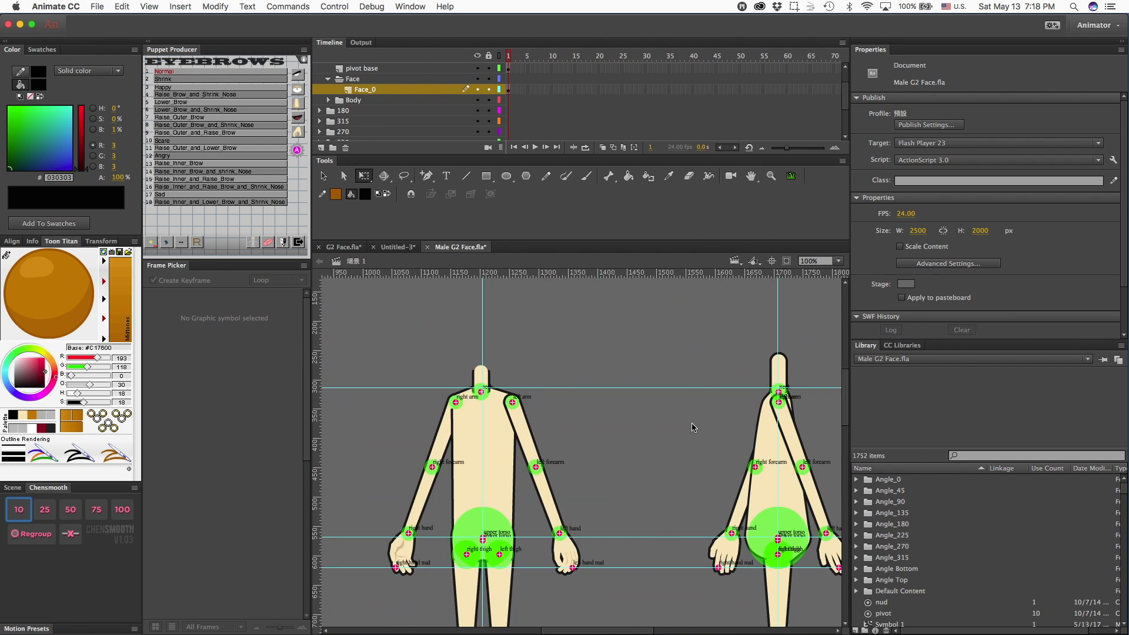
{"action": "scroll", "coordinate": [693, 427], "scroll_direction": "left", "scroll_amount": 14}
{"action": "scroll", "coordinate": [694, 428], "scroll_direction": "down", "scroll_amount": 2}
{"action": "scroll", "coordinate": [693, 428], "scroll_direction": "right", "scroll_amount": 3}
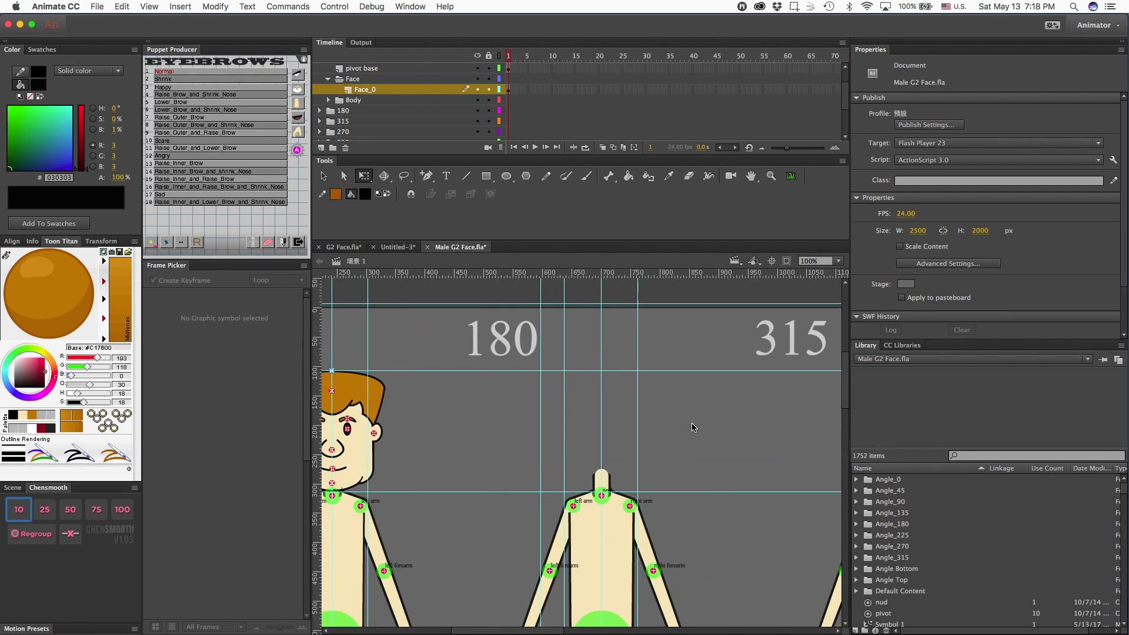
Step: In G2 Face.fla, copy the back-facing head with its pivots, and return to Male G2 Face.fla
{"action": "left_click", "coordinate": [344, 247]}
{"action": "left_click_drag", "start_coordinate": [554, 323], "coordinate": [676, 500]}
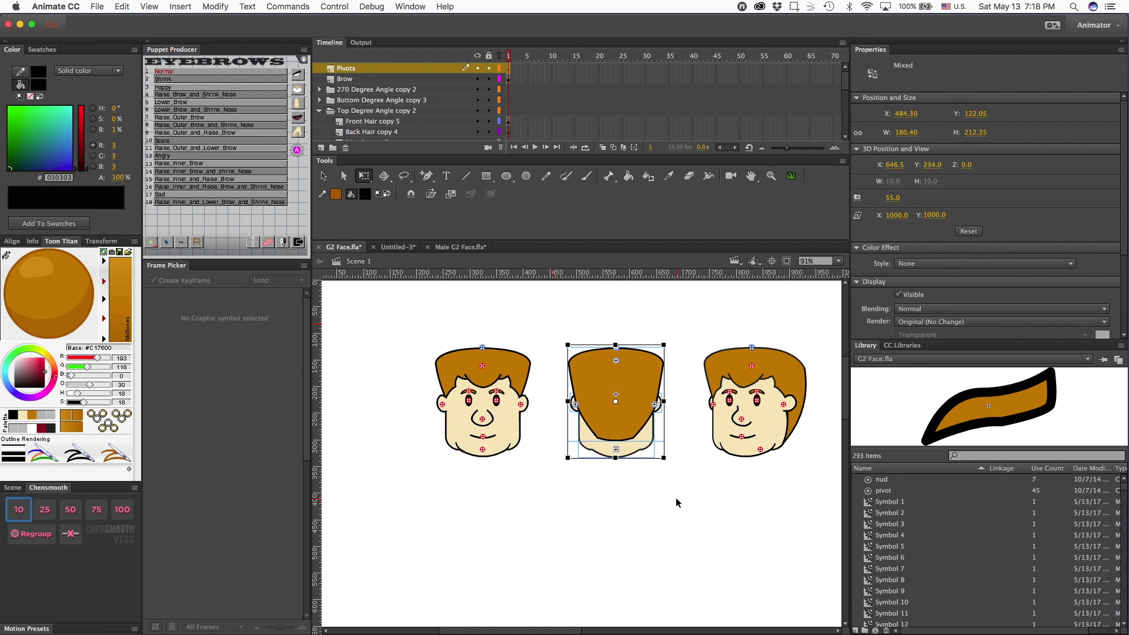
{"action": "left_click", "coordinate": [460, 247]}
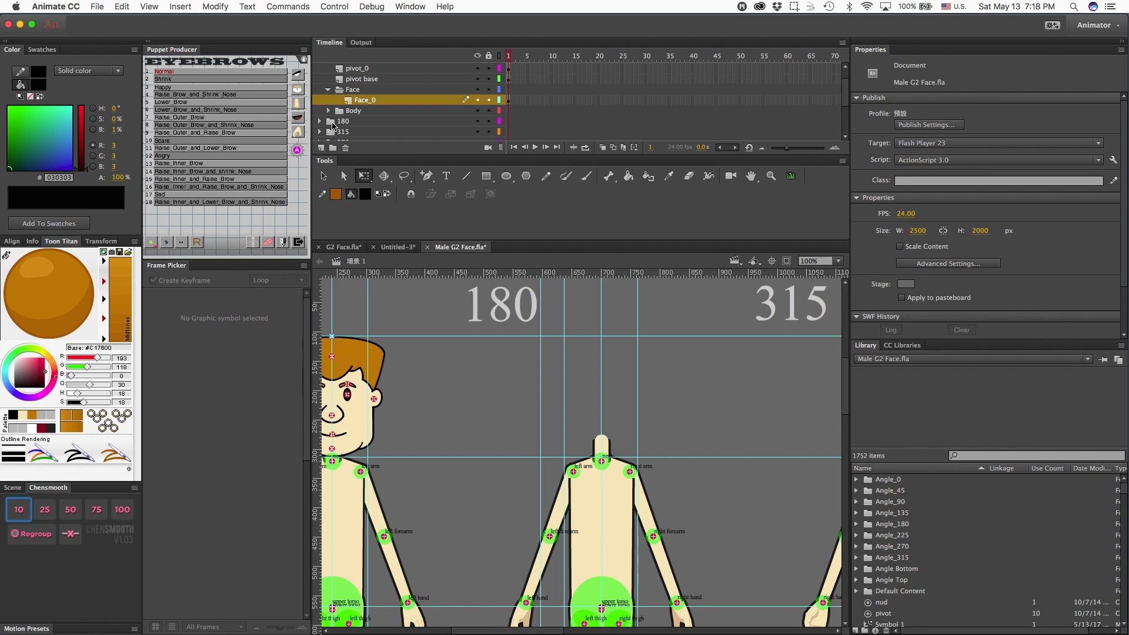
Step: Delete the 180 degree figure's Face folder together with all the face layers inside it
{"action": "left_click", "coordinate": [319, 121]}
{"action": "scroll", "coordinate": [329, 115], "scroll_direction": "down", "scroll_amount": 3}
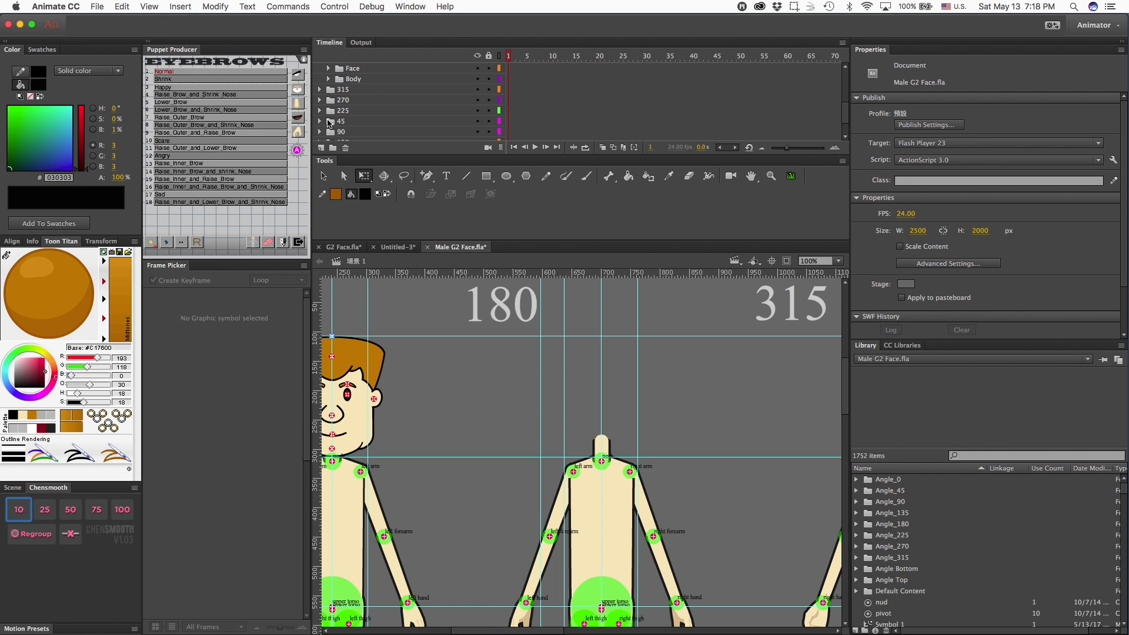
{"action": "left_click", "coordinate": [328, 90]}
{"action": "left_click", "coordinate": [360, 100]}
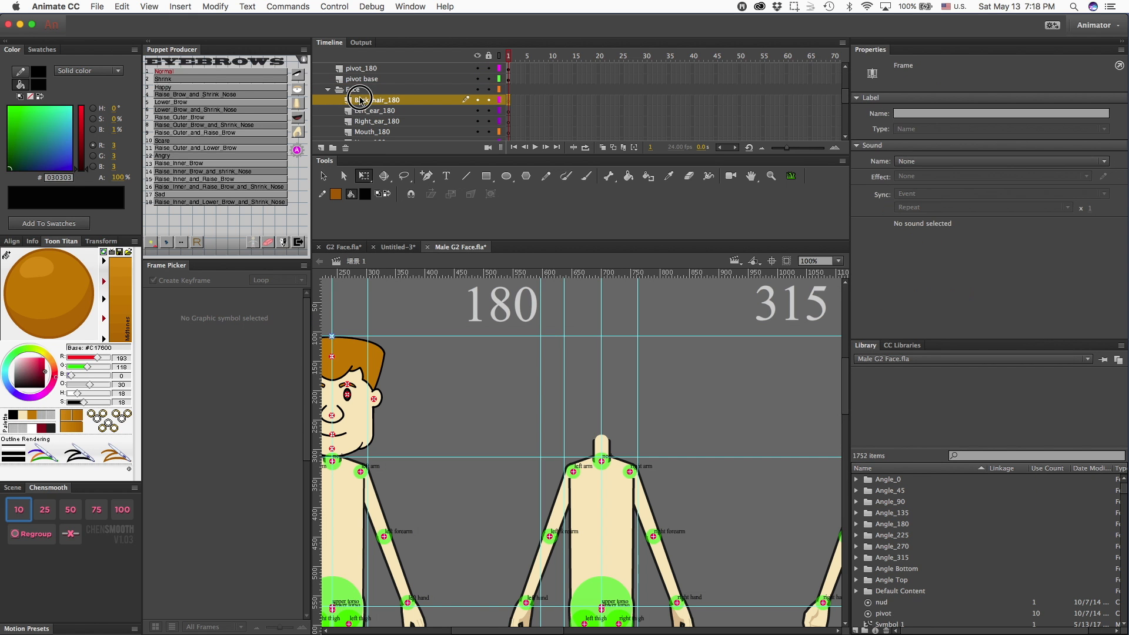
{"action": "left_click", "coordinate": [345, 148]}
{"action": "left_click", "coordinate": [346, 148]}
{"action": "left_click", "coordinate": [346, 148]}
{"action": "left_click", "coordinate": [346, 148]}
{"action": "left_click", "coordinate": [346, 149]}
{"action": "left_click", "coordinate": [346, 148]}
{"action": "left_click", "coordinate": [346, 148]}
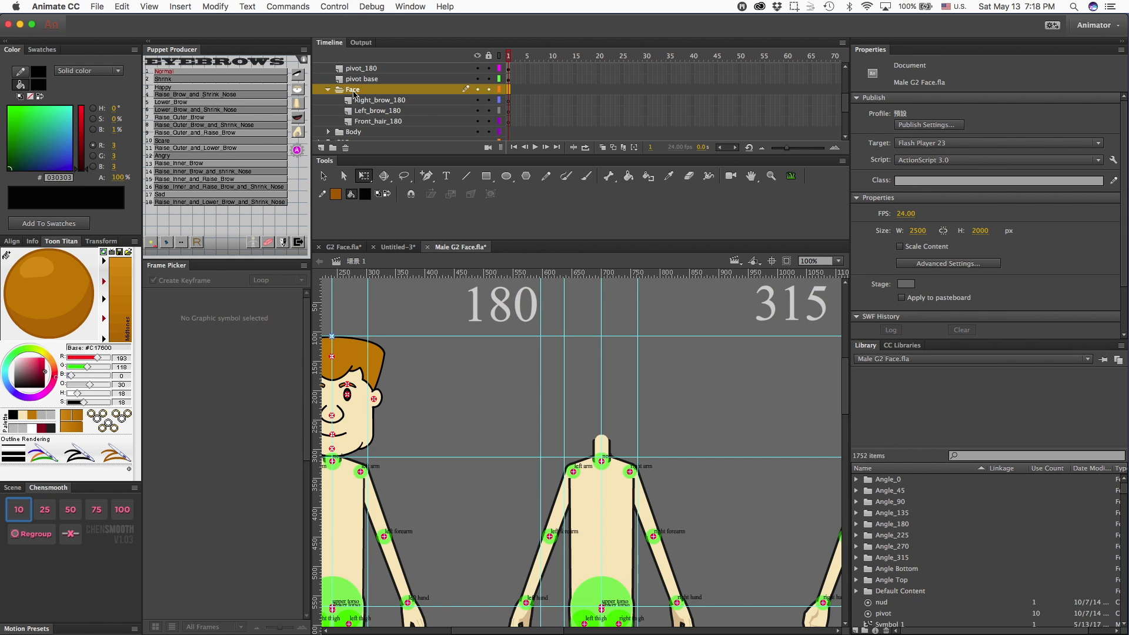
{"action": "left_click", "coordinate": [346, 148]}
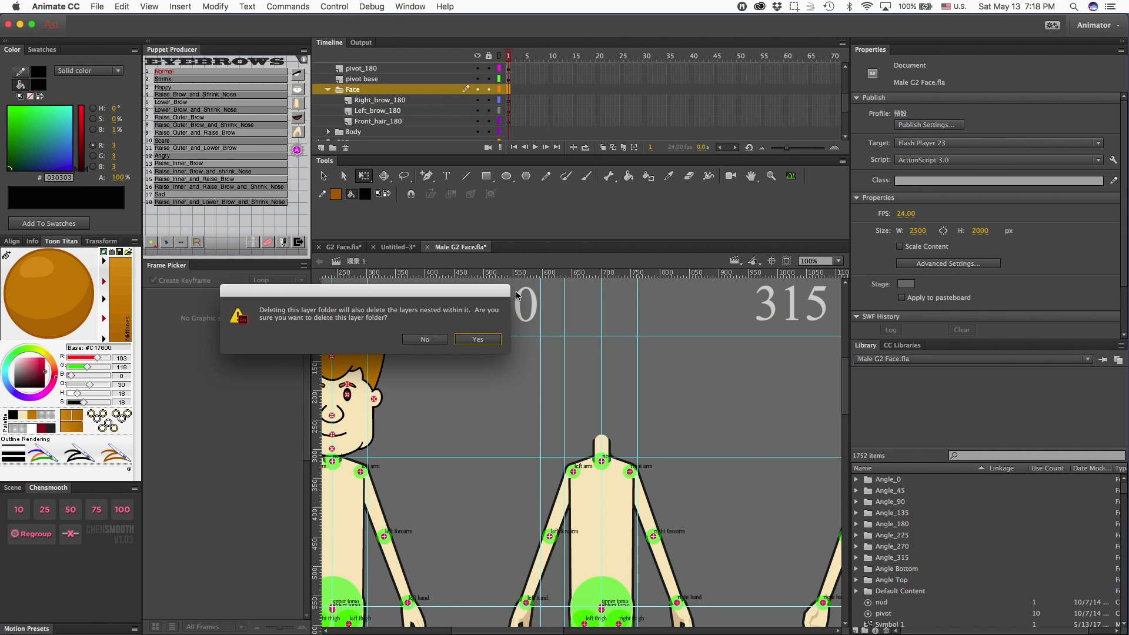
{"action": "left_click", "coordinate": [477, 340]}
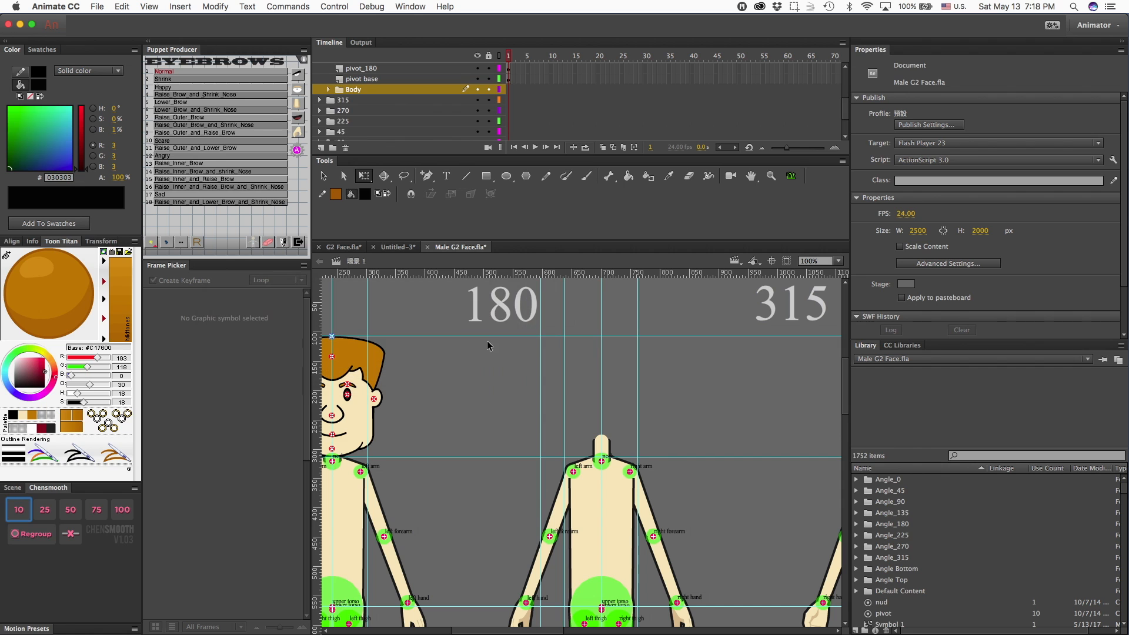
Step: Paste the back-facing head onto the Face_180 layer in the Body folder and place it between the head guides at about X 606, Y 103
{"action": "left_click", "coordinate": [328, 90]}
{"action": "left_click", "coordinate": [374, 112]}
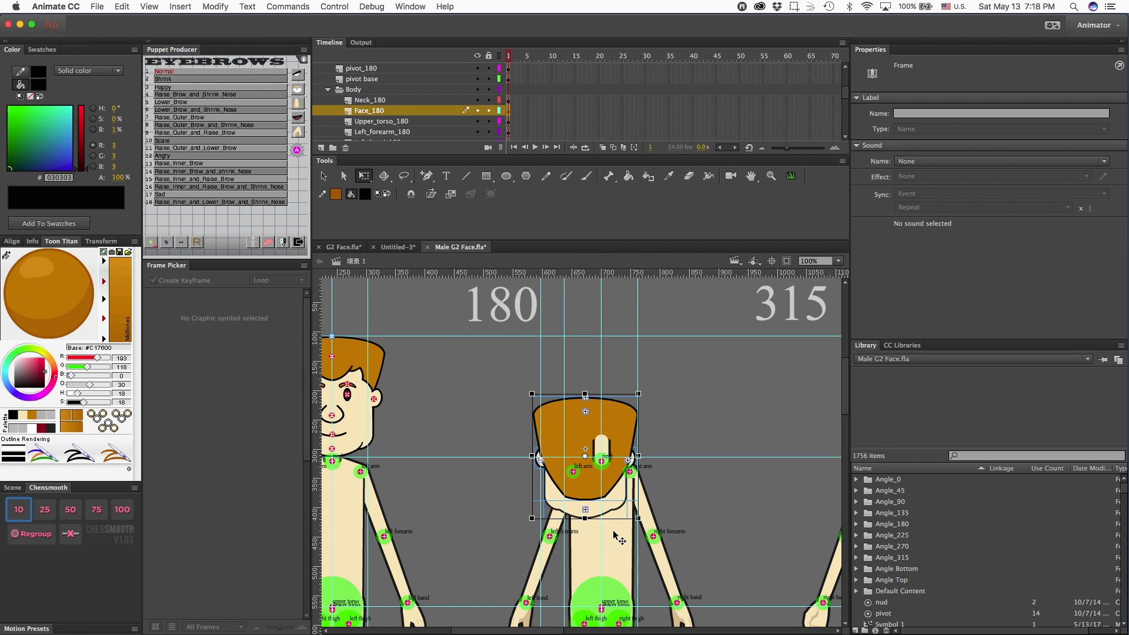
{"action": "left_click_drag", "start_coordinate": [574, 505], "coordinate": [589, 448]}
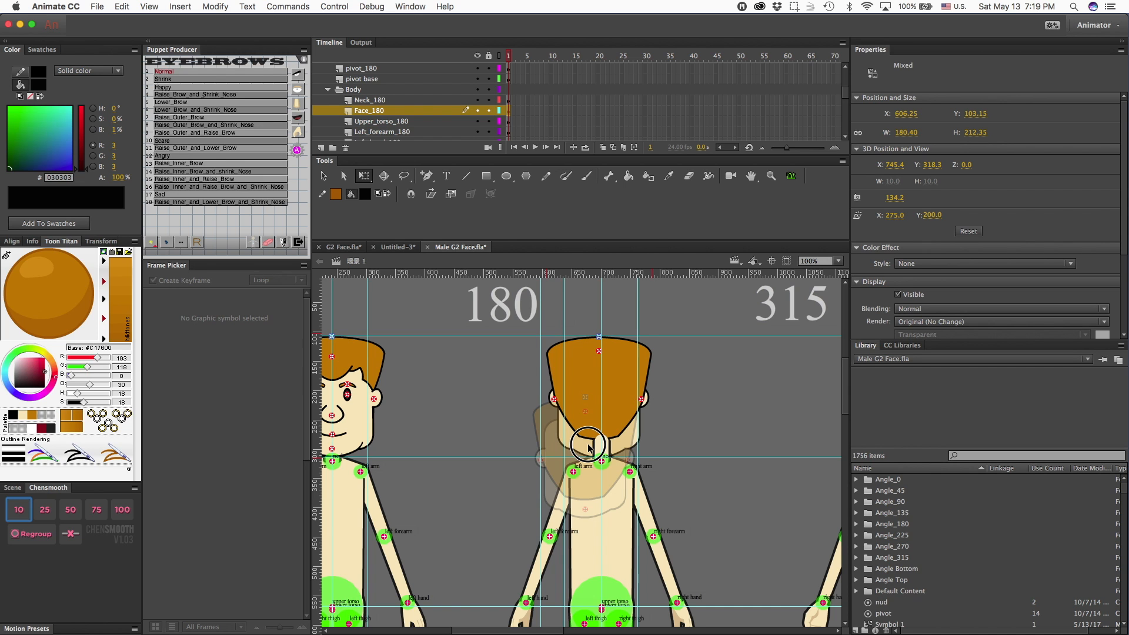
{"action": "left_click_drag", "start_coordinate": [588, 444], "coordinate": [587, 443]}
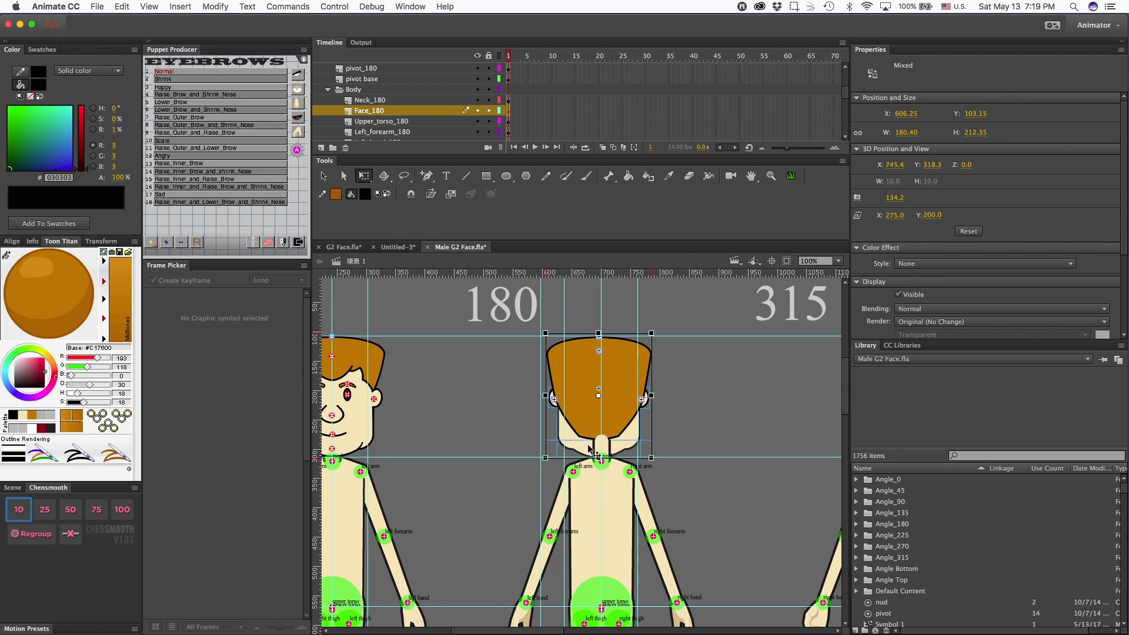
Step: Cut the Back_hair_180 piece from the 180 degree head on the Face_180 layer
{"action": "left_click", "coordinate": [581, 348]}
{"action": "left_click", "coordinate": [626, 362]}
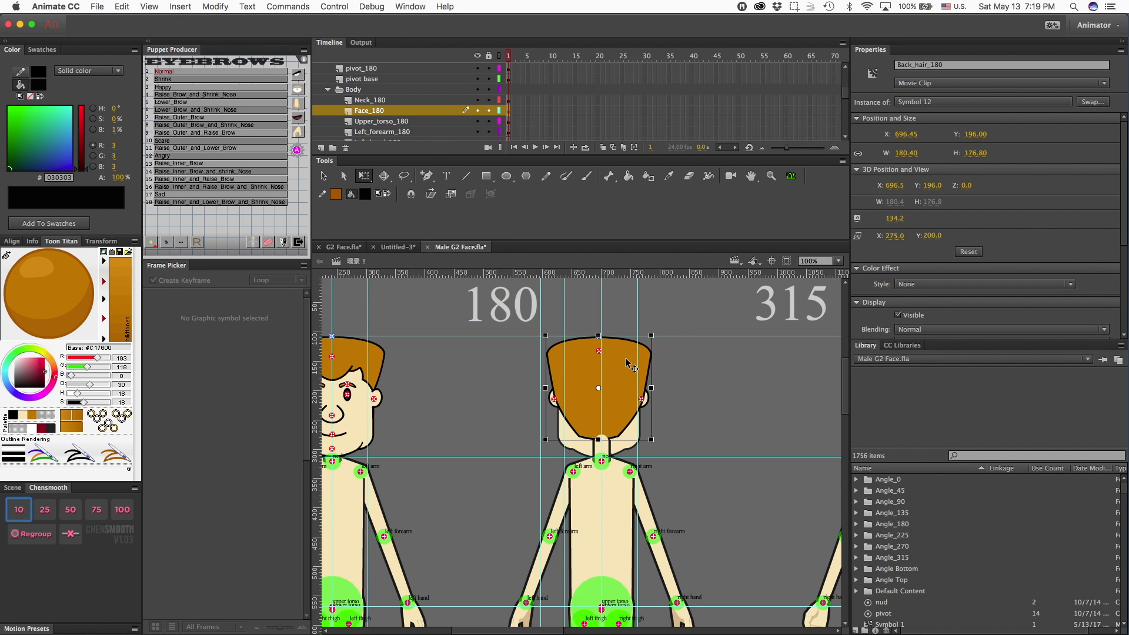
{"action": "key", "text": "Delete"}
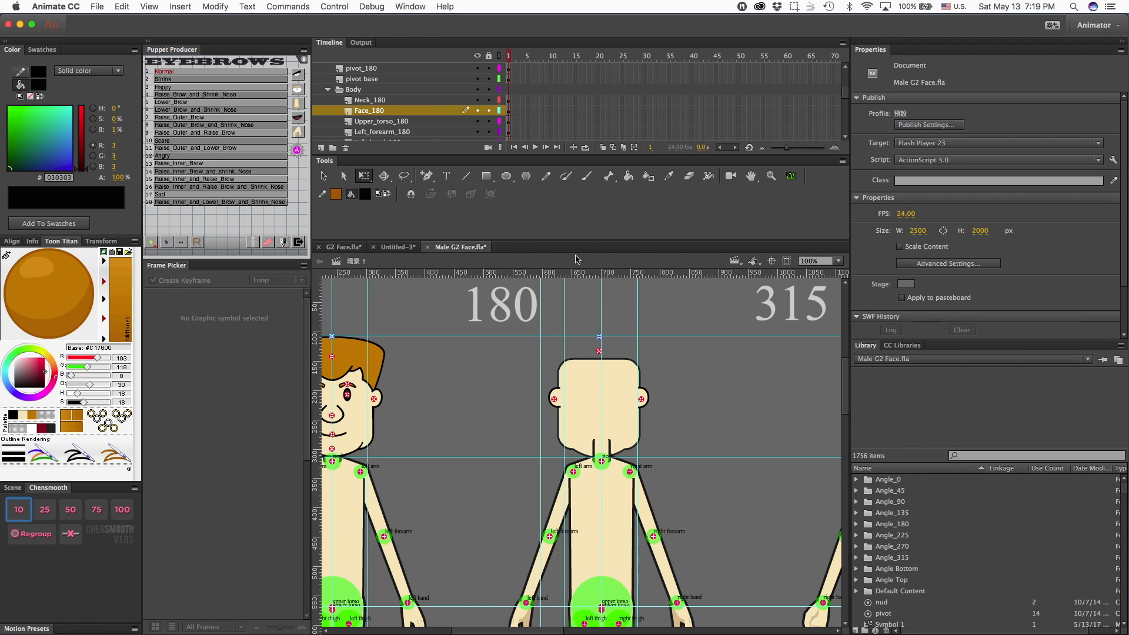
Step: Add a layer named Back_180 above Neck_180 and paste the back hair in place on it
{"action": "left_click", "coordinate": [352, 101]}
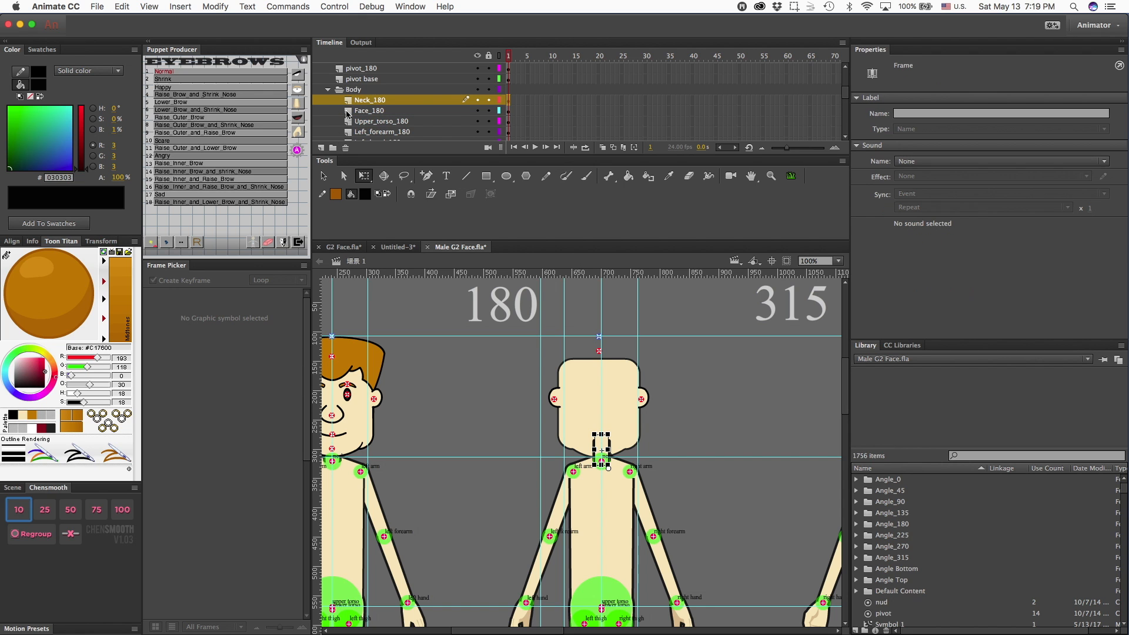
{"action": "left_click", "coordinate": [321, 149]}
{"action": "double_click", "coordinate": [364, 102]}
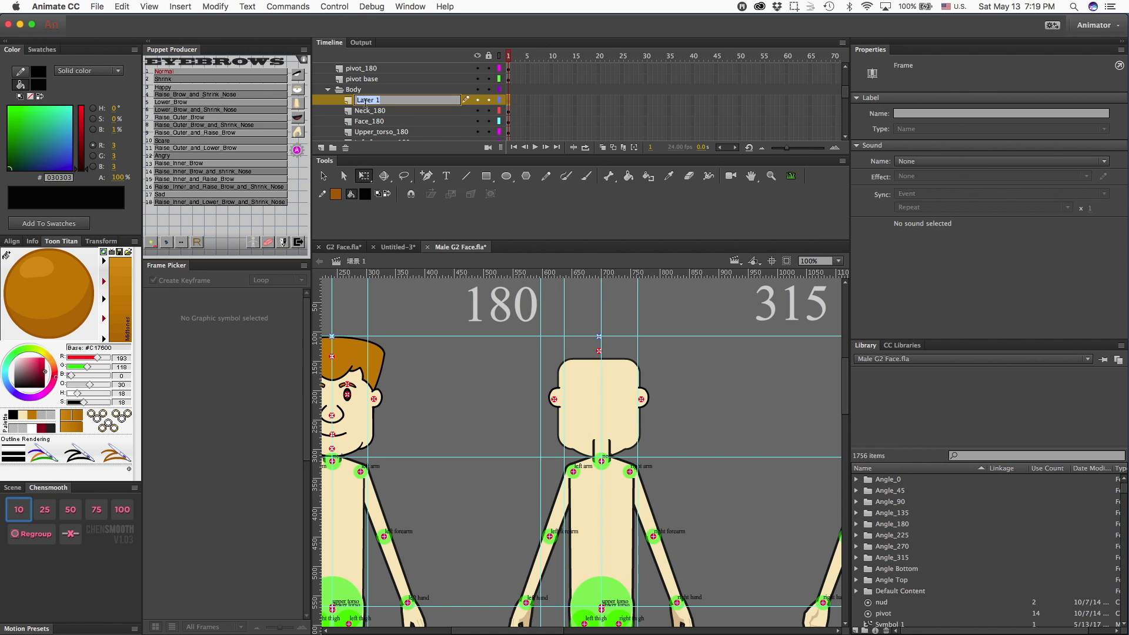
{"action": "type", "text": "Back_180"}
{"action": "key", "text": "Return"}
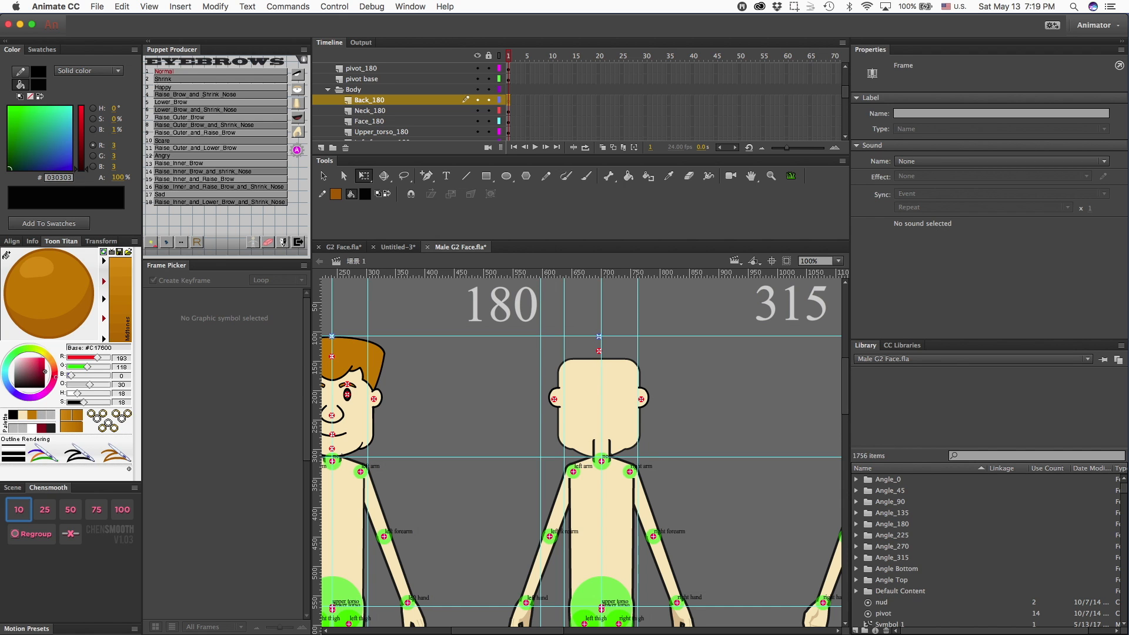
{"action": "key", "text": "super+shift+v"}
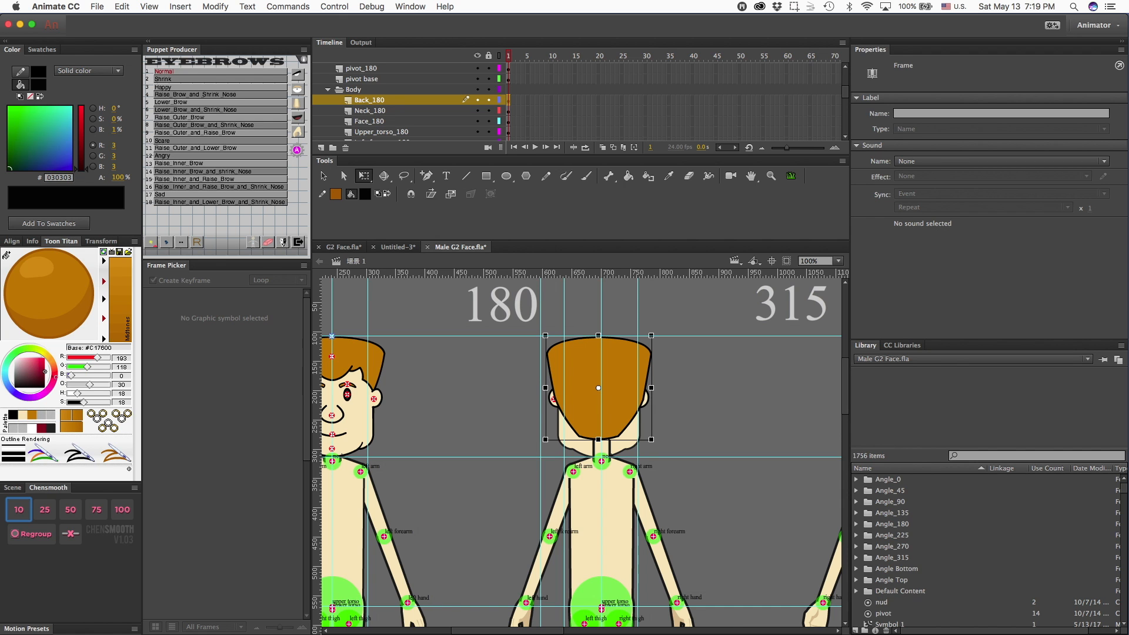
{"action": "left_click", "coordinate": [682, 403]}
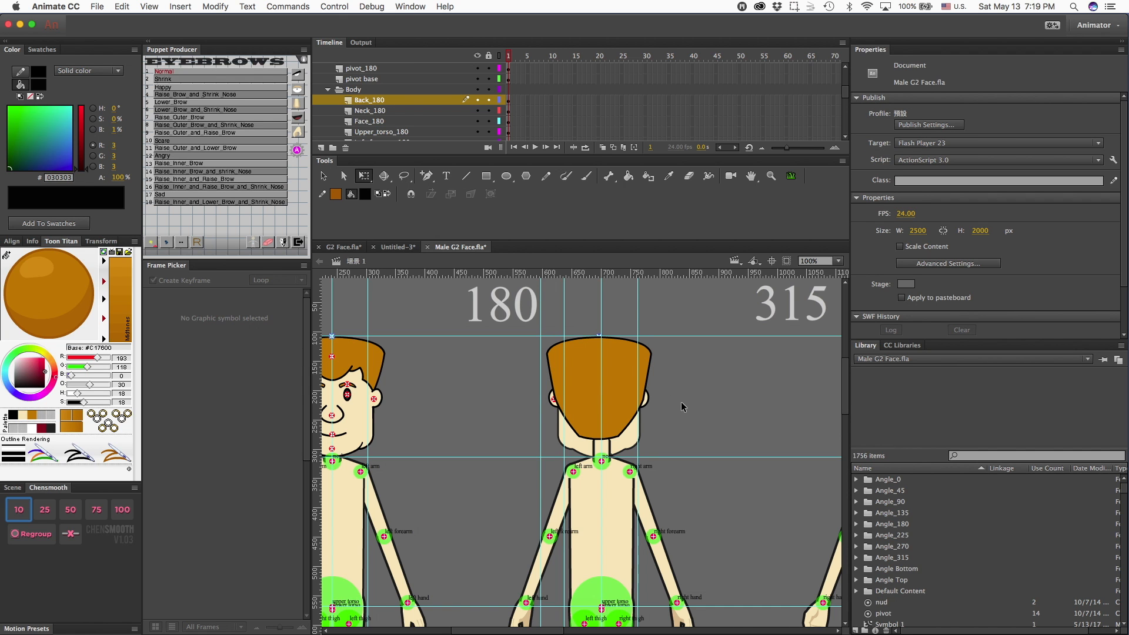
Step: Delete every layer in the 315 degree figure's Face folder except Face_315
{"action": "scroll", "coordinate": [681, 406], "scroll_direction": "right", "scroll_amount": 10}
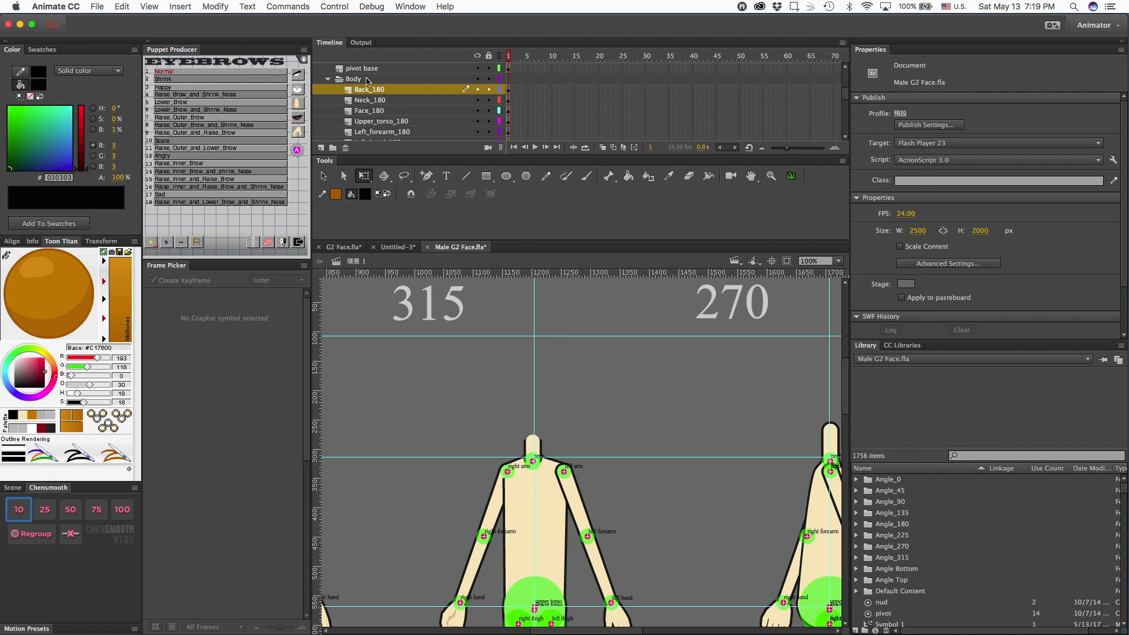
{"action": "scroll", "coordinate": [366, 89], "scroll_direction": "up", "scroll_amount": 5}
{"action": "left_click", "coordinate": [328, 121]}
{"action": "left_click", "coordinate": [345, 148]}
{"action": "left_click", "coordinate": [345, 148]}
{"action": "left_click", "coordinate": [346, 147]}
{"action": "left_click", "coordinate": [374, 121]}
{"action": "left_click", "coordinate": [345, 148]}
Step: Paste the 315 degree head onto the Face_315 layer and place it between the head guides at about X 1087, Y 103
{"action": "left_click", "coordinate": [374, 112]}
{"action": "key", "text": "ctrl+v"}
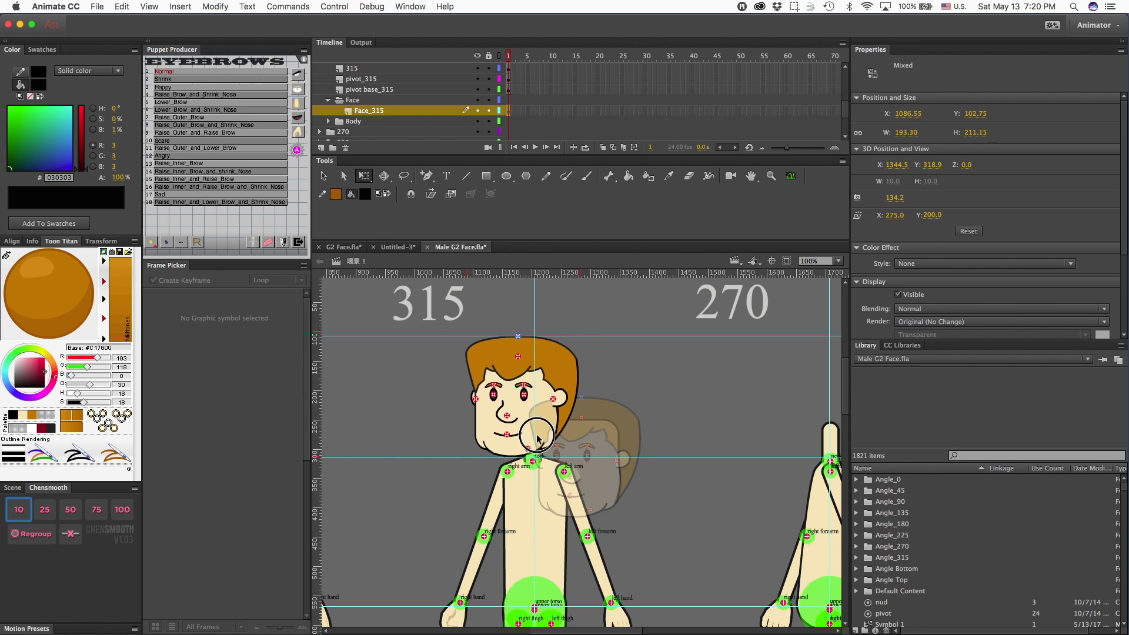
{"action": "left_click_drag", "start_coordinate": [527, 449], "coordinate": [535, 448]}
{"action": "left_click_drag", "start_coordinate": [448, 328], "coordinate": [616, 448]}
{"action": "left_click_drag", "start_coordinate": [522, 399], "coordinate": [535, 449]}
{"action": "left_click_drag", "start_coordinate": [601, 373], "coordinate": [625, 403]}
{"action": "key", "text": "super+z"}
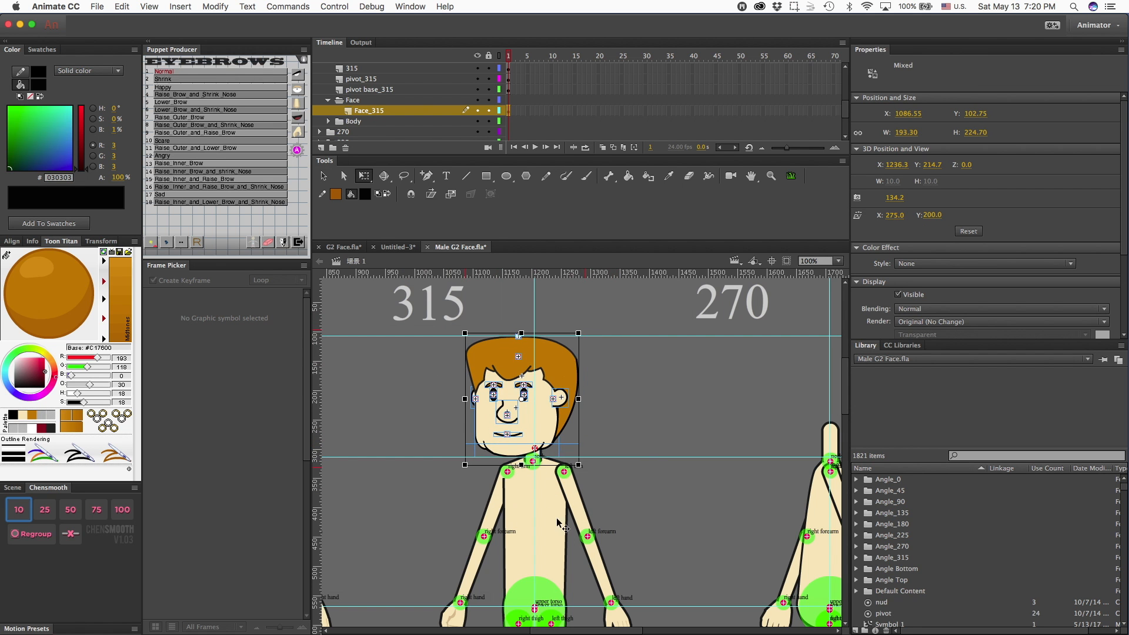
{"action": "left_click", "coordinate": [548, 464], "text": "super"}
{"action": "left_click", "coordinate": [548, 464], "text": "super"}
{"action": "key", "text": "super+minus"}
{"action": "key", "text": "super+minus"}
{"action": "mouse_move", "coordinate": [634, 331]}
{"action": "left_mouse_down"}
{"action": "mouse_move", "coordinate": [731, 411]}
{"action": "mouse_move", "coordinate": [606, 347]}
{"action": "mouse_move", "coordinate": [655, 329]}
{"action": "left_mouse_up"}
{"action": "key", "text": "super+z"}
{"action": "left_click", "coordinate": [638, 401]}
{"action": "left_click", "coordinate": [585, 426]}
{"action": "key", "text": "super+equal"}
{"action": "key", "text": "super+equal"}
{"action": "scroll", "coordinate": [600, 383], "scroll_direction": "up", "scroll_amount": 1}
{"action": "left_click_drag", "start_coordinate": [581, 374], "coordinate": [544, 449]}
{"action": "key", "text": "super+minus"}
{"action": "key", "text": "super+minus"}
{"action": "key", "text": "super+minus"}
{"action": "key", "text": "super+equal"}
{"action": "left_click_drag", "start_coordinate": [756, 454], "coordinate": [495, 532]}
{"action": "left_click_drag", "start_coordinate": [723, 457], "coordinate": [491, 527]}
{"action": "left_click_drag", "start_coordinate": [688, 437], "coordinate": [559, 450]}
{"action": "key", "text": "super+z"}
Step: Add a horizontal guide just above the neck guide, at the level of the face pivots
{"action": "left_click", "coordinate": [501, 517]}
{"action": "left_click_drag", "start_coordinate": [435, 275], "coordinate": [466, 535]}
{"action": "scroll", "coordinate": [470, 535], "scroll_direction": "left", "scroll_amount": 7}
{"action": "key", "text": "super+equal"}
{"action": "key", "text": "super+equal"}
{"action": "left_click_drag", "start_coordinate": [433, 474], "coordinate": [469, 462]}
{"action": "scroll", "coordinate": [446, 481], "scroll_direction": "right", "scroll_amount": 10}
Step: Bring the 270 degree head from G2 Face onto the Face_270 layer and place it at about X 1596, Y 101
{"action": "key", "text": "super+alt+shift+o"}
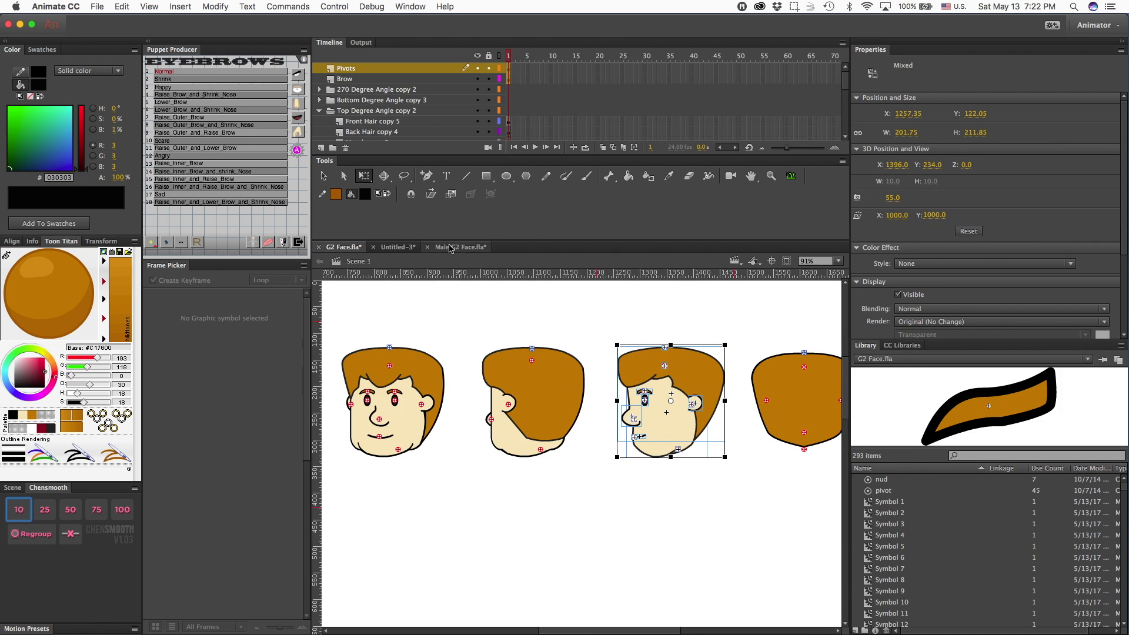
{"action": "left_click", "coordinate": [450, 247]}
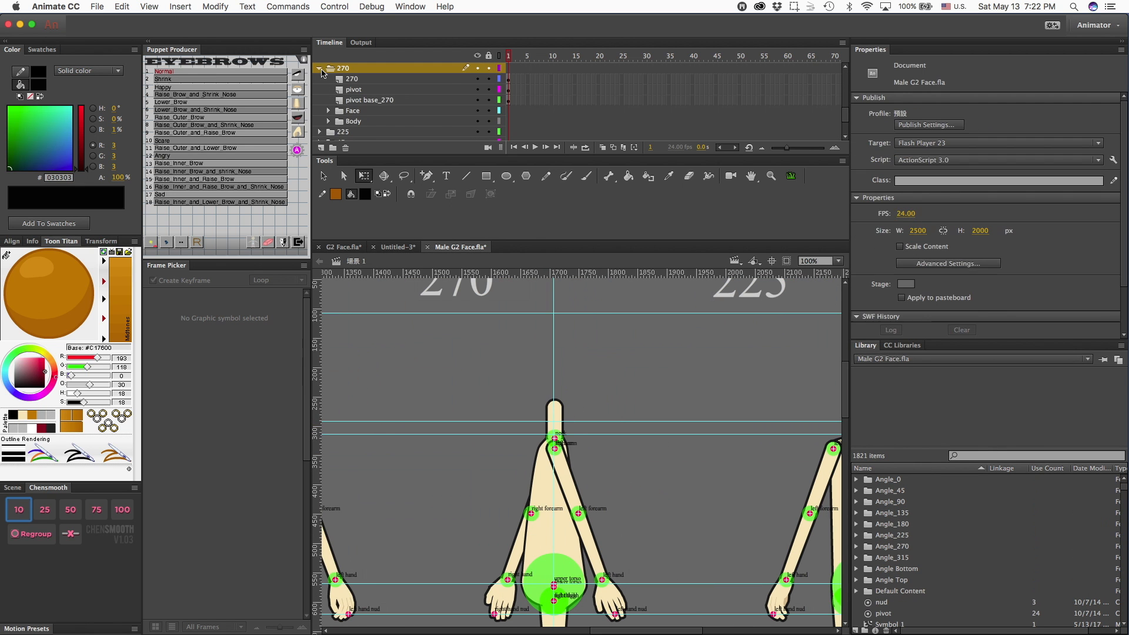
{"action": "left_click_drag", "start_coordinate": [591, 507], "coordinate": [554, 421]}
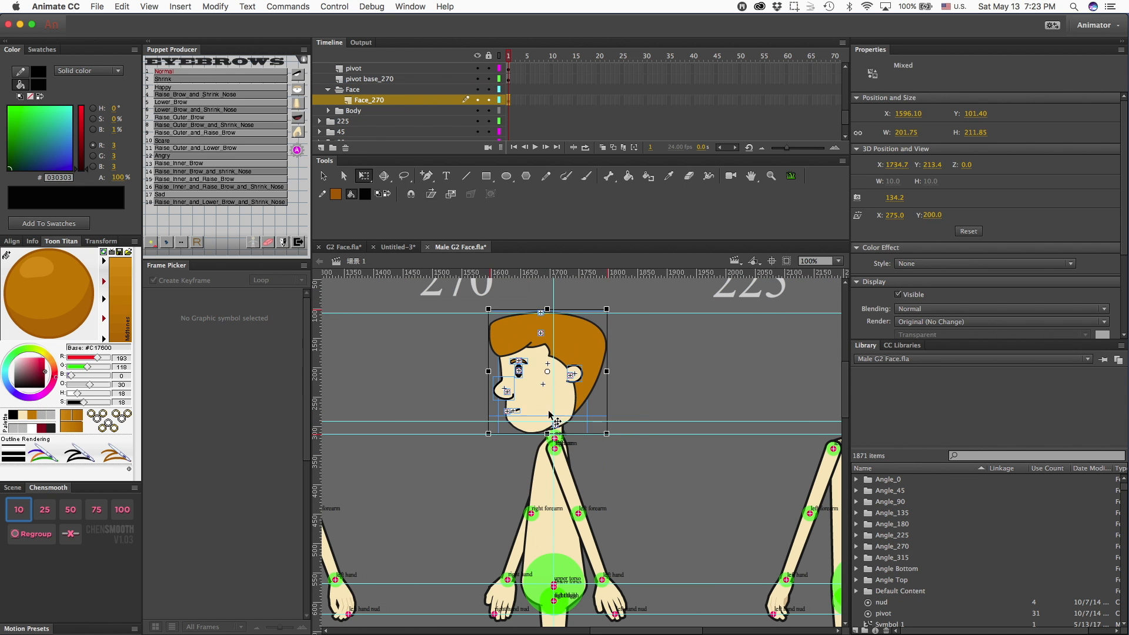
{"action": "left_click", "coordinate": [654, 389]}
{"action": "left_click", "coordinate": [554, 421]}
{"action": "left_click", "coordinate": [655, 388]}
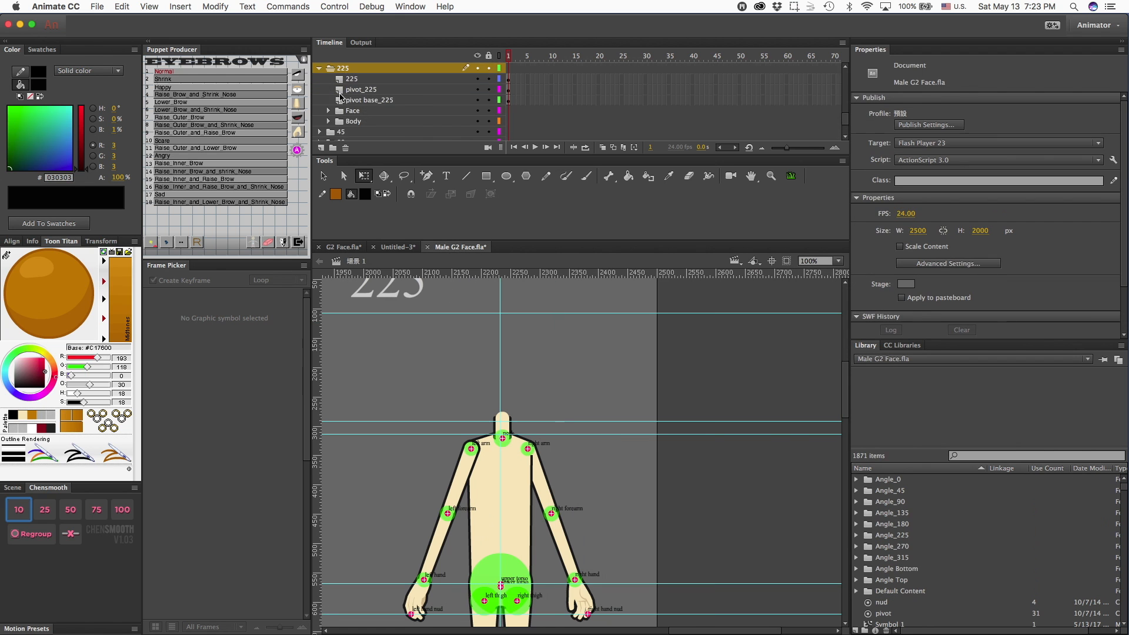
Step: Paste the 225 degree head onto the Face_225 layer in the Body folder and place it at about X 2122, Y 106
{"action": "left_click", "coordinate": [328, 121]}
{"action": "scroll", "coordinate": [353, 106], "scroll_direction": "down", "scroll_amount": 5}
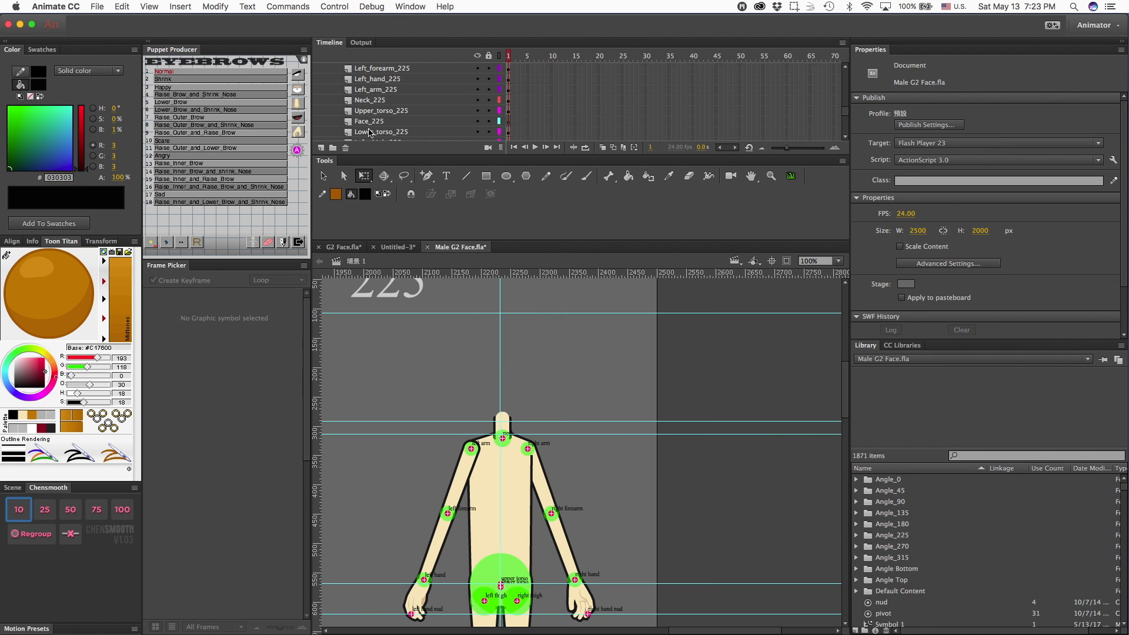
{"action": "left_click", "coordinate": [369, 121]}
{"action": "key", "text": "super+v"}
{"action": "left_click_drag", "start_coordinate": [575, 494], "coordinate": [482, 407]}
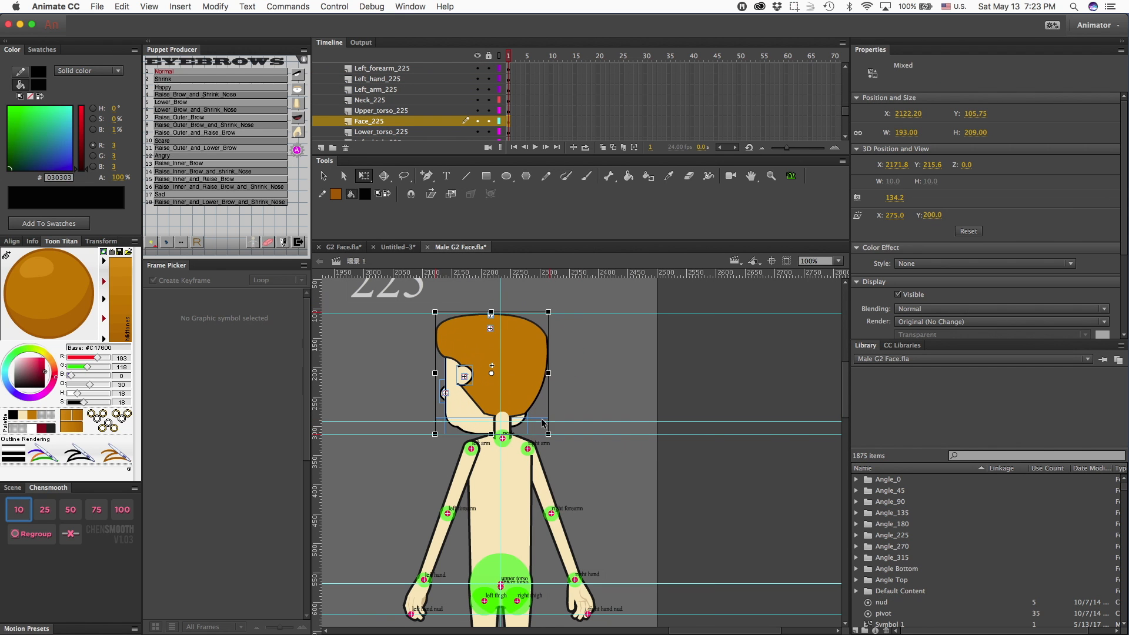
Step: Move the 225 degree head's back hair in place onto a new layer named Back Hair above Neck_225
{"action": "left_click", "coordinate": [522, 352]}
{"action": "key", "text": "super+x"}
{"action": "left_click", "coordinate": [364, 101]}
{"action": "key", "text": "super+alt+n"}
{"action": "double_click", "coordinate": [364, 101]}
{"action": "type", "text": "Back Hair"}
{"action": "key", "text": "Return"}
{"action": "key", "text": "super+shift+v"}
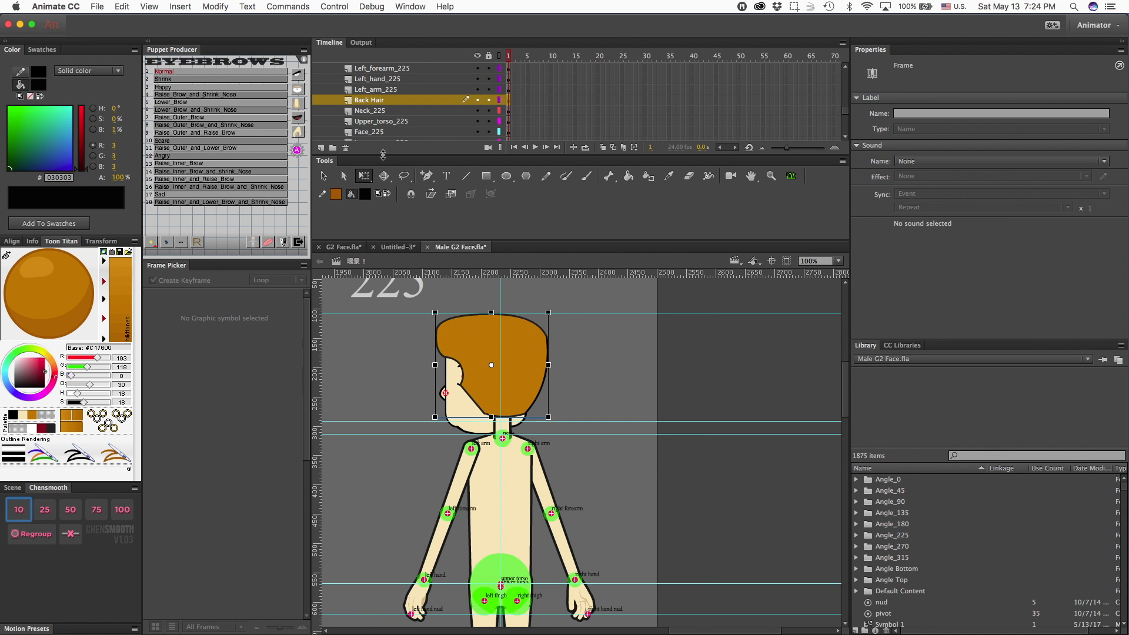
Step: Show all layers as outlines and move face_225_pivot onto the guide intersection at about X 2233, Y 292
{"action": "scroll", "coordinate": [381, 133], "scroll_direction": "down", "scroll_amount": 5}
{"action": "scroll", "coordinate": [381, 132], "scroll_direction": "up", "scroll_amount": 2}
{"action": "key", "text": "super+shift+a"}
{"action": "scroll", "coordinate": [532, 396], "scroll_direction": "right", "scroll_amount": 5}
{"action": "scroll", "coordinate": [517, 389], "scroll_direction": "left", "scroll_amount": 4}
{"action": "scroll", "coordinate": [518, 389], "scroll_direction": "up", "scroll_amount": 2}
{"action": "left_click", "coordinate": [499, 56]}
{"action": "left_click_drag", "start_coordinate": [556, 529], "coordinate": [453, 419]}
{"action": "scroll", "coordinate": [453, 433], "scroll_direction": "left", "scroll_amount": 3}
{"action": "scroll", "coordinate": [453, 433], "scroll_direction": "up", "scroll_amount": 1}
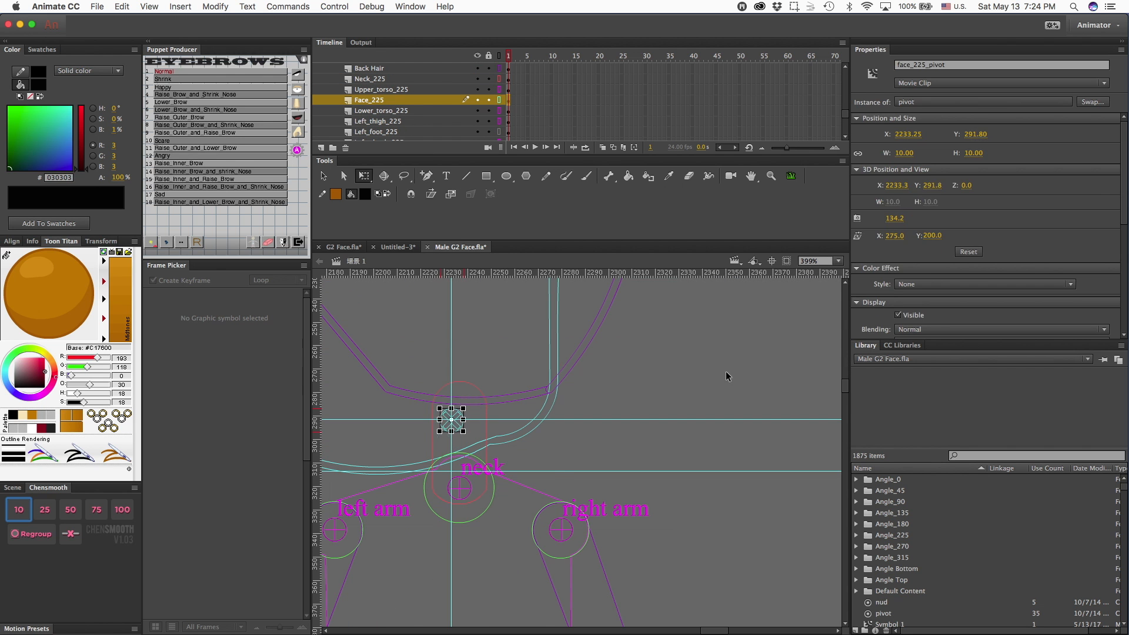
Step: Deselect the face pivot and return all layers to the normal filled display
{"action": "left_click", "coordinate": [726, 375]}
{"action": "key", "text": "super+minus"}
{"action": "key", "text": "super+minus"}
{"action": "key", "text": "super+minus"}
{"action": "left_click", "coordinate": [499, 56]}
Step: Review the finished heads without guides, along with the Top and Bottom views and the 45, 90 and 135 degree bodies
{"action": "scroll", "coordinate": [560, 344], "scroll_direction": "left", "scroll_amount": 10}
{"action": "scroll", "coordinate": [561, 344], "scroll_direction": "down", "scroll_amount": 5}
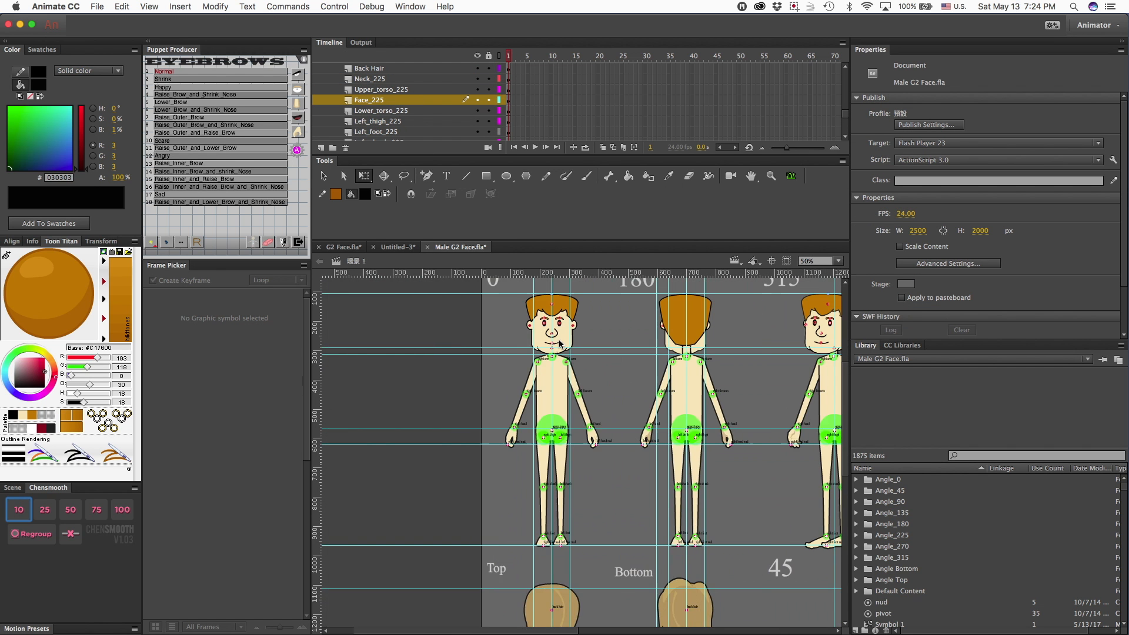
{"action": "key", "text": "super+semicolon"}
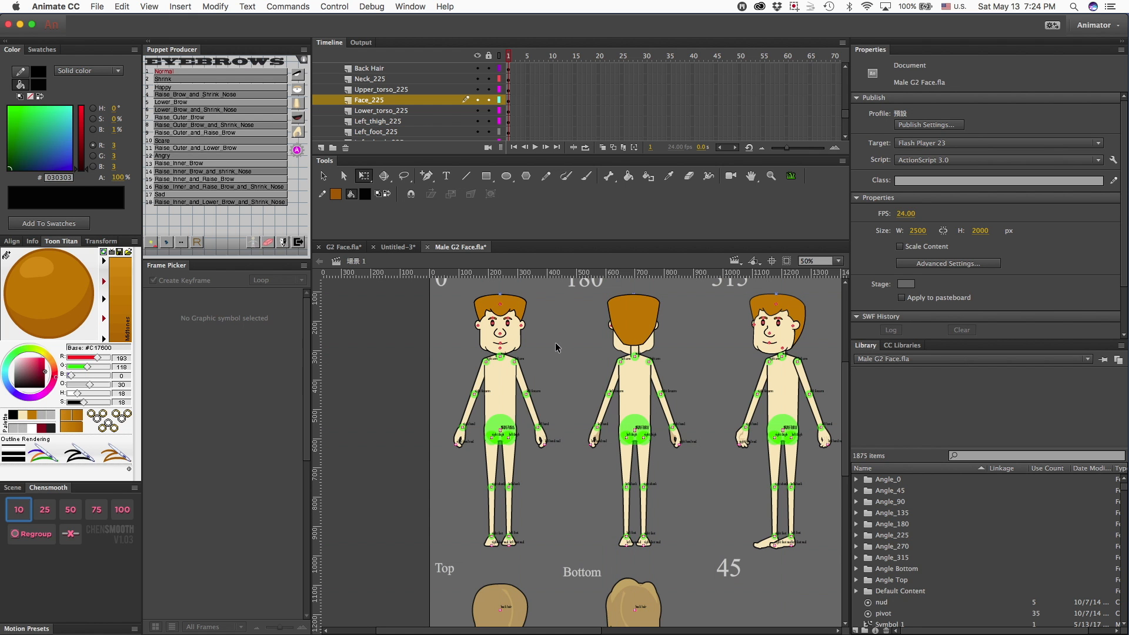
{"action": "scroll", "coordinate": [510, 398], "scroll_direction": "right", "scroll_amount": 10}
{"action": "scroll", "coordinate": [509, 398], "scroll_direction": "down", "scroll_amount": 7}
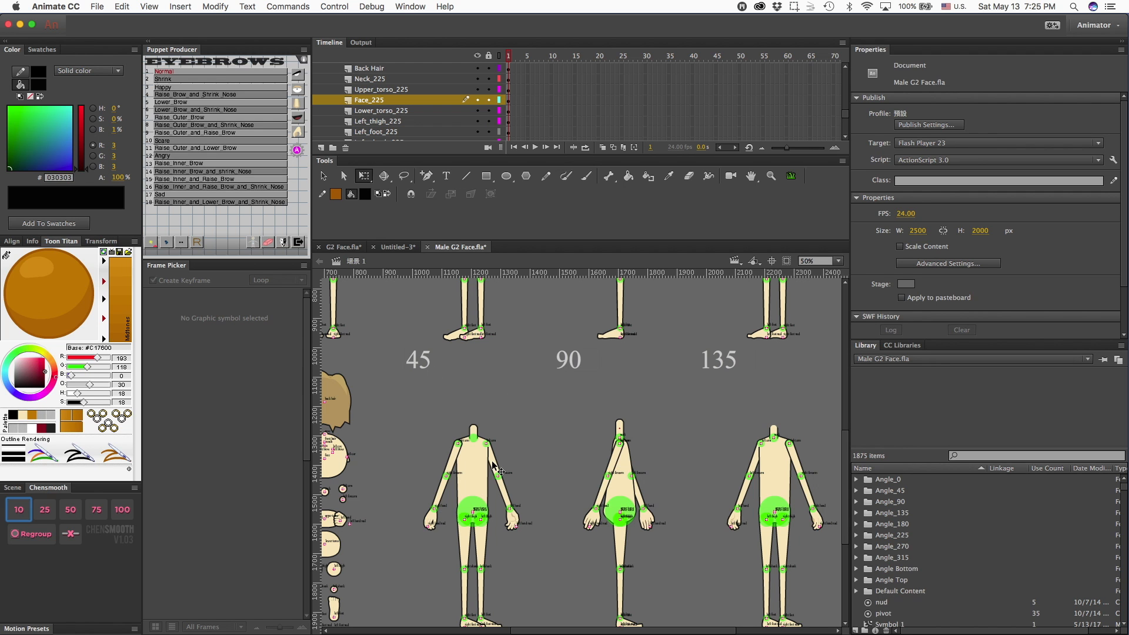
{"action": "scroll", "coordinate": [681, 501], "scroll_direction": "down", "scroll_amount": 3}
{"action": "scroll", "coordinate": [680, 500], "scroll_direction": "right", "scroll_amount": 2}
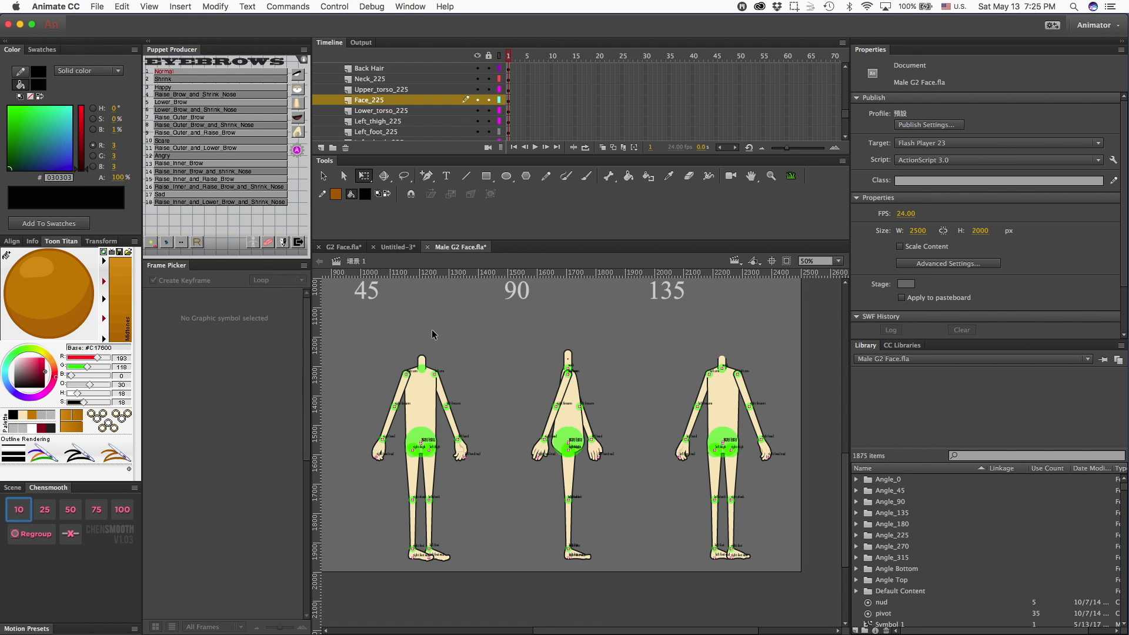
{"action": "scroll", "coordinate": [432, 334], "scroll_direction": "left", "scroll_amount": 10}
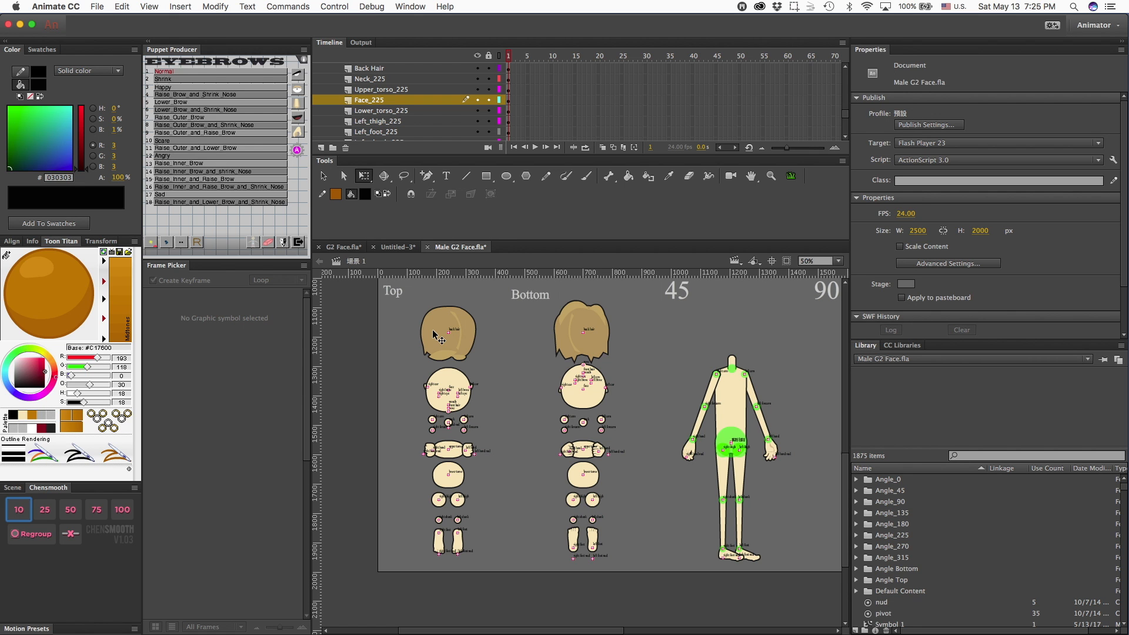
{"action": "scroll", "coordinate": [433, 334], "scroll_direction": "right", "scroll_amount": 7}
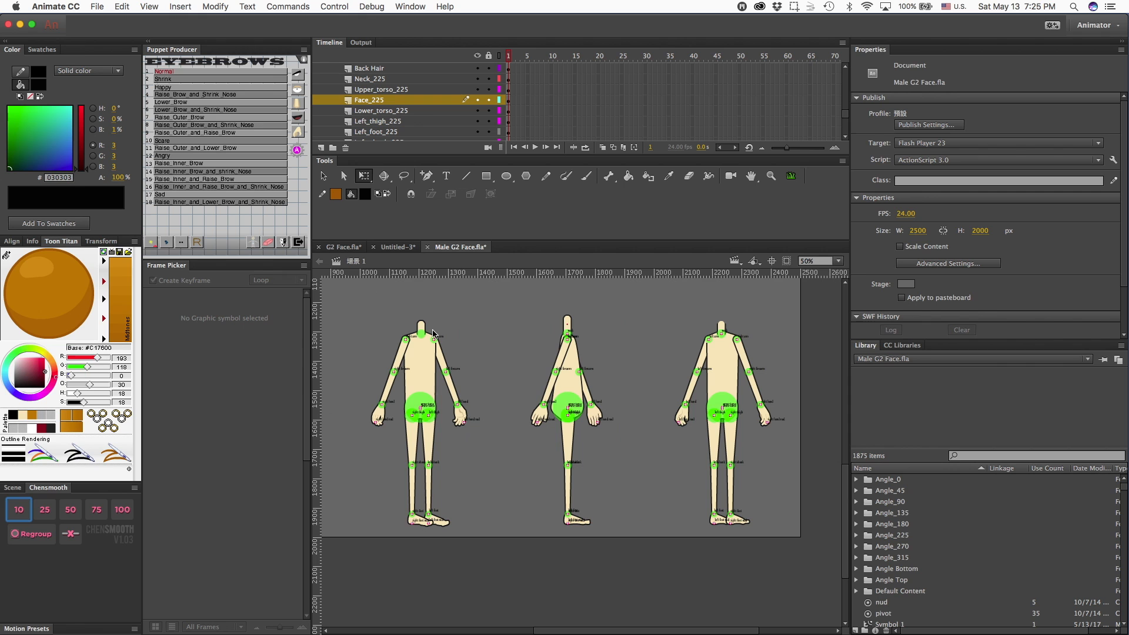
{"action": "key", "text": "super+minus"}
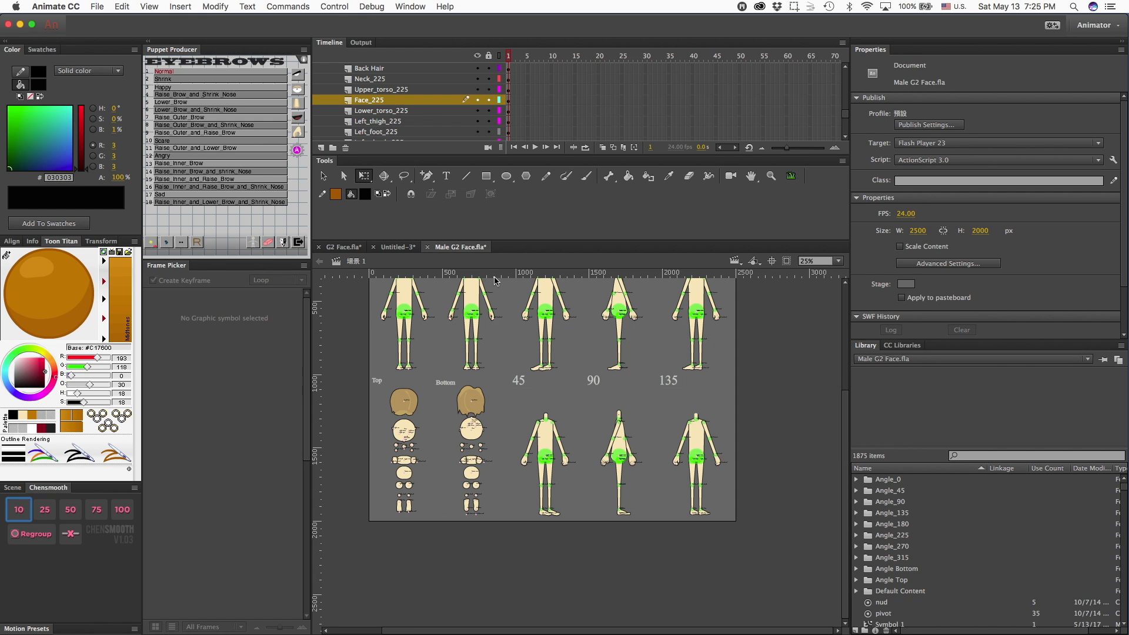
Step: Show the guides and move the 45, 90 and 135 degree bodies with their labels beside the 225 figure, at about X 2423, Y -8
{"action": "key", "text": "super+semicolon"}
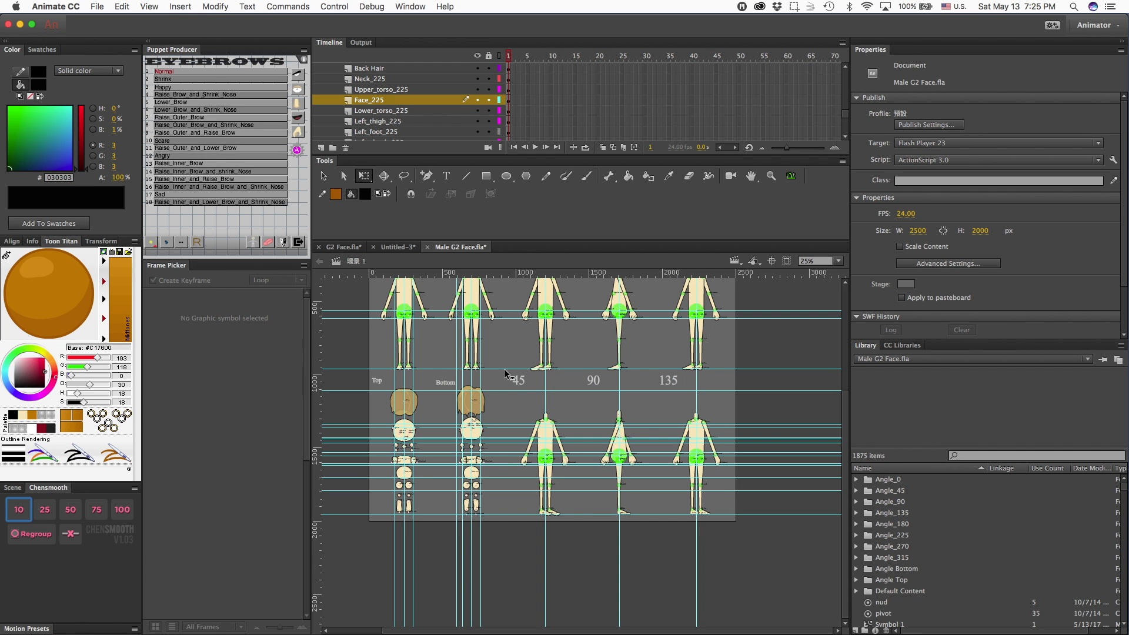
{"action": "left_click_drag", "start_coordinate": [737, 377], "coordinate": [501, 551]}
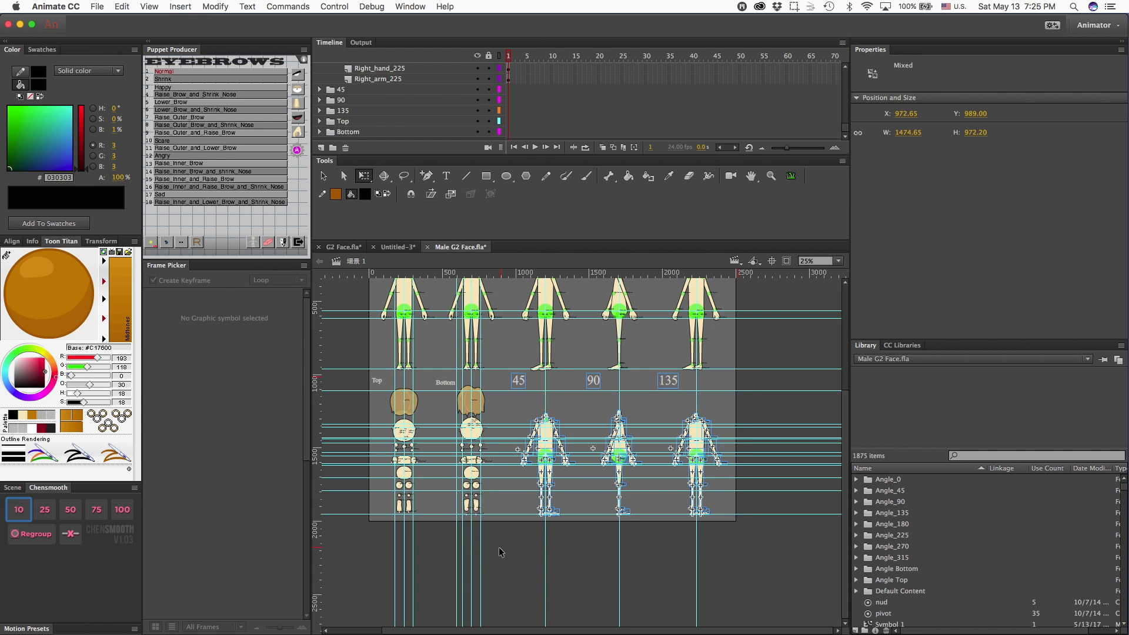
{"action": "scroll", "coordinate": [635, 479], "scroll_direction": "up", "scroll_amount": 5}
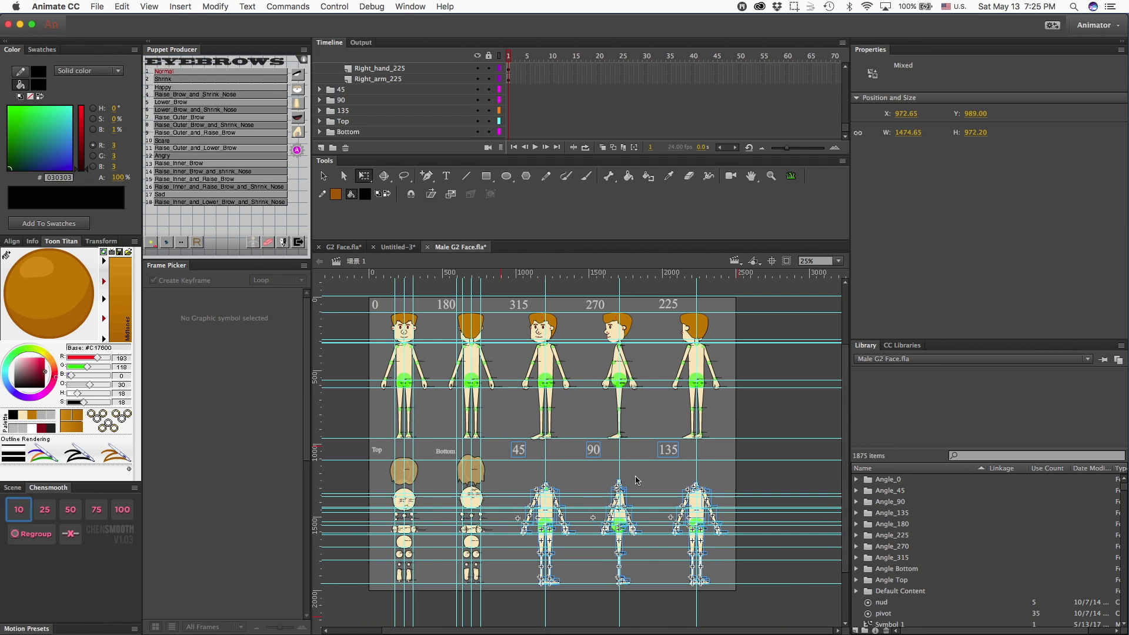
{"action": "scroll", "coordinate": [636, 479], "scroll_direction": "up", "scroll_amount": 3}
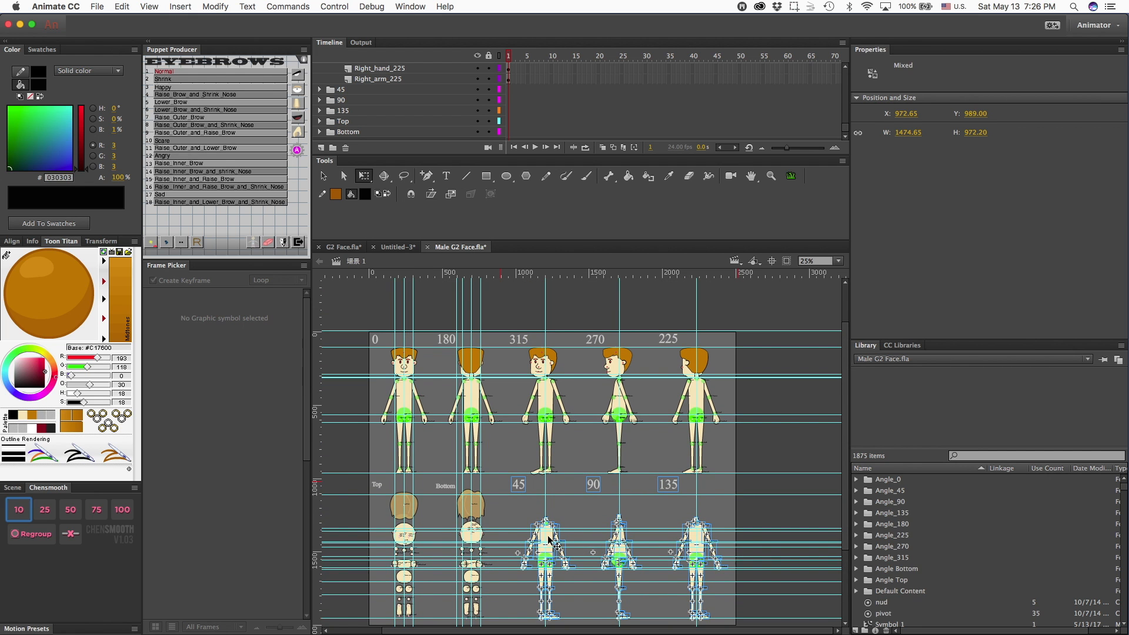
{"action": "left_click_drag", "start_coordinate": [549, 540], "coordinate": [762, 391]}
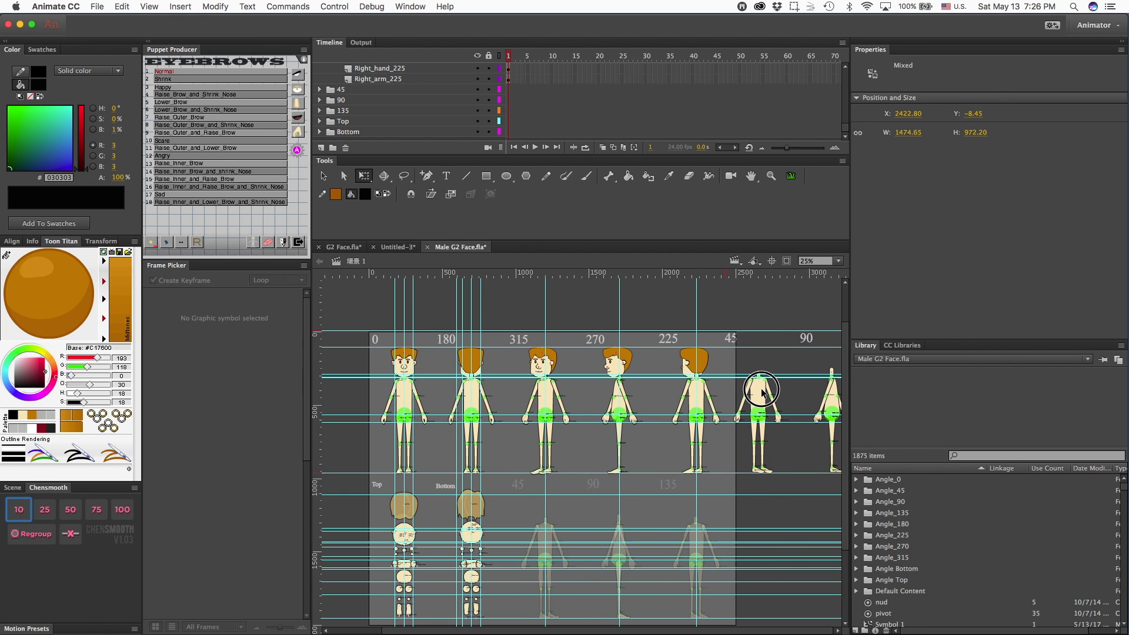
{"action": "left_click_drag", "start_coordinate": [762, 393], "coordinate": [762, 392]}
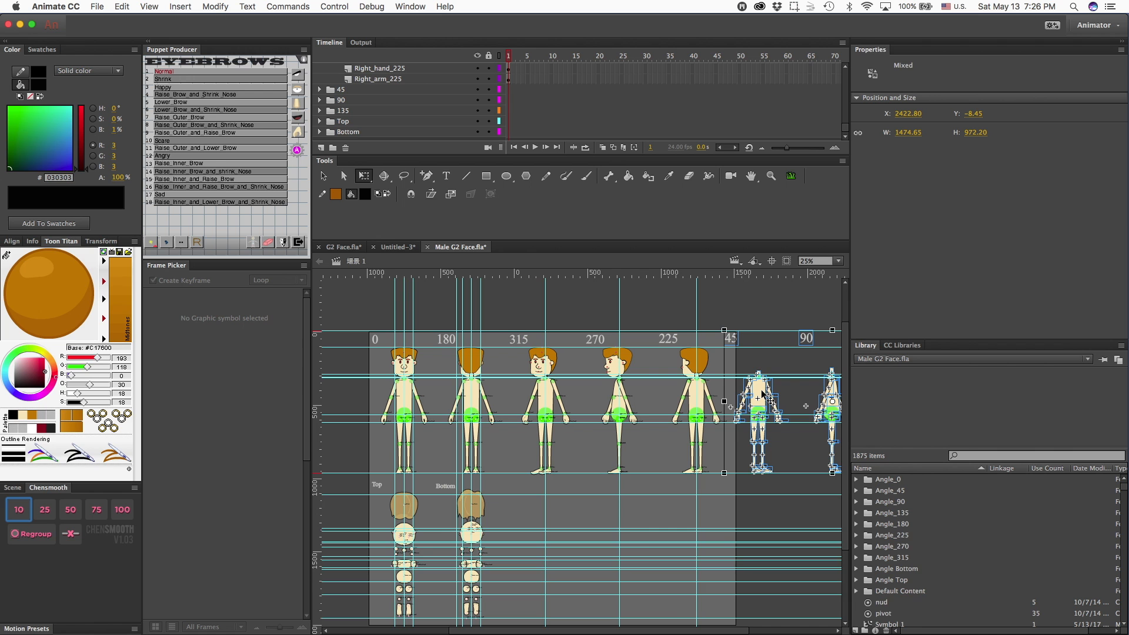
{"action": "scroll", "coordinate": [762, 392], "scroll_direction": "right", "scroll_amount": 5}
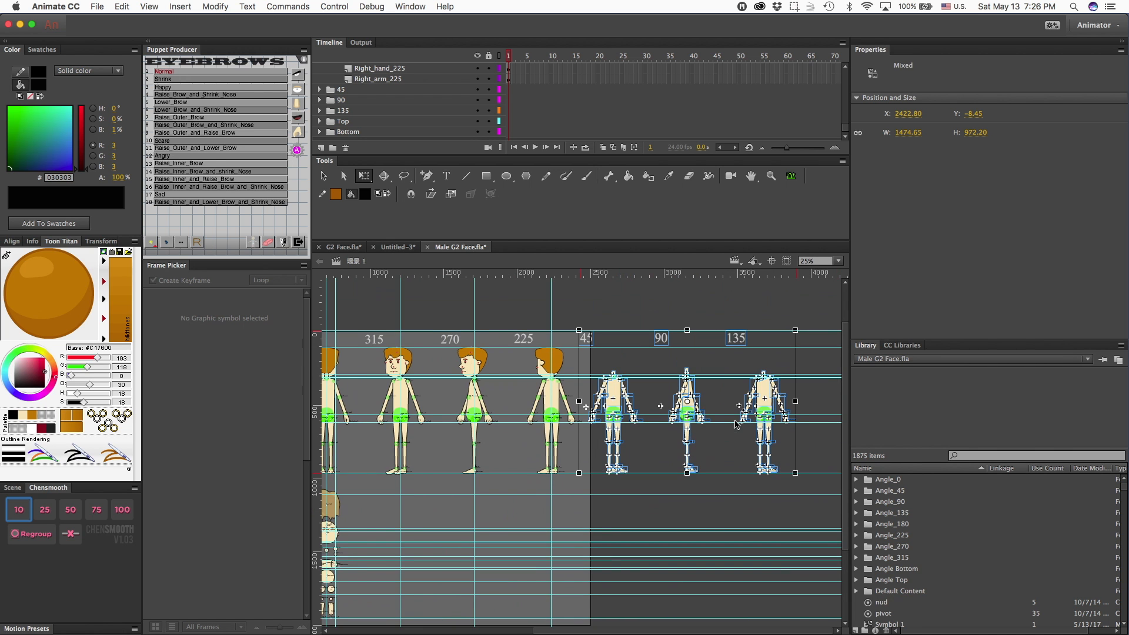
Step: Nudge the 45, 90 and 135 degree figures down to Y 1.55 to line up with the body guides, and deselect them
{"action": "key", "text": "super+equal"}
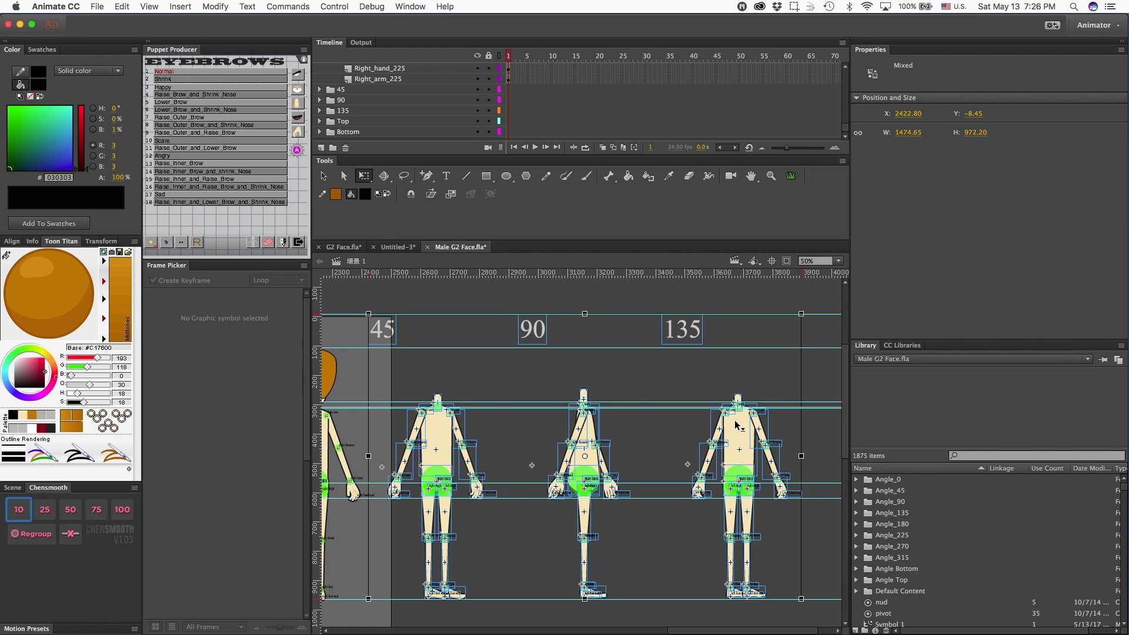
{"action": "scroll", "coordinate": [567, 488], "scroll_direction": "down", "scroll_amount": 4}
{"action": "scroll", "coordinate": [566, 488], "scroll_direction": "left", "scroll_amount": 2}
{"action": "key", "text": "Down"}
{"action": "key", "text": "Down"}
{"action": "key", "text": "Down"}
{"action": "key", "text": "Down"}
{"action": "key", "text": "Down"}
{"action": "key", "text": "Down"}
{"action": "key", "text": "Down"}
{"action": "key", "text": "Down"}
{"action": "key", "text": "Down"}
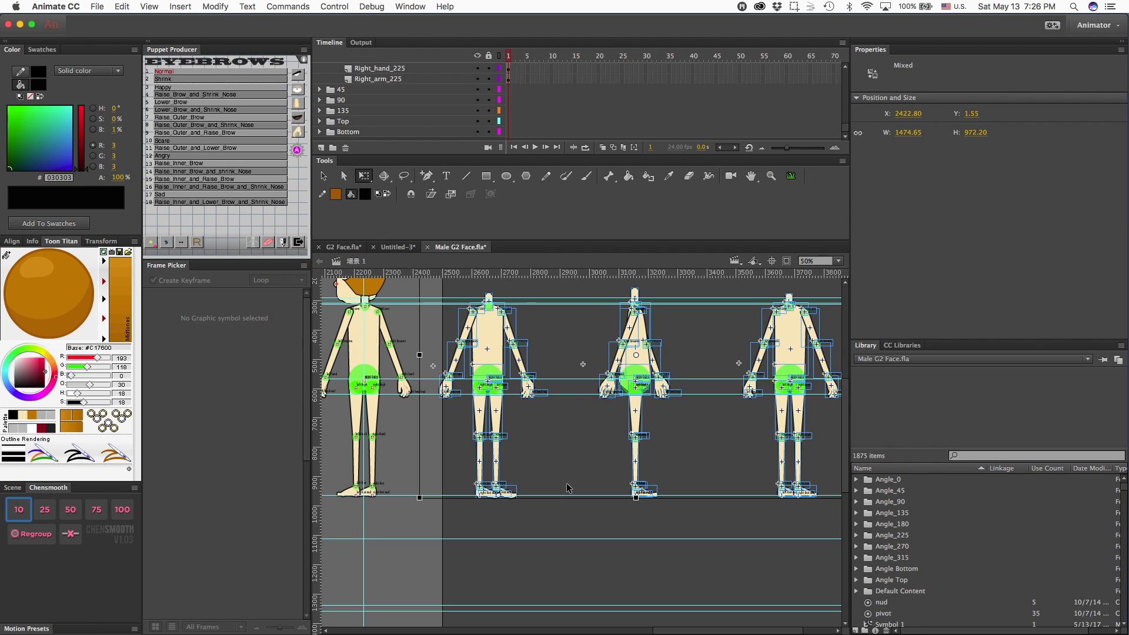
{"action": "left_click", "coordinate": [498, 503]}
Step: Check the moved bodies' feet and necks against the guides and compare them with the finished figures in the row
{"action": "scroll", "coordinate": [498, 504], "scroll_direction": "left", "scroll_amount": 10}
{"action": "scroll", "coordinate": [499, 503], "scroll_direction": "right", "scroll_amount": 9}
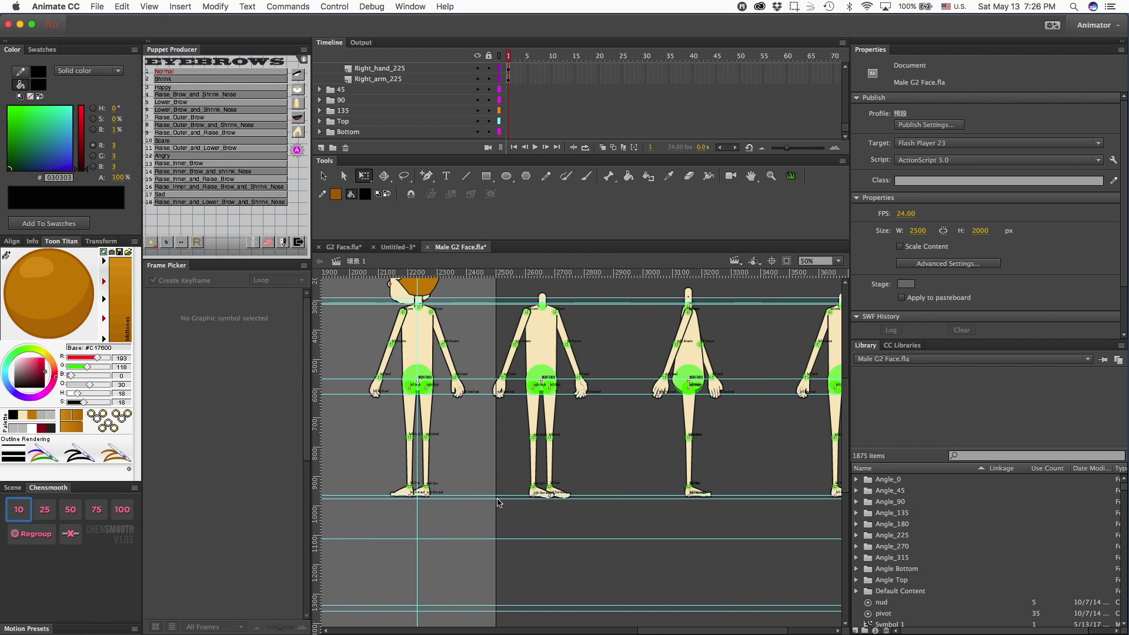
{"action": "scroll", "coordinate": [498, 503], "scroll_direction": "right", "scroll_amount": 3}
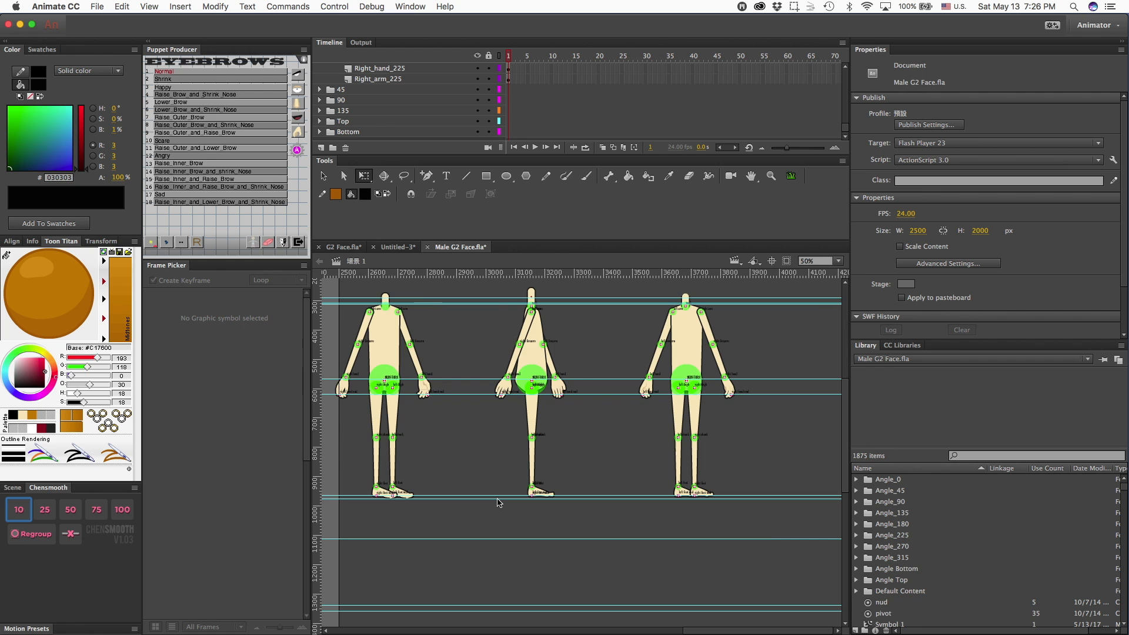
{"action": "key", "text": "super+equal"}
{"action": "key", "text": "super+equal"}
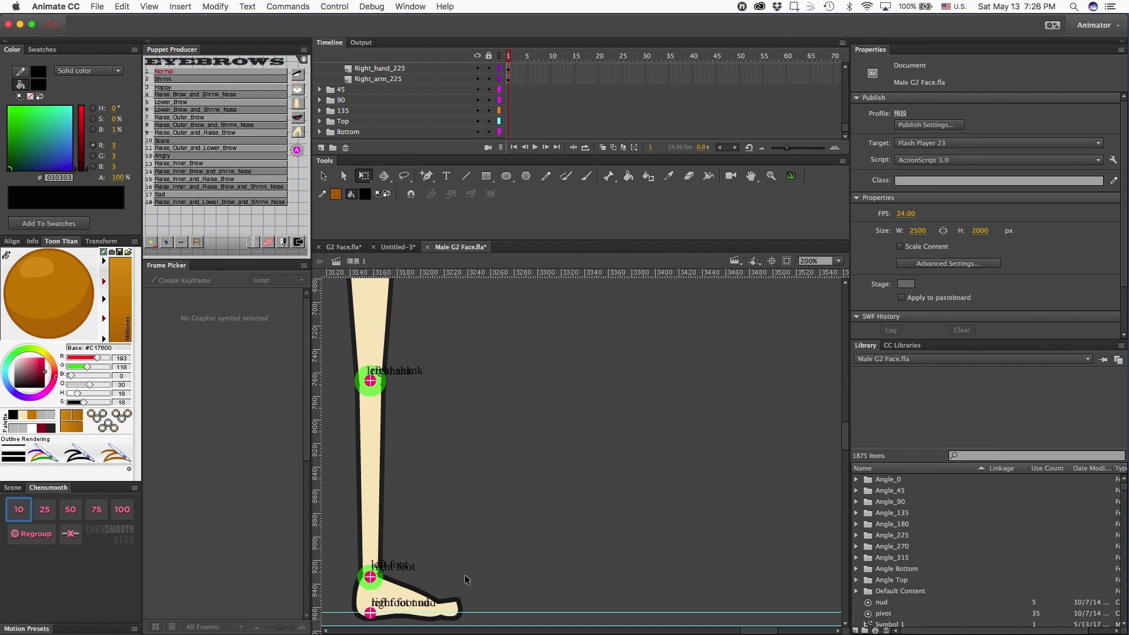
{"action": "scroll", "coordinate": [465, 574], "scroll_direction": "up", "scroll_amount": 10}
{"action": "key", "text": "super+minus"}
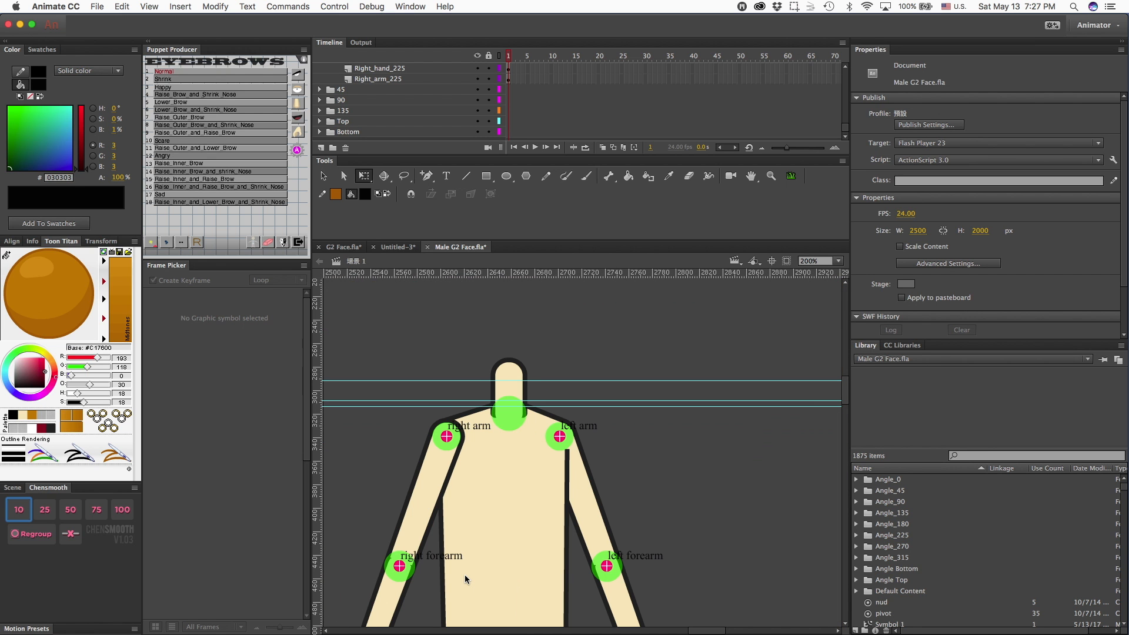
{"action": "key", "text": "super+minus"}
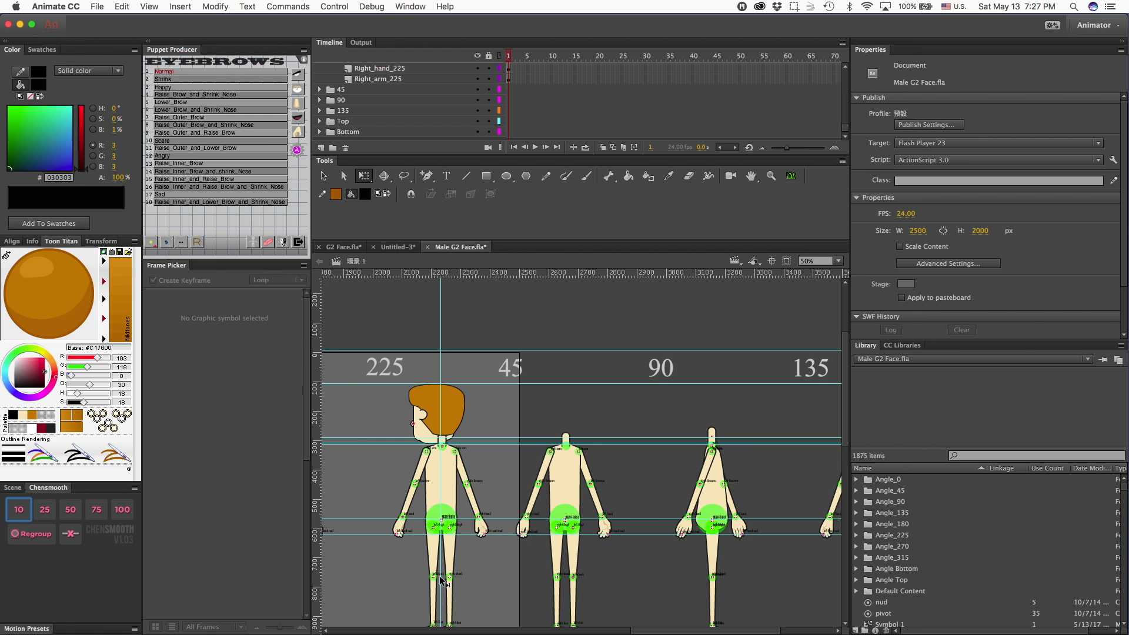
{"action": "scroll", "coordinate": [435, 521], "scroll_direction": "left", "scroll_amount": 15}
{"action": "scroll", "coordinate": [435, 521], "scroll_direction": "right", "scroll_amount": 15}
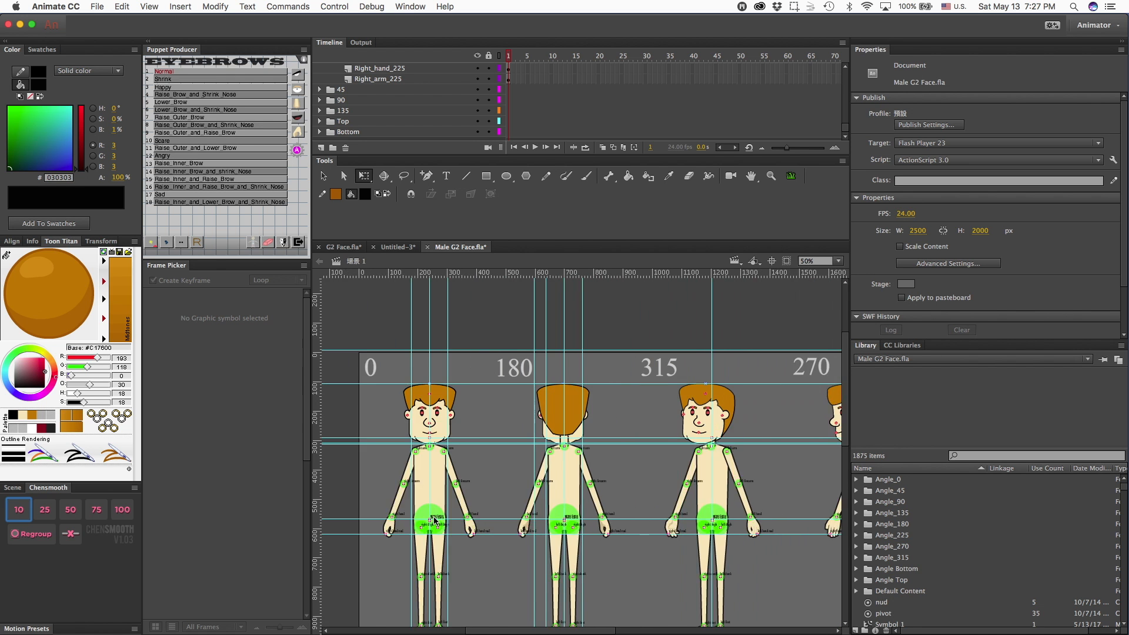
{"action": "scroll", "coordinate": [380, 519], "scroll_direction": "right", "scroll_amount": 15}
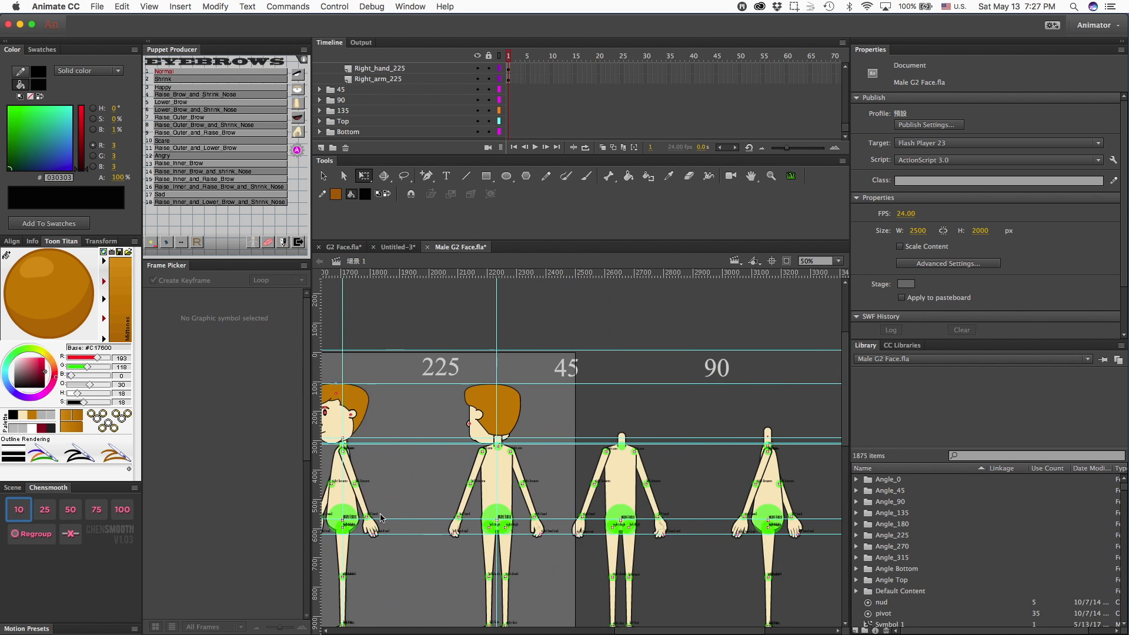
{"action": "scroll", "coordinate": [380, 519], "scroll_direction": "left", "scroll_amount": 7}
{"action": "scroll", "coordinate": [347, 493], "scroll_direction": "left", "scroll_amount": 3}
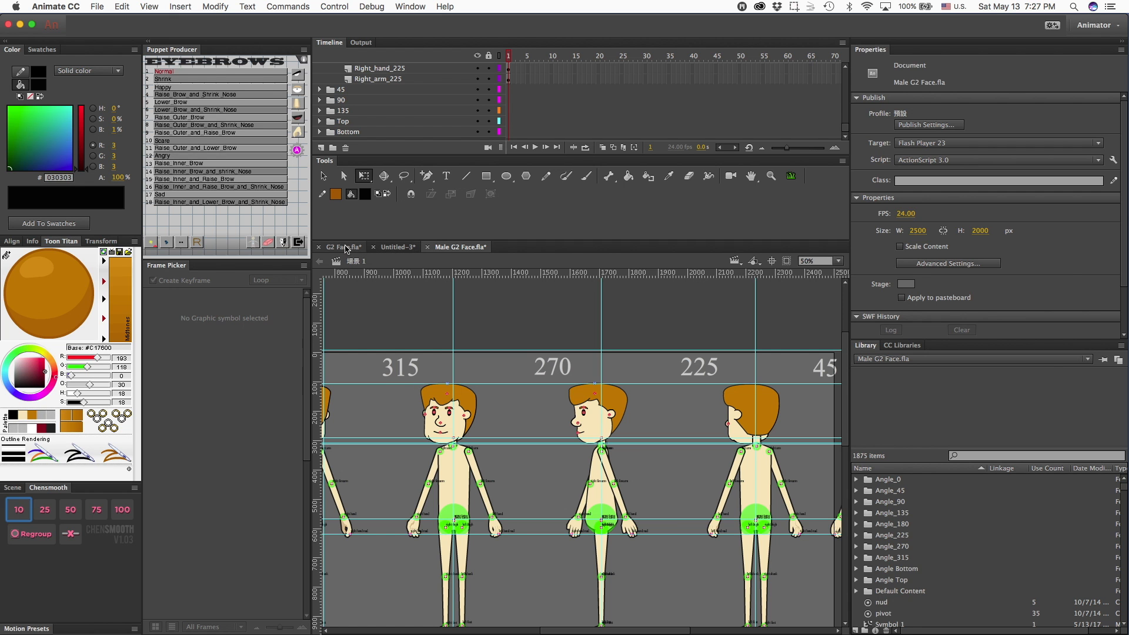
Step: Switch to G2 Face.fla and duplicate the 315, 225 and 270 degree heads with their pivots in place
{"action": "left_click", "coordinate": [345, 247]}
{"action": "left_click", "coordinate": [473, 321]}
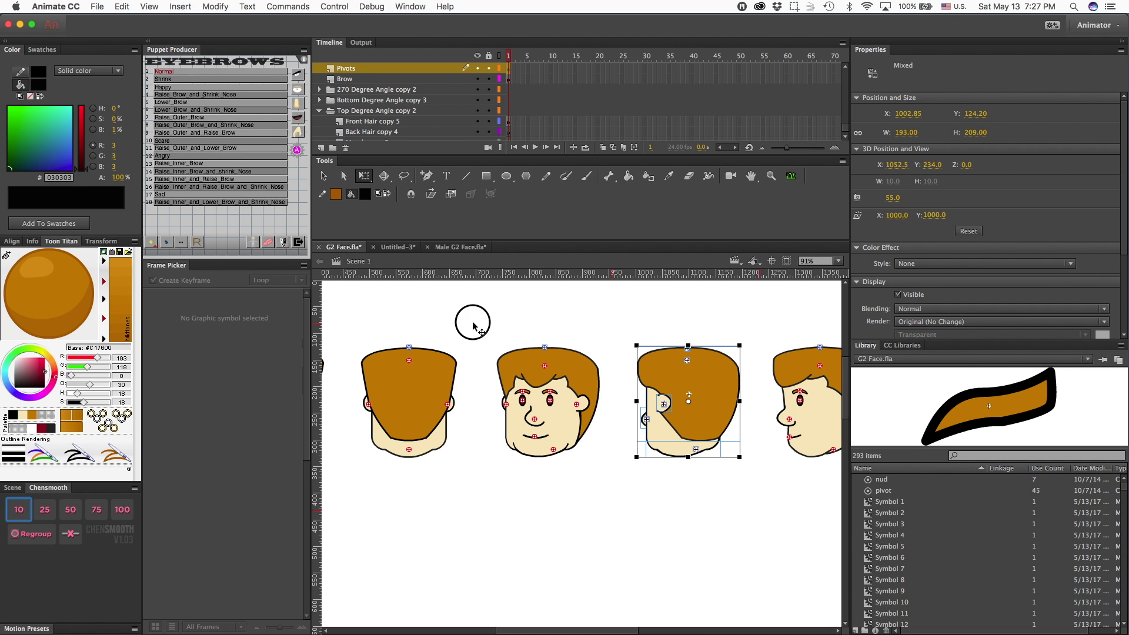
{"action": "scroll", "coordinate": [476, 334], "scroll_direction": "right", "scroll_amount": 2}
{"action": "left_click_drag", "start_coordinate": [438, 327], "coordinate": [832, 535]}
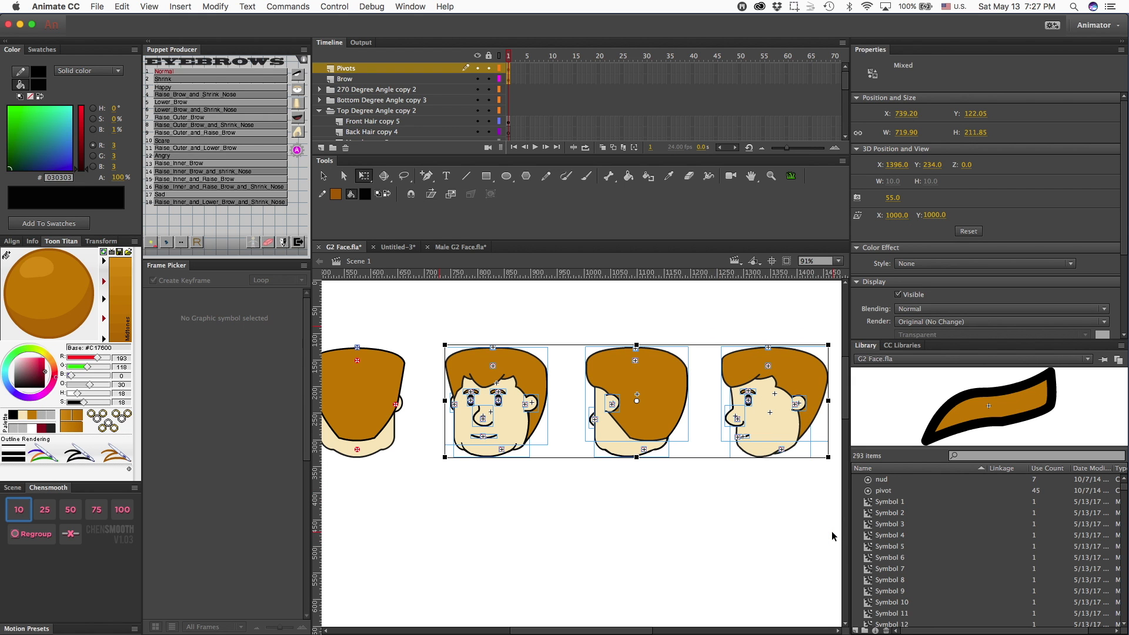
{"action": "key", "text": "super+shift+v"}
Step: Move the three head copies straight down to Y 419.05, below the originals, and unassign their body parts in Puppet Producer
{"action": "key", "text": "shift+Down"}
{"action": "key", "text": "shift+Down"}
{"action": "key", "text": "shift+Down"}
{"action": "key", "text": "shift+Down"}
{"action": "key", "text": "shift+Down"}
{"action": "key", "text": "shift+Down"}
{"action": "key", "text": "shift+Down"}
{"action": "key", "text": "shift+Down"}
{"action": "key", "text": "shift+Down"}
{"action": "key", "text": "shift+Down"}
{"action": "key", "text": "shift+Down"}
{"action": "key", "text": "shift+Down"}
{"action": "key", "text": "shift+Down"}
{"action": "key", "text": "shift+Down"}
{"action": "key", "text": "shift+Down"}
{"action": "key", "text": "shift+Down"}
{"action": "key", "text": "shift+Down"}
{"action": "key", "text": "shift+Down"}
{"action": "key", "text": "shift+Down"}
{"action": "key", "text": "shift+Down"}
{"action": "key", "text": "shift+Down"}
{"action": "key", "text": "shift+Down"}
{"action": "key", "text": "shift+Down"}
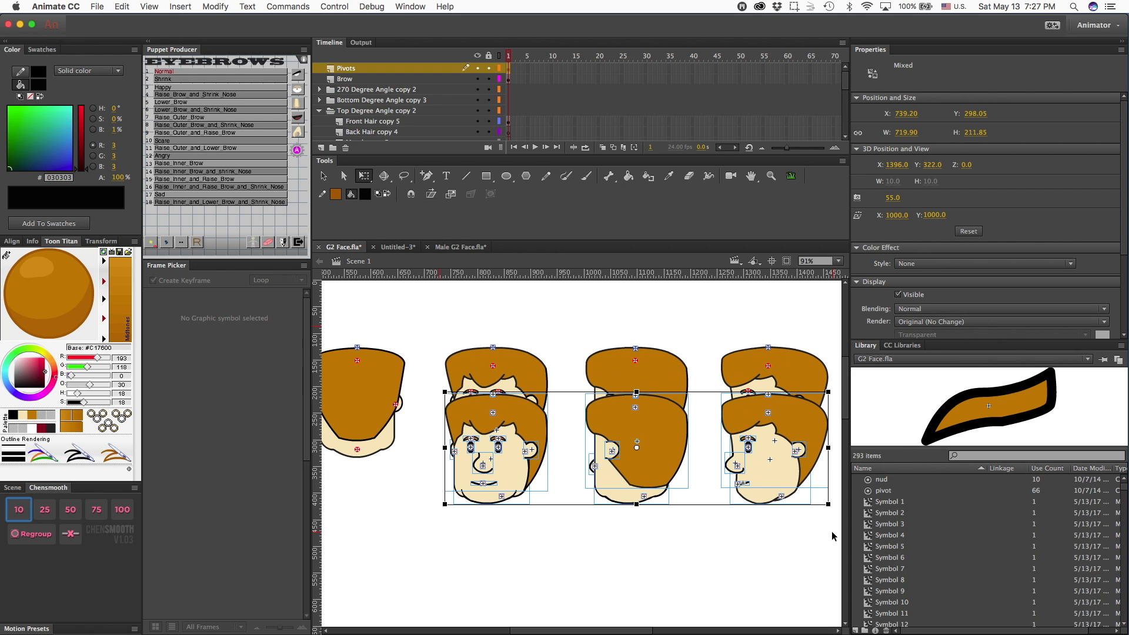
{"action": "key", "text": "shift+Down"}
{"action": "key", "text": "shift+Down"}
{"action": "key", "text": "shift+Down"}
{"action": "key", "text": "shift+Down"}
{"action": "key", "text": "shift+Down"}
{"action": "key", "text": "shift+Down"}
{"action": "key", "text": "shift+Down"}
{"action": "key", "text": "shift+Down"}
{"action": "key", "text": "shift+Down"}
{"action": "key", "text": "shift+Down"}
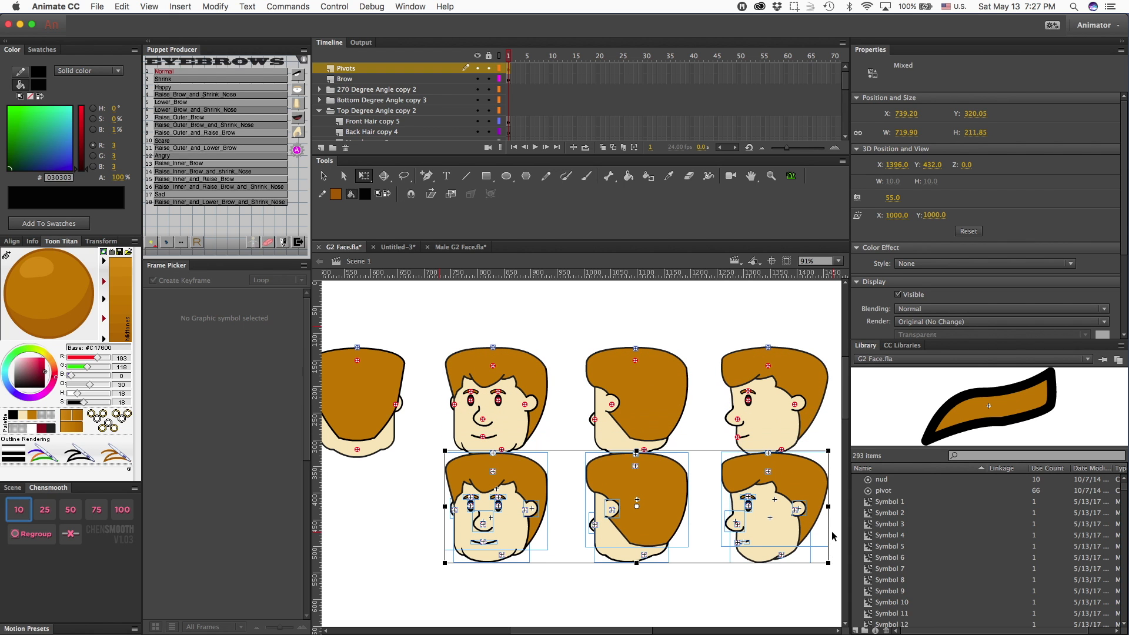
{"action": "key", "text": "shift+Down"}
{"action": "key", "text": "shift+Down"}
{"action": "key", "text": "shift+Down"}
{"action": "key", "text": "shift+Down"}
{"action": "key", "text": "shift+Down"}
{"action": "key", "text": "shift+Down"}
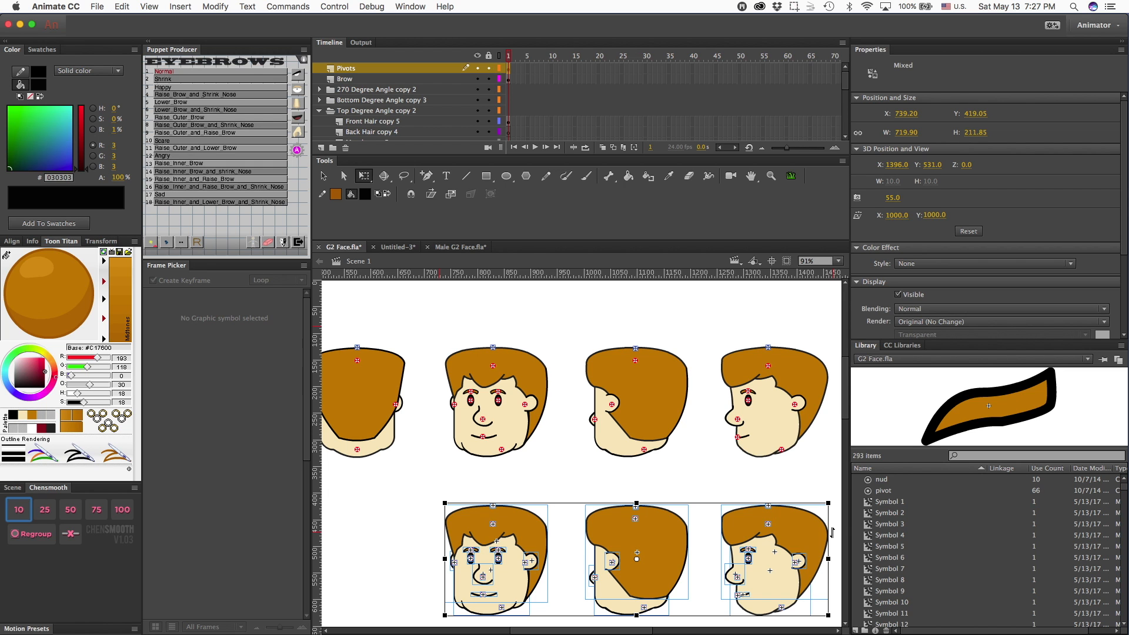
{"action": "left_click", "coordinate": [268, 244]}
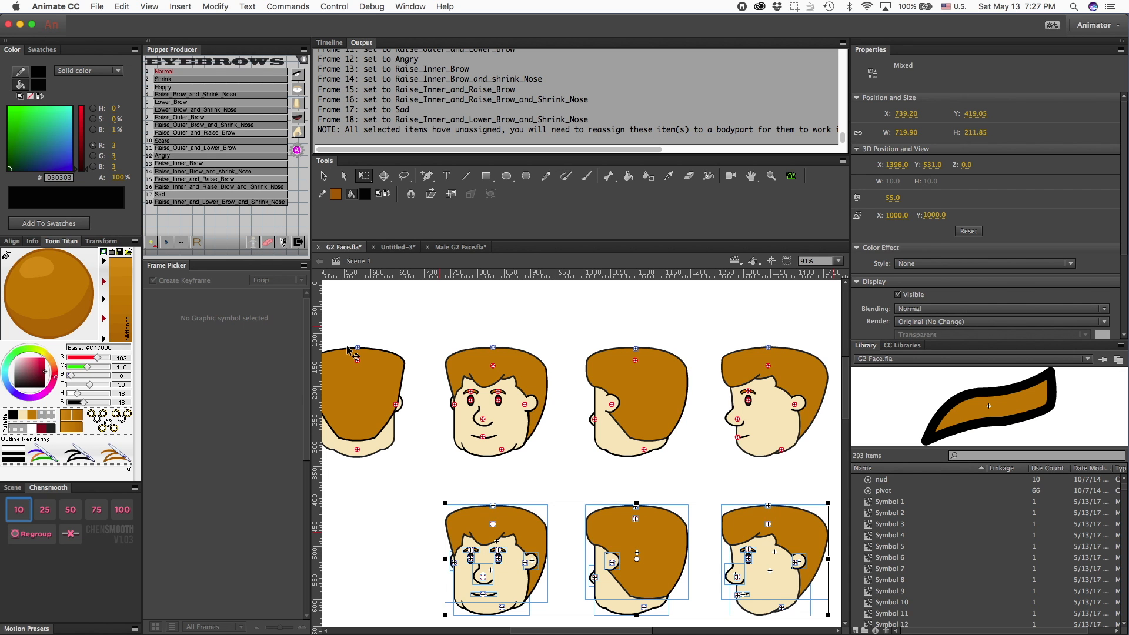
{"action": "left_click", "coordinate": [387, 550]}
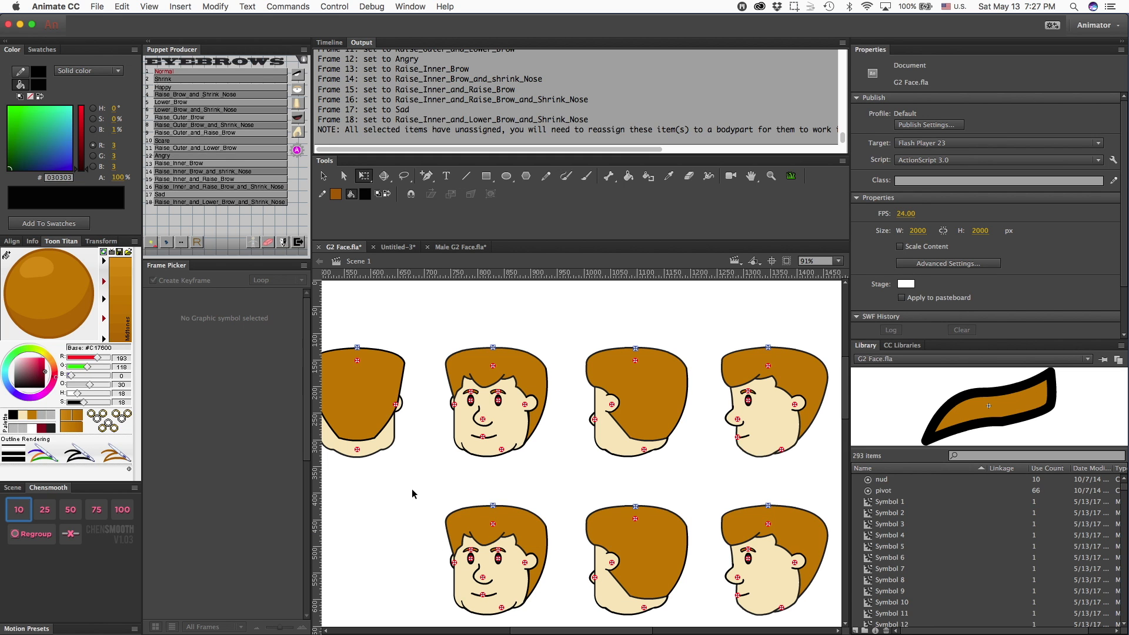
Step: Flip each of the three copied heads horizontally, one head at a time, to make the opposite-facing angles
{"action": "scroll", "coordinate": [436, 538], "scroll_direction": "down", "scroll_amount": 5}
{"action": "scroll", "coordinate": [436, 538], "scroll_direction": "right", "scroll_amount": 2}
{"action": "left_click_drag", "start_coordinate": [379, 353], "coordinate": [505, 497]}
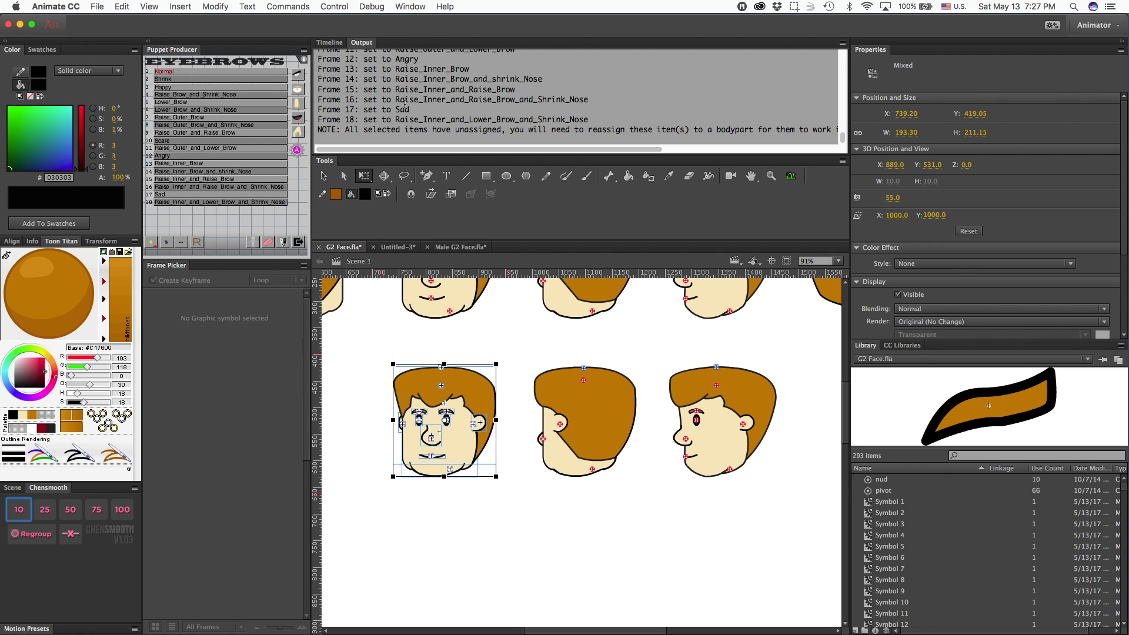
{"action": "left_click", "coordinate": [211, 6]}
{"action": "mouse_move", "coordinate": [247, 152]}
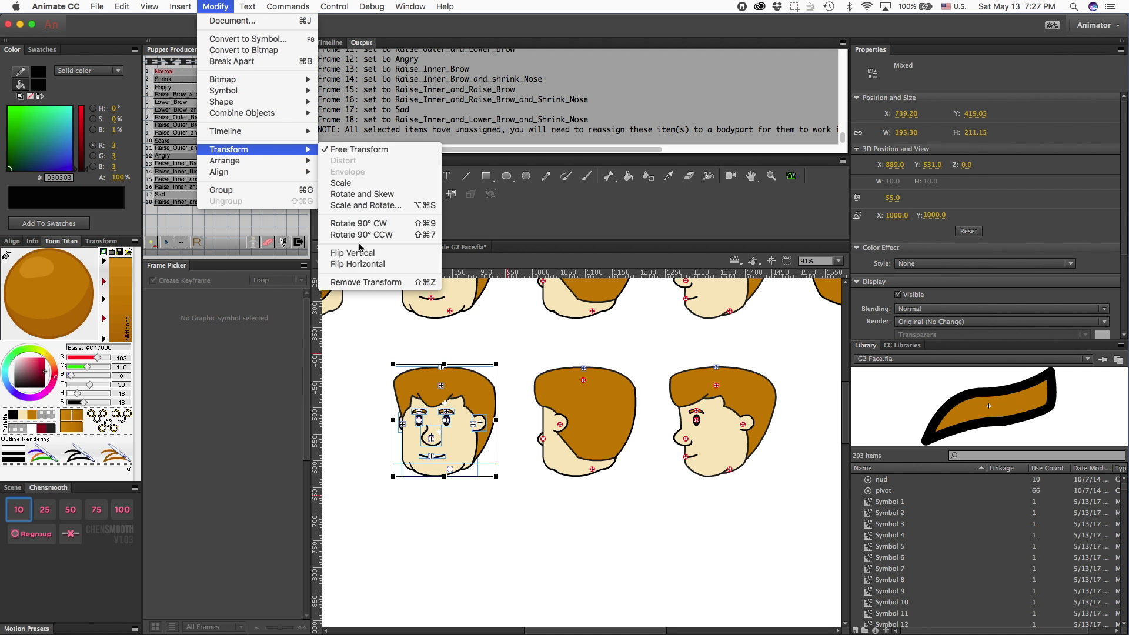
{"action": "left_click", "coordinate": [374, 272]}
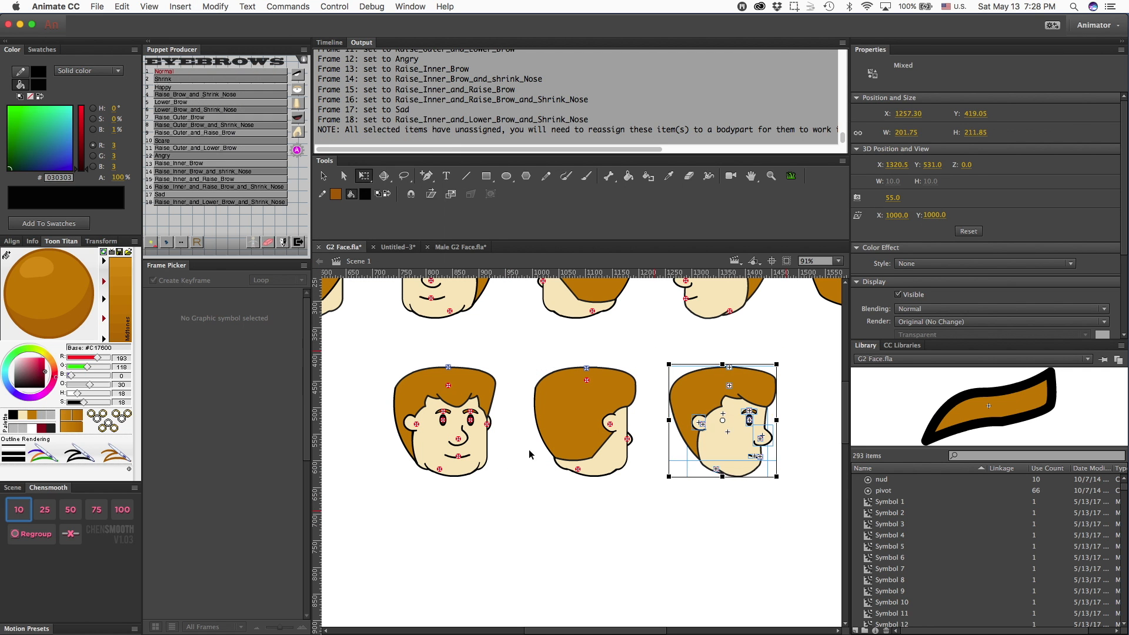
Step: Inspect the flipped heads up close, checking the pivots on the ears, nose, eyes and mouth
{"action": "key", "text": "super+equal"}
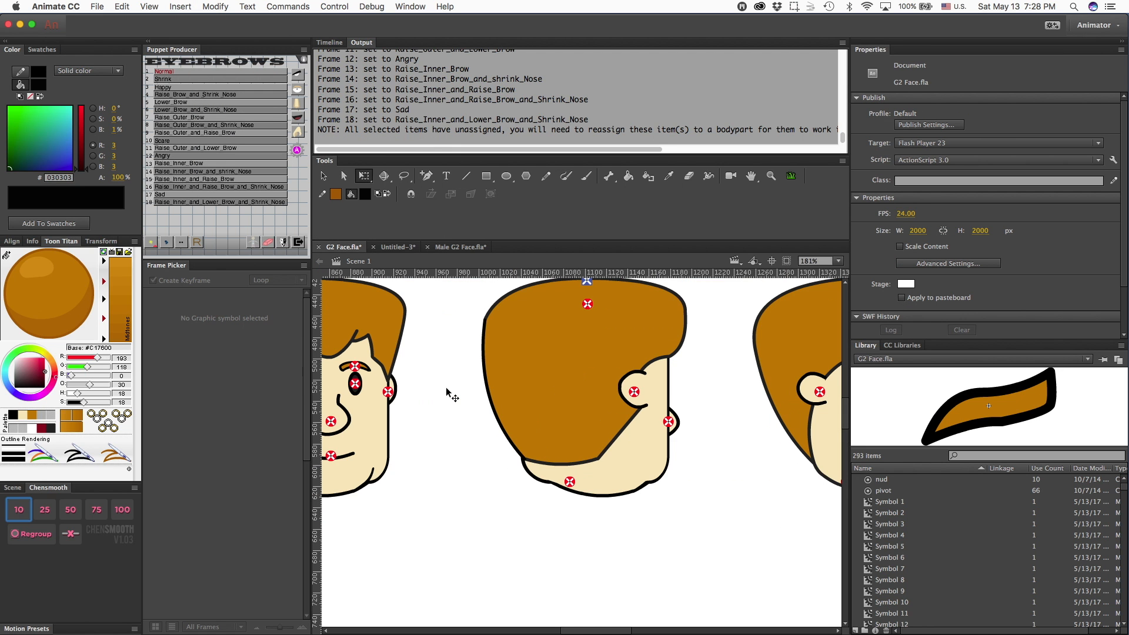
{"action": "key", "text": "super+equal"}
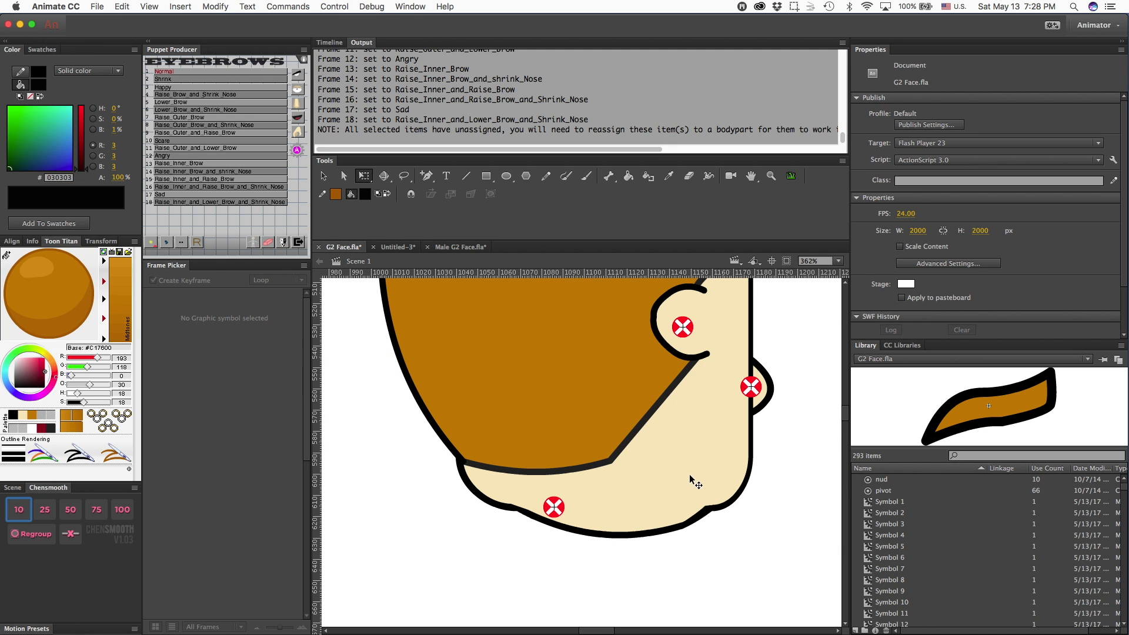
{"action": "scroll", "coordinate": [676, 470], "scroll_direction": "right", "scroll_amount": 4}
{"action": "scroll", "coordinate": [558, 435], "scroll_direction": "left", "scroll_amount": 10}
{"action": "scroll", "coordinate": [559, 435], "scroll_direction": "up", "scroll_amount": 4}
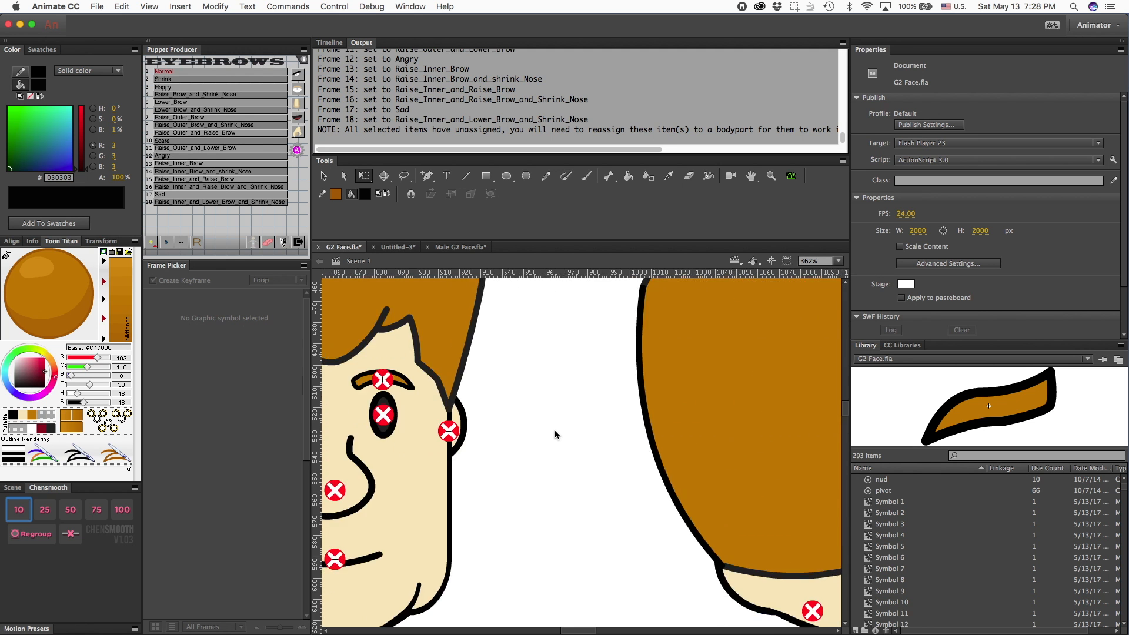
{"action": "scroll", "coordinate": [555, 435], "scroll_direction": "down", "scroll_amount": 2}
{"action": "scroll", "coordinate": [555, 435], "scroll_direction": "left", "scroll_amount": 8}
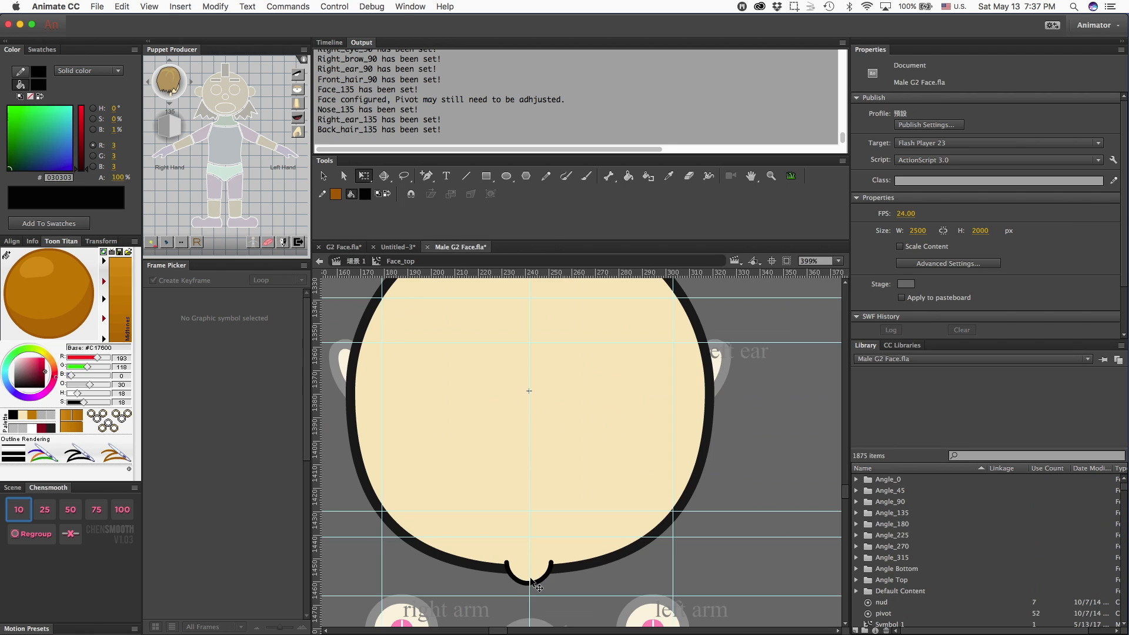
Step: Examine how the nose joins the face inside the dummy's Face_top symbol, and return to the main scene
{"action": "left_click", "coordinate": [535, 579]}
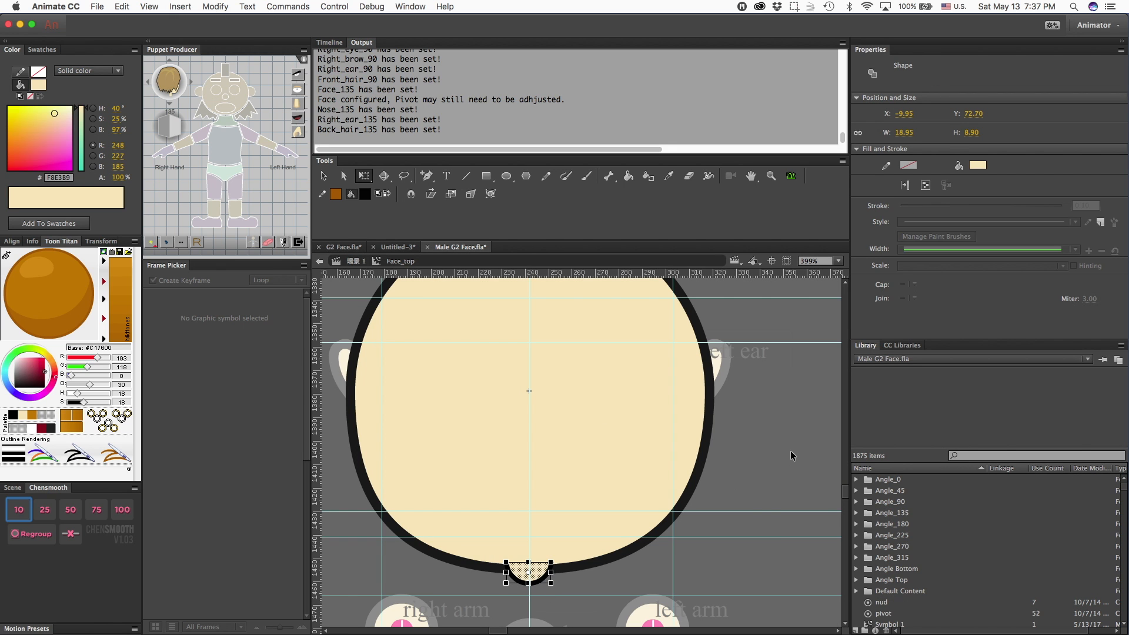
{"action": "left_click", "coordinate": [737, 447]}
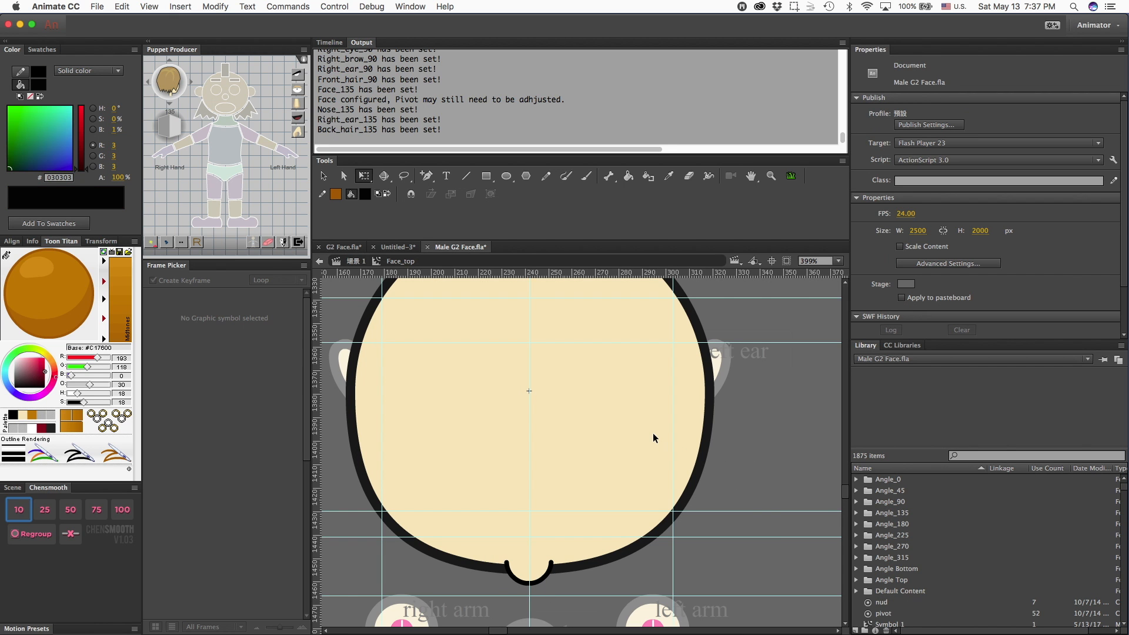
{"action": "scroll", "coordinate": [529, 483], "scroll_direction": "up", "scroll_amount": 3}
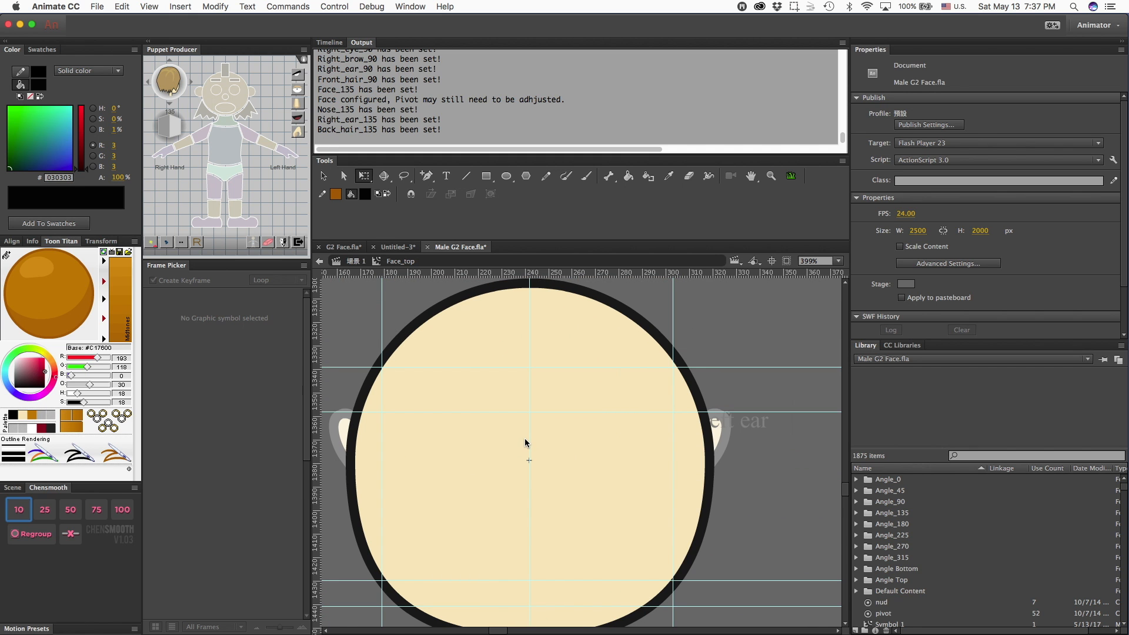
{"action": "key", "text": "super+minus"}
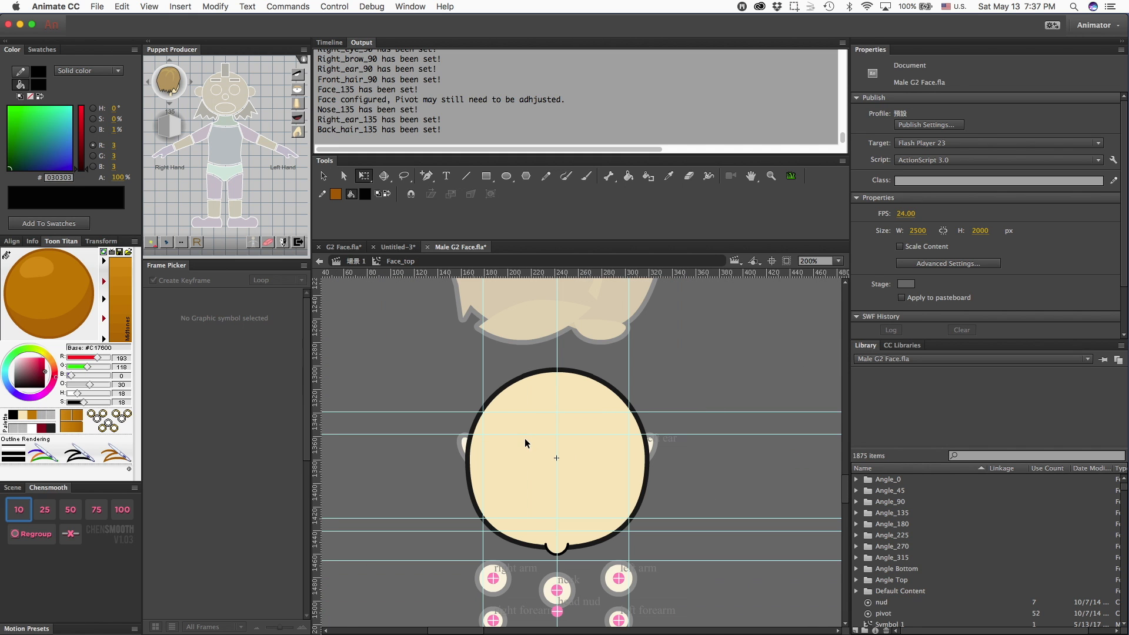
{"action": "double_click", "coordinate": [657, 375]}
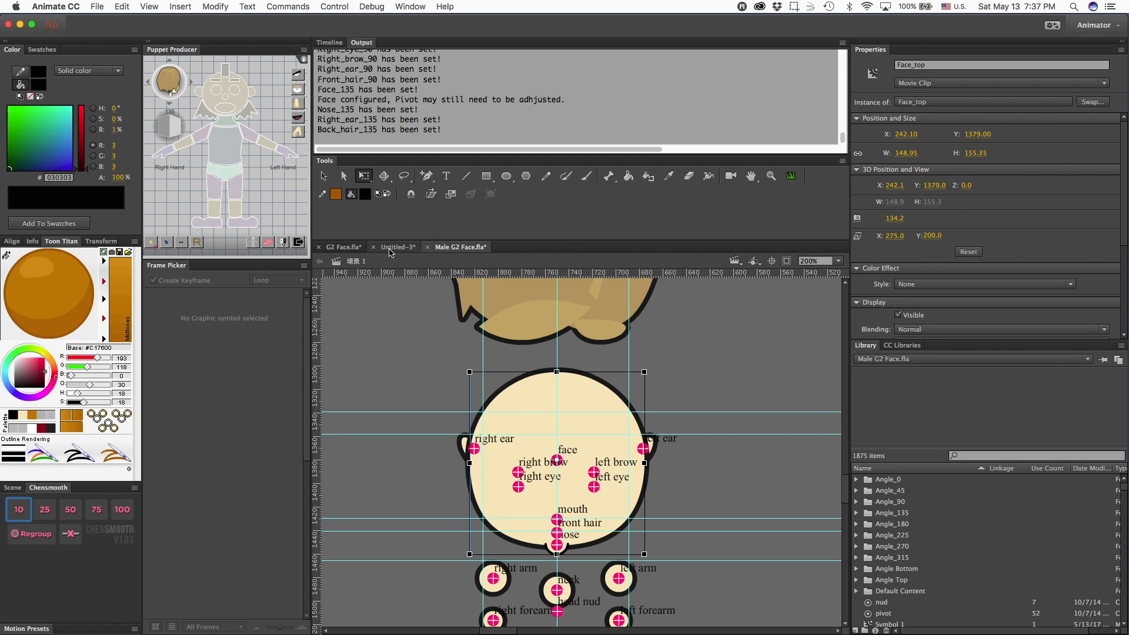
Step: In G2 Face.fla, hide the Front Hair copy 5 and Pivots layers to uncover the top-view face
{"action": "left_click", "coordinate": [343, 246]}
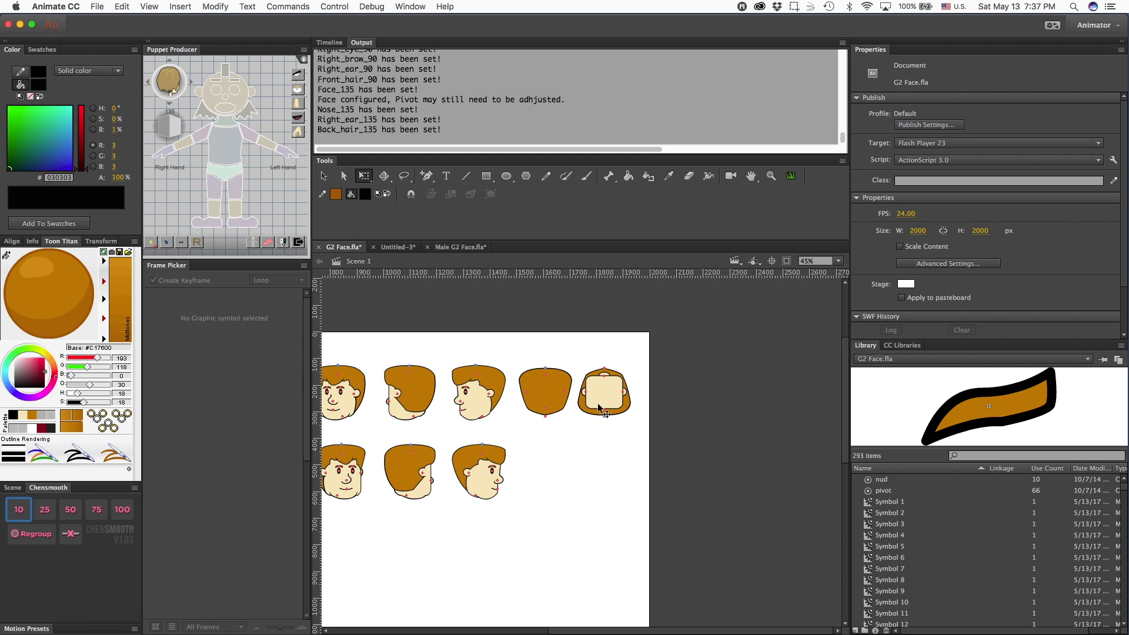
{"action": "left_click", "coordinate": [556, 381]}
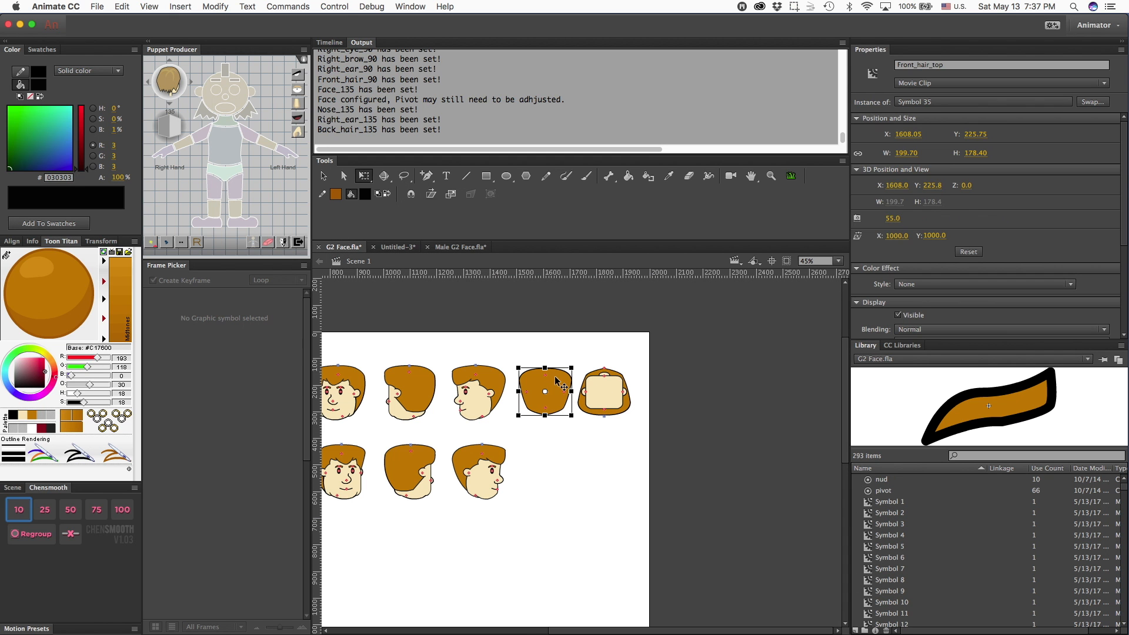
{"action": "left_click", "coordinate": [330, 42]}
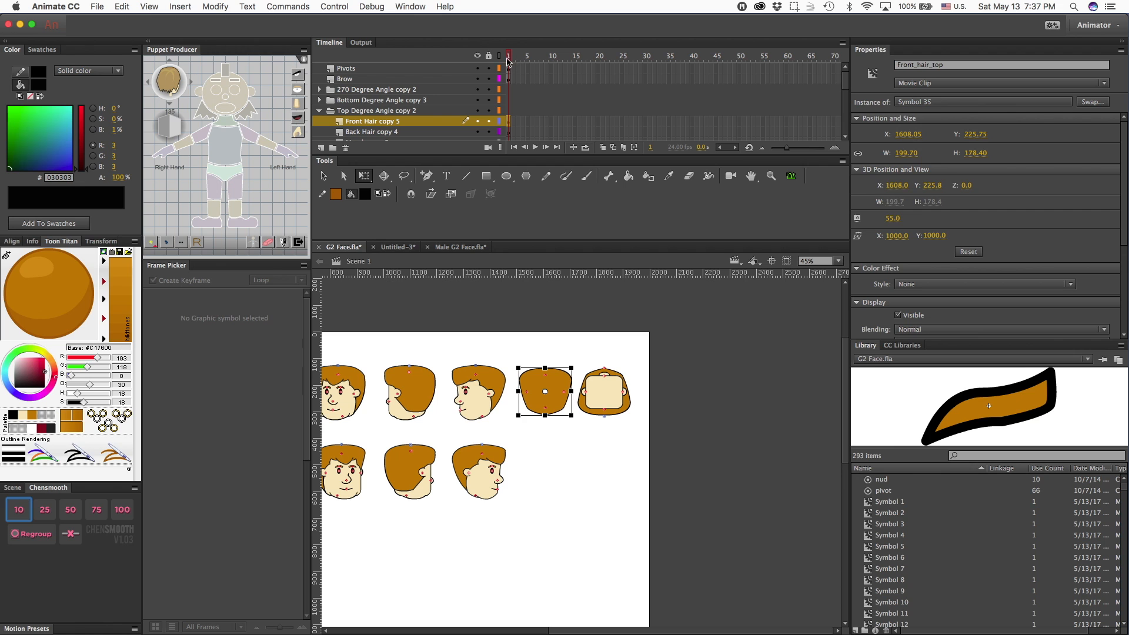
{"action": "left_click", "coordinate": [478, 122]}
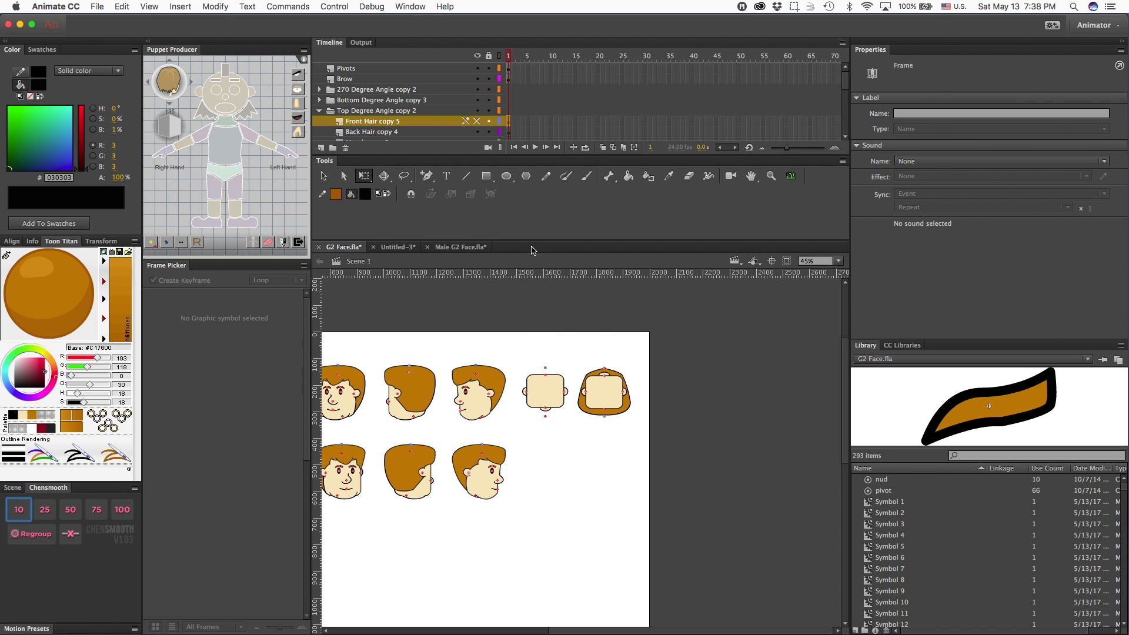
{"action": "left_click", "coordinate": [477, 68]}
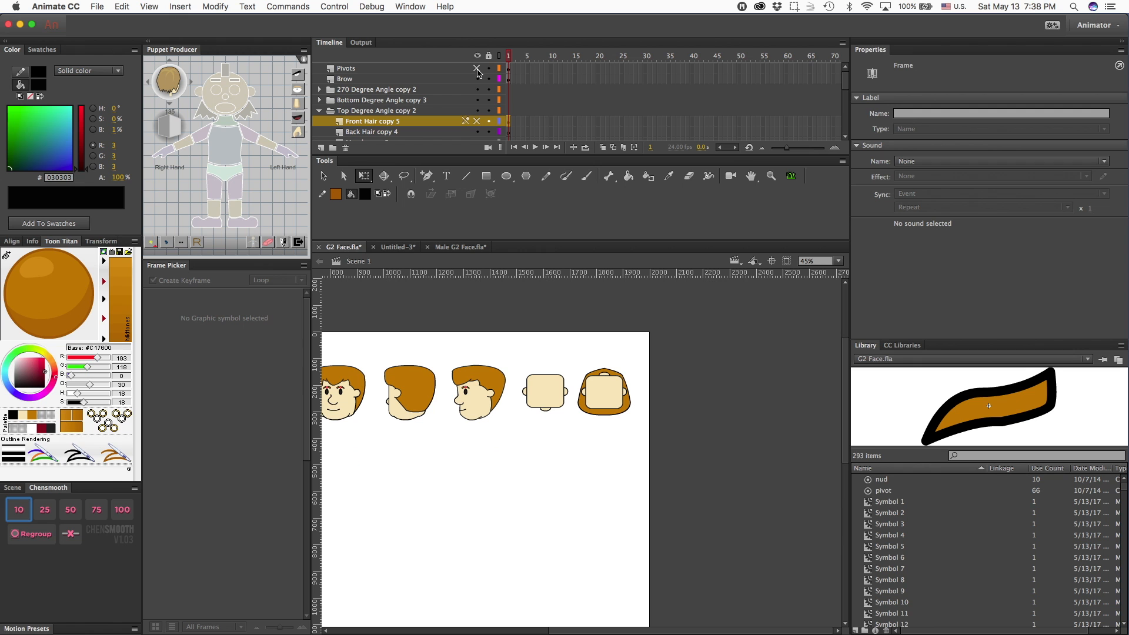
Step: Cut both ears and the nose from the top-view head and paste them in place inside the face symbol
{"action": "left_click_drag", "start_coordinate": [515, 357], "coordinate": [569, 434]}
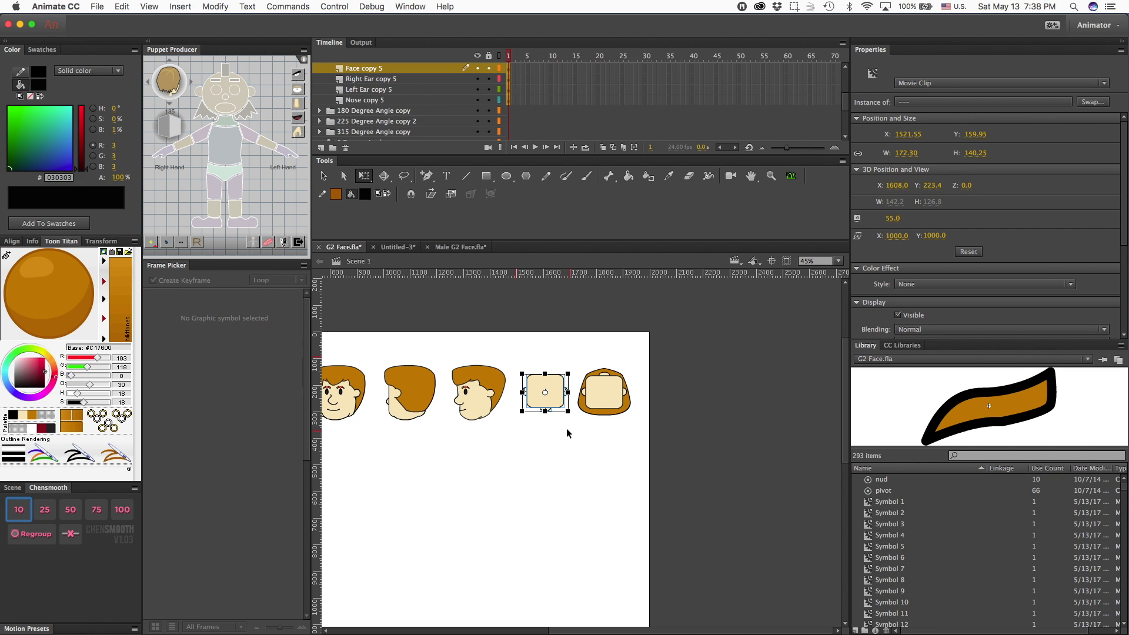
{"action": "key", "text": "super+="}
{"action": "key", "text": "super+="}
{"action": "key", "text": "super+="}
{"action": "left_click", "coordinate": [401, 515]}
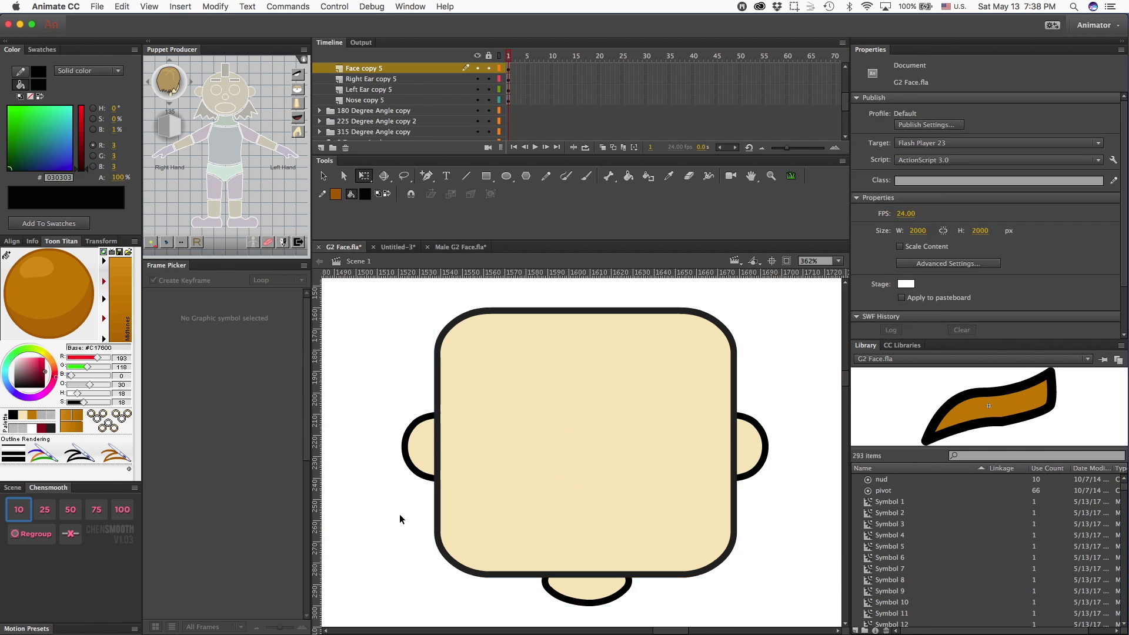
{"action": "left_click", "coordinate": [576, 574]}
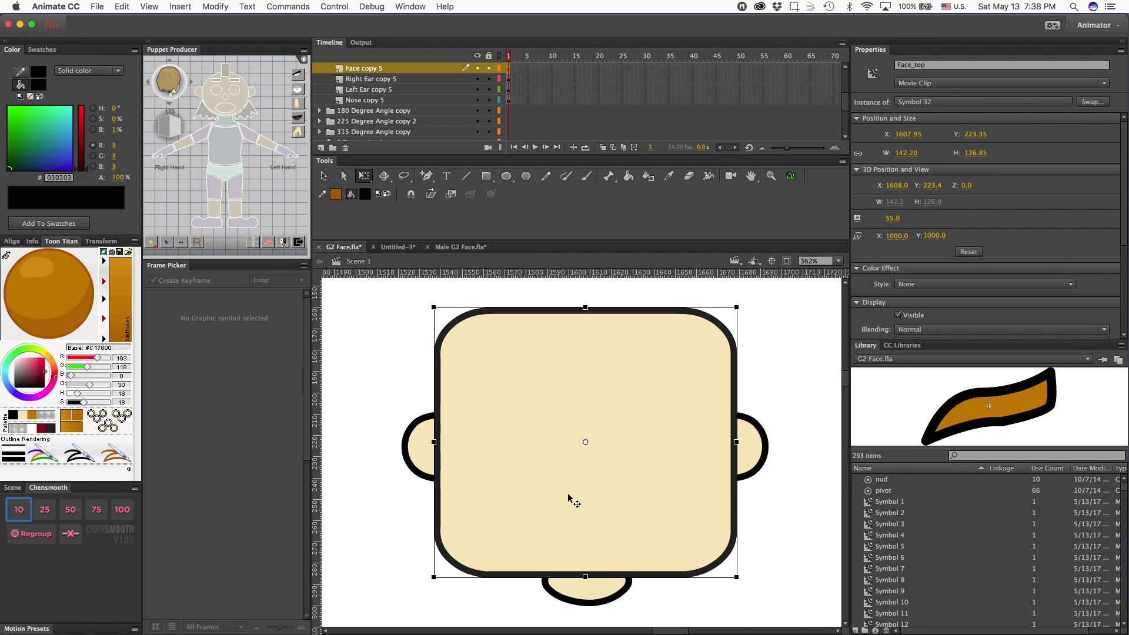
{"action": "left_click", "coordinate": [406, 439]}
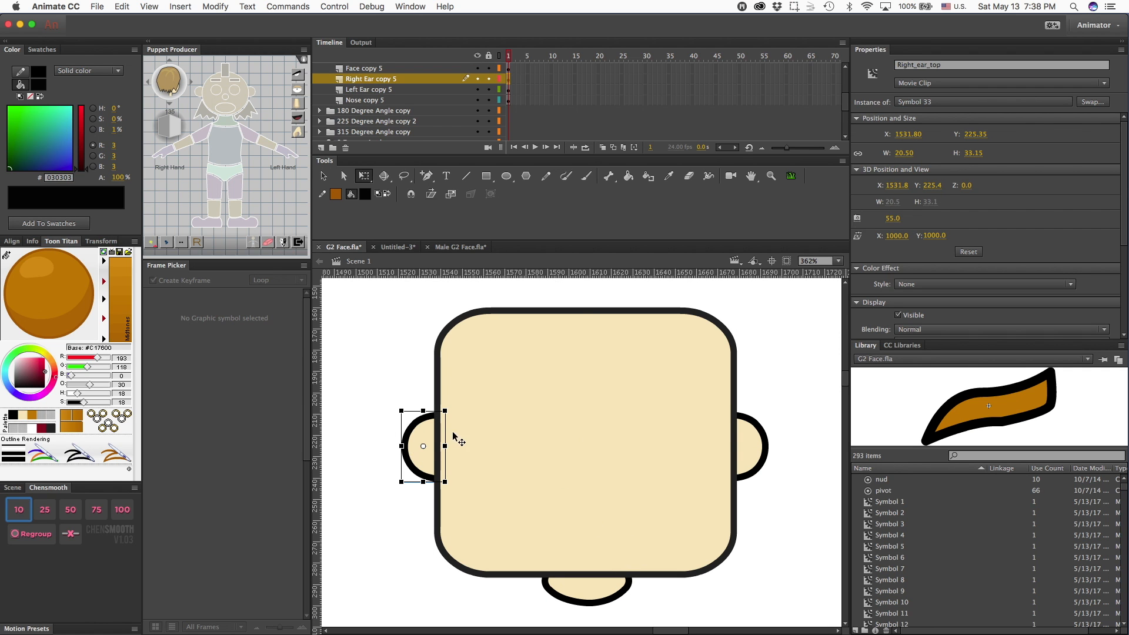
{"action": "left_click", "coordinate": [764, 454], "text": "shift"}
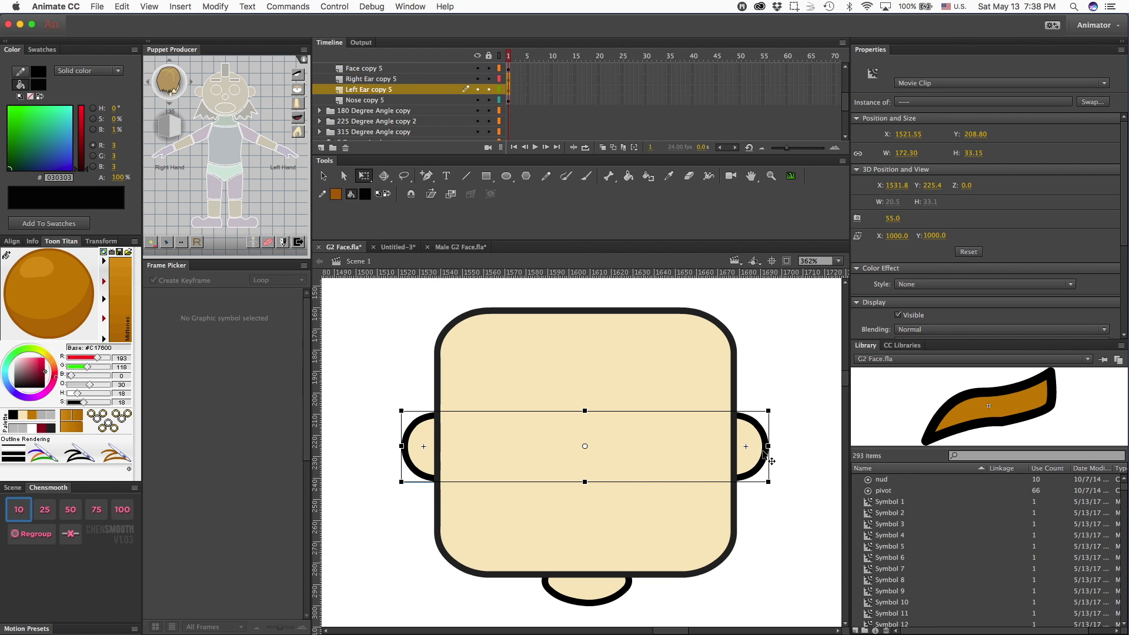
{"action": "left_click", "coordinate": [593, 602], "text": "shift"}
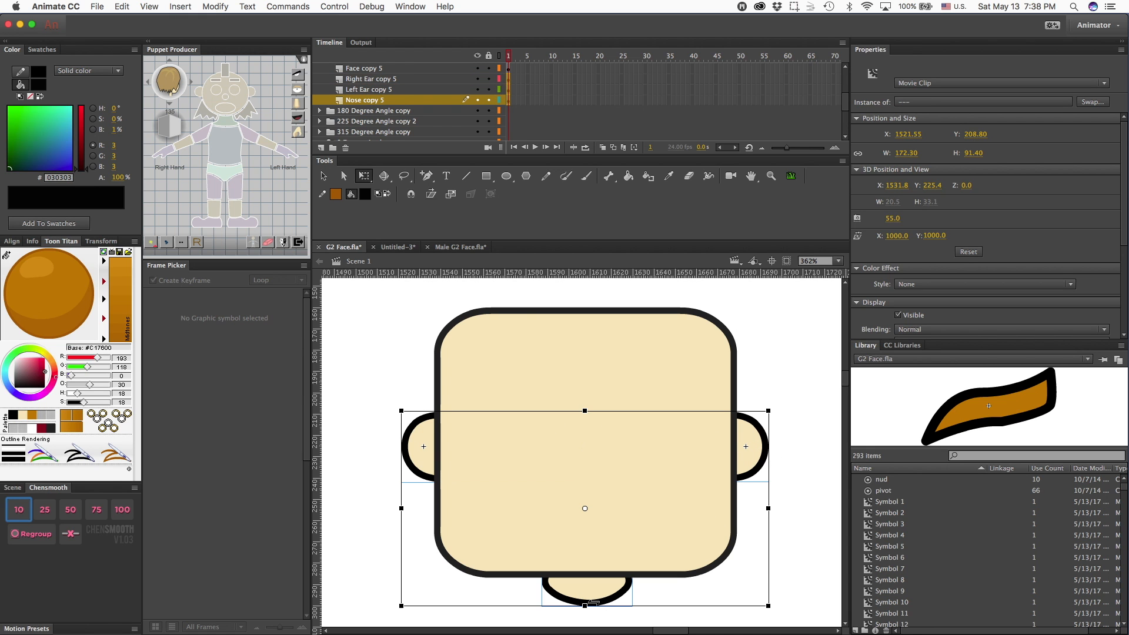
{"action": "key", "text": "Delete"}
{"action": "double_click", "coordinate": [569, 556]}
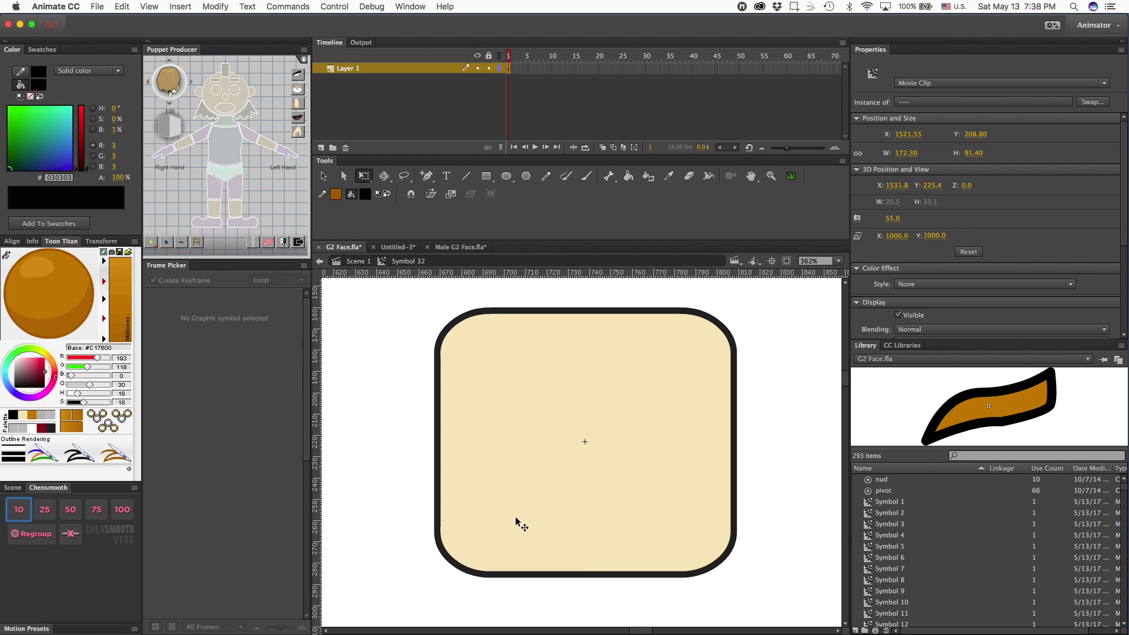
{"action": "key", "text": "super+shift+v"}
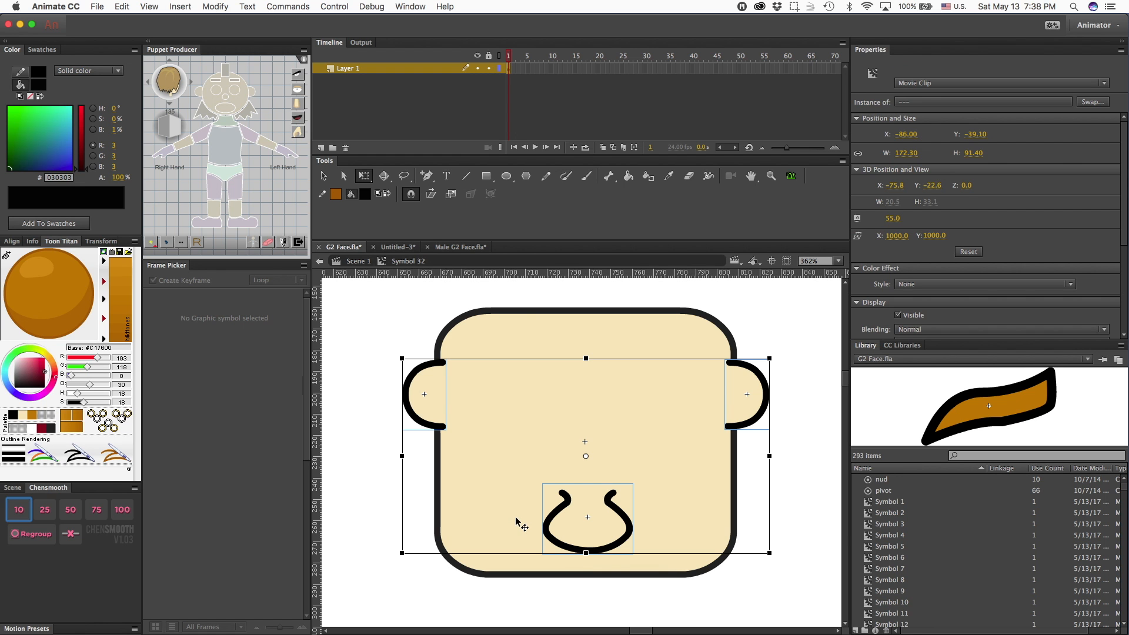
Step: Nudge the pasted ears and nose down to Y -18.10 over the face outline and break them apart into shapes
{"action": "key", "text": "Down"}
{"action": "key", "text": "Down"}
{"action": "key", "text": "Down"}
{"action": "key", "text": "Down"}
{"action": "key", "text": "Down"}
{"action": "key", "text": "Down"}
{"action": "key", "text": "Down"}
{"action": "key", "text": "Down"}
{"action": "key", "text": "Down"}
{"action": "key", "text": "Down"}
{"action": "key", "text": "Down"}
{"action": "key", "text": "Down"}
{"action": "key", "text": "Down"}
{"action": "key", "text": "Down"}
{"action": "key", "text": "Down"}
{"action": "key", "text": "Down"}
{"action": "key", "text": "Down"}
{"action": "key", "text": "Down"}
{"action": "key", "text": "Down"}
{"action": "key", "text": "Down"}
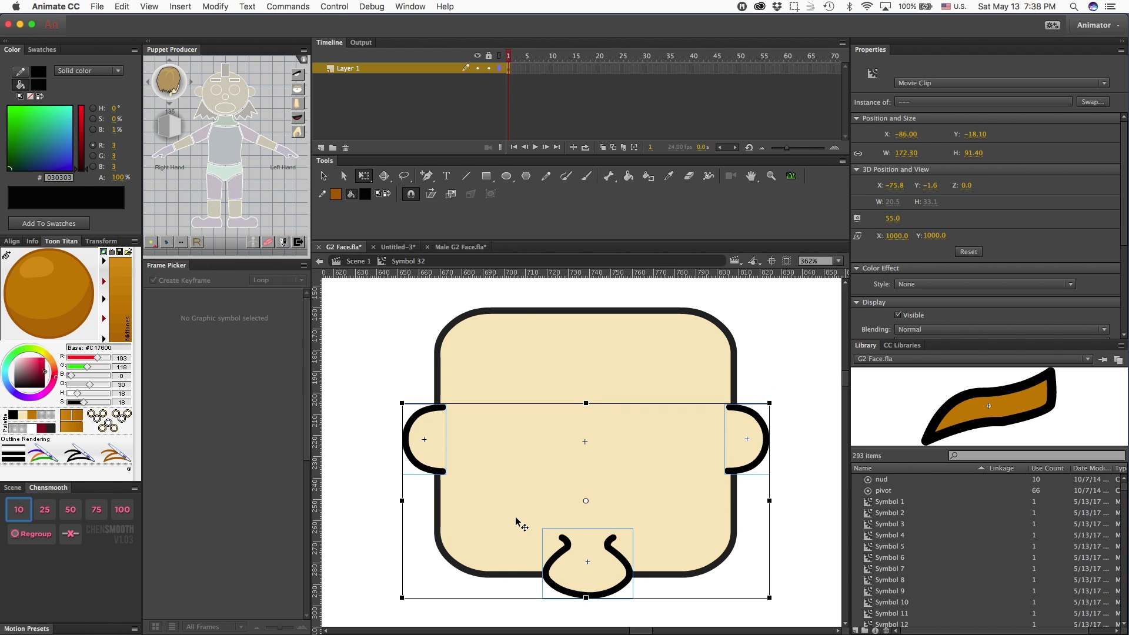
{"action": "left_click", "coordinate": [403, 552]}
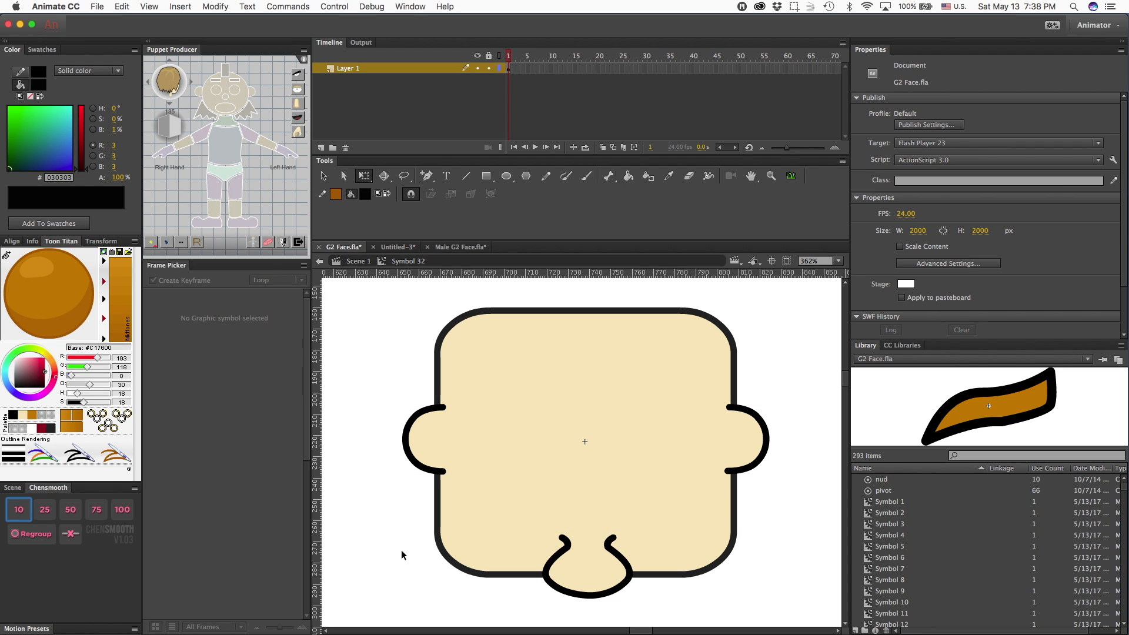
Step: Delete the nose outline segments and stray fragments that overlap the inside of the top-view face
{"action": "left_click", "coordinate": [556, 569]}
{"action": "key", "text": "Delete"}
{"action": "left_click", "coordinate": [566, 548]}
{"action": "left_click_drag", "start_coordinate": [567, 547], "coordinate": [545, 545]}
{"action": "key", "text": "Delete"}
{"action": "left_click", "coordinate": [563, 555]}
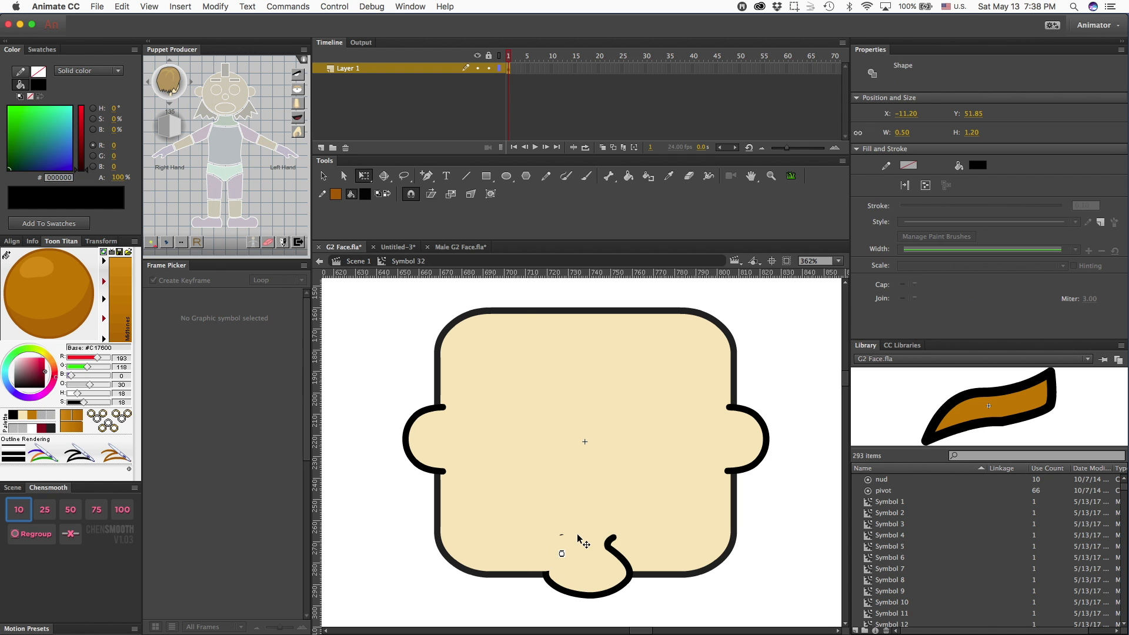
{"action": "key", "text": "Delete"}
{"action": "key", "text": "super+equal"}
{"action": "left_click", "coordinate": [535, 434]}
{"action": "key", "text": "Delete"}
{"action": "left_click", "coordinate": [670, 501]}
{"action": "key", "text": "Delete"}
{"action": "left_click", "coordinate": [634, 461]}
Step: Delete the outline ends of both ears that stick into the face so they merge with its contour
{"action": "left_click", "coordinate": [563, 358]}
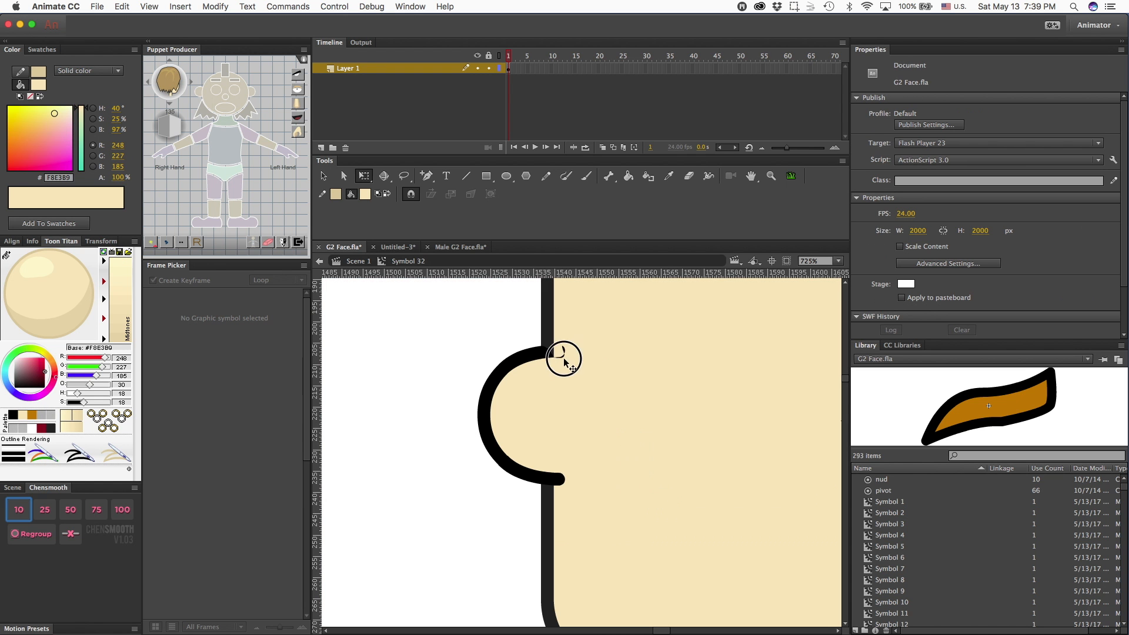
{"action": "left_click", "coordinate": [552, 473]}
{"action": "scroll", "coordinate": [562, 412], "scroll_direction": "right", "scroll_amount": 10}
{"action": "left_click", "coordinate": [566, 351]}
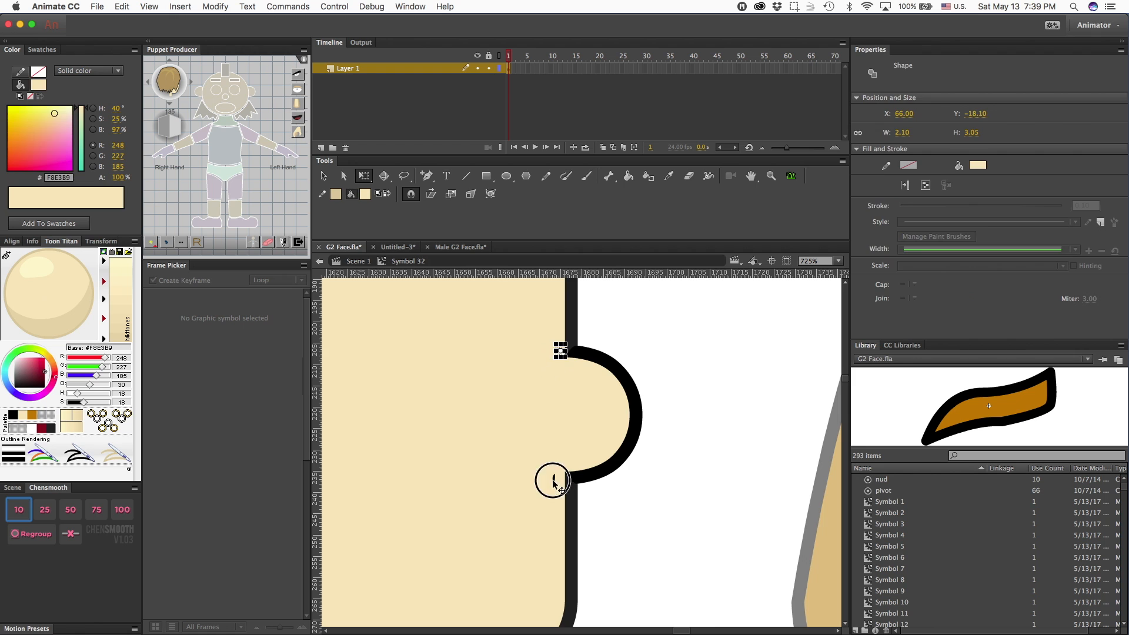
{"action": "left_click", "coordinate": [679, 455]}
{"action": "key", "text": "super+minus"}
{"action": "key", "text": "super+minus"}
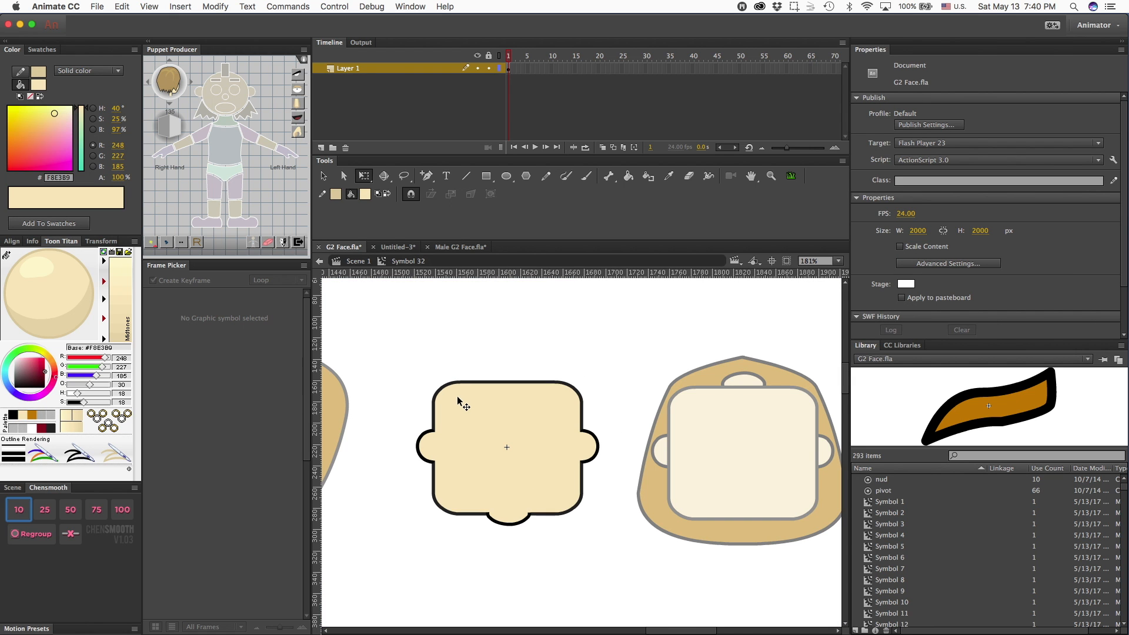
Step: Copy the whole merged face with ears and nose, and open the Face_top symbol in Male G2 Face.fla
{"action": "left_click_drag", "start_coordinate": [418, 378], "coordinate": [591, 523]}
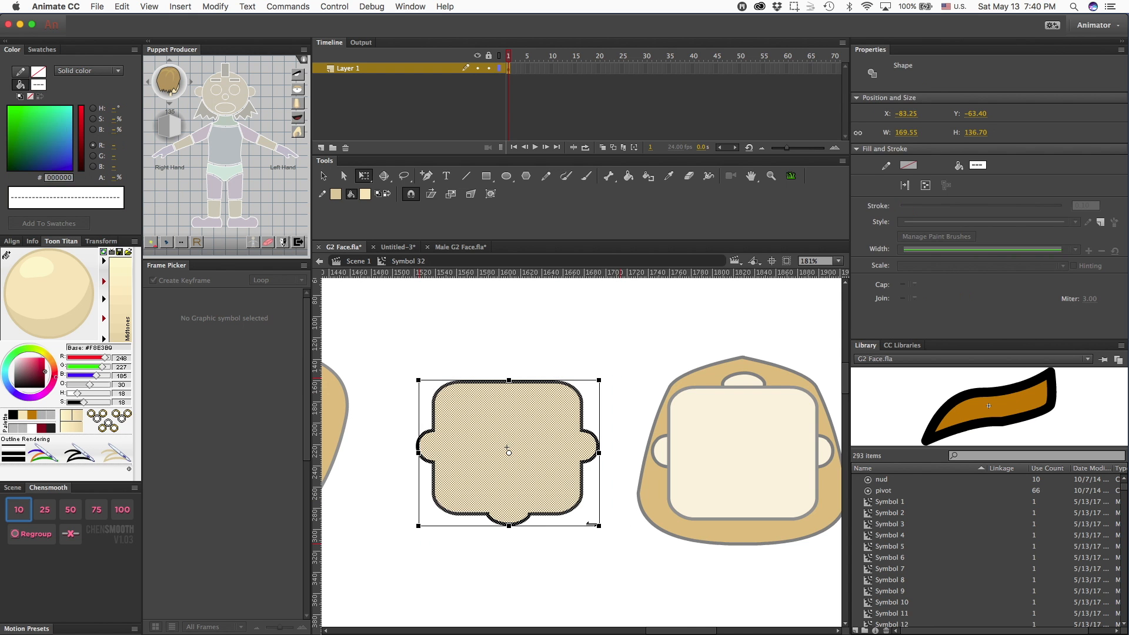
{"action": "left_click", "coordinate": [609, 576]}
{"action": "left_click_drag", "start_coordinate": [404, 358], "coordinate": [645, 578]}
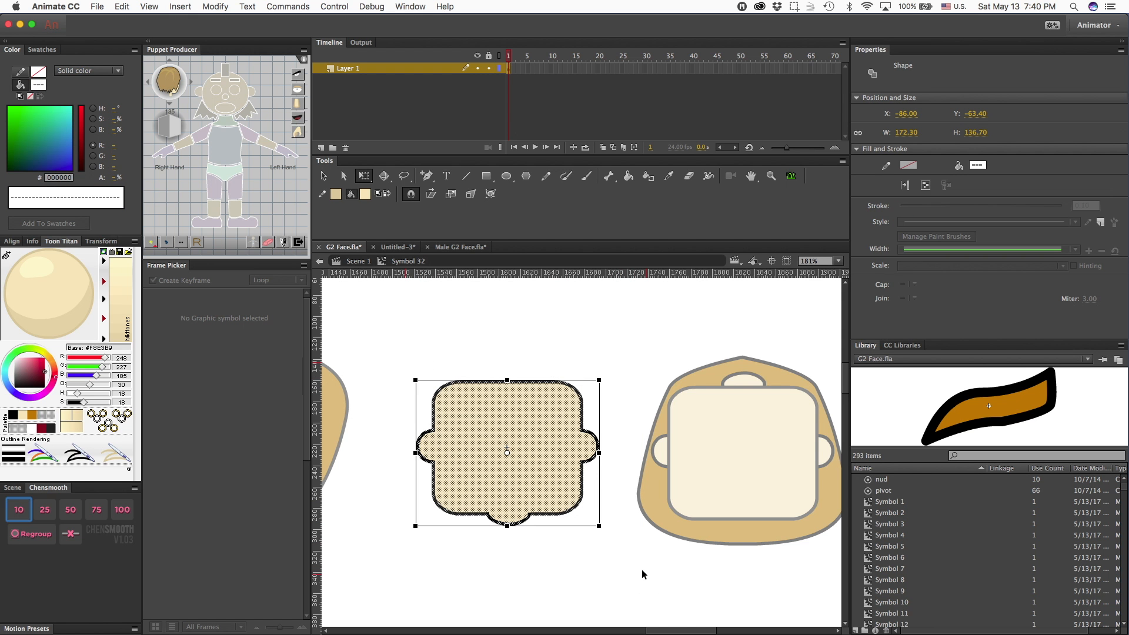
{"action": "left_click", "coordinate": [457, 247]}
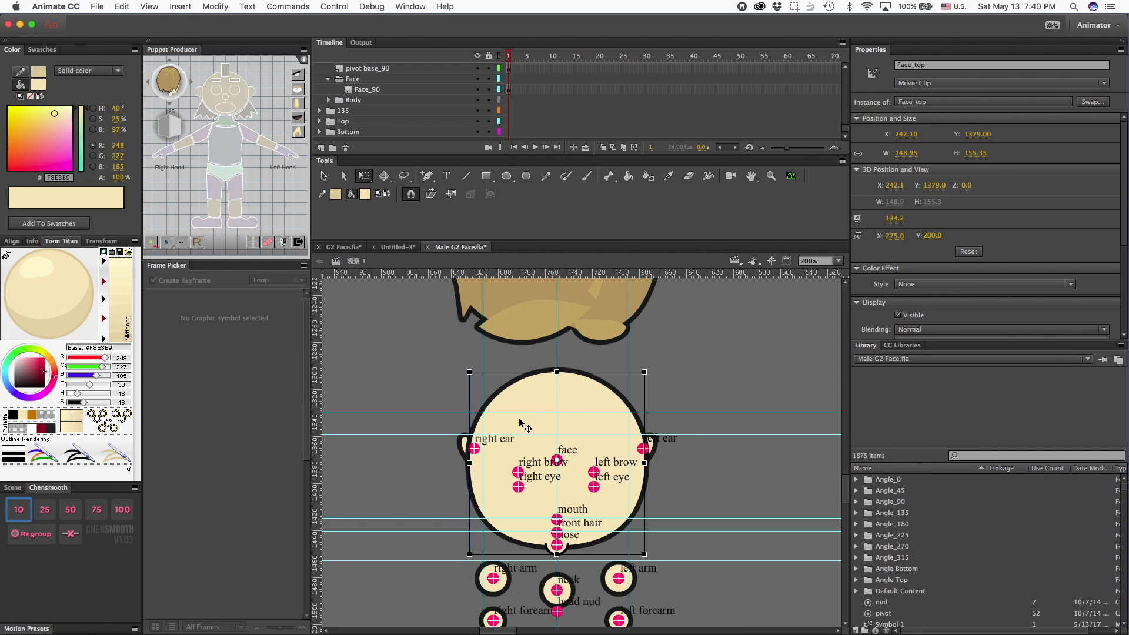
{"action": "double_click", "coordinate": [526, 389]}
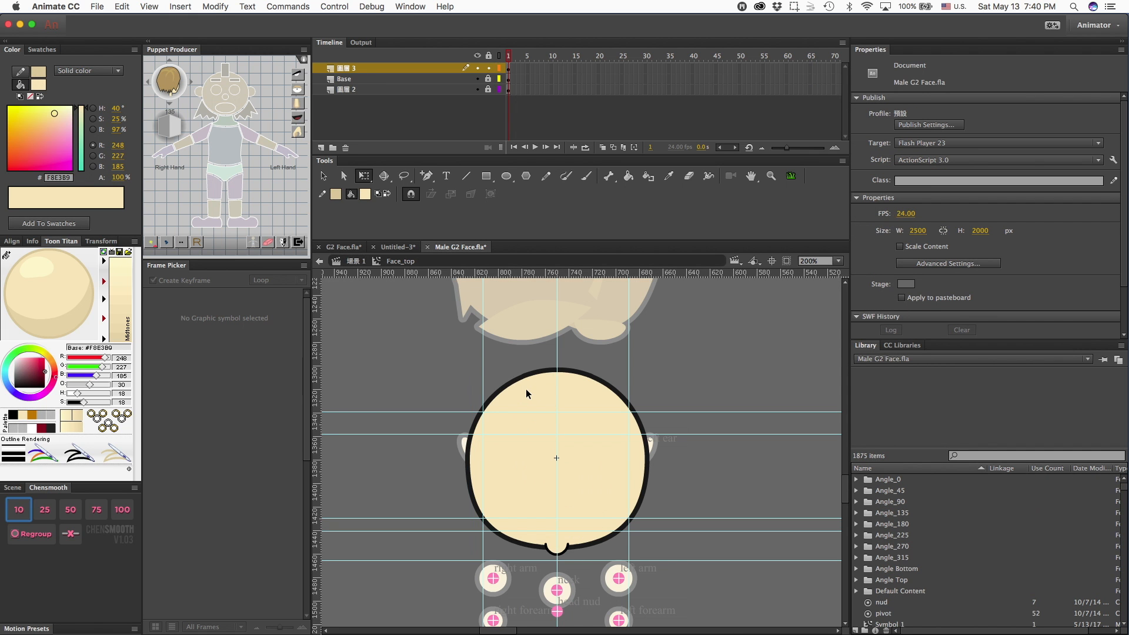
Step: Delete the nose layer and the Base layer from the Face_top symbol, keeping the face outline layer
{"action": "left_click", "coordinate": [348, 90]}
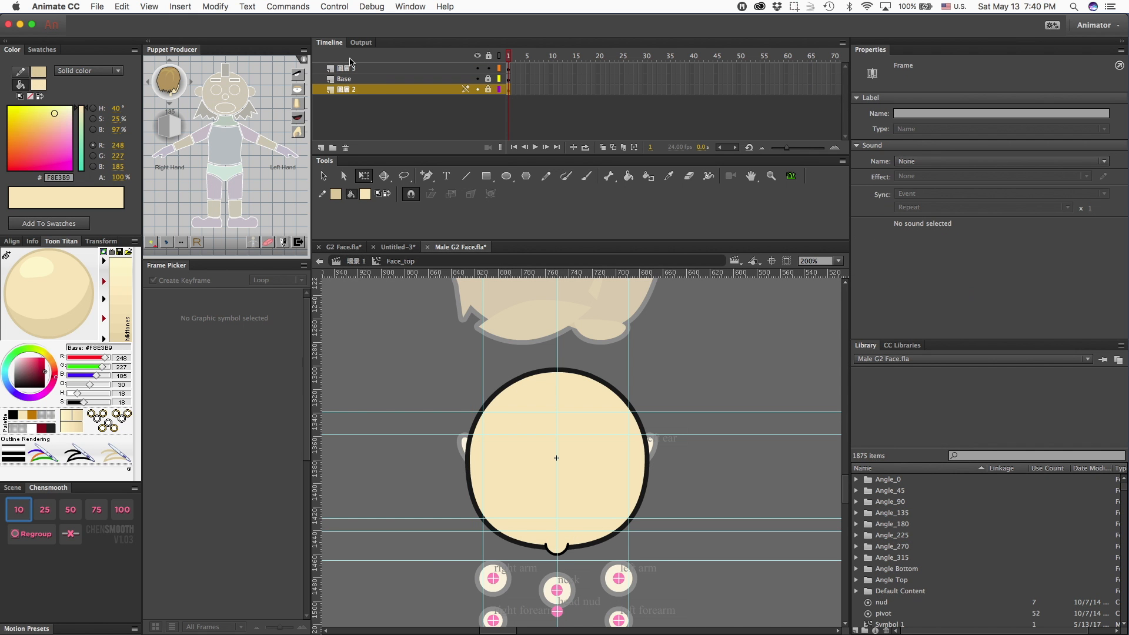
{"action": "left_click", "coordinate": [350, 69]}
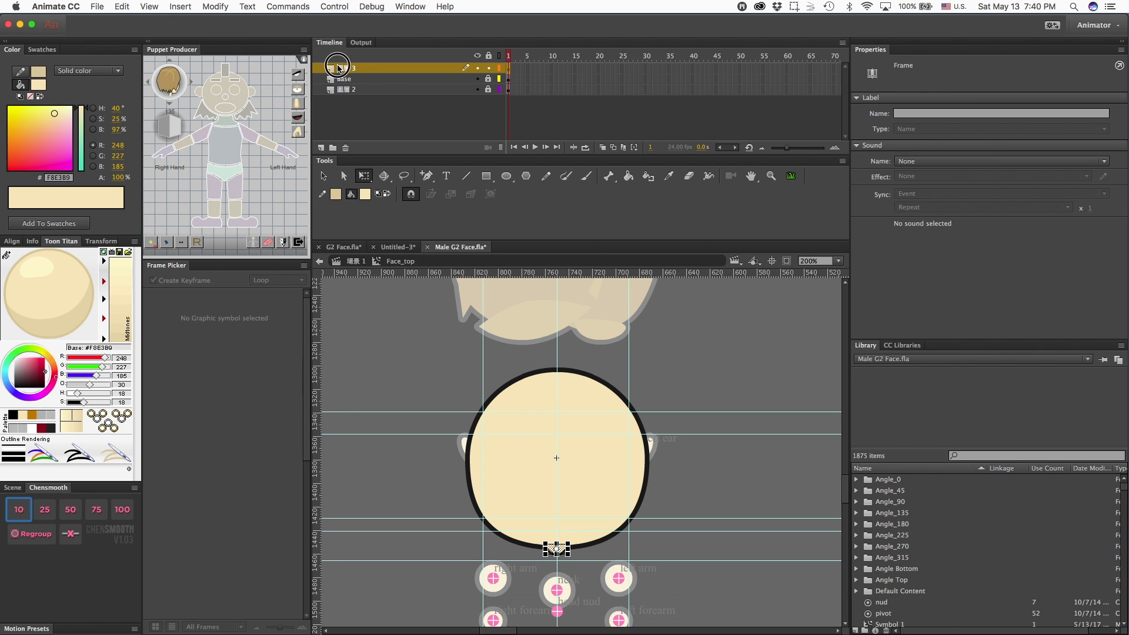
{"action": "left_click", "coordinate": [346, 148]}
{"action": "left_click", "coordinate": [346, 148]}
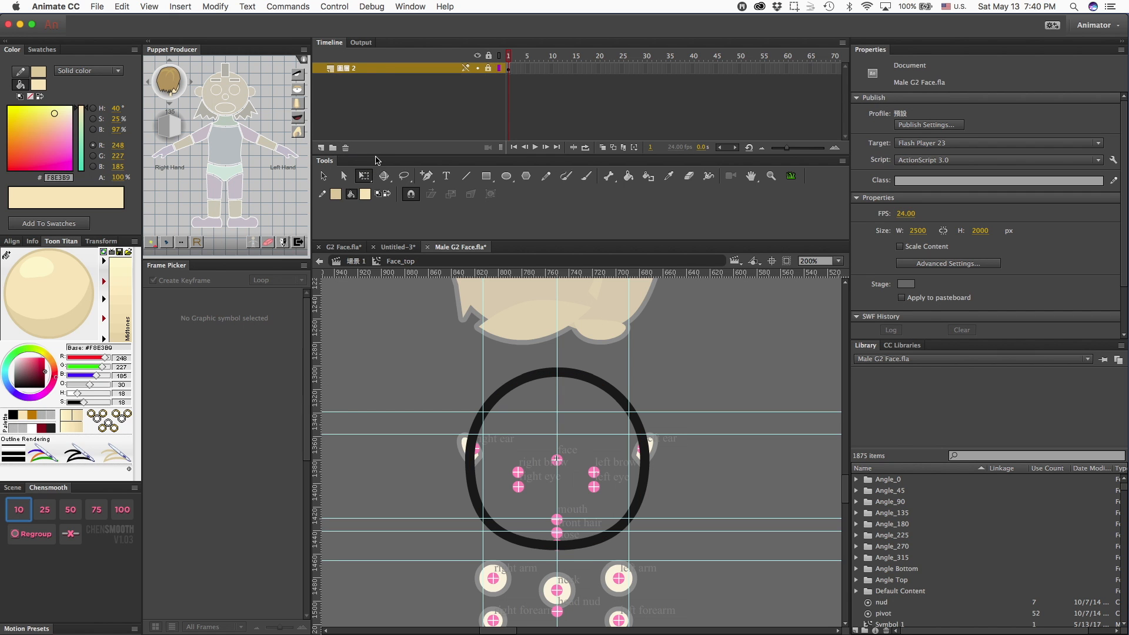
Step: Show the face outline layer as outlines and add a new layer beneath it in Face_top
{"action": "left_click", "coordinate": [352, 69]}
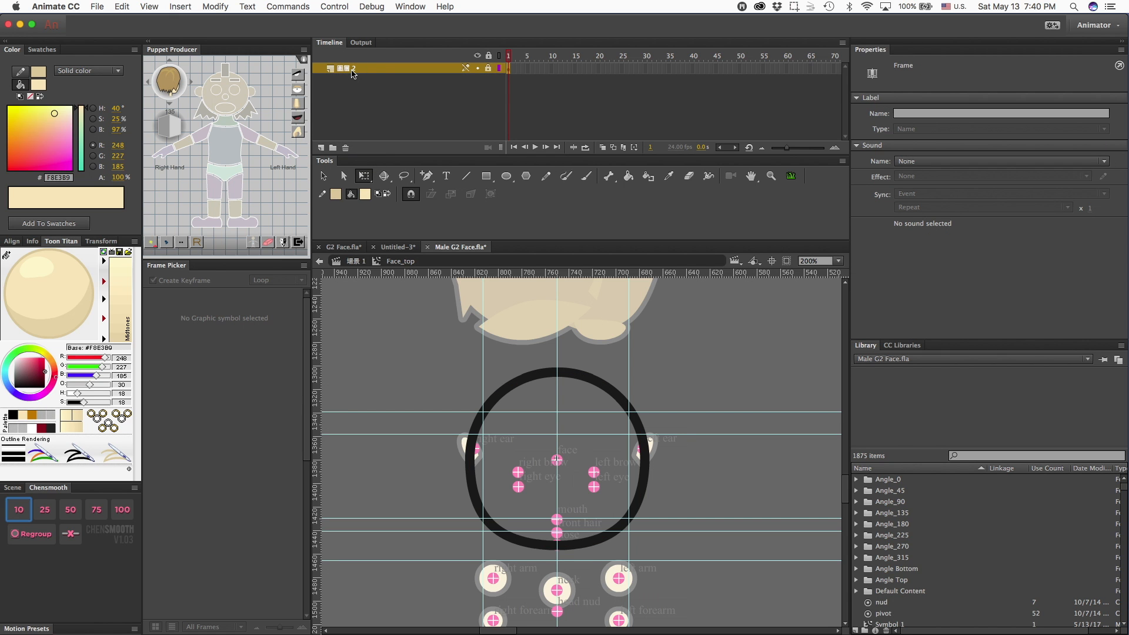
{"action": "left_click", "coordinate": [321, 148]}
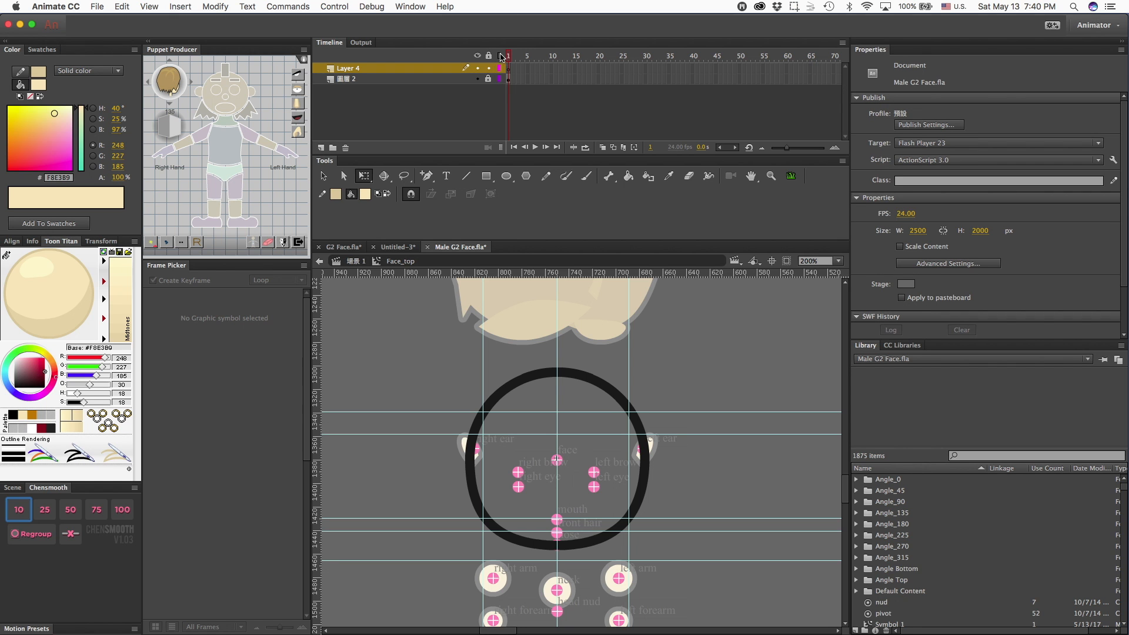
{"action": "left_click", "coordinate": [499, 80]}
{"action": "left_click_drag", "start_coordinate": [419, 68], "coordinate": [418, 101]}
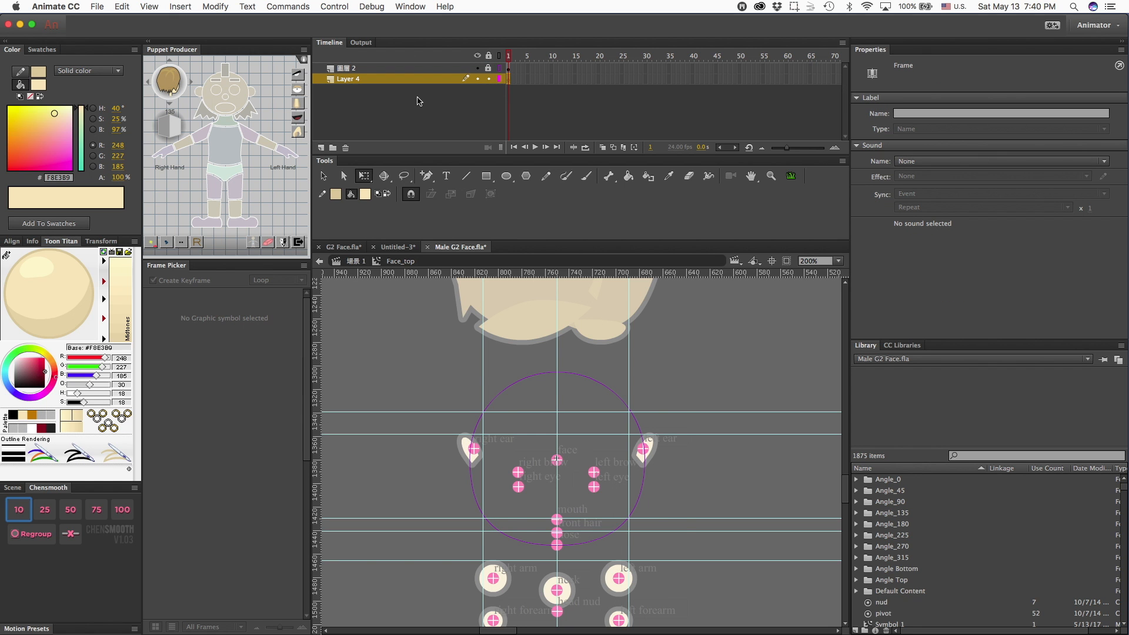
Step: Paste the copied face, center it on the old face outline, delete the old outline layer and leave Face_top
{"action": "key", "text": "super+shift+v"}
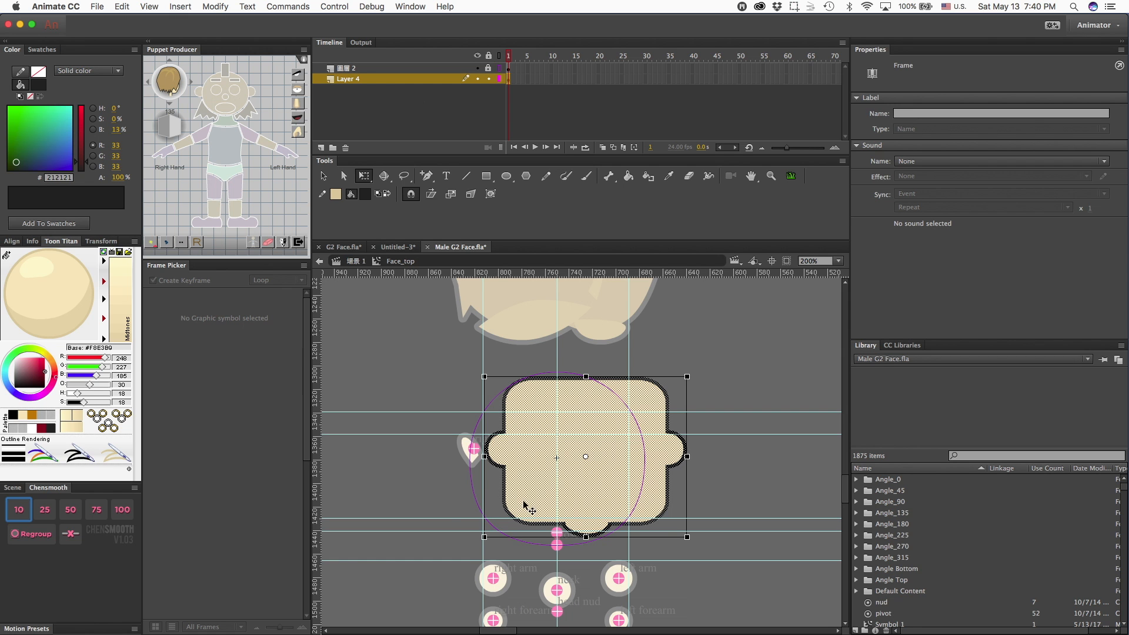
{"action": "left_click_drag", "start_coordinate": [537, 483], "coordinate": [509, 492]}
{"action": "left_click", "coordinate": [374, 69]}
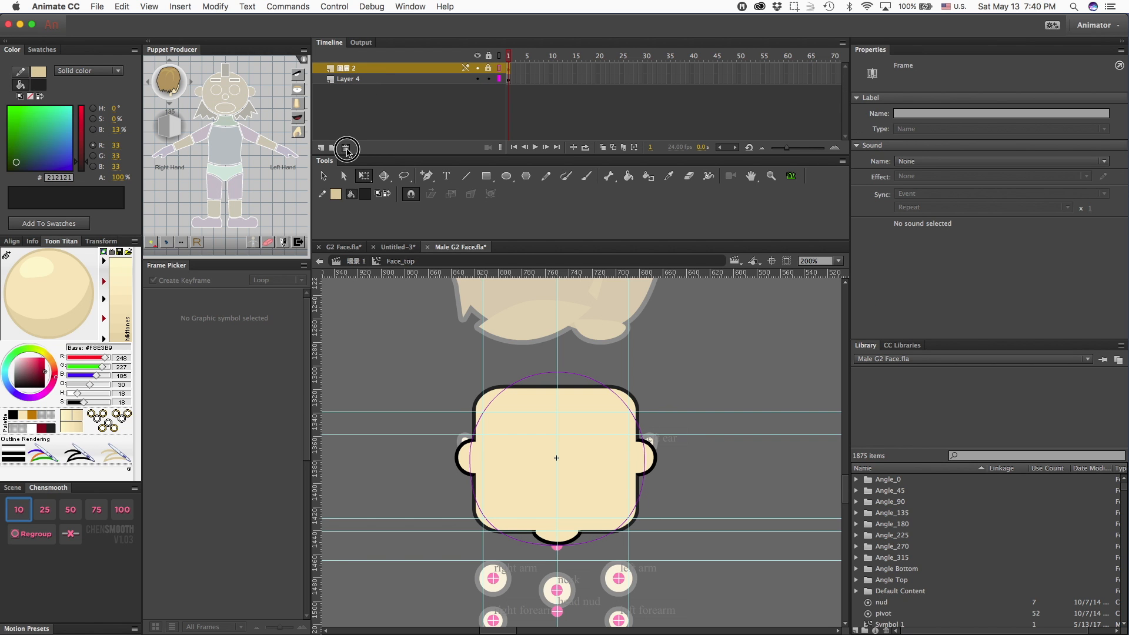
{"action": "left_click", "coordinate": [346, 147]}
{"action": "double_click", "coordinate": [399, 353]}
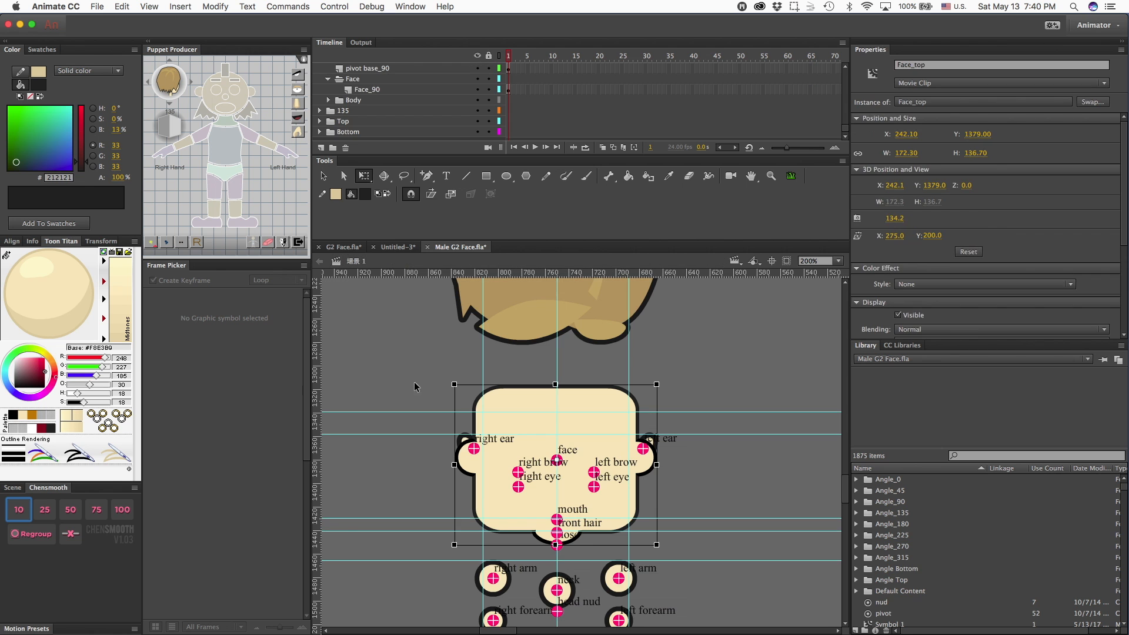
Step: Delete the dummy's separate right and left ear symbols from the top view
{"action": "left_click", "coordinate": [468, 445]}
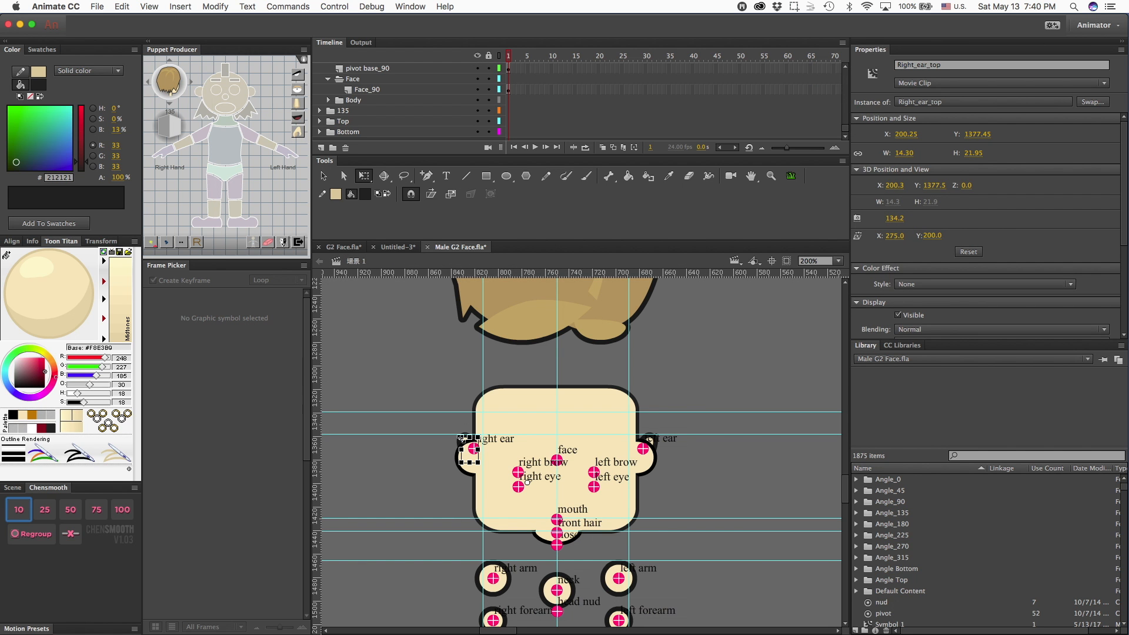
{"action": "key", "text": "Delete"}
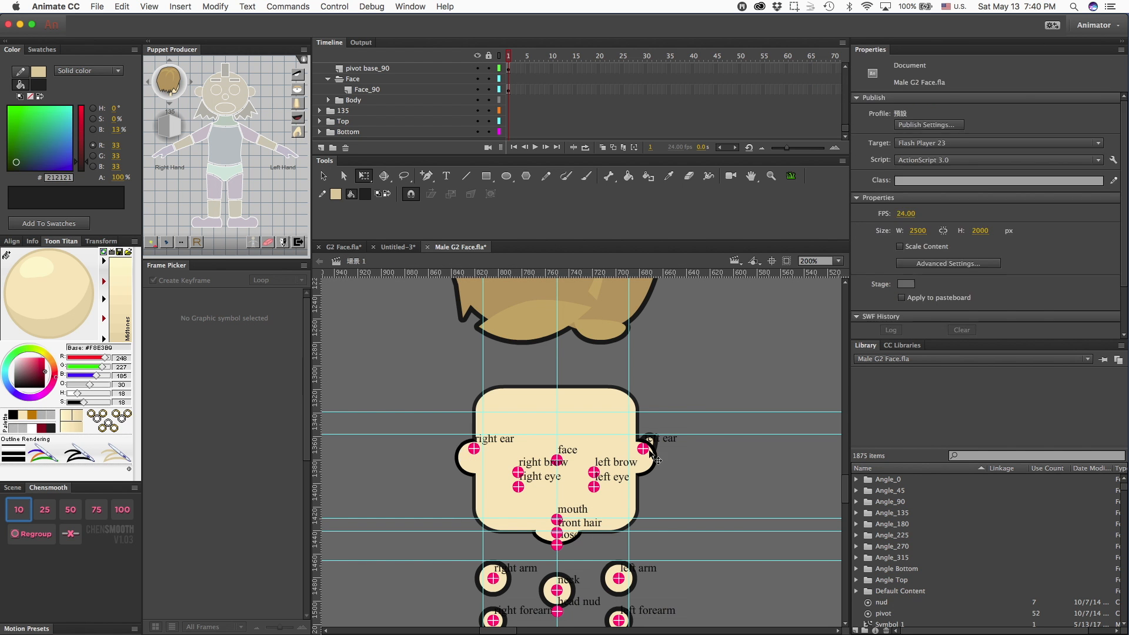
{"action": "left_click", "coordinate": [651, 439]}
{"action": "key", "text": "super+equal"}
{"action": "key", "text": "super+equal"}
{"action": "key", "text": "super+equal"}
{"action": "left_click", "coordinate": [612, 329]}
{"action": "key", "text": "Delete"}
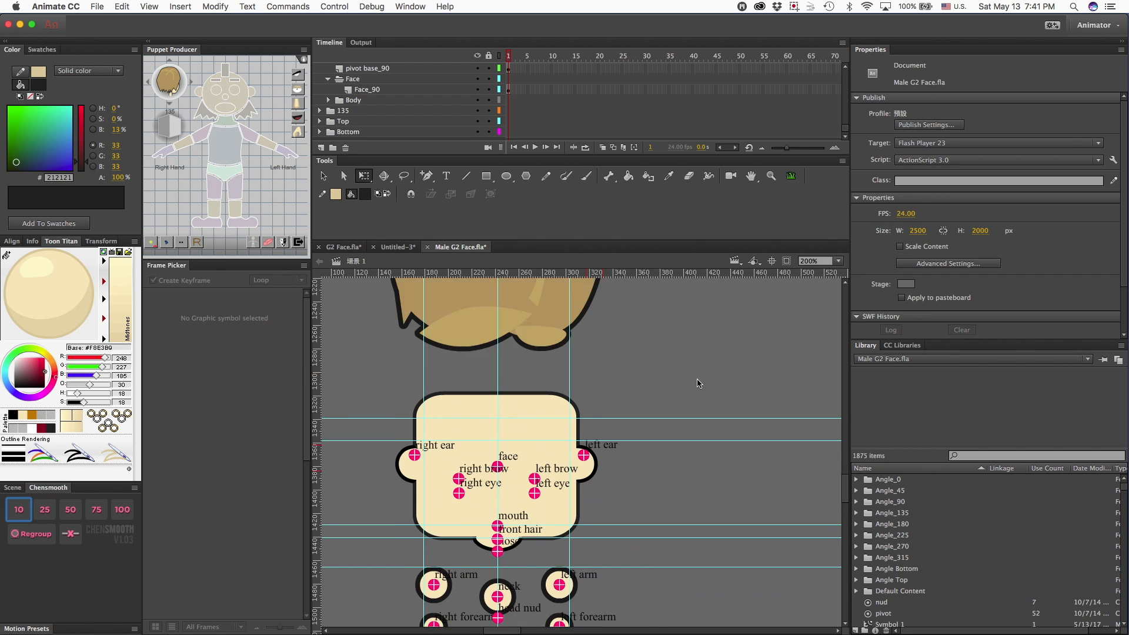
Step: Open the dummy's Face_bottom symbol and delete its nose layer and Base layer
{"action": "scroll", "coordinate": [698, 383], "scroll_direction": "down", "scroll_amount": 6}
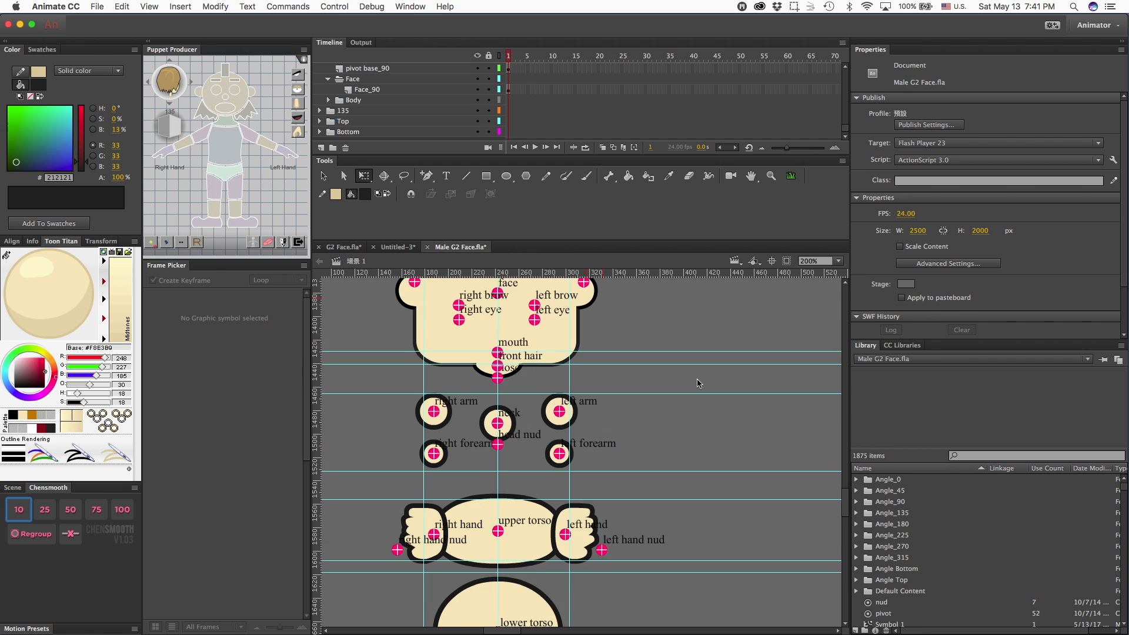
{"action": "scroll", "coordinate": [699, 384], "scroll_direction": "up", "scroll_amount": 8}
{"action": "scroll", "coordinate": [699, 383], "scroll_direction": "up", "scroll_amount": 2}
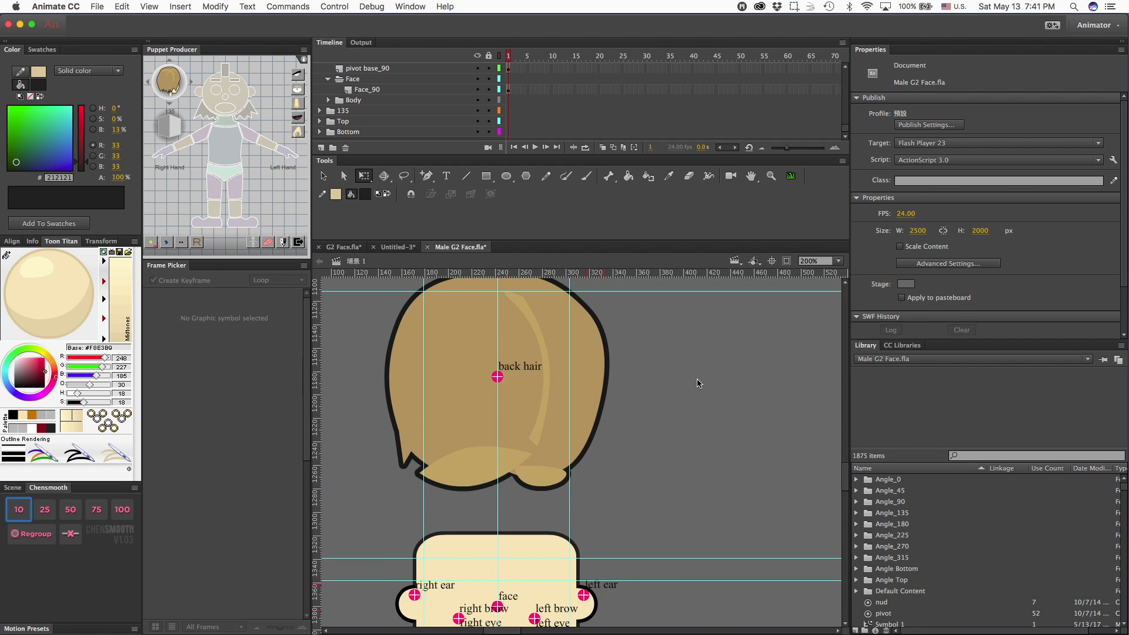
{"action": "scroll", "coordinate": [699, 383], "scroll_direction": "down", "scroll_amount": 7}
{"action": "scroll", "coordinate": [698, 384], "scroll_direction": "right", "scroll_amount": 8}
{"action": "scroll", "coordinate": [698, 384], "scroll_direction": "up", "scroll_amount": 4}
{"action": "scroll", "coordinate": [698, 388], "scroll_direction": "left", "scroll_amount": 3}
{"action": "scroll", "coordinate": [698, 388], "scroll_direction": "right", "scroll_amount": 3}
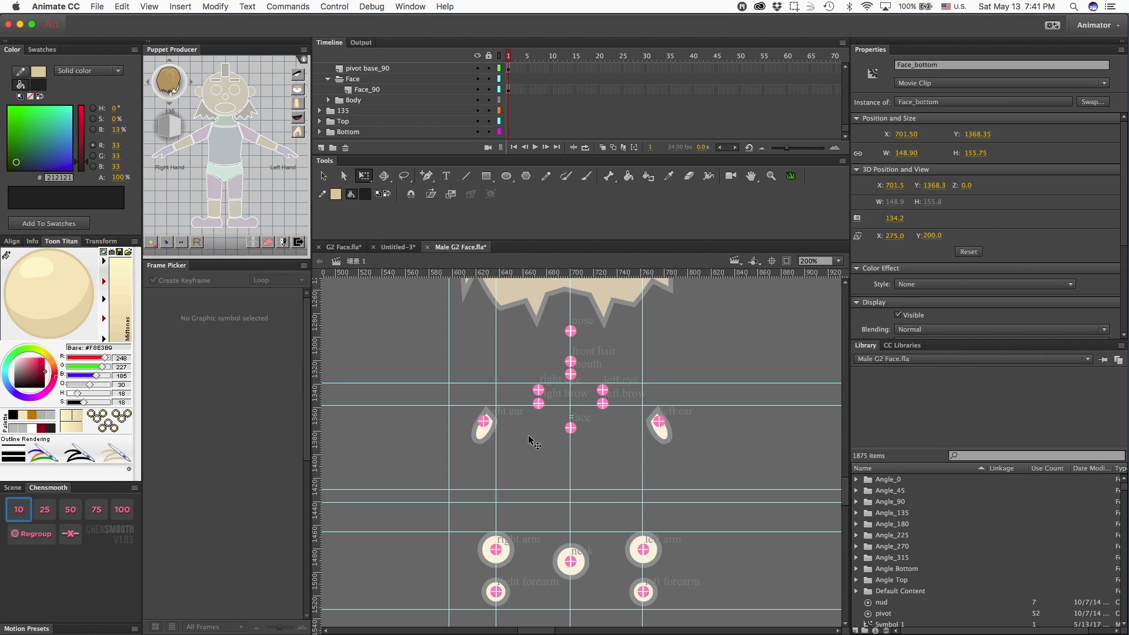
{"action": "double_click", "coordinate": [531, 440]}
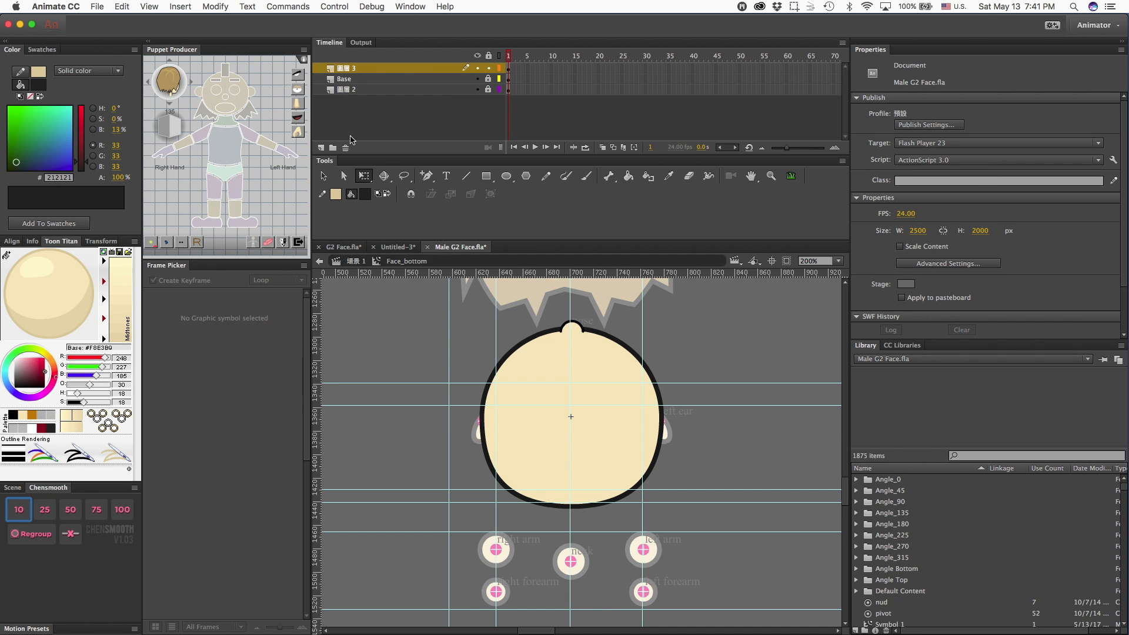
{"action": "left_click", "coordinate": [345, 147]}
{"action": "left_click", "coordinate": [345, 147]}
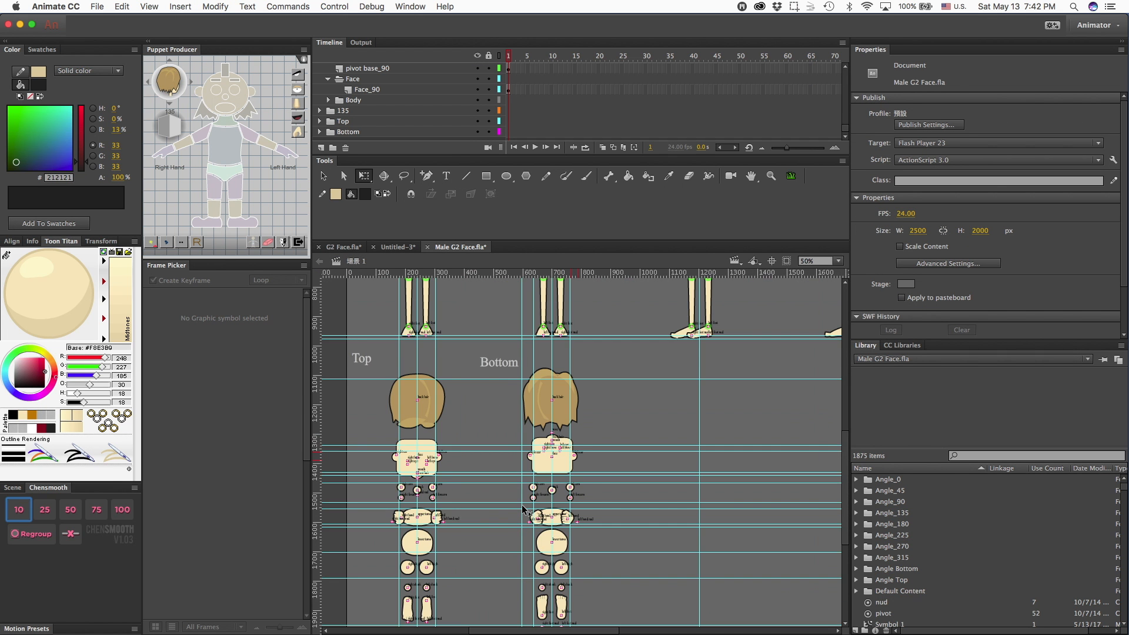
Step: Open the dummy's Back_hair_top symbol for editing
{"action": "key", "text": "super+equal"}
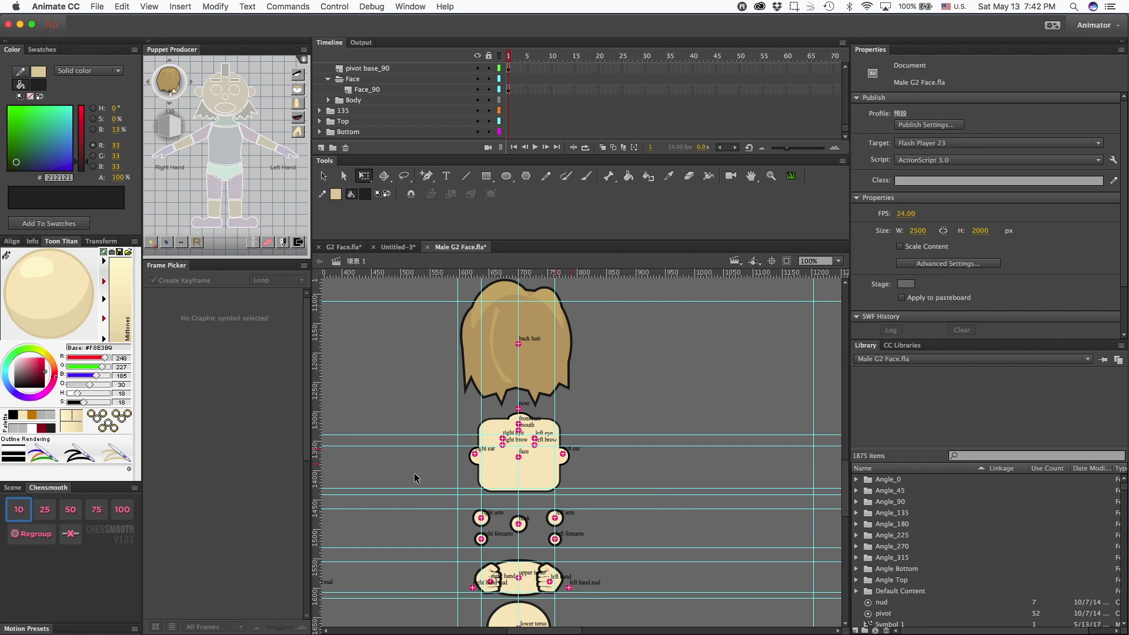
{"action": "scroll", "coordinate": [414, 473], "scroll_direction": "left", "scroll_amount": 8}
{"action": "scroll", "coordinate": [414, 472], "scroll_direction": "up", "scroll_amount": 4}
{"action": "double_click", "coordinate": [477, 447]}
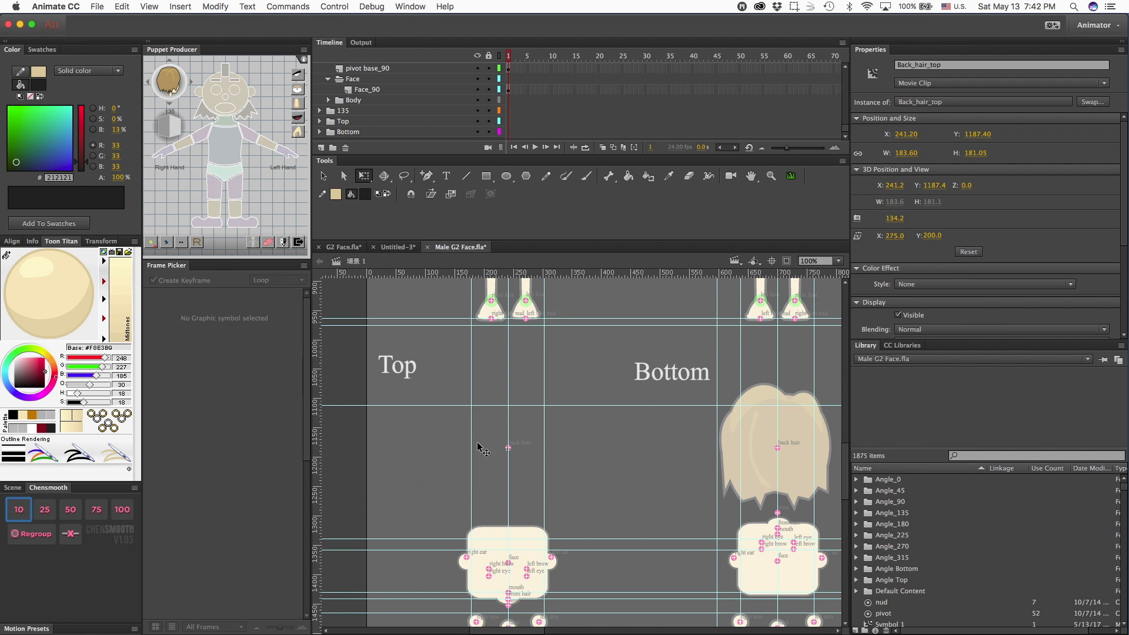
Step: Switch to G2 Face.fla, return to Scene 1 and unhide Front Hair copy 5 in the Top Degree Angle copy 2 folder
{"action": "left_click", "coordinate": [394, 246]}
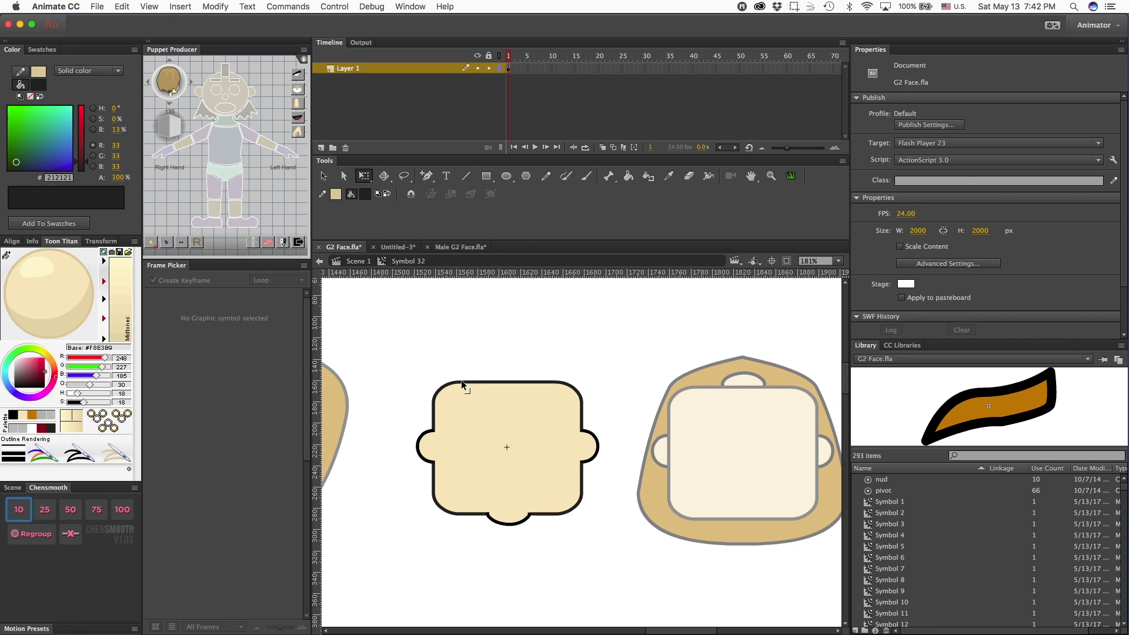
{"action": "double_click", "coordinate": [456, 343]}
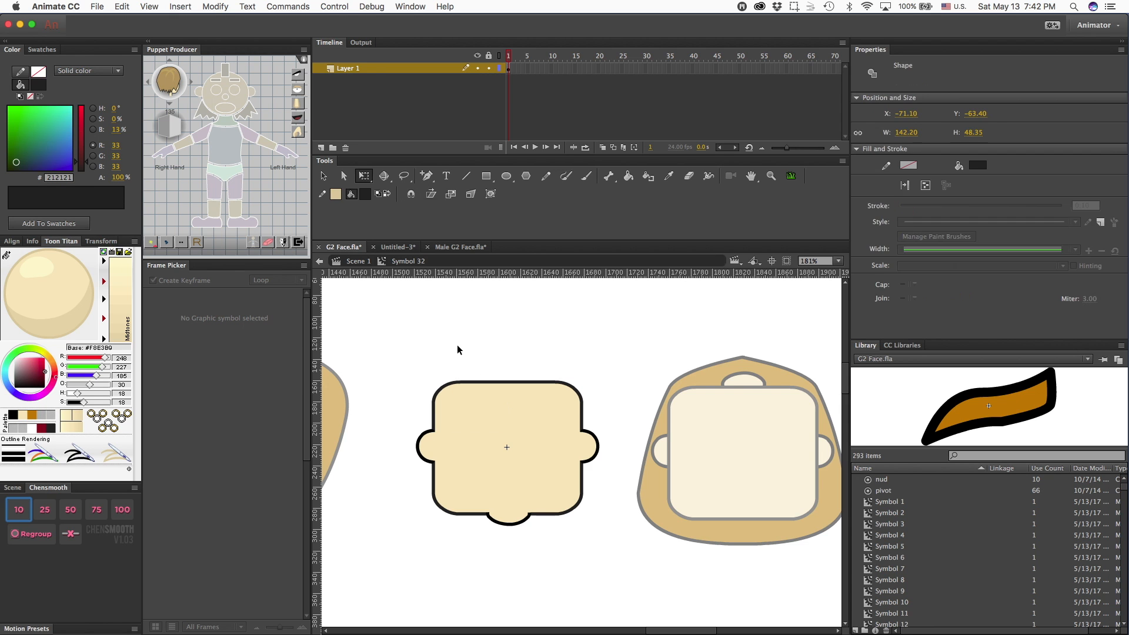
{"action": "left_click", "coordinate": [456, 350]}
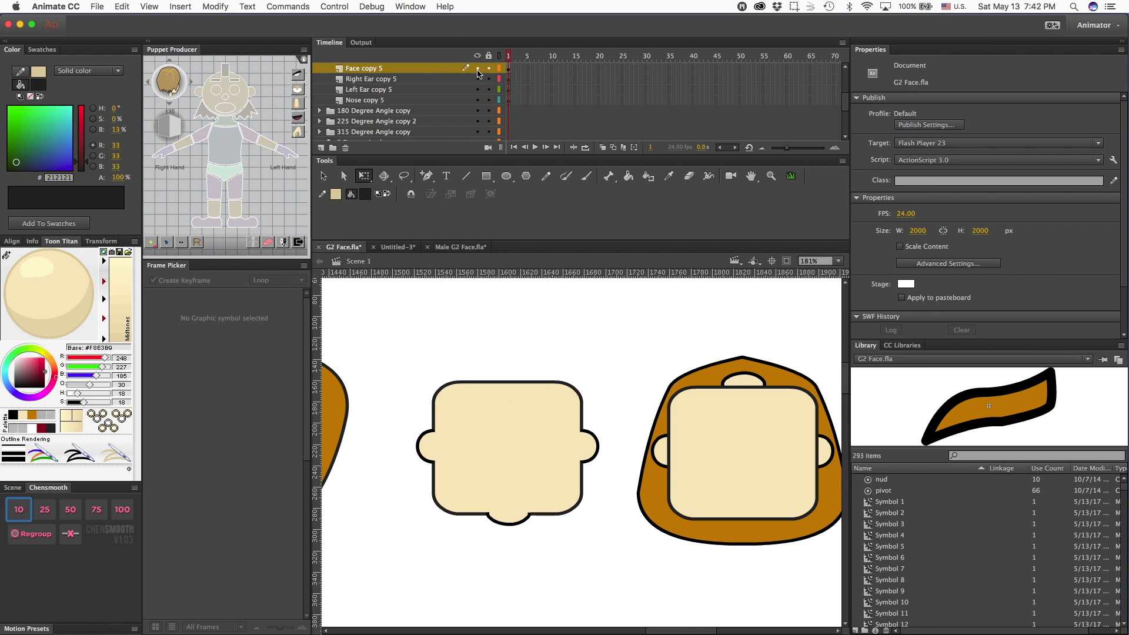
{"action": "scroll", "coordinate": [478, 68], "scroll_direction": "up", "scroll_amount": 5}
{"action": "scroll", "coordinate": [478, 73], "scroll_direction": "up", "scroll_amount": 1}
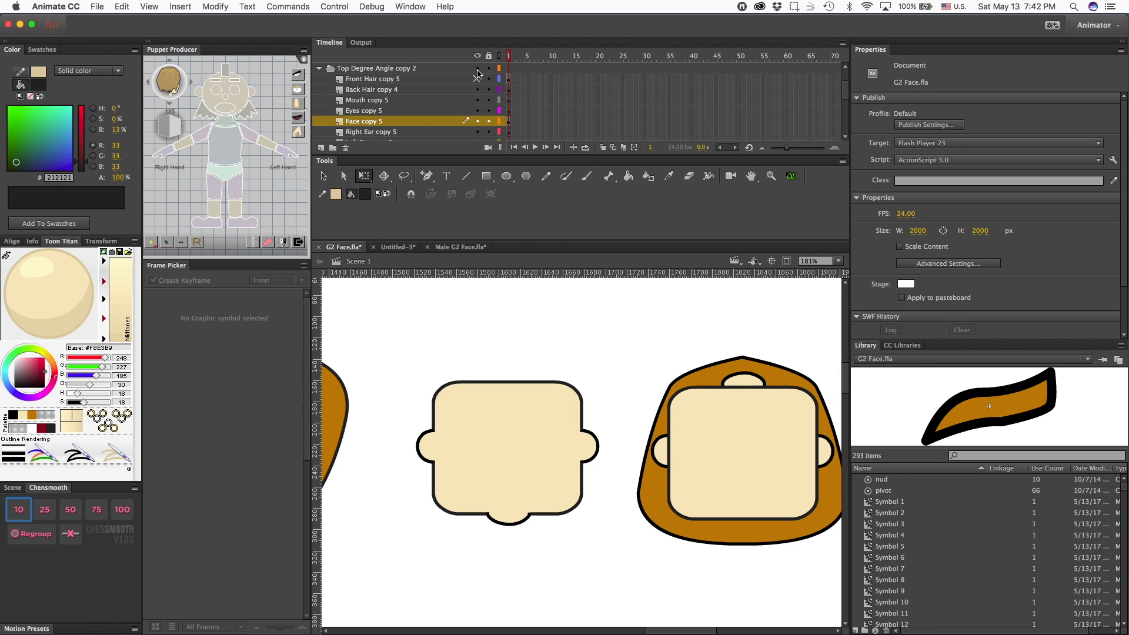
{"action": "left_click", "coordinate": [477, 78]}
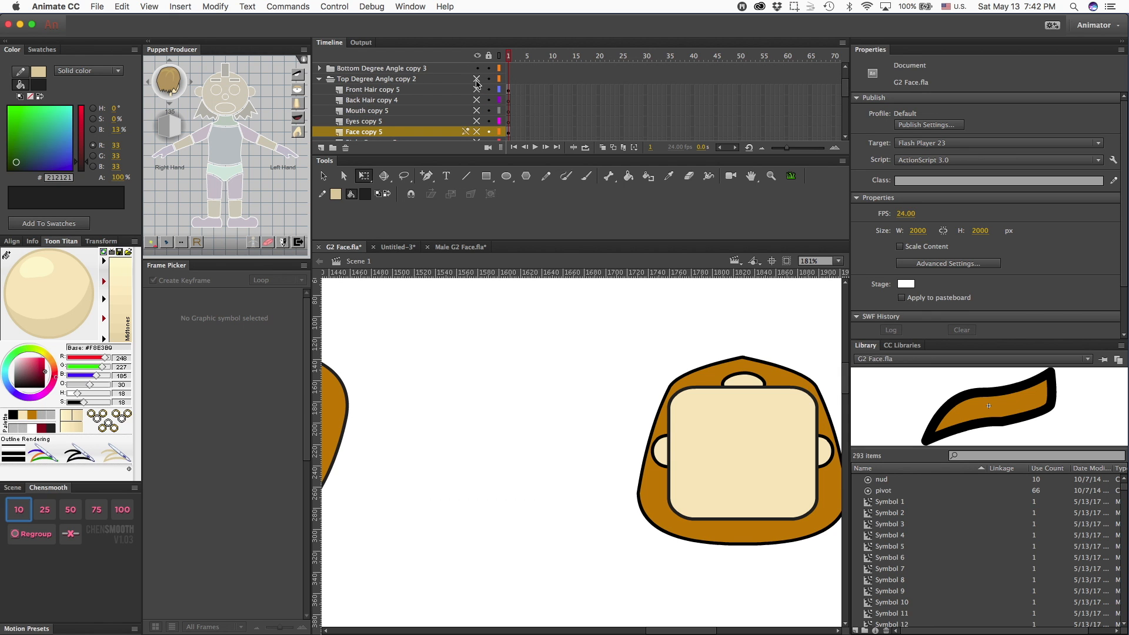
{"action": "left_click", "coordinate": [477, 78]}
Step: Open the symbol of the unhidden tapered brown hair shape in the top degree angle and copy all of its artwork
{"action": "key", "text": "Delete"}
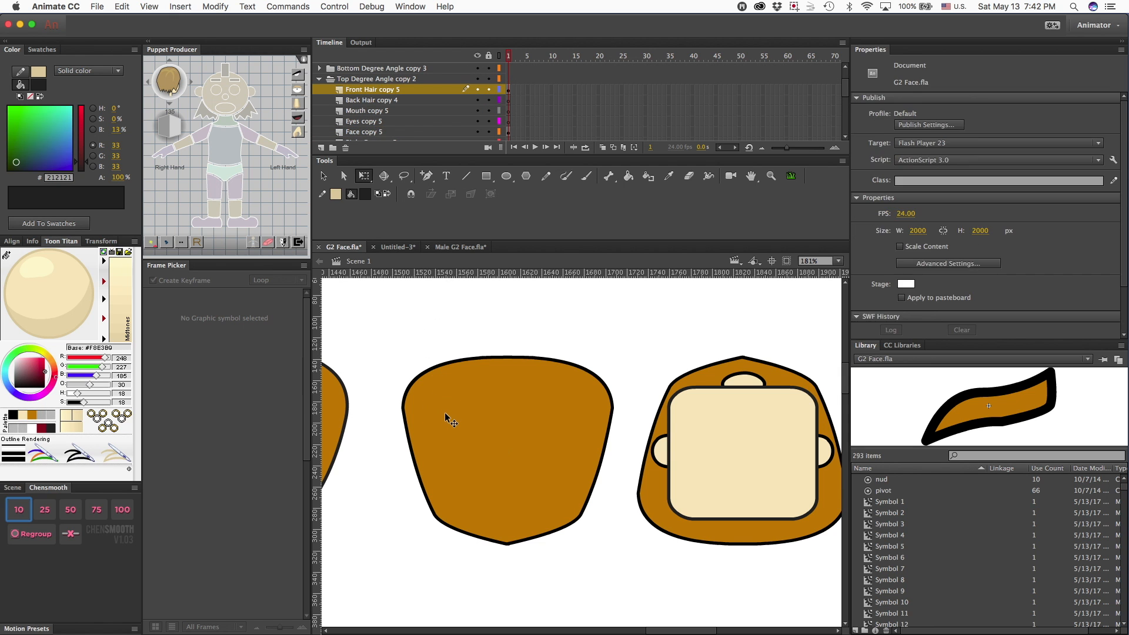
{"action": "key", "text": "super+z"}
{"action": "double_click", "coordinate": [432, 447]}
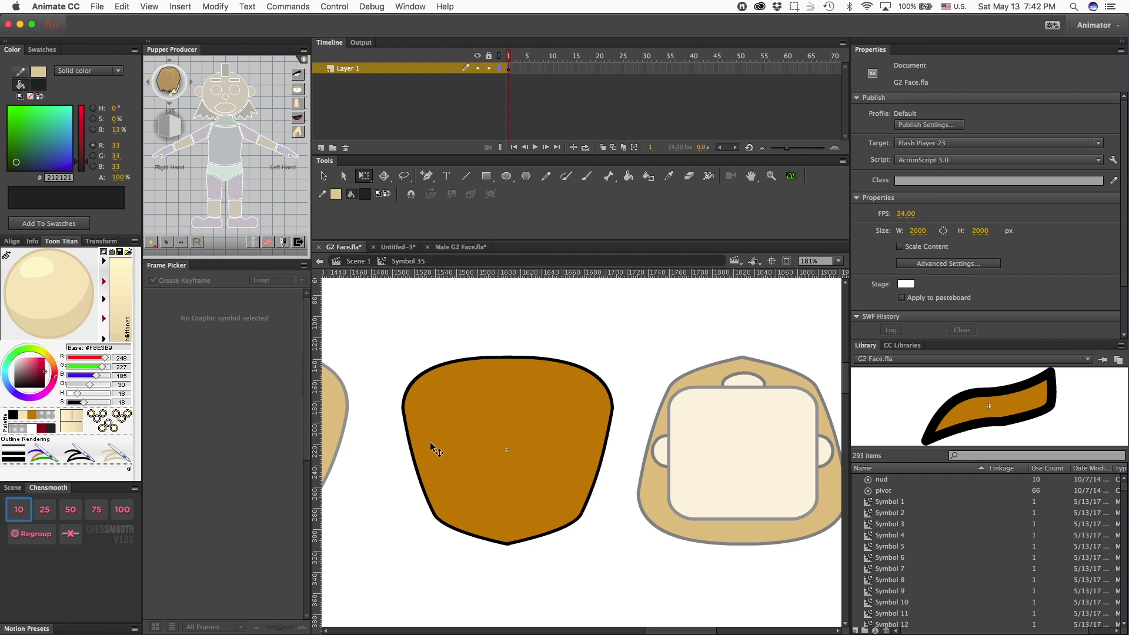
{"action": "key", "text": "super+a"}
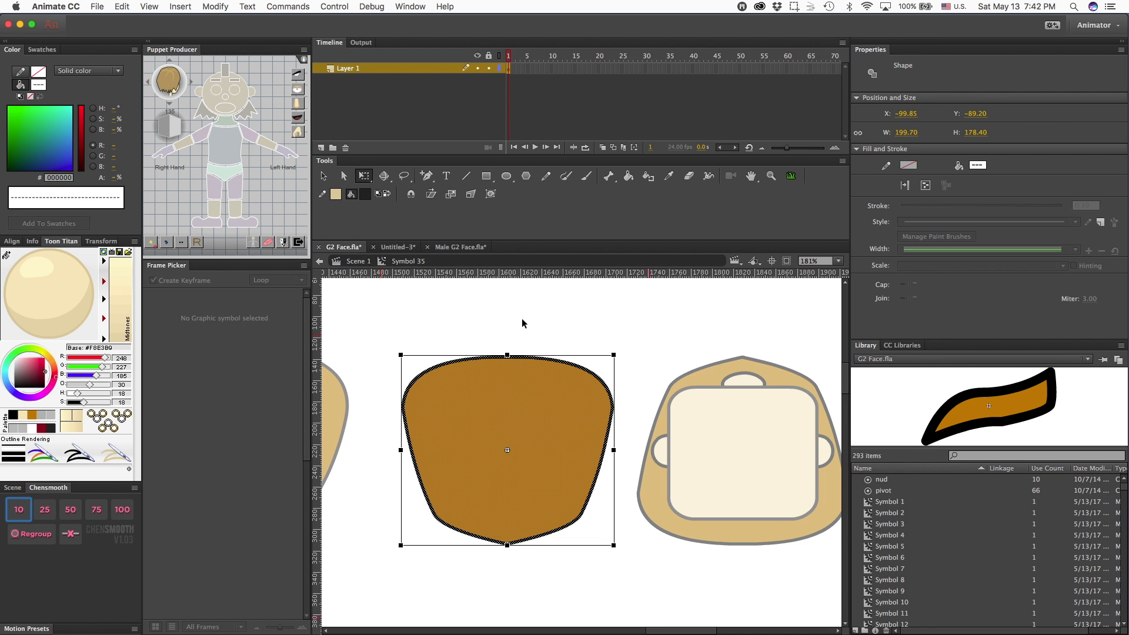
Step: Switch to Male G2 Face.fla, delete the Hair01 layer from Back_hair_top and display the remaining 圖層 2 layer as outlines
{"action": "left_click", "coordinate": [467, 248]}
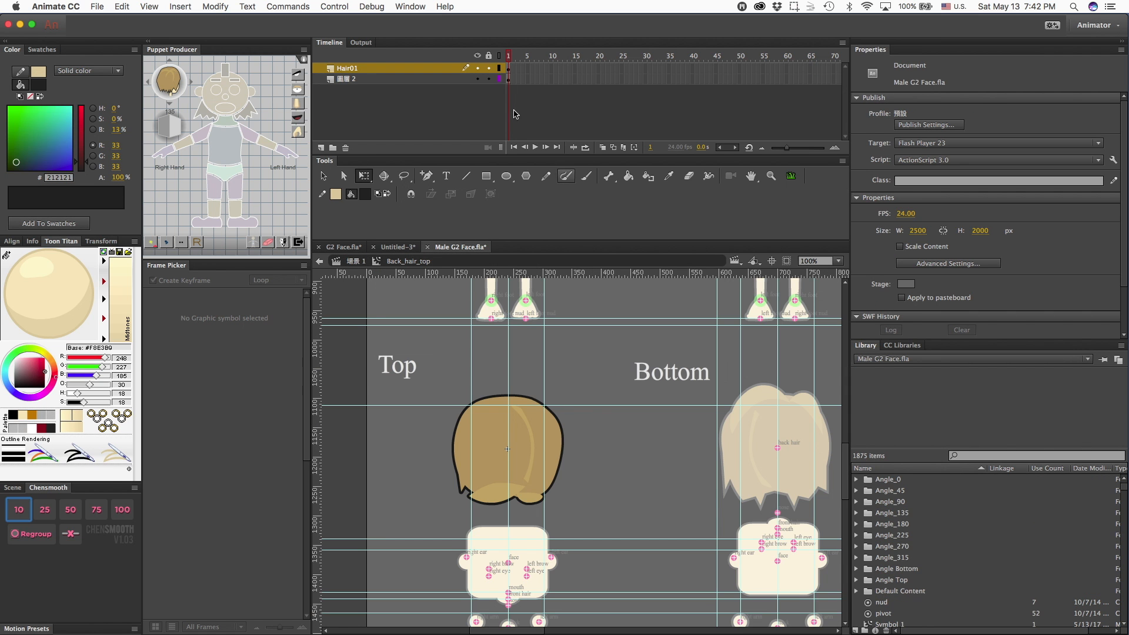
{"action": "left_click", "coordinate": [364, 70]}
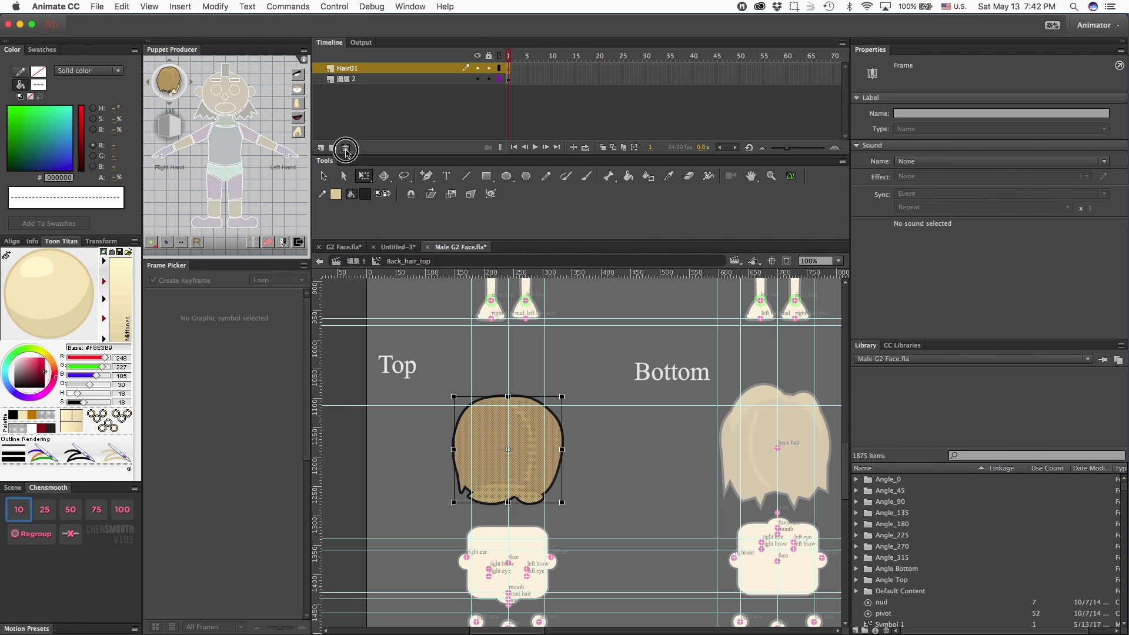
{"action": "left_click", "coordinate": [346, 148]}
{"action": "left_click", "coordinate": [500, 68]}
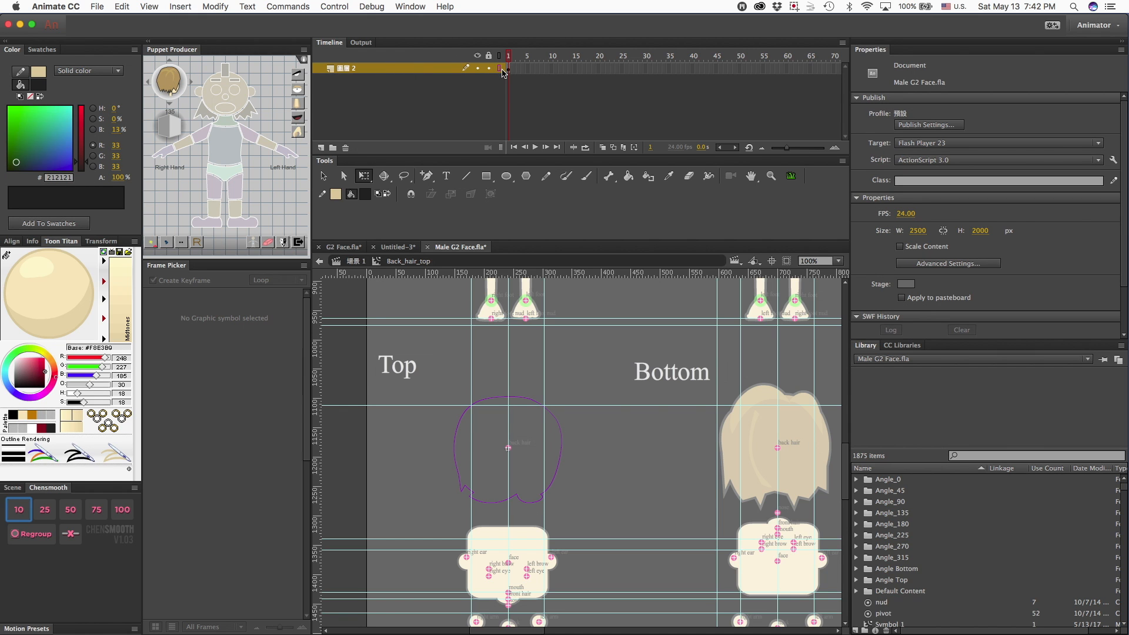
Step: Add a layer beneath the outlined hair layer, paste the copied hair artwork on it and align it over the hair outline
{"action": "left_click", "coordinate": [322, 148]}
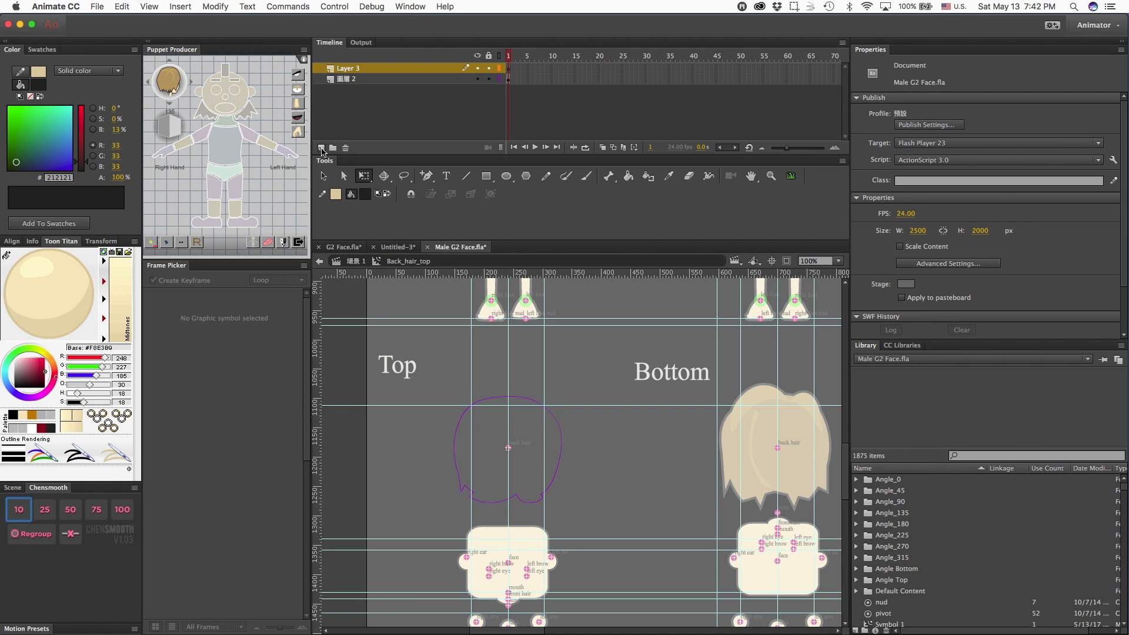
{"action": "left_click", "coordinate": [346, 69]}
{"action": "left_click_drag", "start_coordinate": [337, 115], "coordinate": [338, 113]}
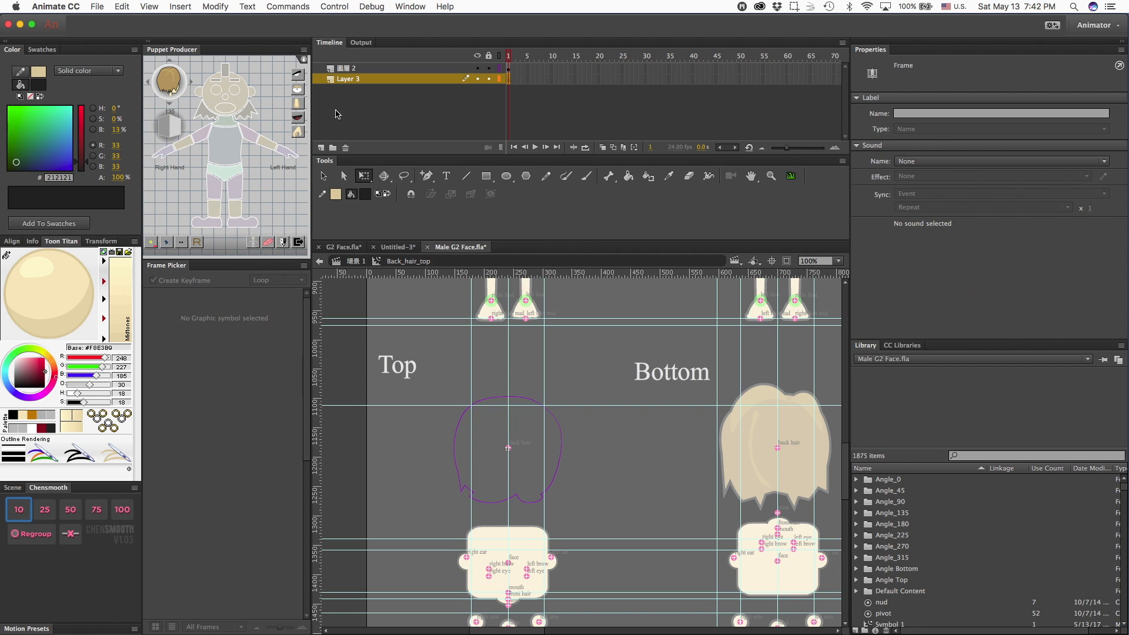
{"action": "key", "text": "ctrl+v"}
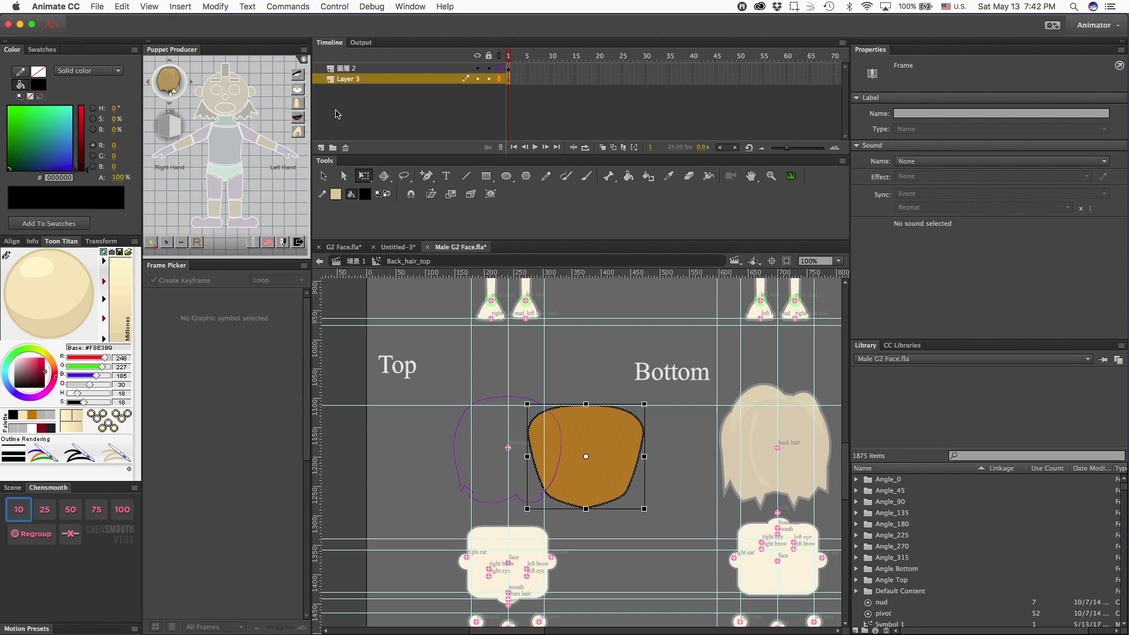
{"action": "left_click_drag", "start_coordinate": [603, 477], "coordinate": [527, 472]}
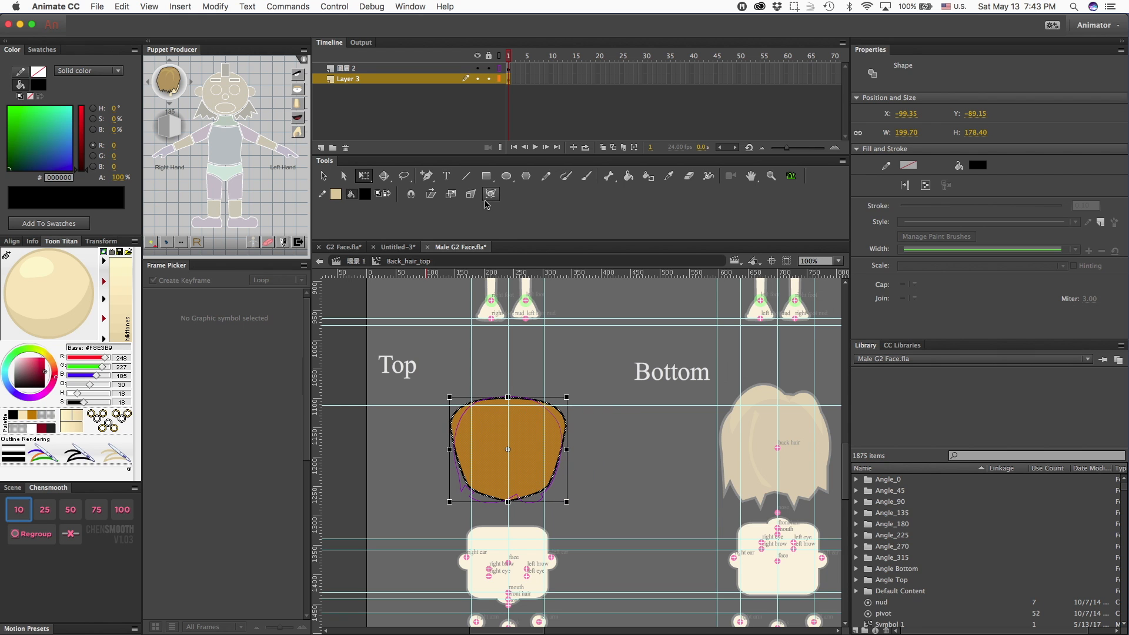
Step: Delete the outlined 圖層 2 layer from Back_hair_top and return to the main scene
{"action": "left_click", "coordinate": [391, 69]}
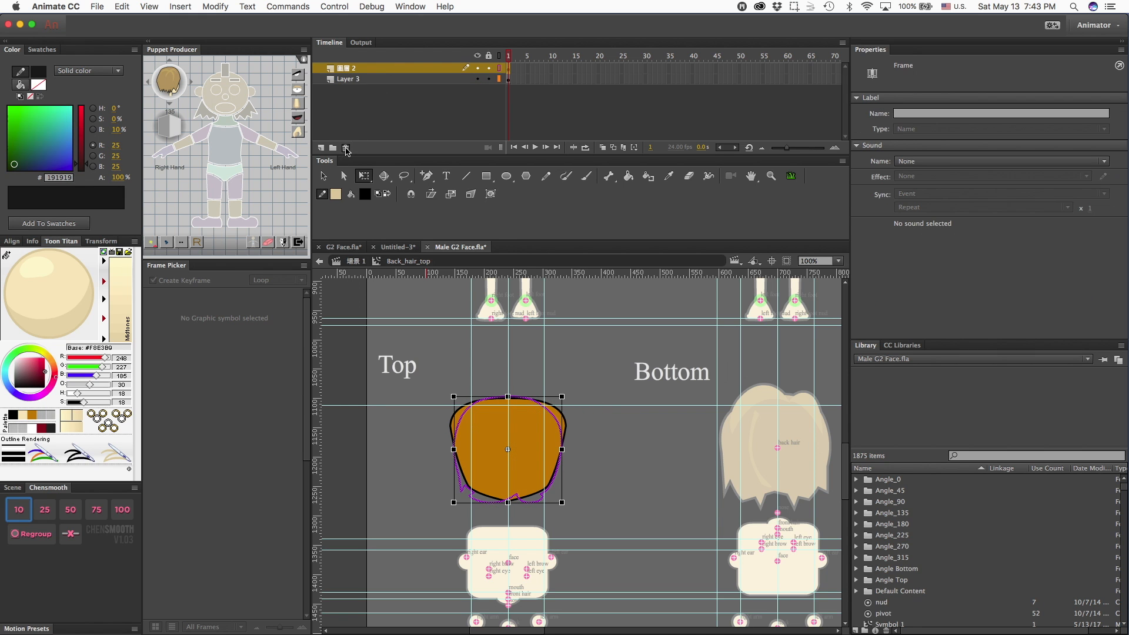
{"action": "left_click", "coordinate": [346, 148]}
{"action": "double_click", "coordinate": [671, 463]}
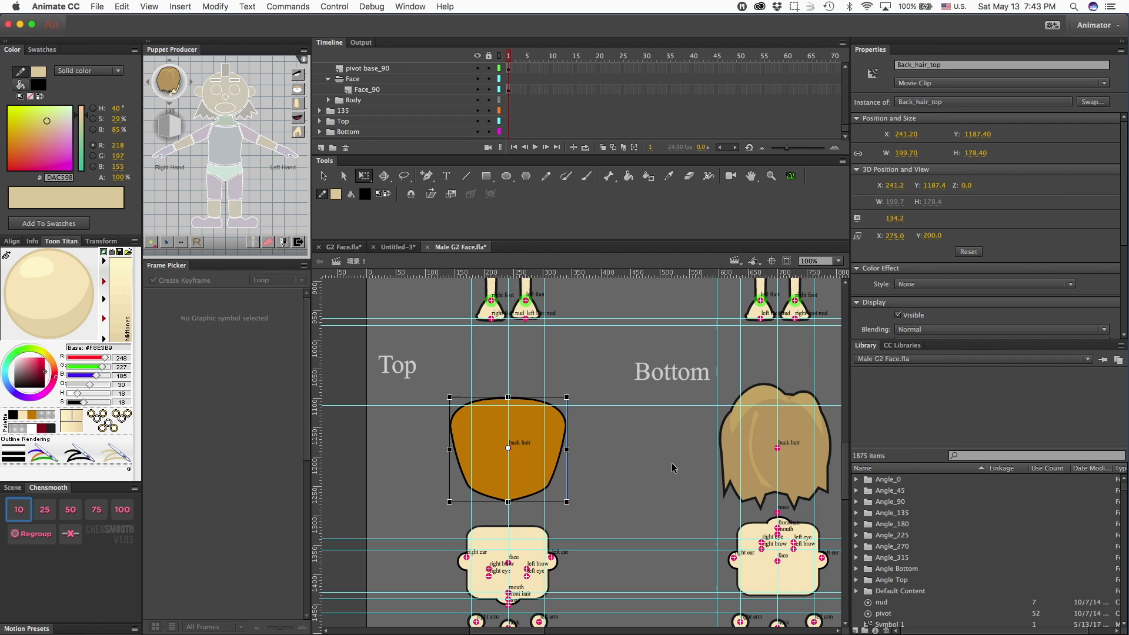
Step: Open the dummy's Back_hair_bottom symbol and delete its Back Hair01 layer
{"action": "double_click", "coordinate": [749, 432]}
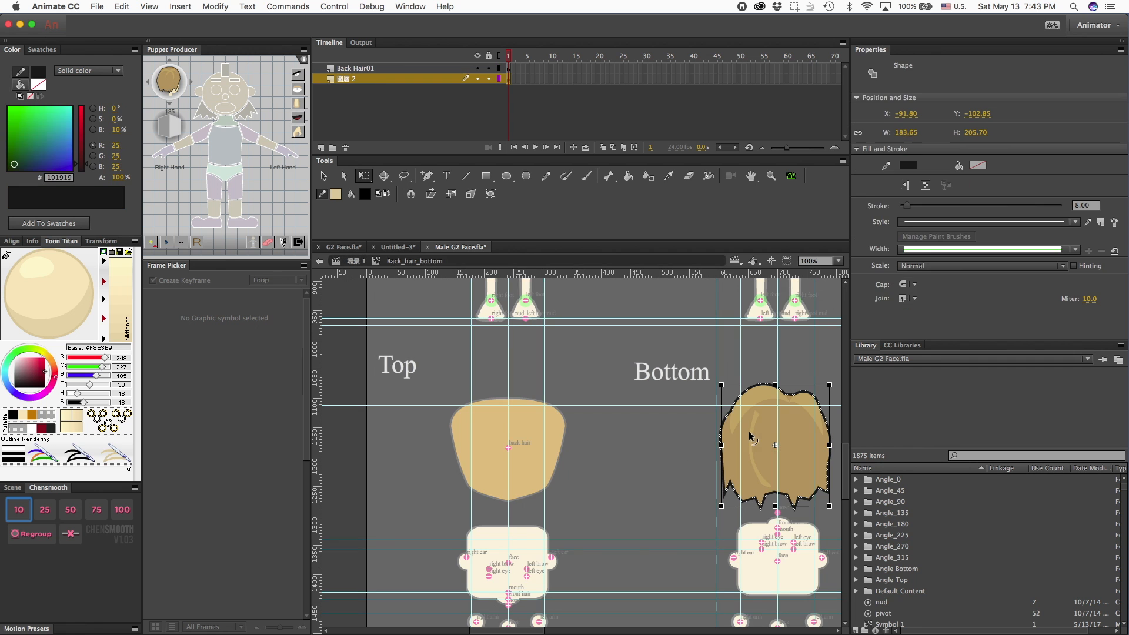
{"action": "left_click", "coordinate": [376, 69]}
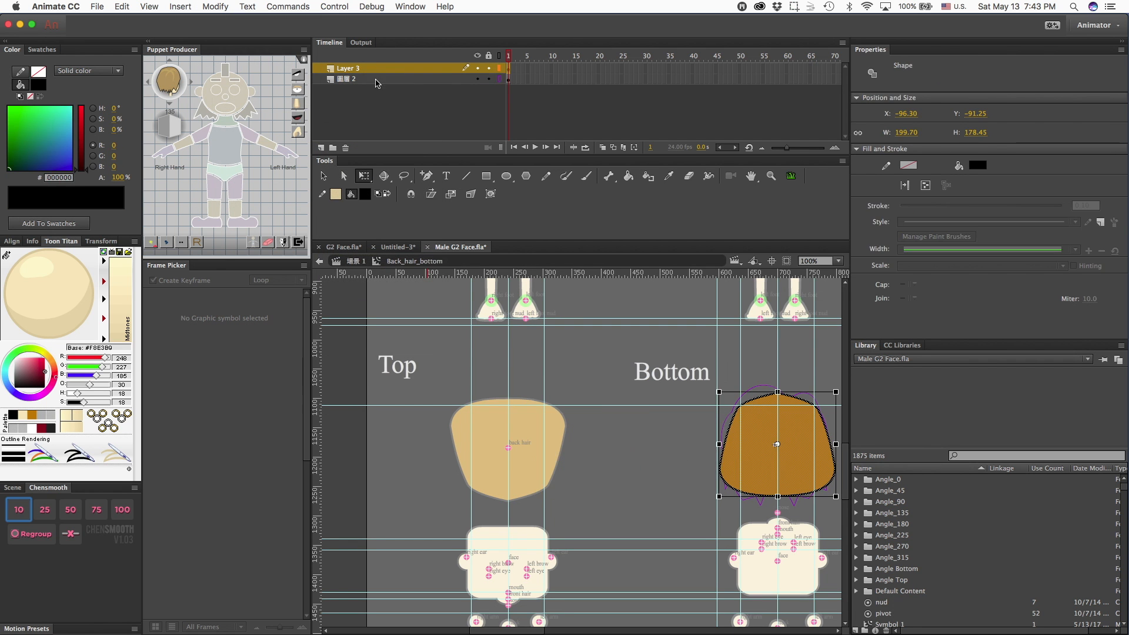